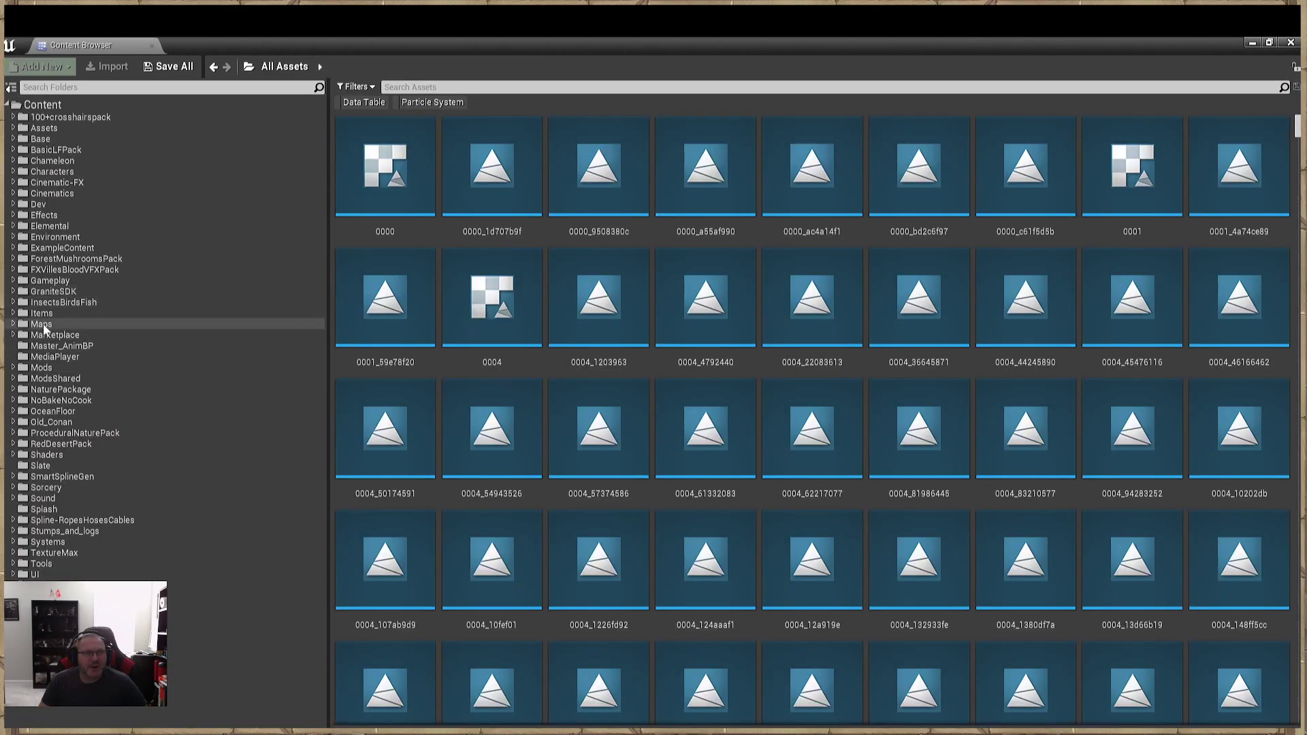
Open the ConanSandbox map from the Maps/ConanSandbox folder and bring its level editor into view.
double_click(43, 324)
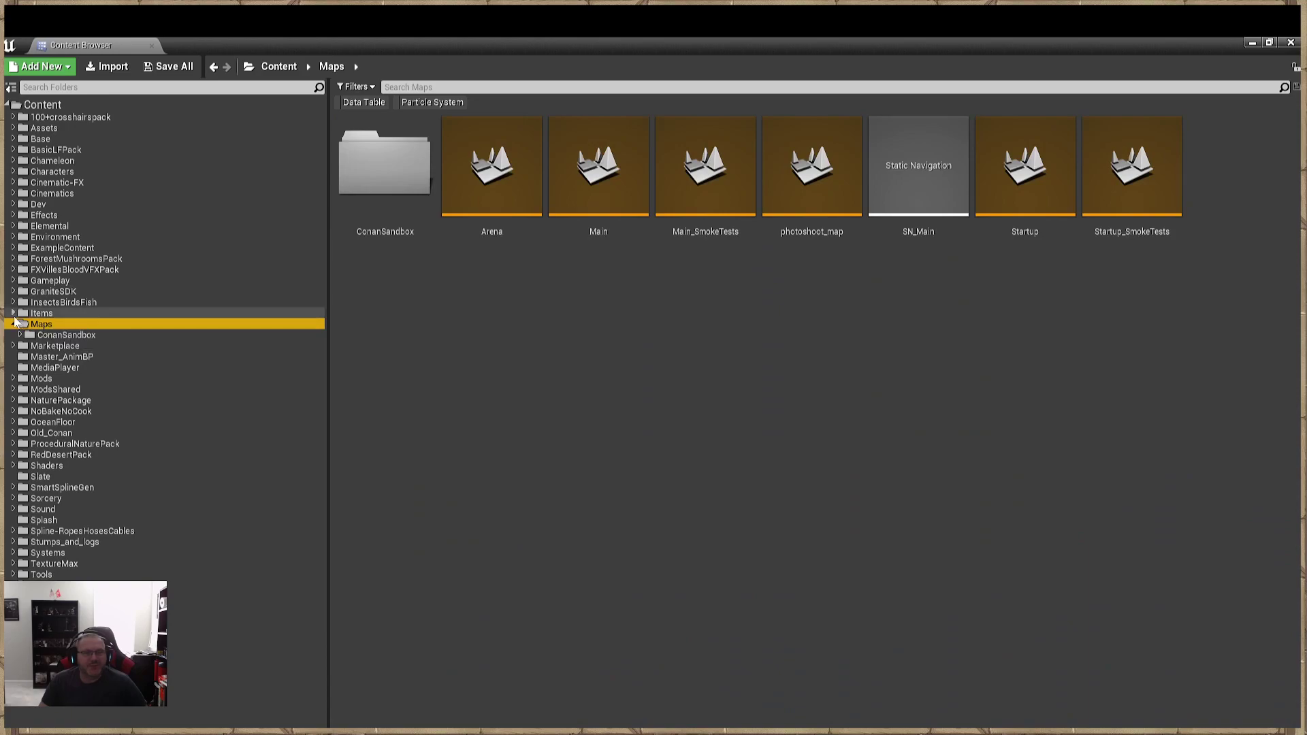
double_click(388, 204)
double_click(926, 204)
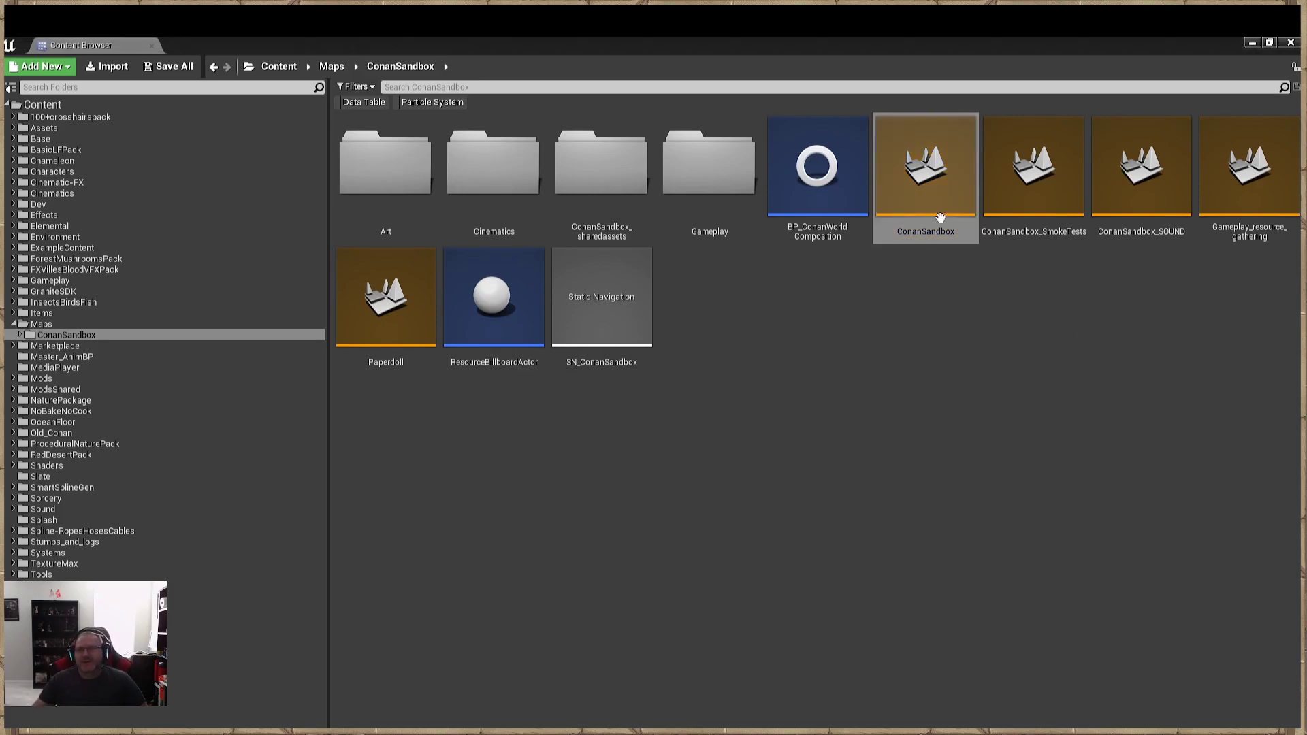
left_click(1269, 43)
left_click_drag(1081, 68, 1306, 377)
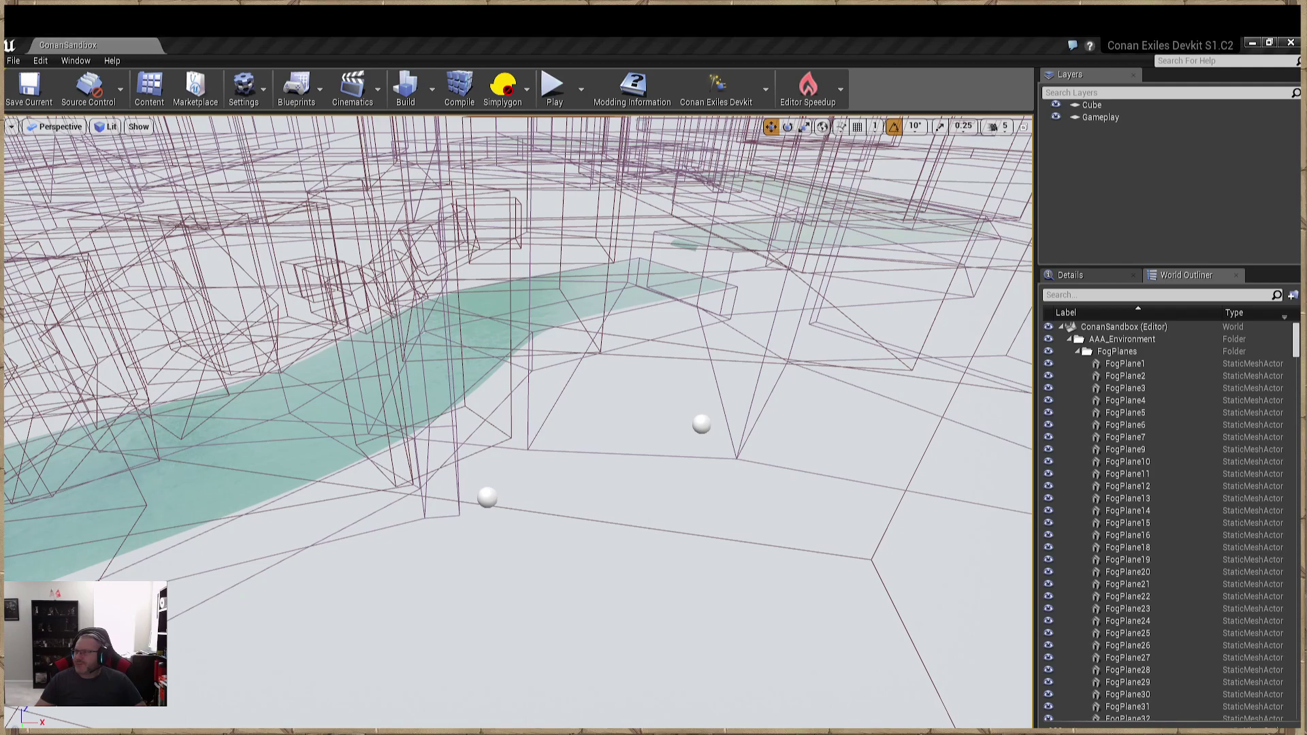
Raise the viewport camera speed to 7 and fly across the level to survey its wireframe volumes.
right_click_drag(588, 452, 463, 372)
left_click(998, 126)
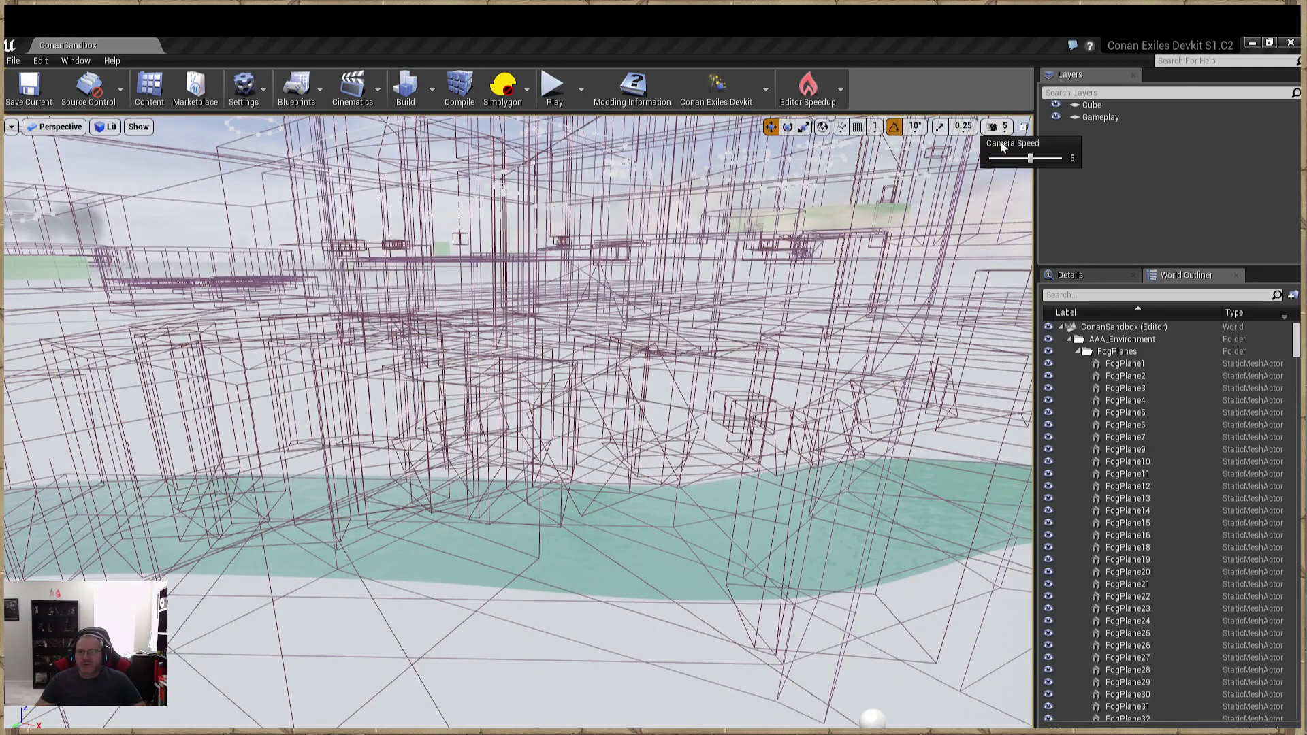
right_click_drag(612, 340, 324, 293)
right_click_drag(681, 309, 722, 310)
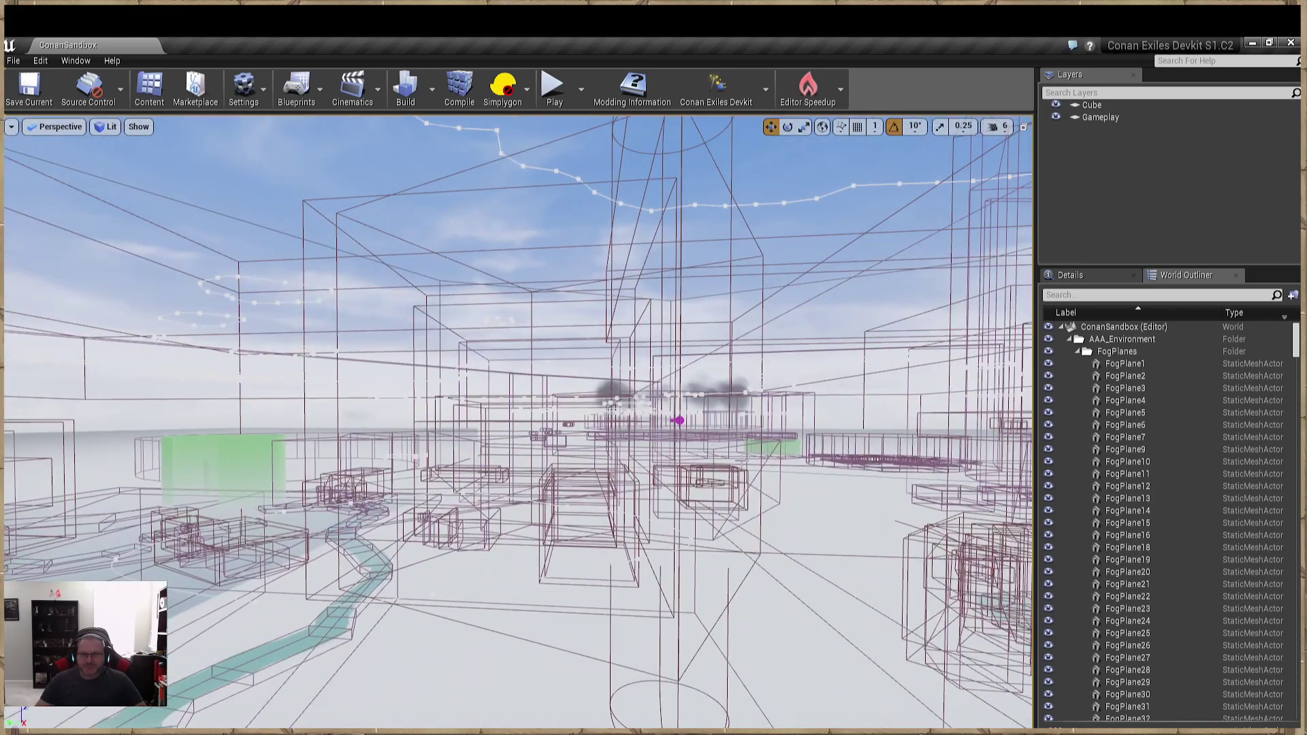
left_click(999, 129)
left_click_drag(1043, 159, 1050, 158)
key("w")
right_click_drag(592, 494, 646, 476)
key("w")
mouse_move(559, 422)
right_mouse_down()
mouse_move(510, 446)
mouse_move(568, 513)
mouse_move(569, 426)
right_mouse_up()
key("w")
right_click_drag(573, 279, 572, 279)
mouse_move(618, 452)
right_mouse_down()
mouse_move(618, 518)
mouse_move(617, 468)
right_mouse_up()
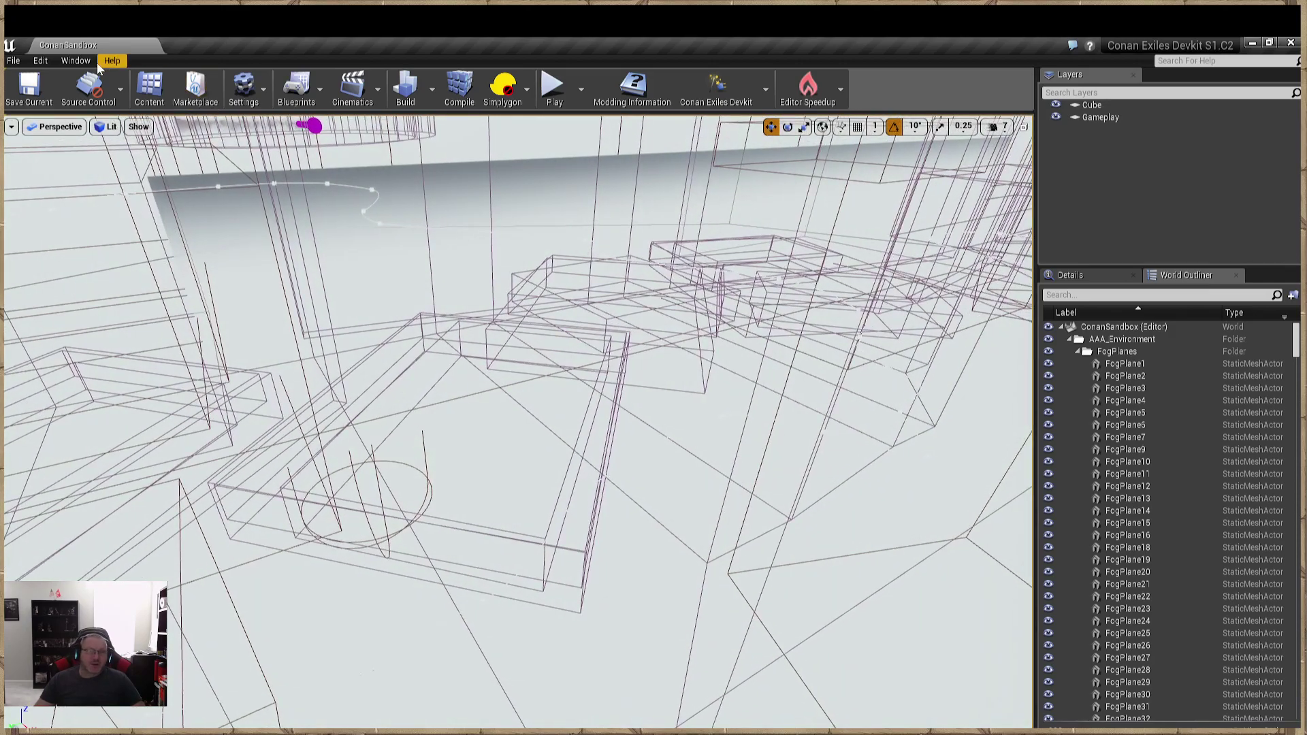
Open the Levels list and bring up the World Composition map from it.
left_click(76, 61)
left_click(107, 145)
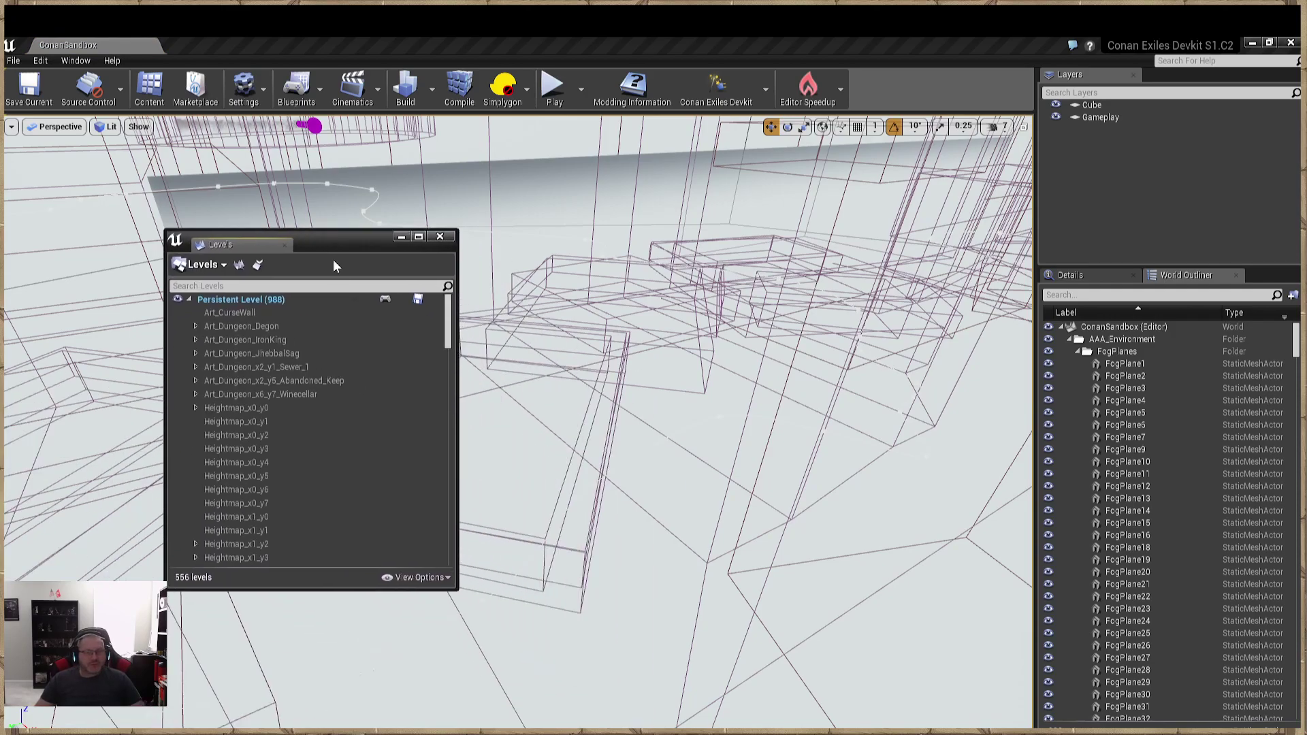
left_click(258, 266)
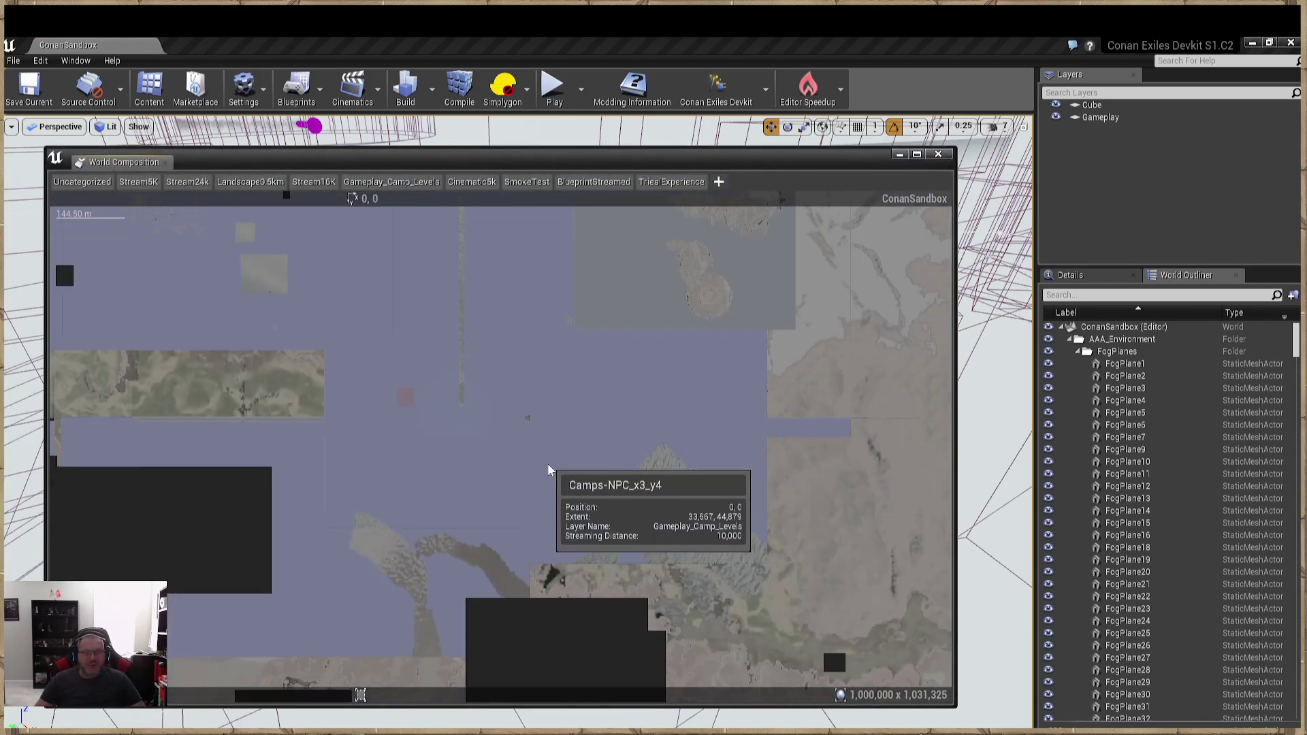
Find and load the Camps-NPC_x1_y3-3 and Camps_NPC_x1_y3 tiles in the World Composition map.
scroll(549, 470, "up", 6)
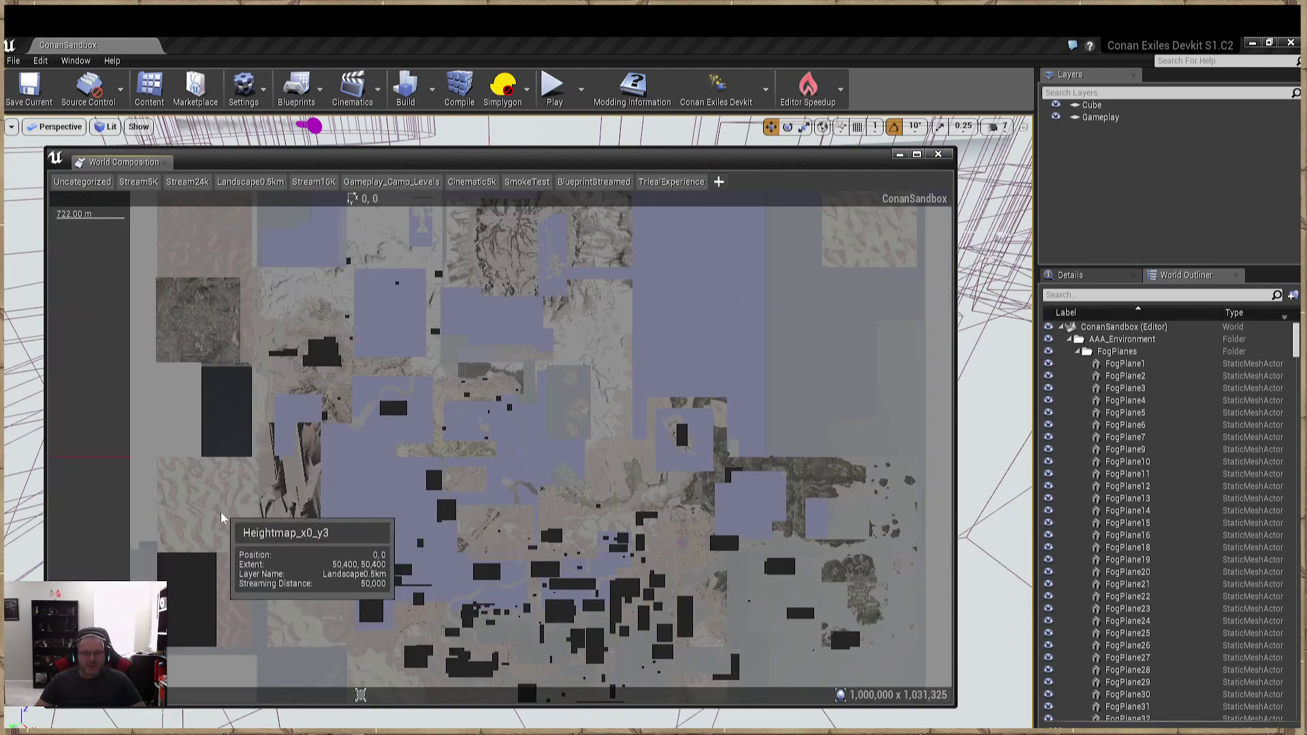
right_click_drag(227, 520, 346, 430)
scroll(445, 456, "up", 5)
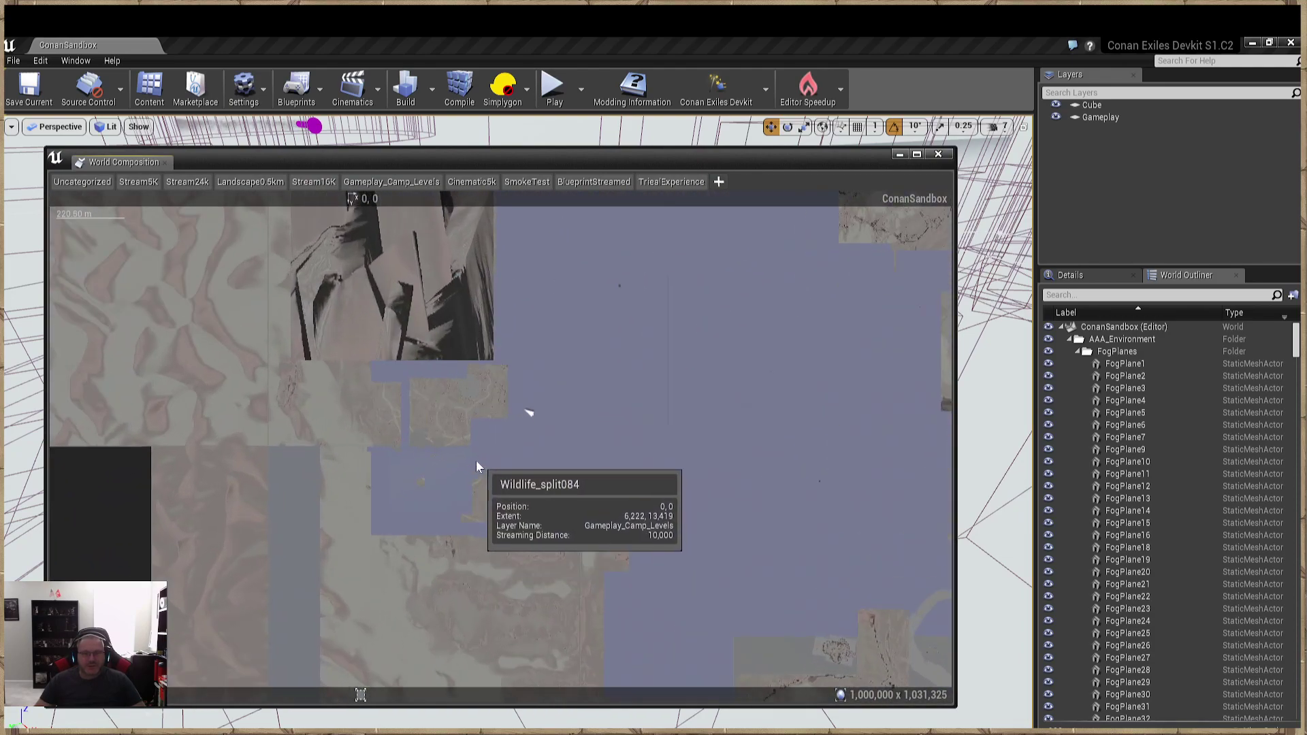
scroll(459, 452, "up", 4)
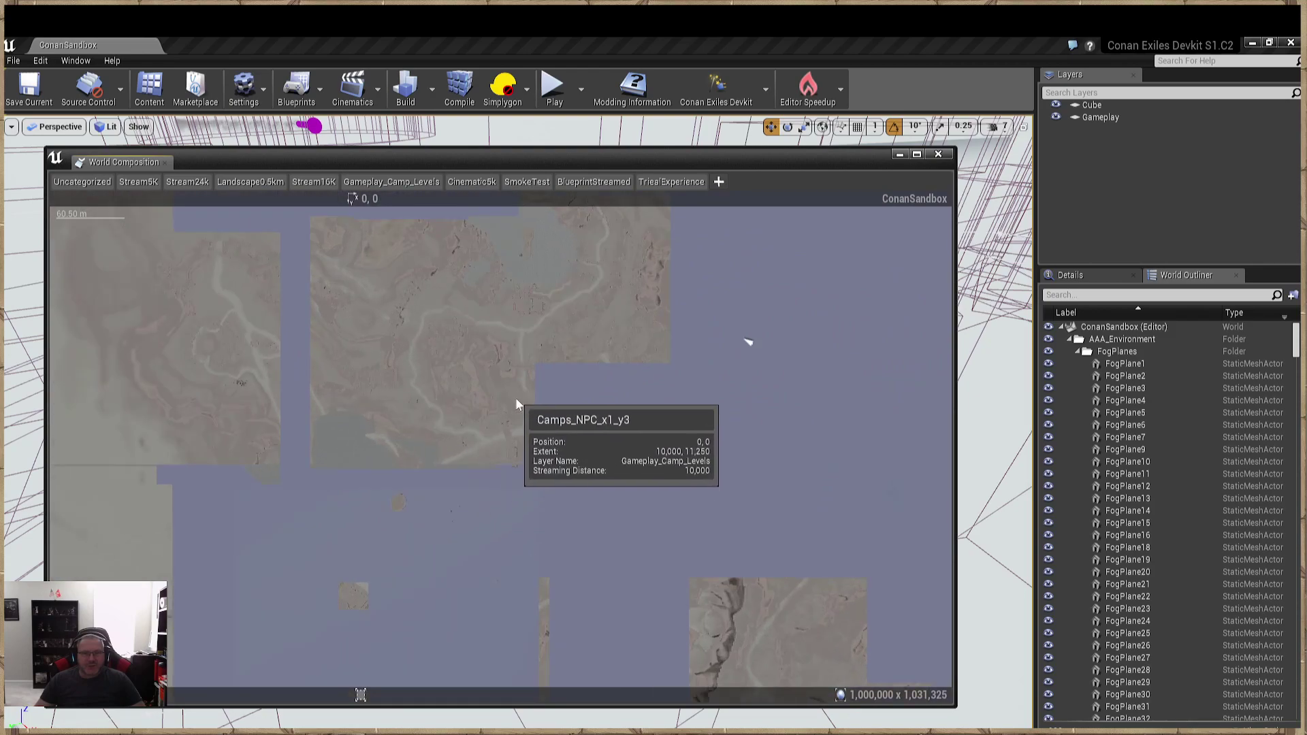
right_click_drag(491, 322, 490, 505)
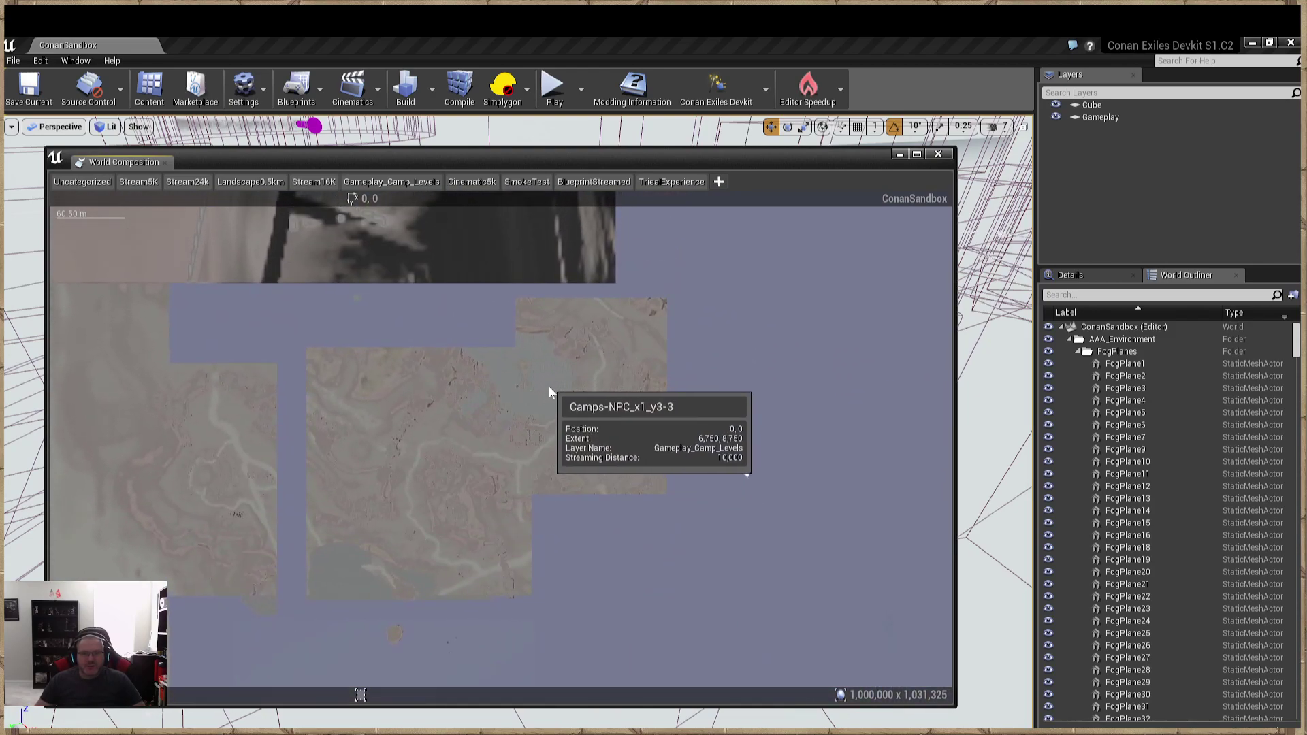
double_click(557, 407)
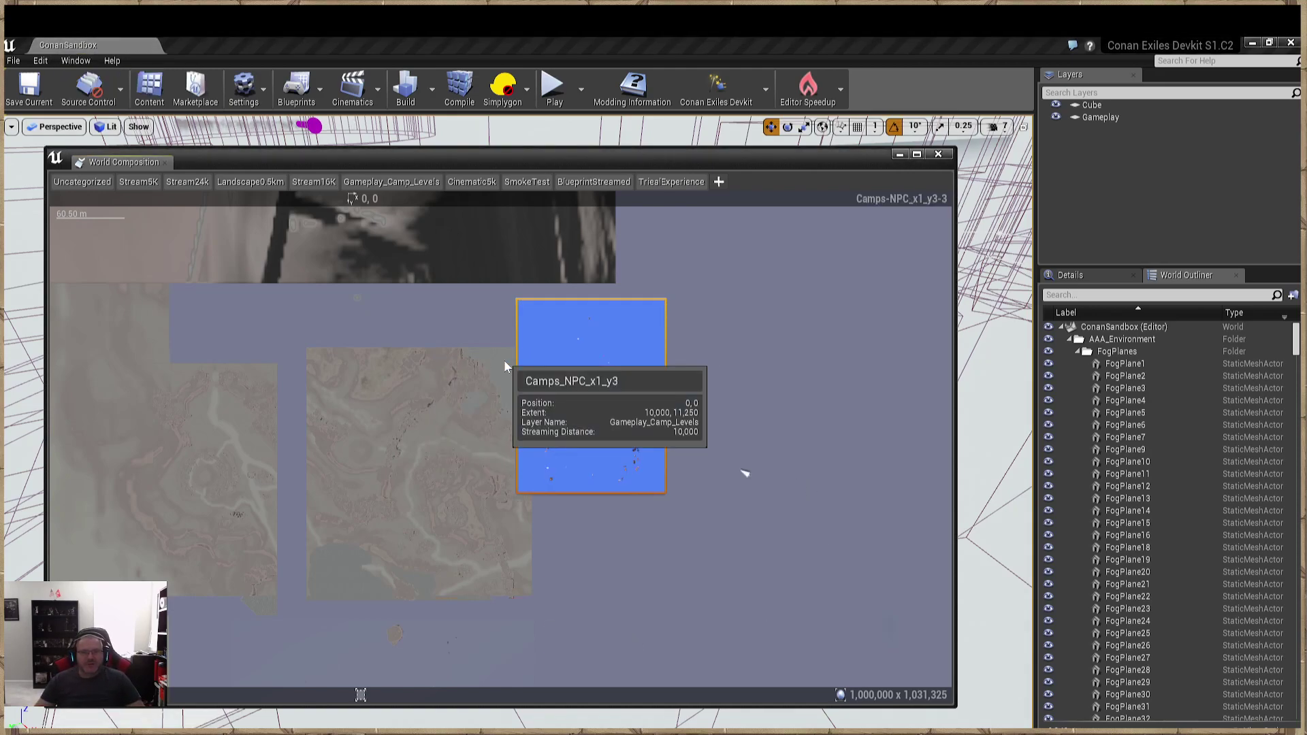
double_click(505, 367)
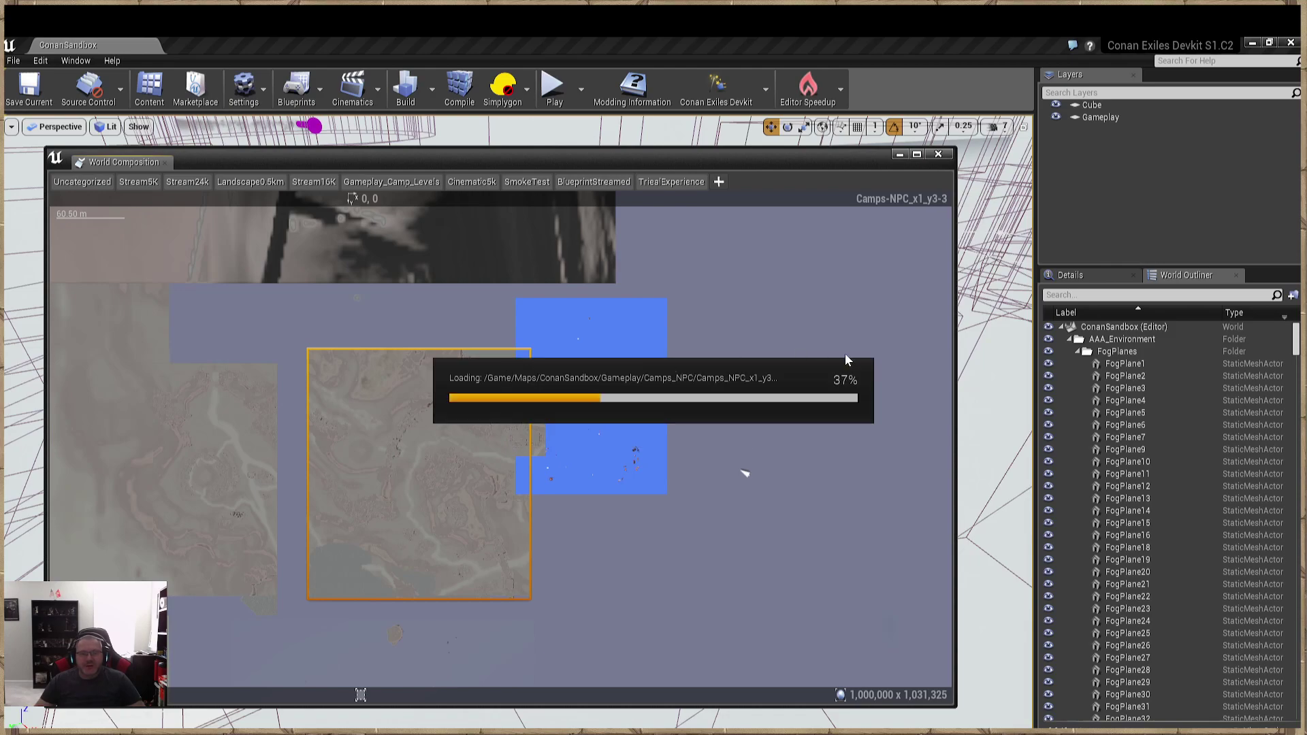
Unload the Camps-NPC_x1_y3-3 tile and minimize the World Composition window.
right_click(636, 315)
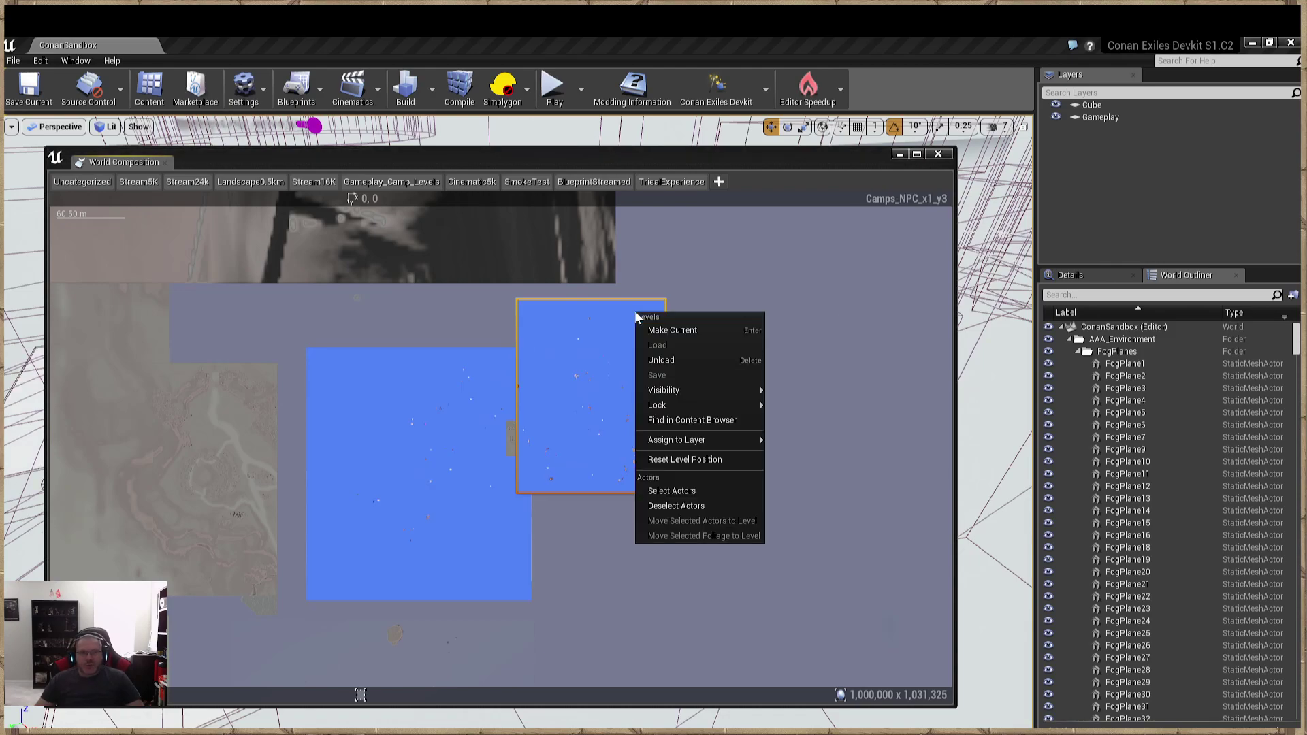
left_click(680, 360)
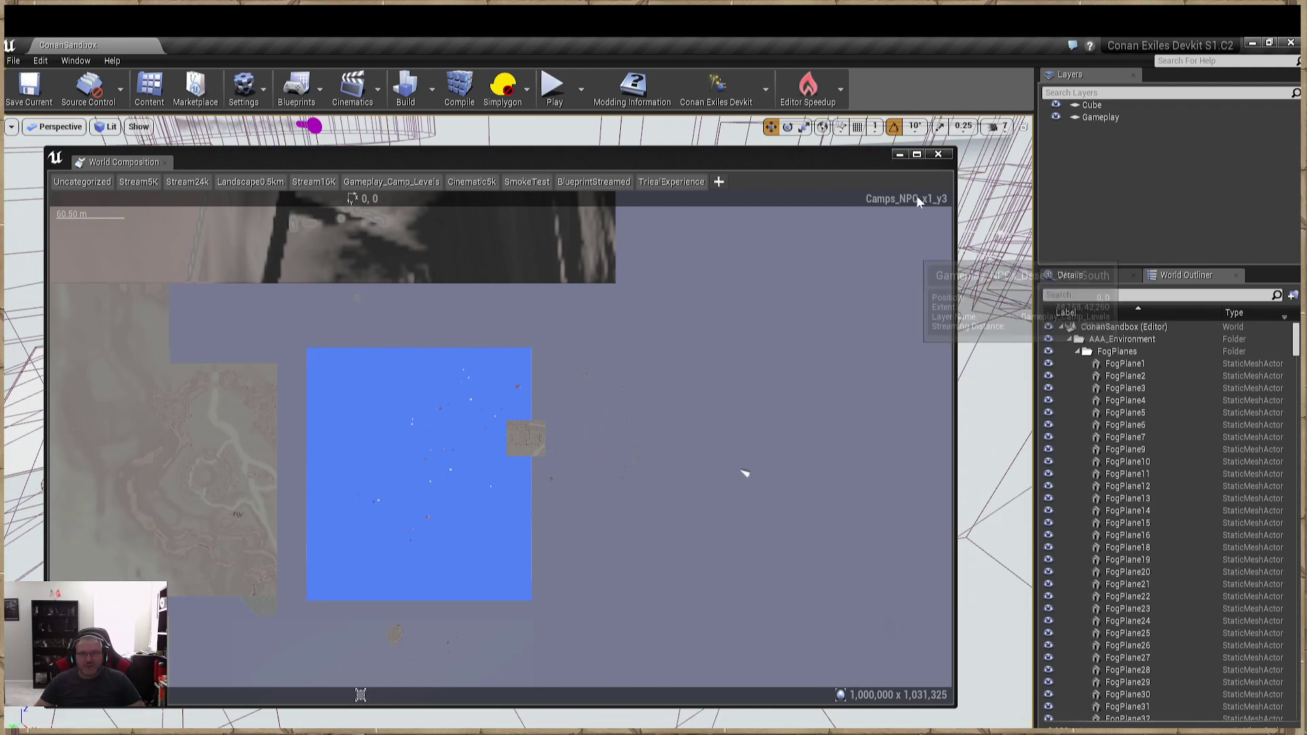
left_click(899, 154)
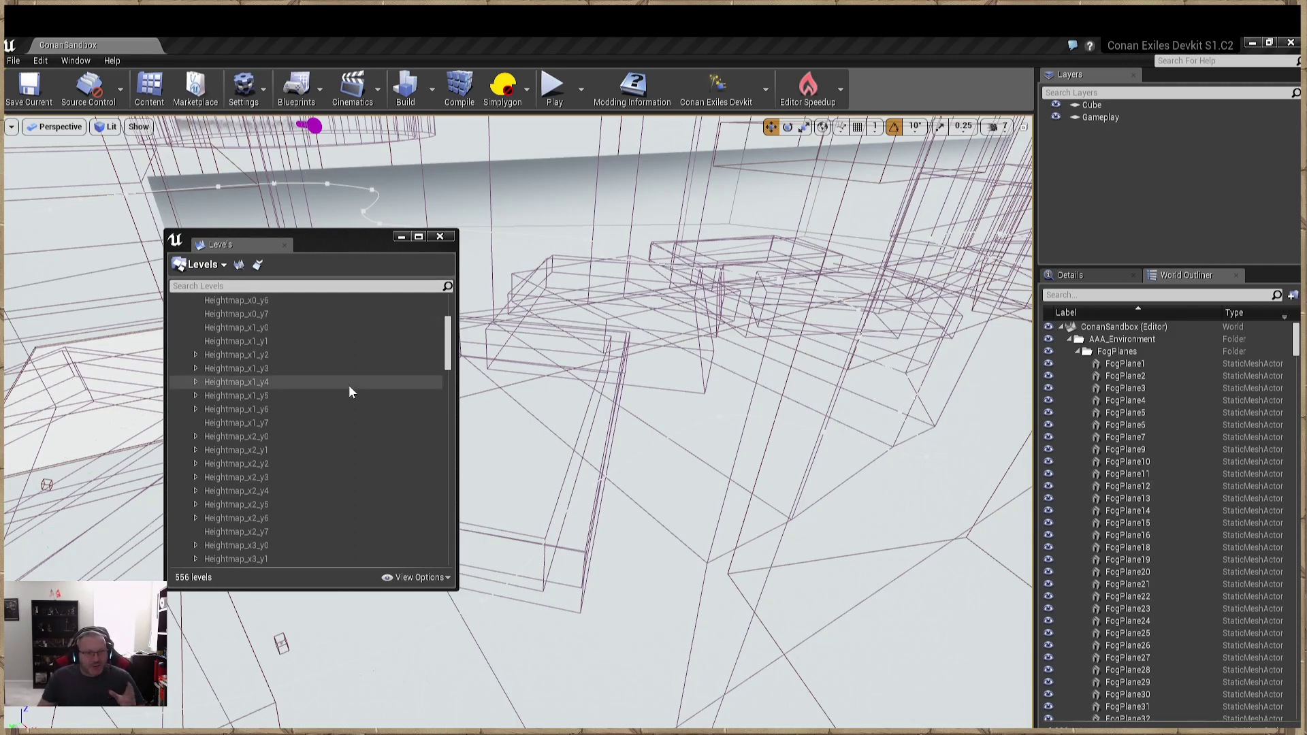
Load the Heightmap_x1_y3 level from the Levels list and minimize the list window.
double_click(300, 369)
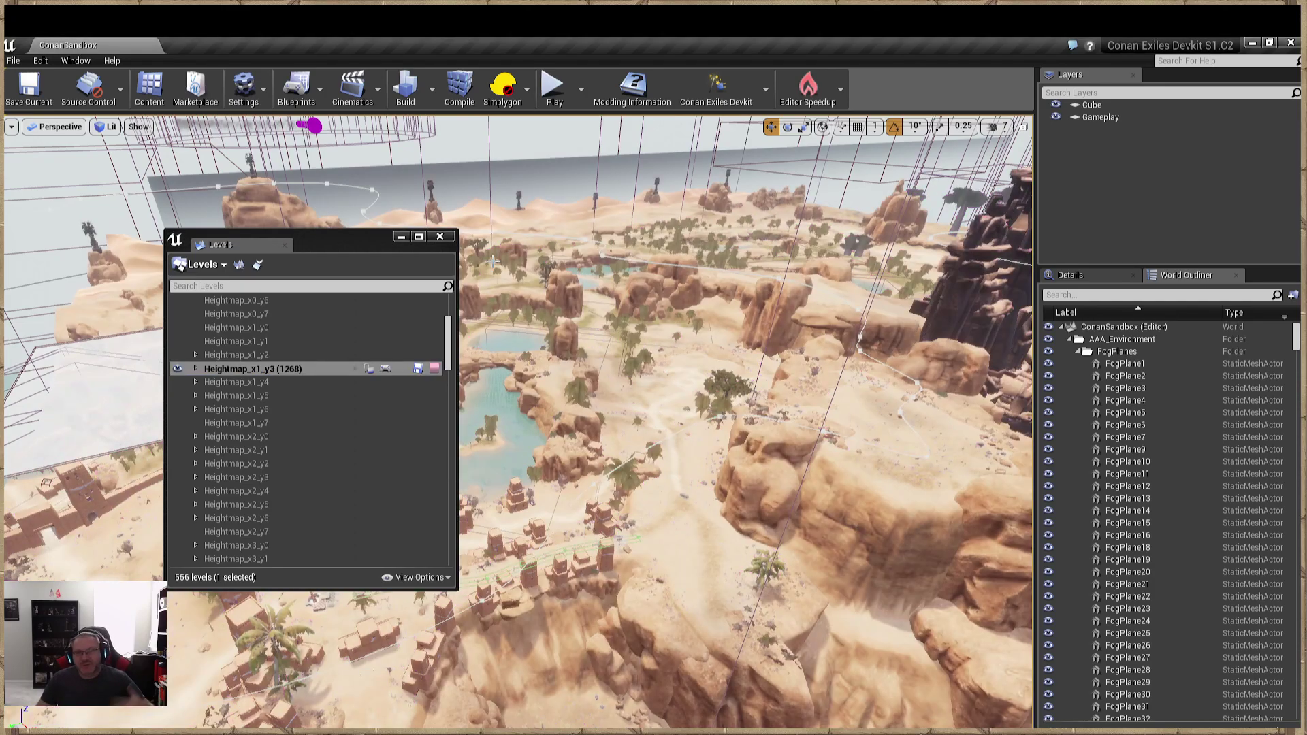
left_click(402, 237)
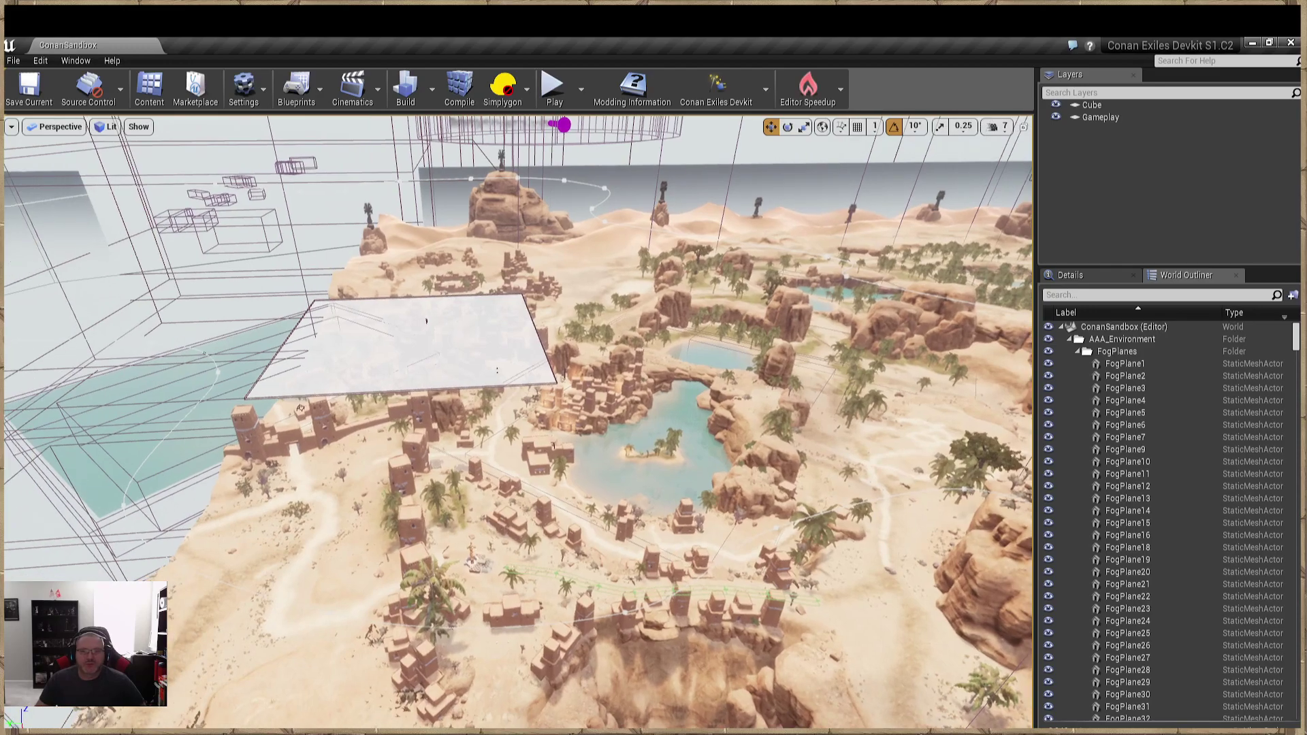
Set the viewport camera speed to 6 and fly to the oasis lake, selecting the landscape under its water.
left_click(999, 129)
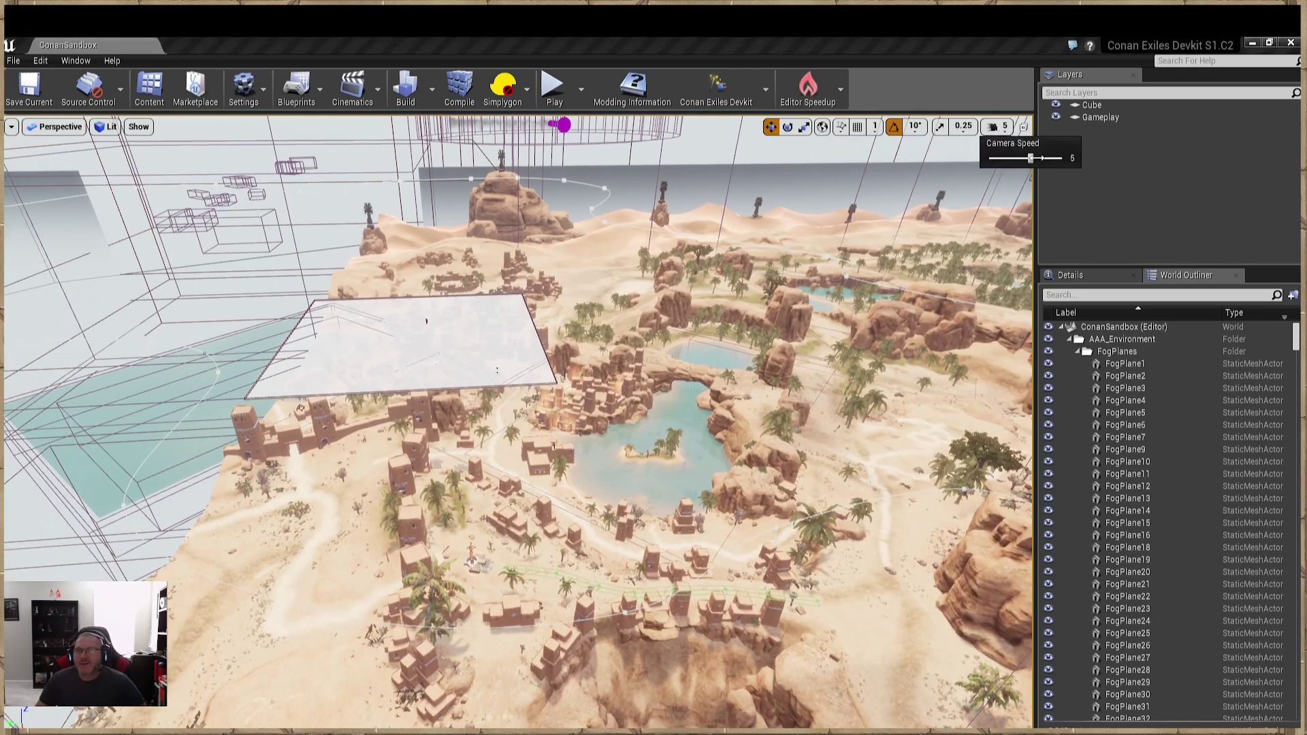
right_click_drag(1001, 184, 1018, 368)
left_click(999, 127)
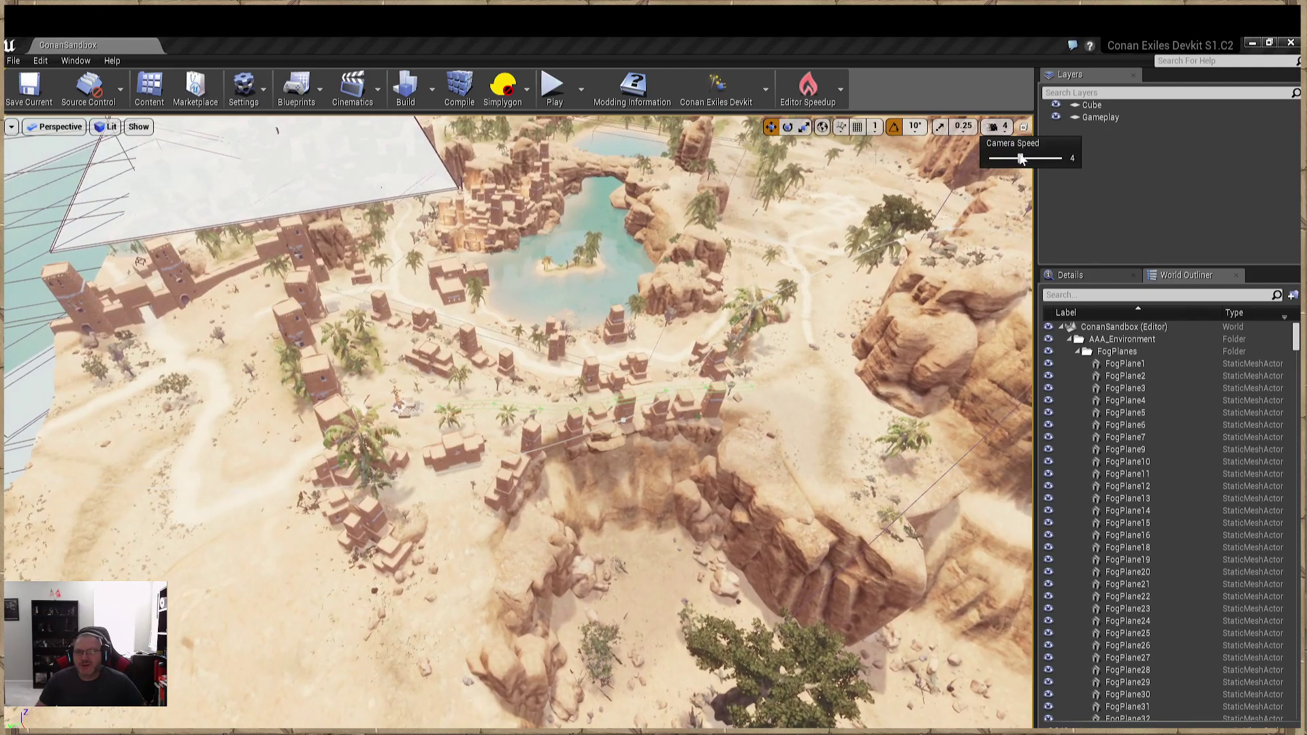
left_click(1048, 157)
right_click_drag(1001, 204, 1000, 170)
key("w")
mouse_move(600, 358)
right_mouse_down()
mouse_move(613, 351)
mouse_move(599, 380)
right_mouse_up()
left_click(600, 358)
key("s")
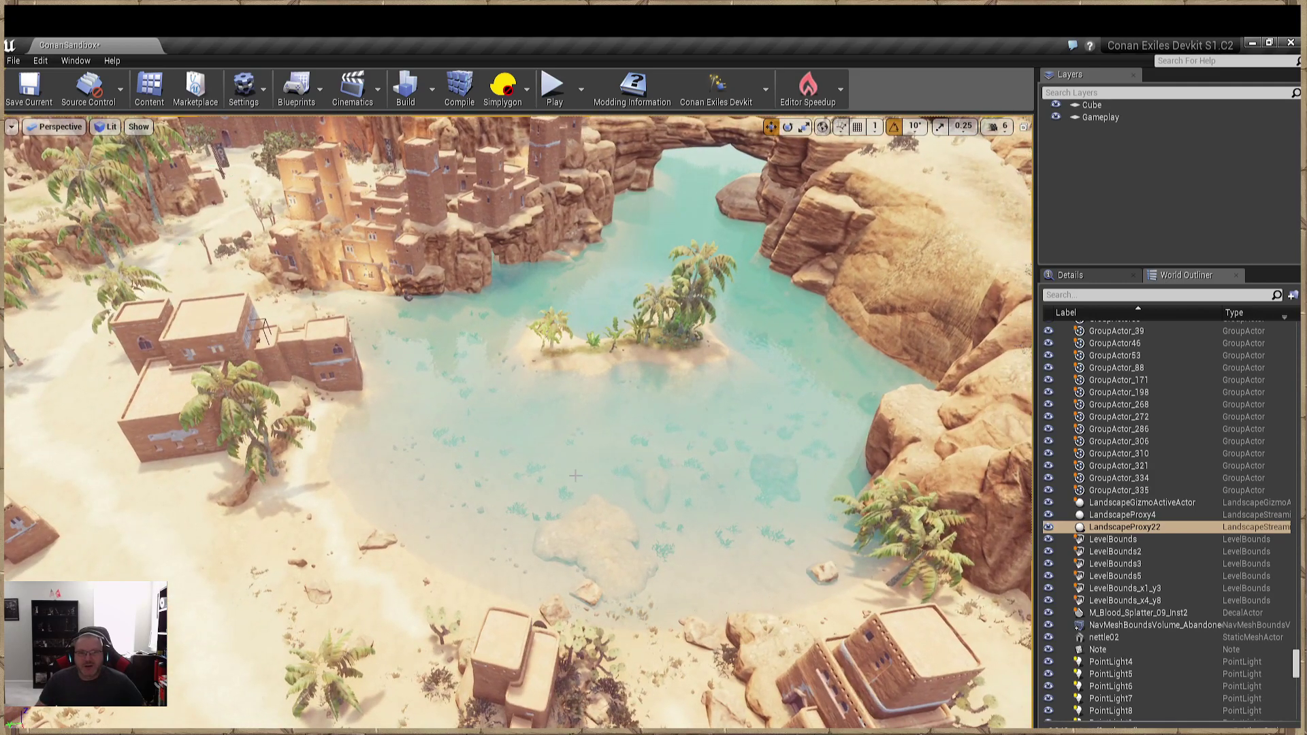
Limit the World Outliner to actors in the current level and search it for "water".
left_click(1269, 725)
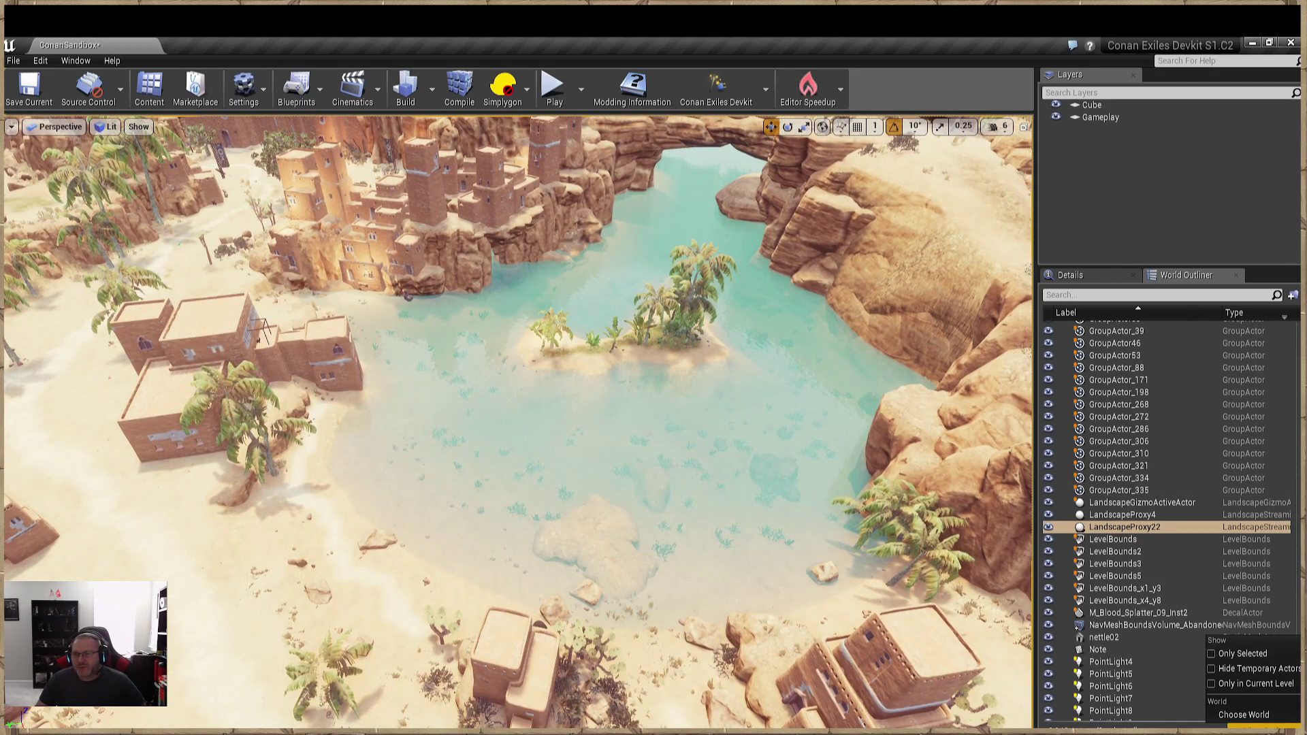
left_click(1232, 685)
left_click(1095, 295)
type("water")
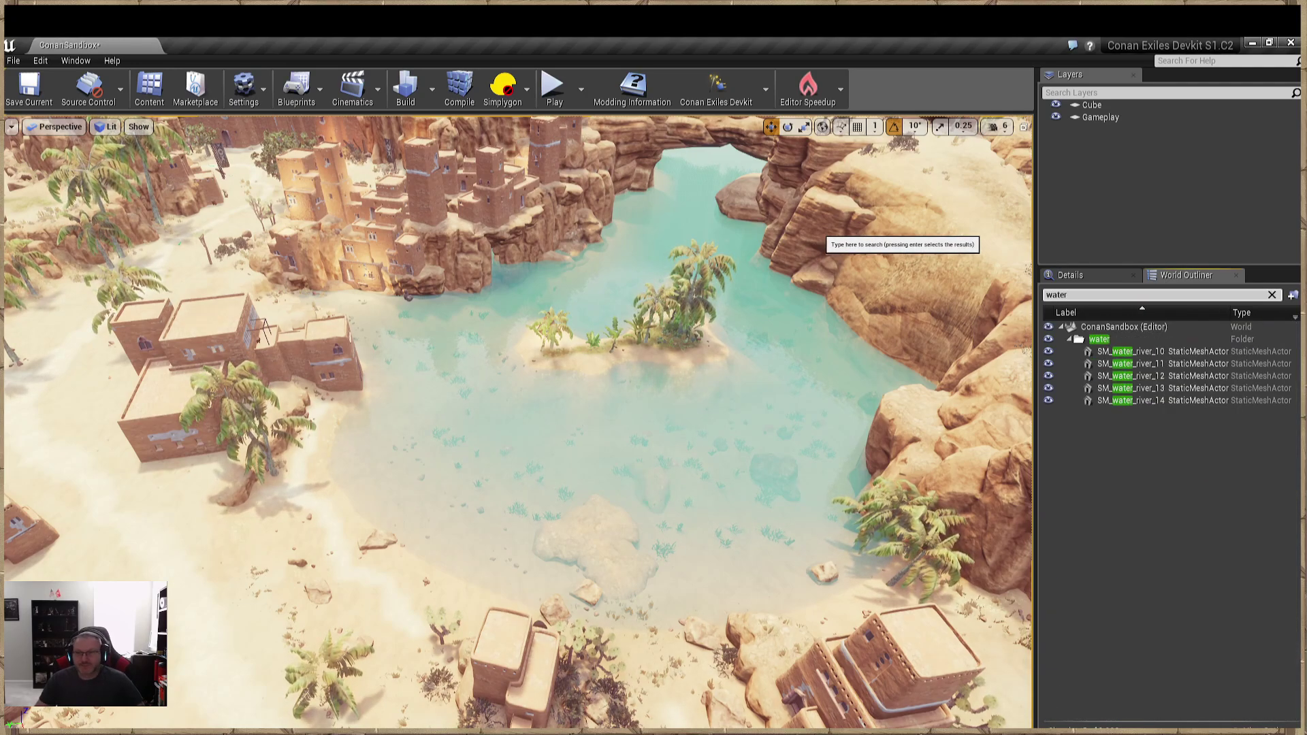
Select SM_water_river_10 and fly through the terrain to examine the water from beneath its surface.
left_click(1137, 350)
right_click_drag(640, 395, 504, 585)
key("w")
key("d")
right_click_drag(885, 476, 770, 527)
key("w")
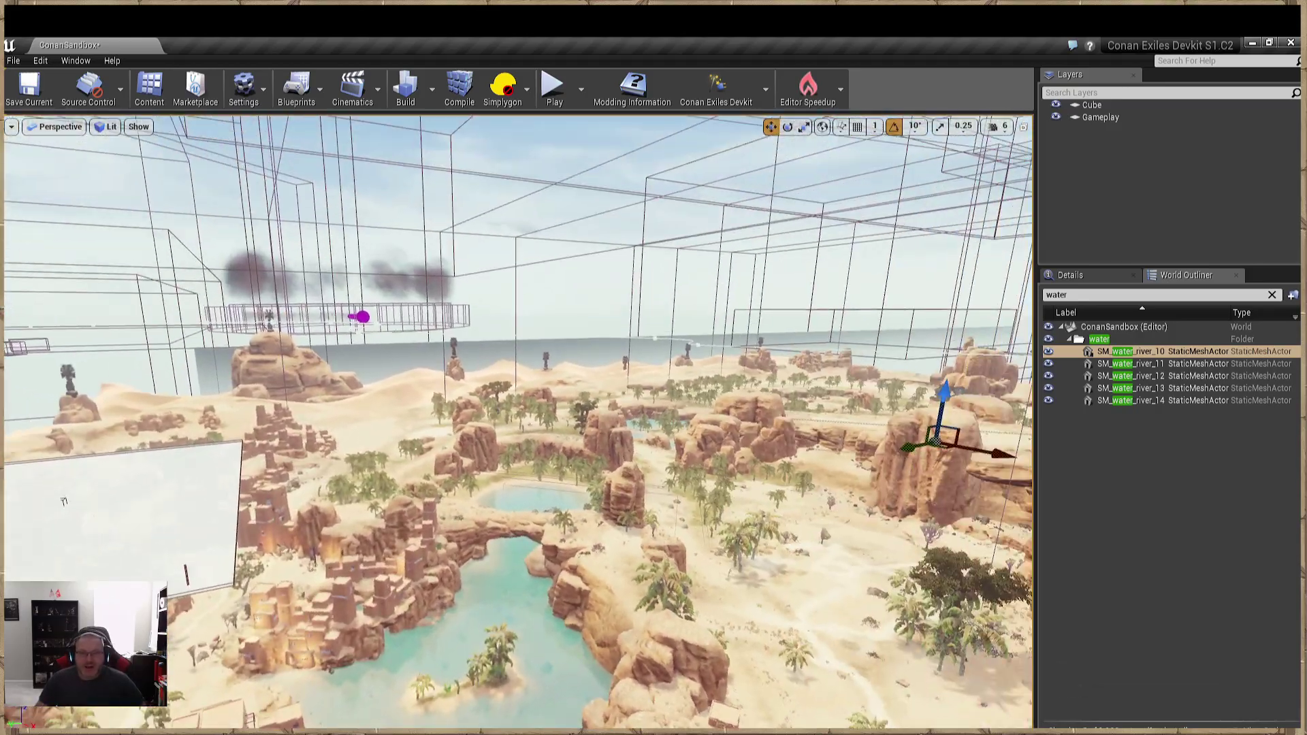
key("w")
right_click_drag(518, 422, 756, 510)
key("w")
right_click_drag(64, 502, 64, 502)
right_click_drag(887, 361, 886, 361)
right_click_drag(600, 398, 600, 398)
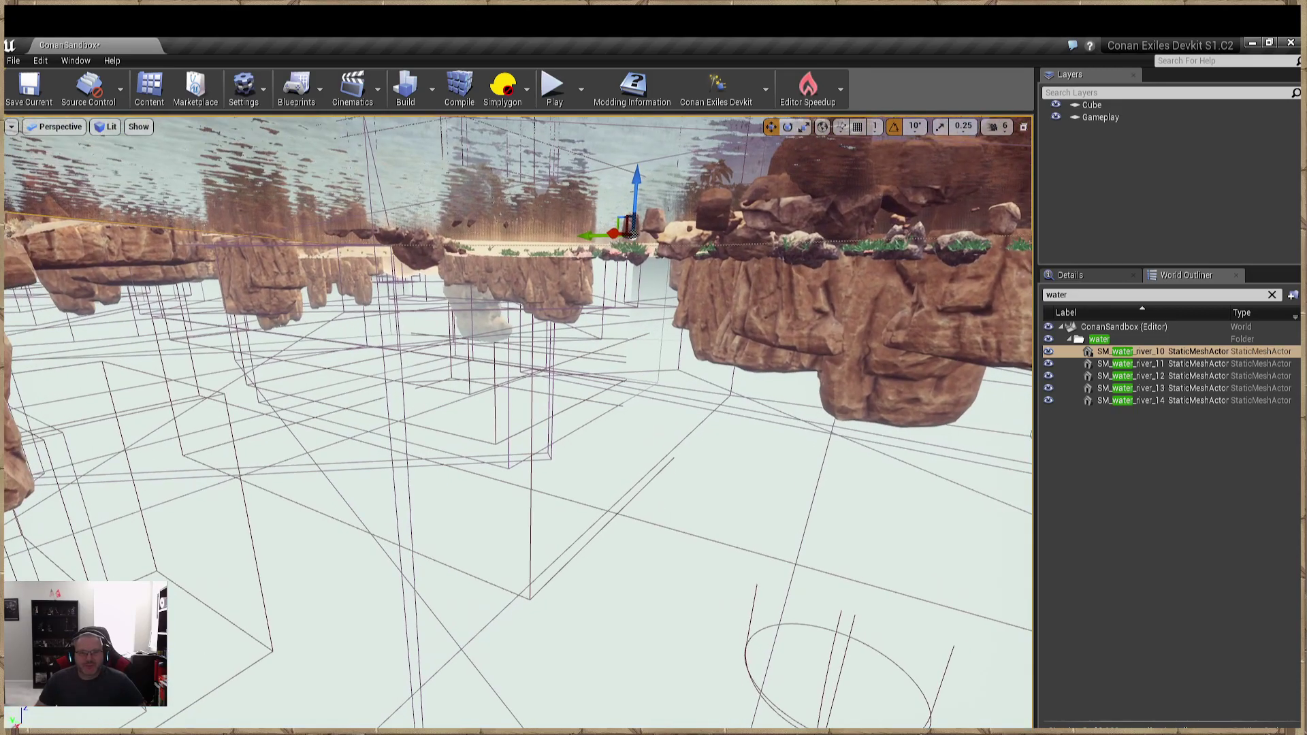
Replace the World Outliner search with "phy" and clear it again.
left_click(1093, 296)
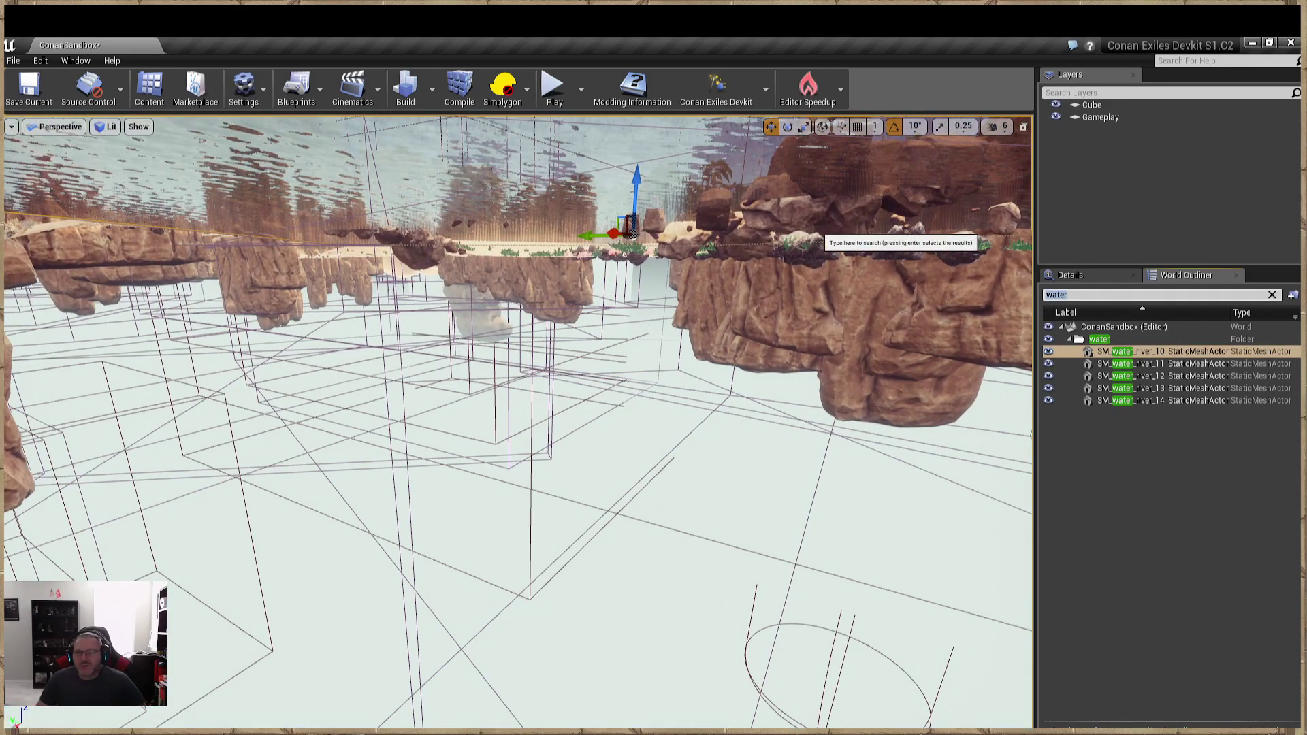
left_click(1271, 294)
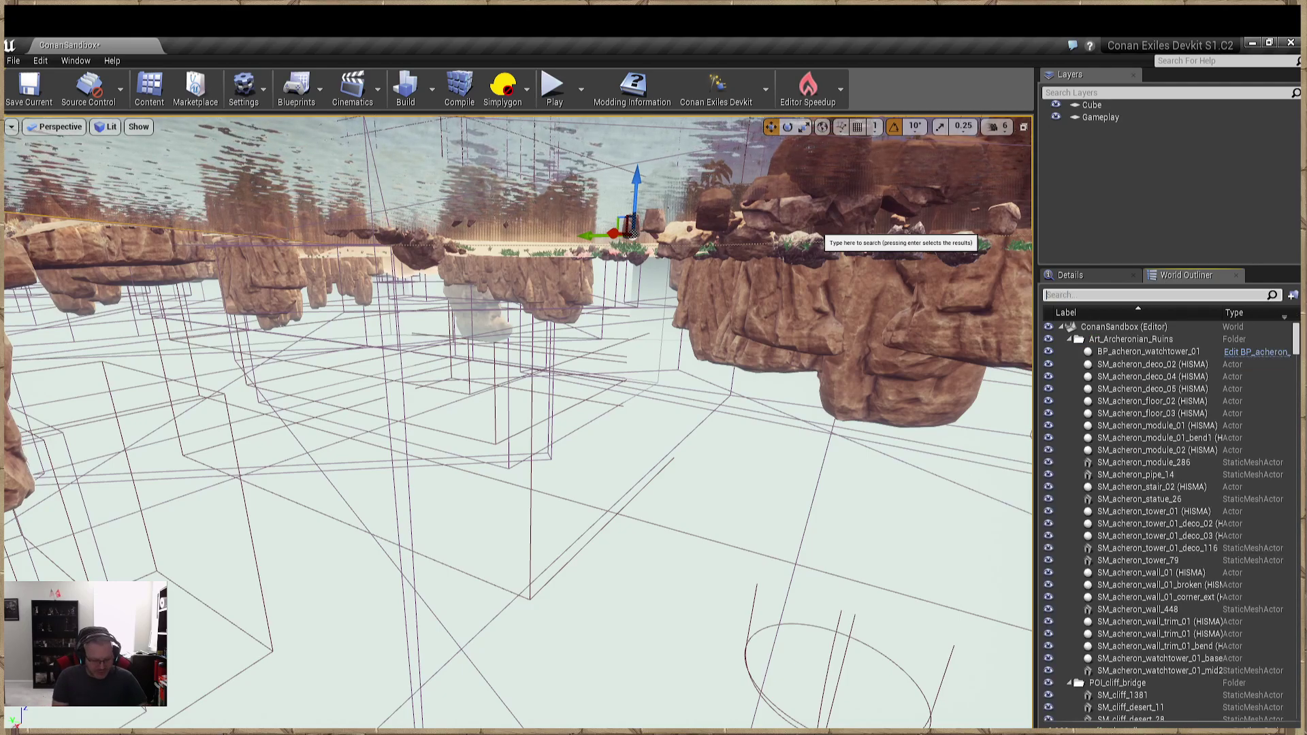
type("phy")
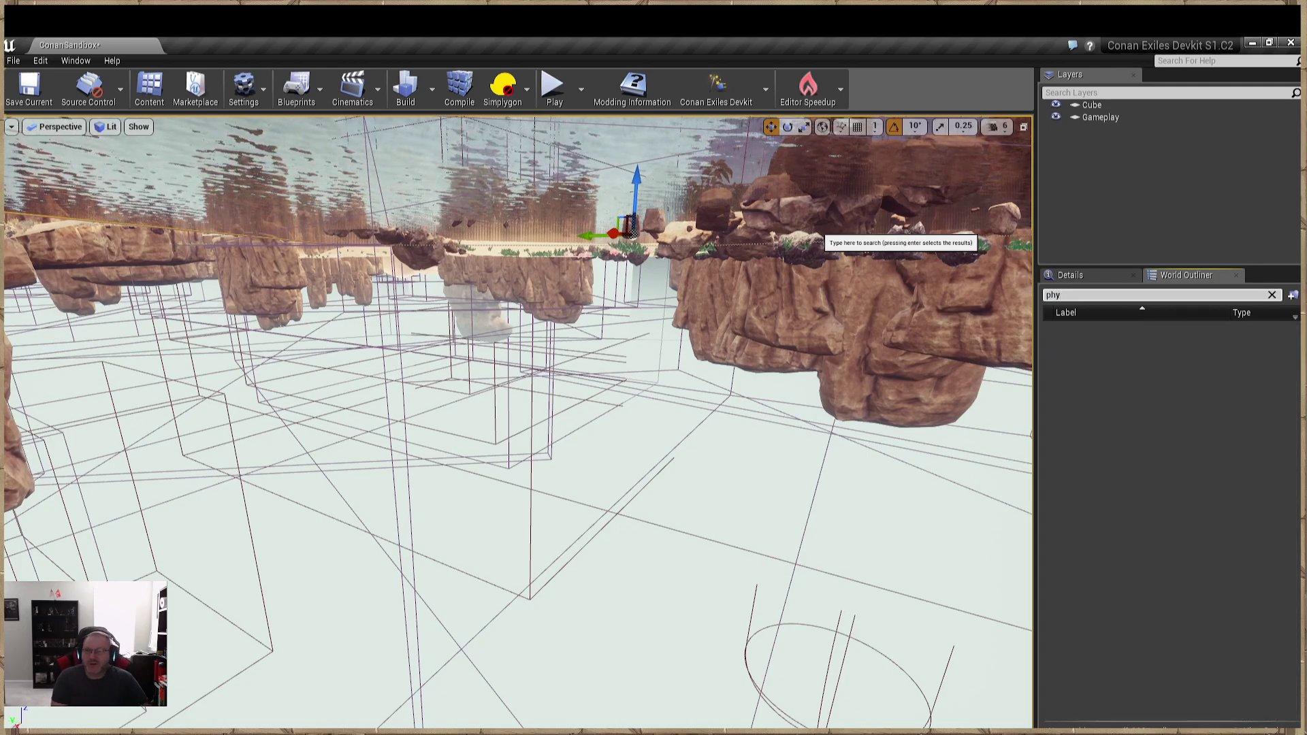
key("BackSpace")
key("BackSpace")
key("BackSpace")
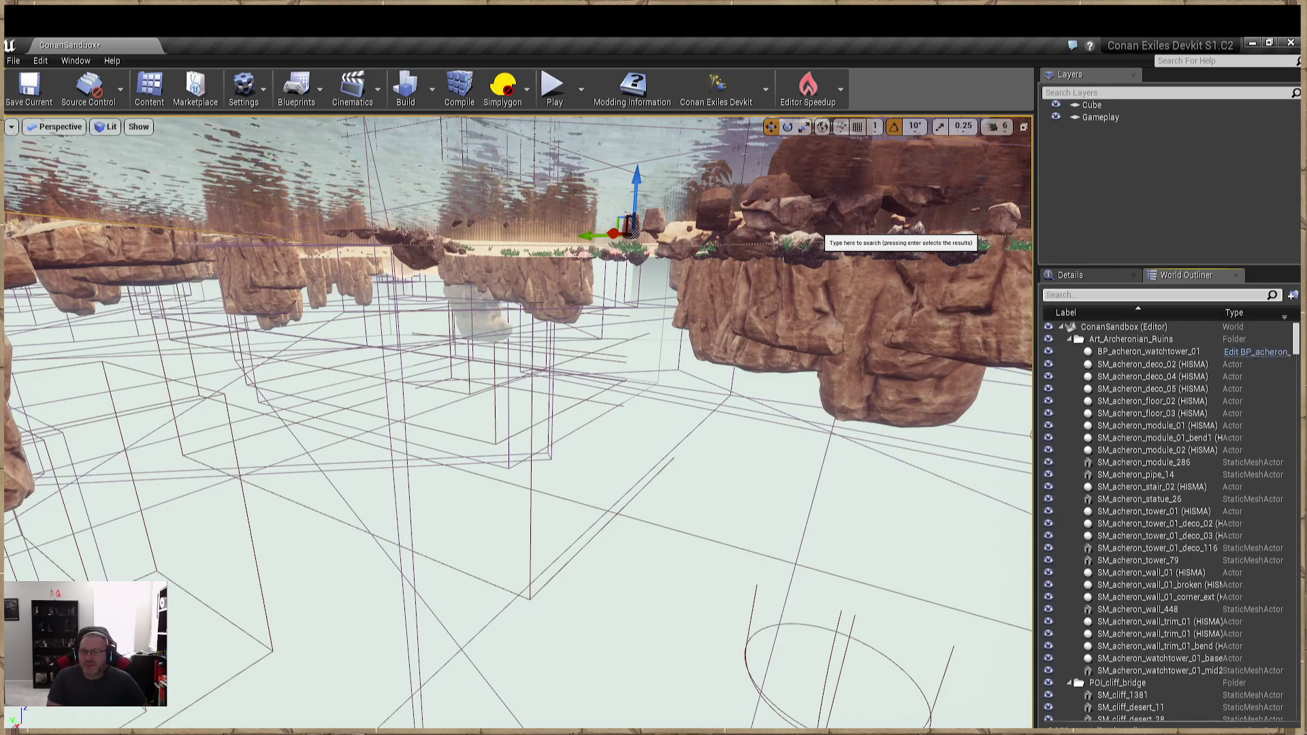
Search the World Outliner for actors containing "p", browse the matches, and clear the search.
type("p")
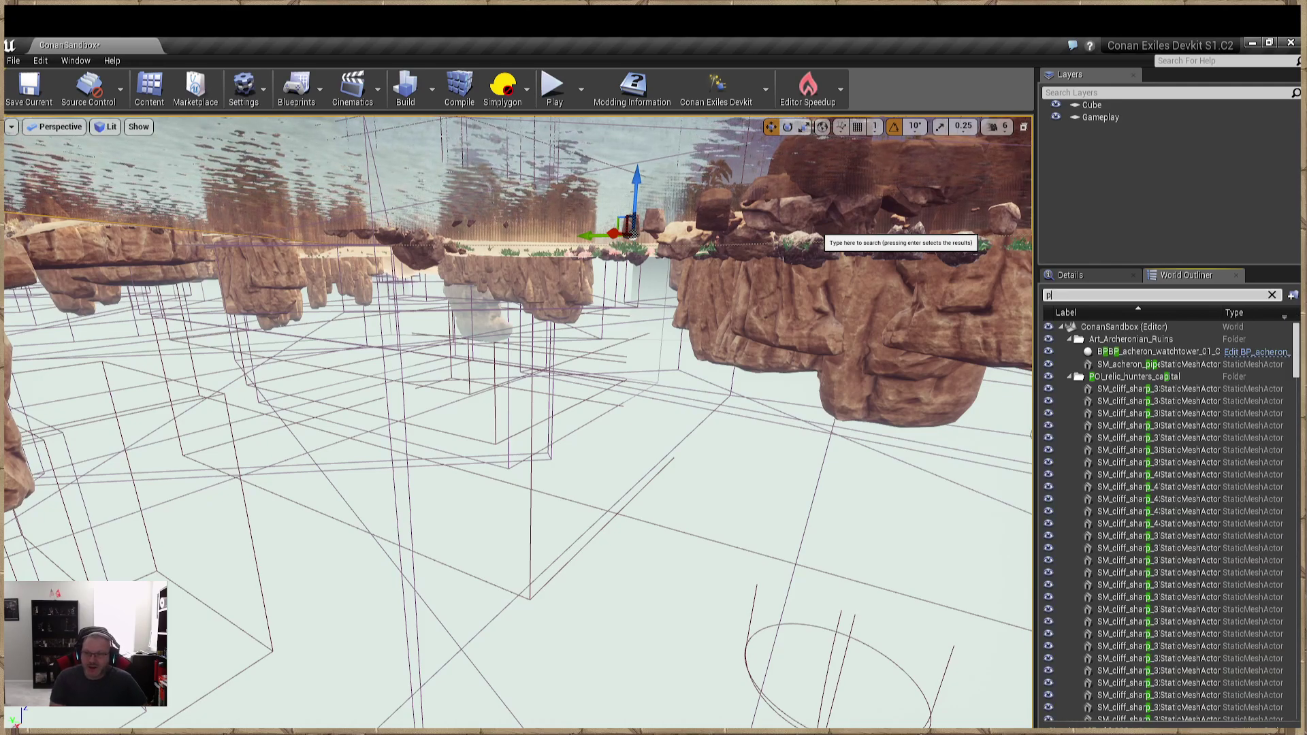
scroll(1140, 438, "down", 10)
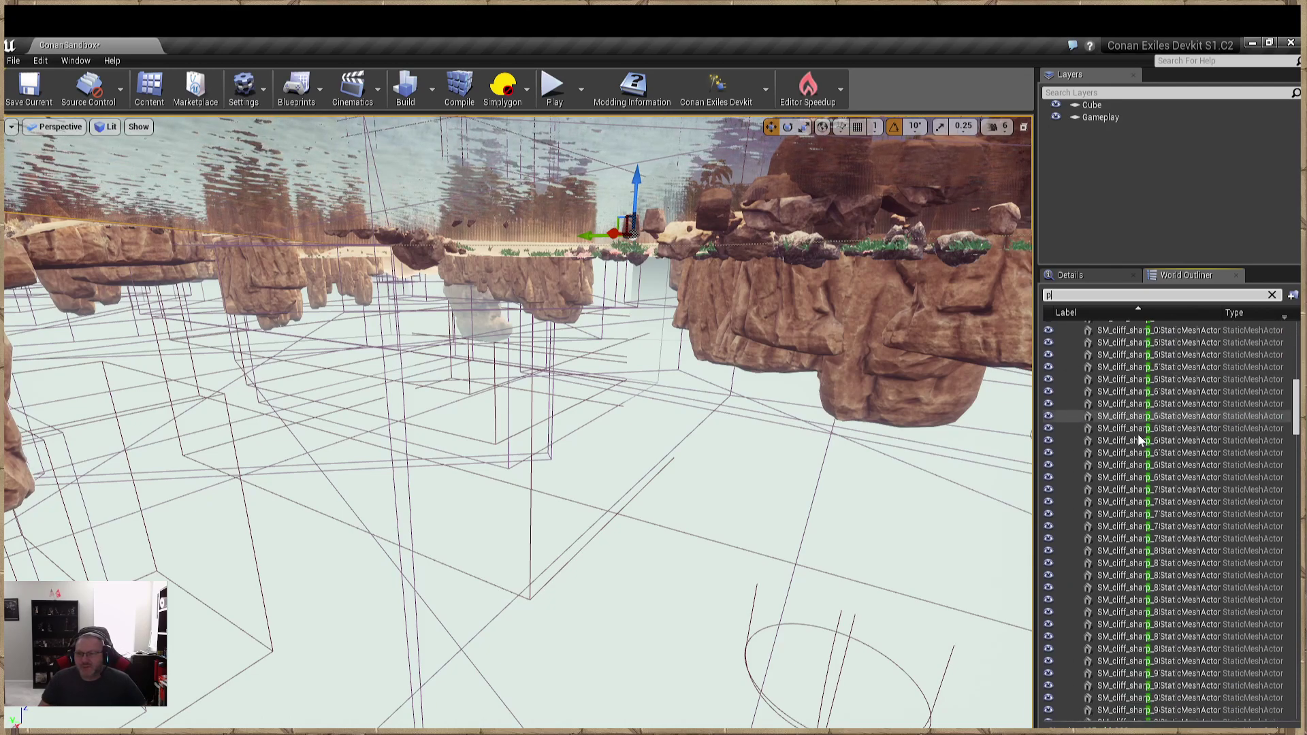
scroll(1141, 439, "down", 2)
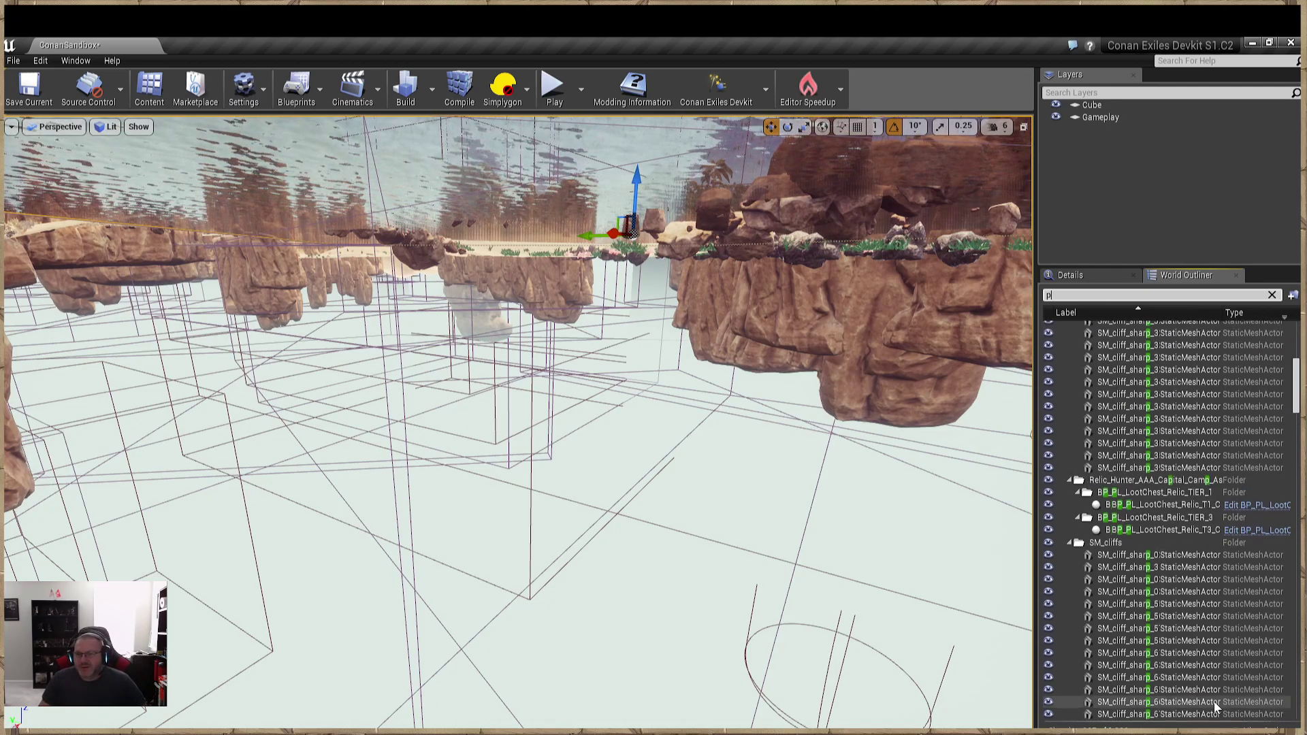
left_click(1110, 294)
key("BackSpace")
type("PP")
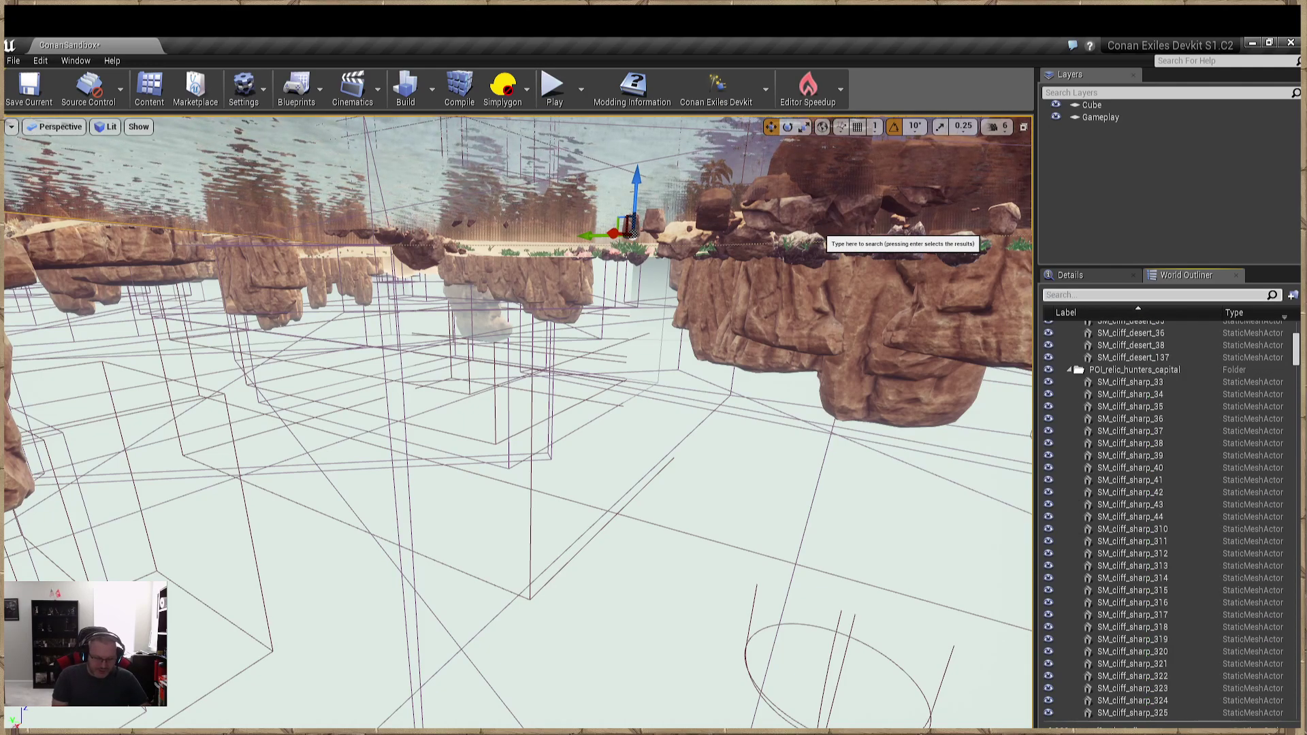
key("BackSpace")
key("BackSpace")
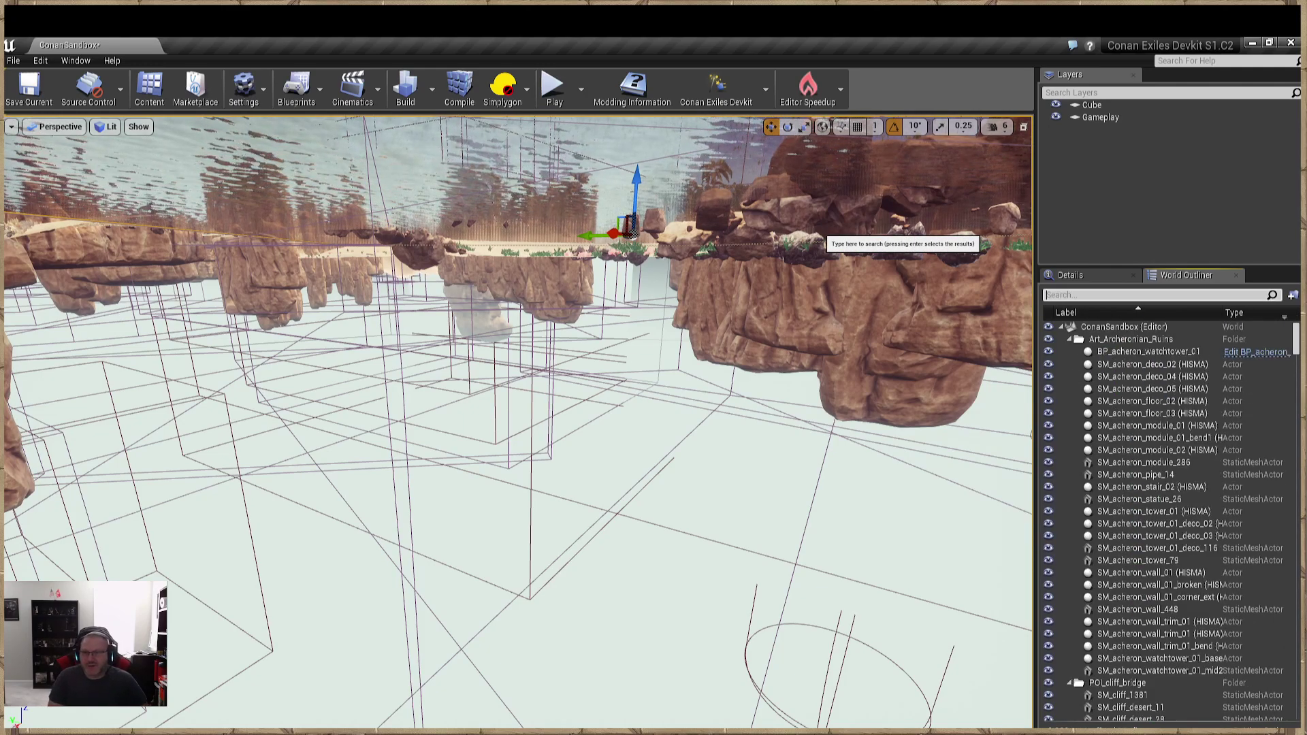
Search the World Outliner for "po" and turn off Only in Current Level so that actors from every loaded level are listed.
type("pos")
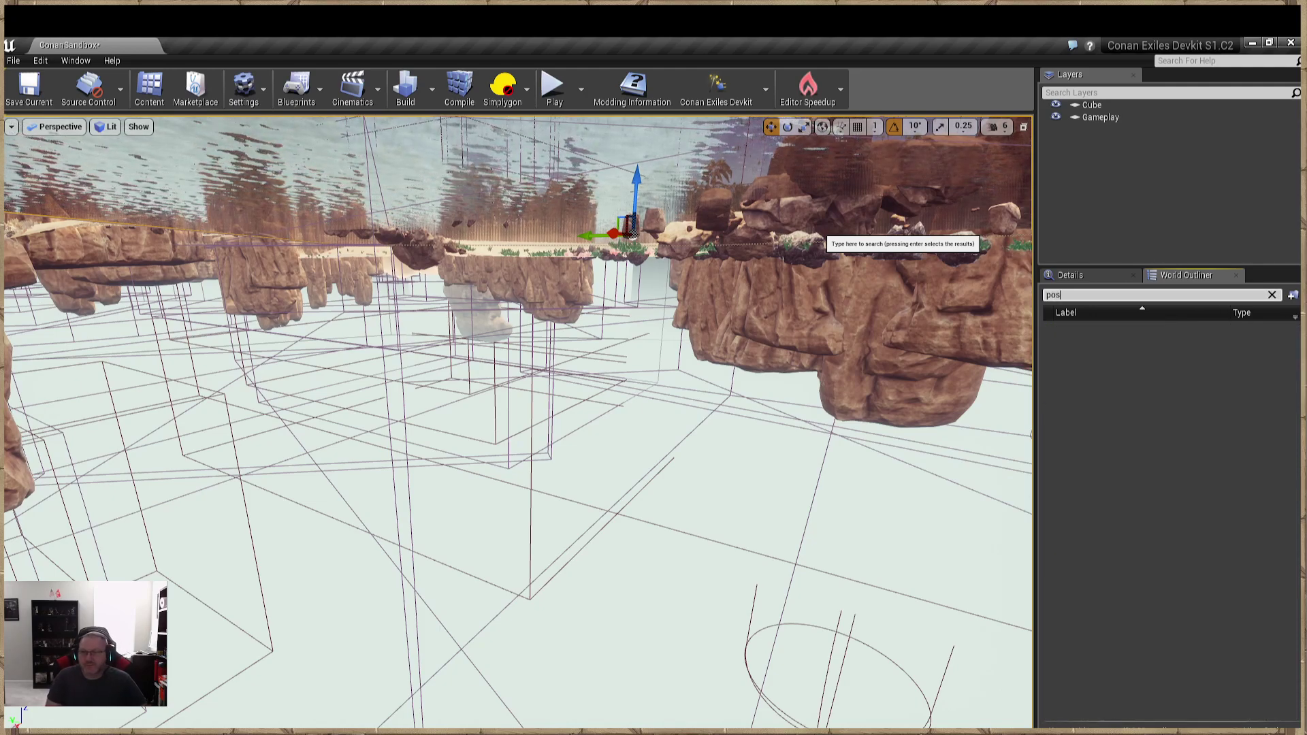
key("BackSpace")
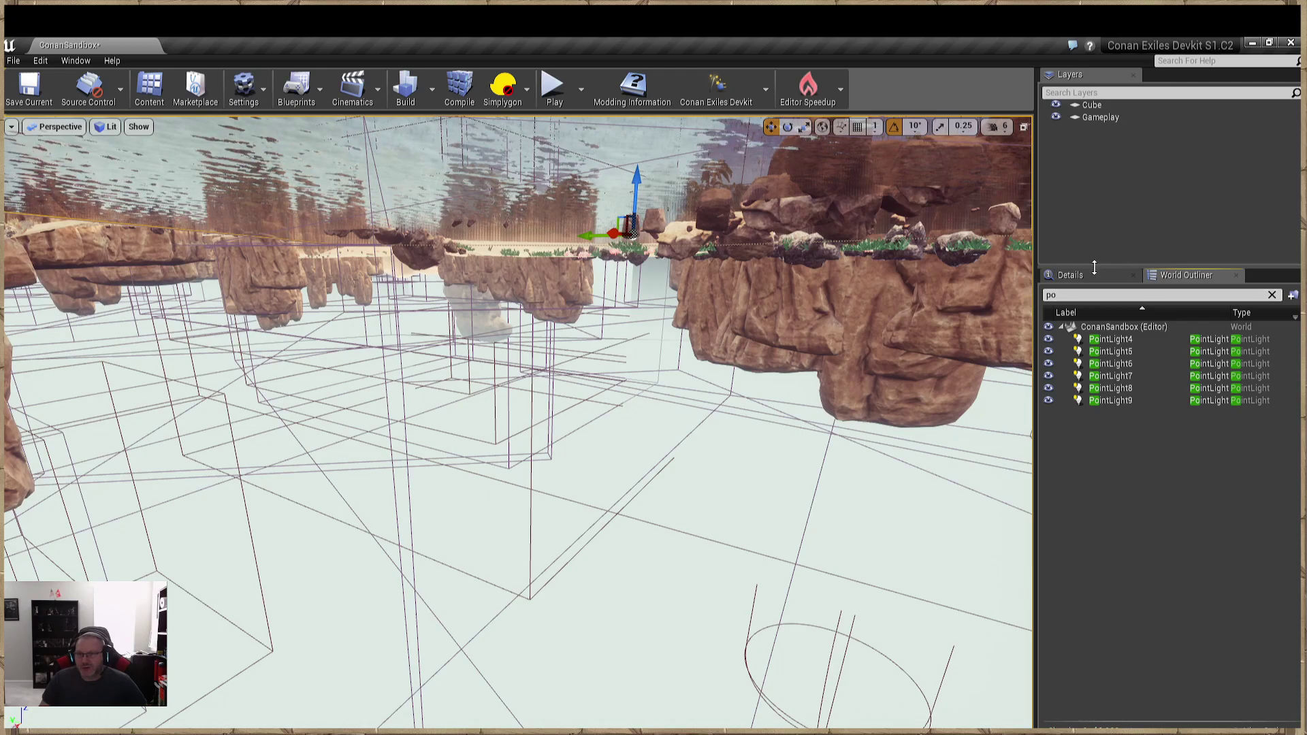
left_click(1263, 726)
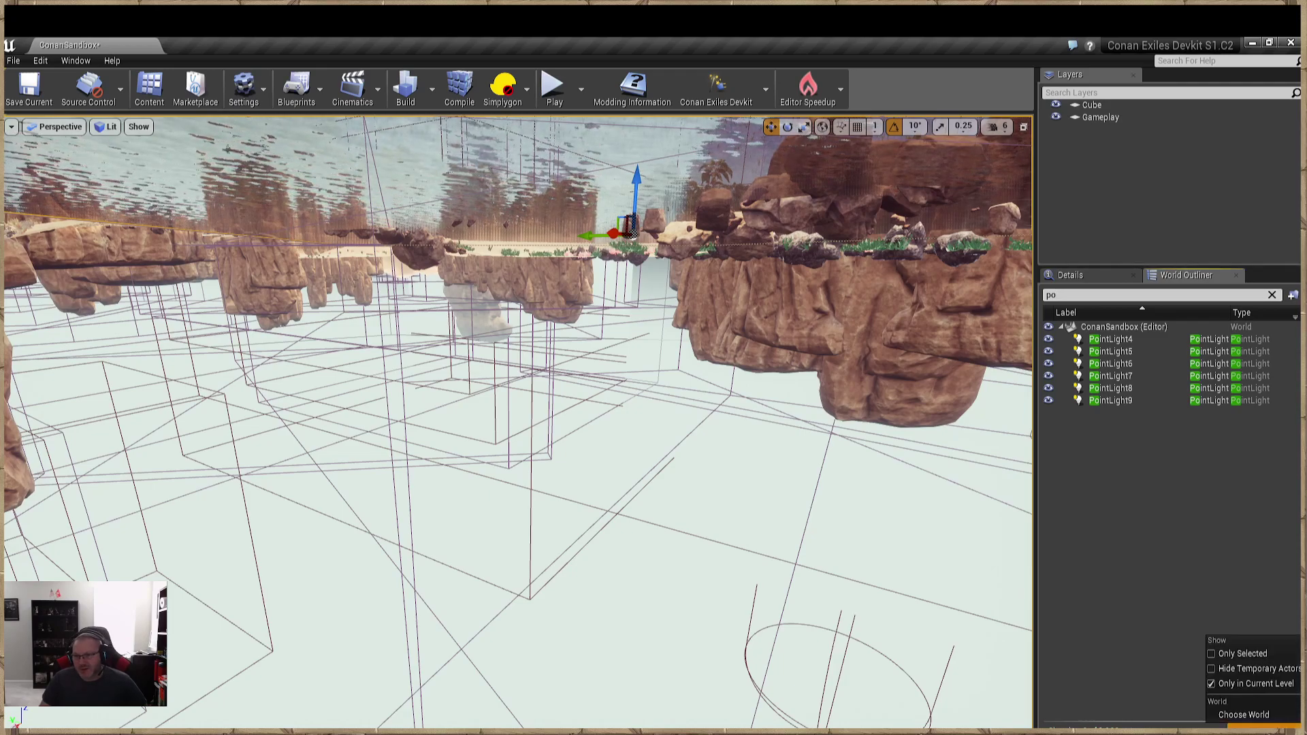
left_click(1211, 683)
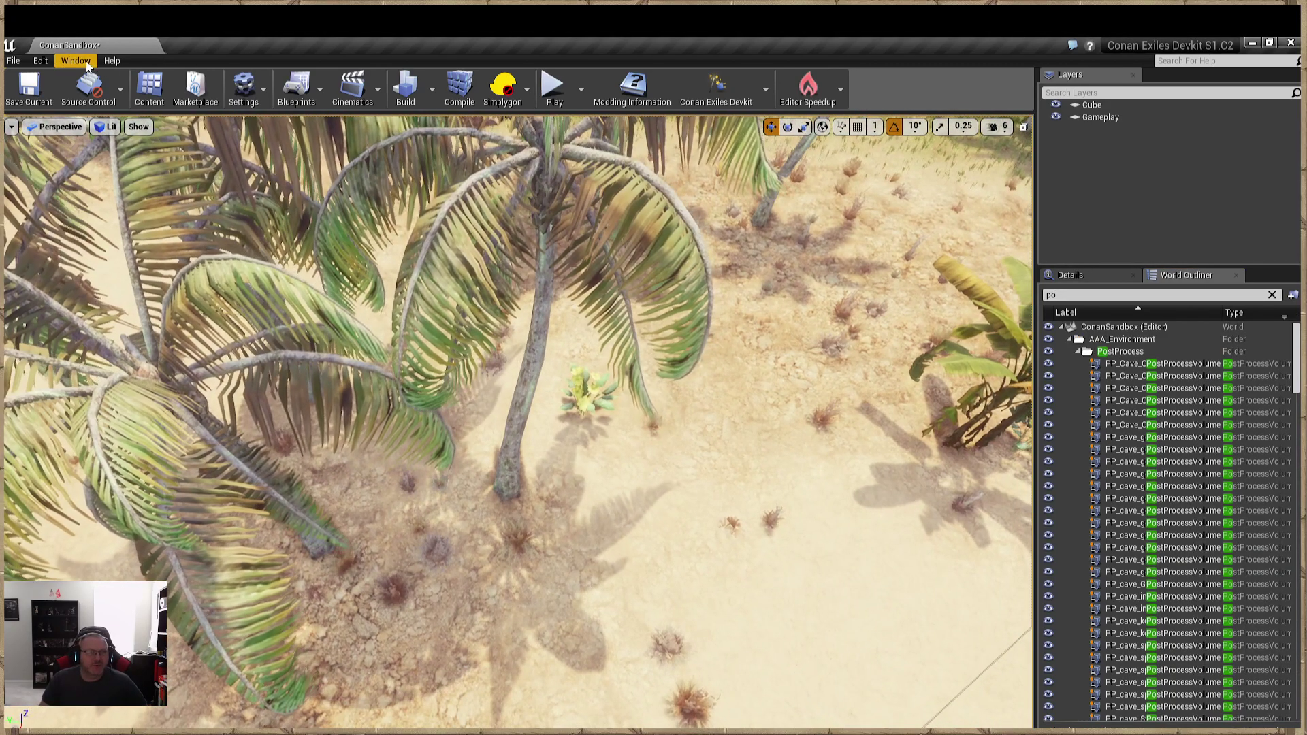
Expand Heightmap_x1_y3 in the Levels window, unload its Camps_NPC_x1_y3 sublevel, and collapse Heightmap_x1_y3 again.
left_click(75, 60)
left_click(94, 146)
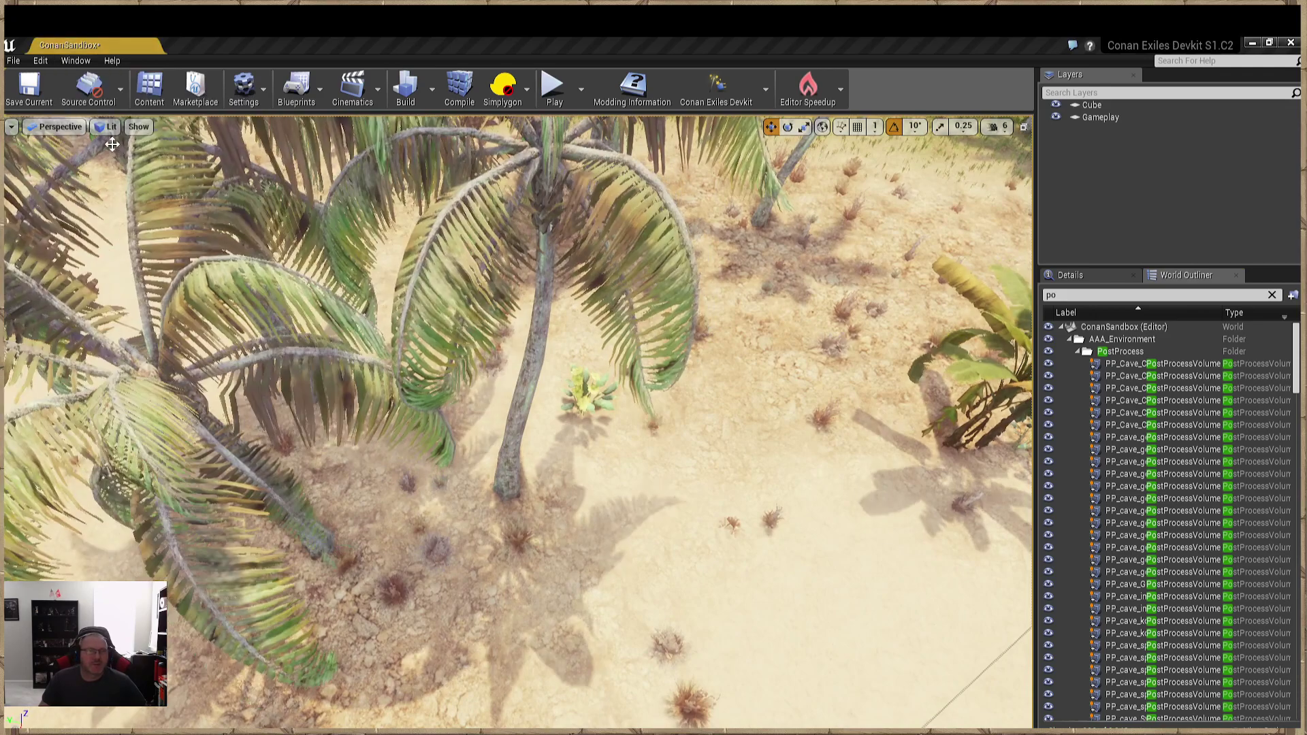
left_click(216, 368)
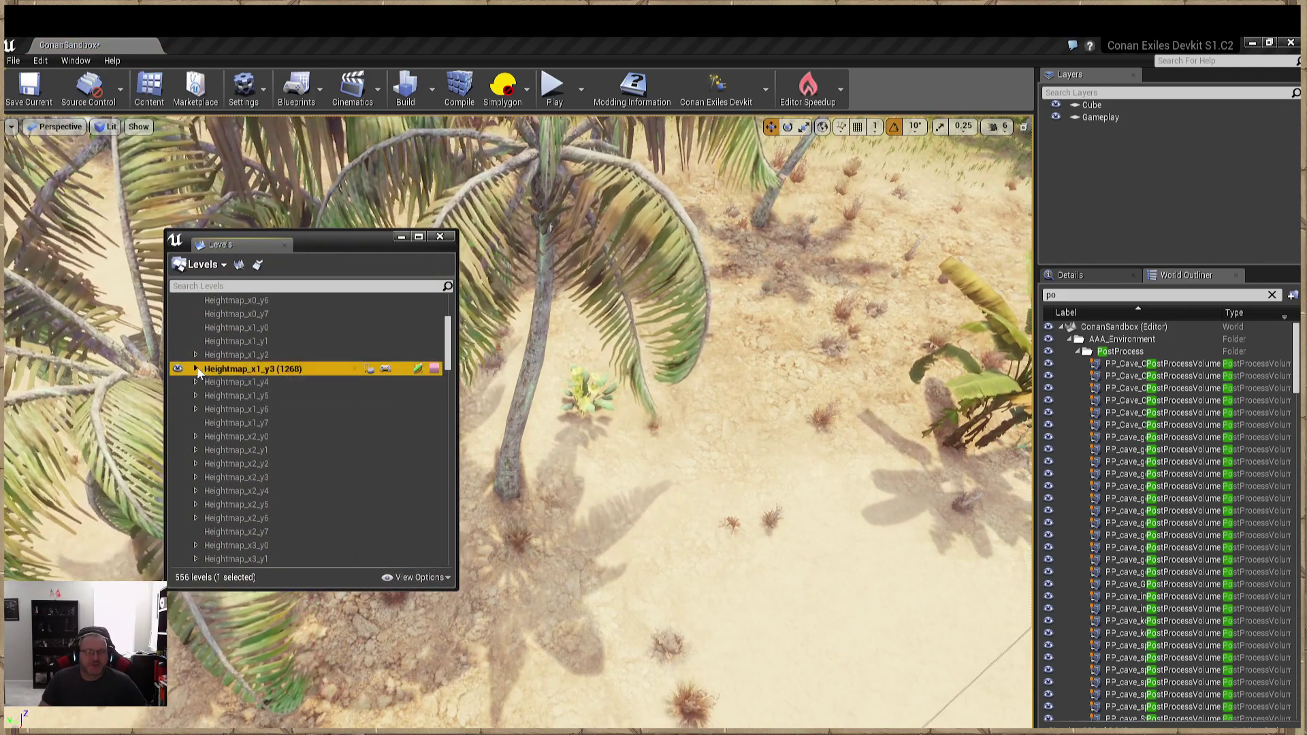
left_click(196, 368)
left_click(262, 464)
right_click(279, 476)
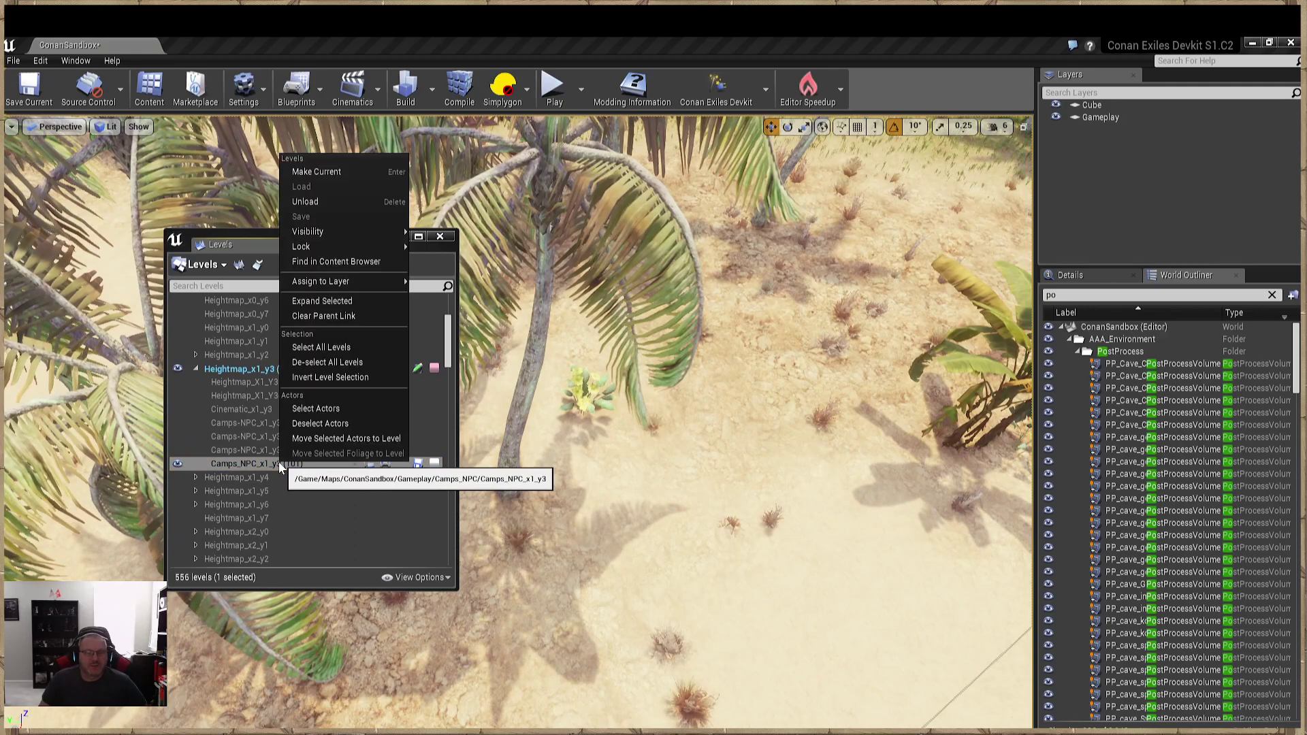
left_click(335, 207)
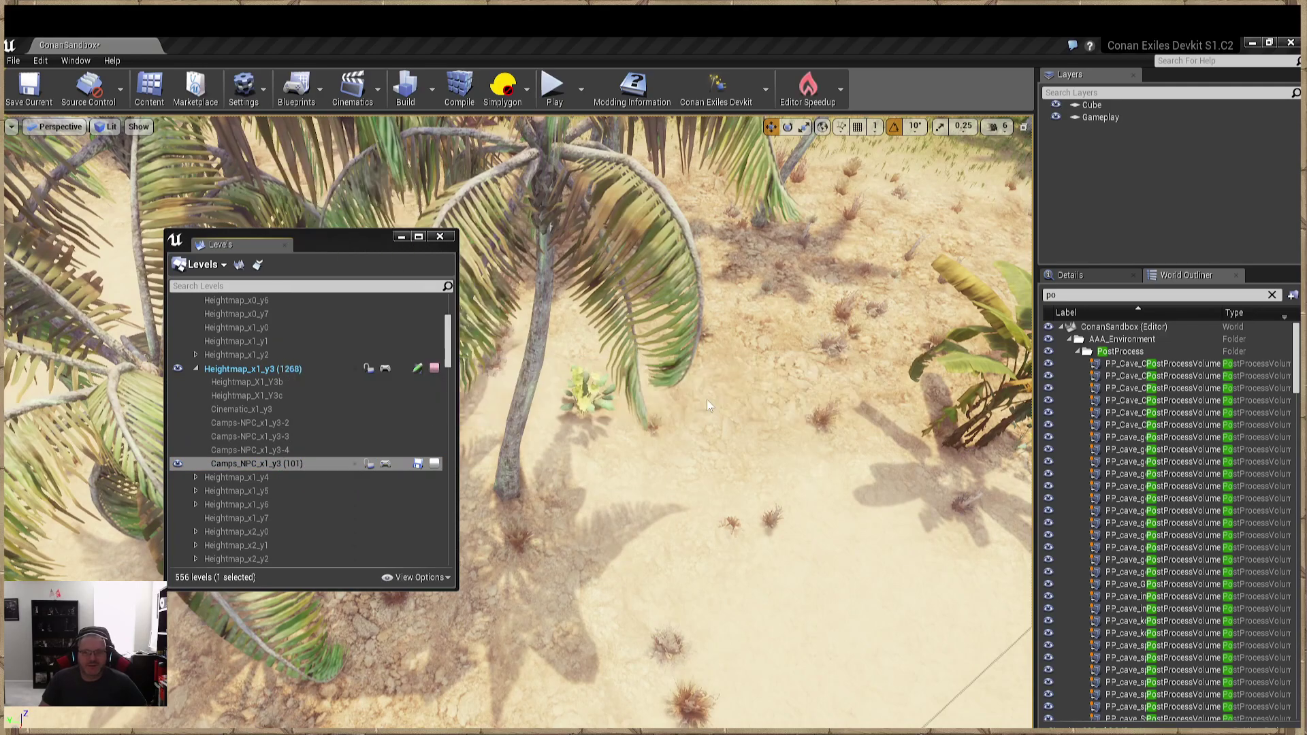
double_click(282, 367)
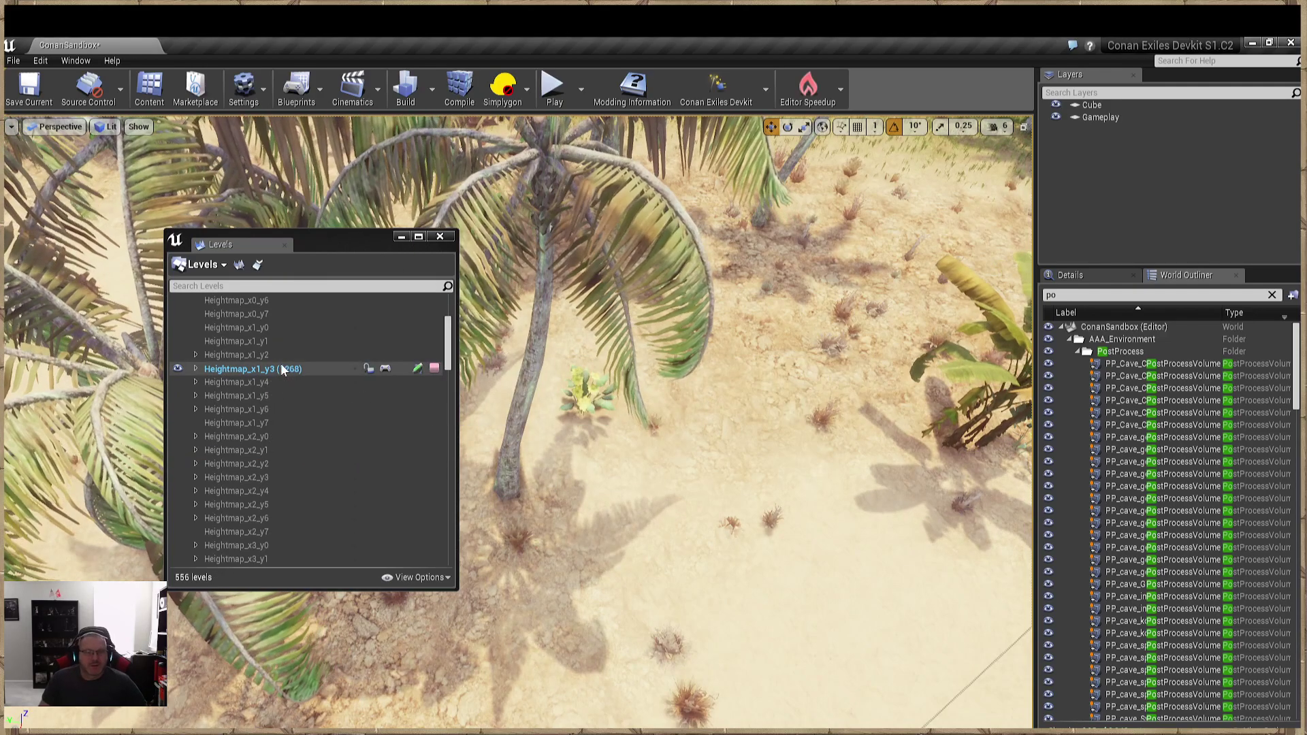
Close the Levels window and fly to the oasis pond to examine the water from above and below its surface.
right_click_drag(612, 409, 612, 259)
key("w")
right_click_drag(612, 340, 653, 341)
key("w")
left_click(440, 236)
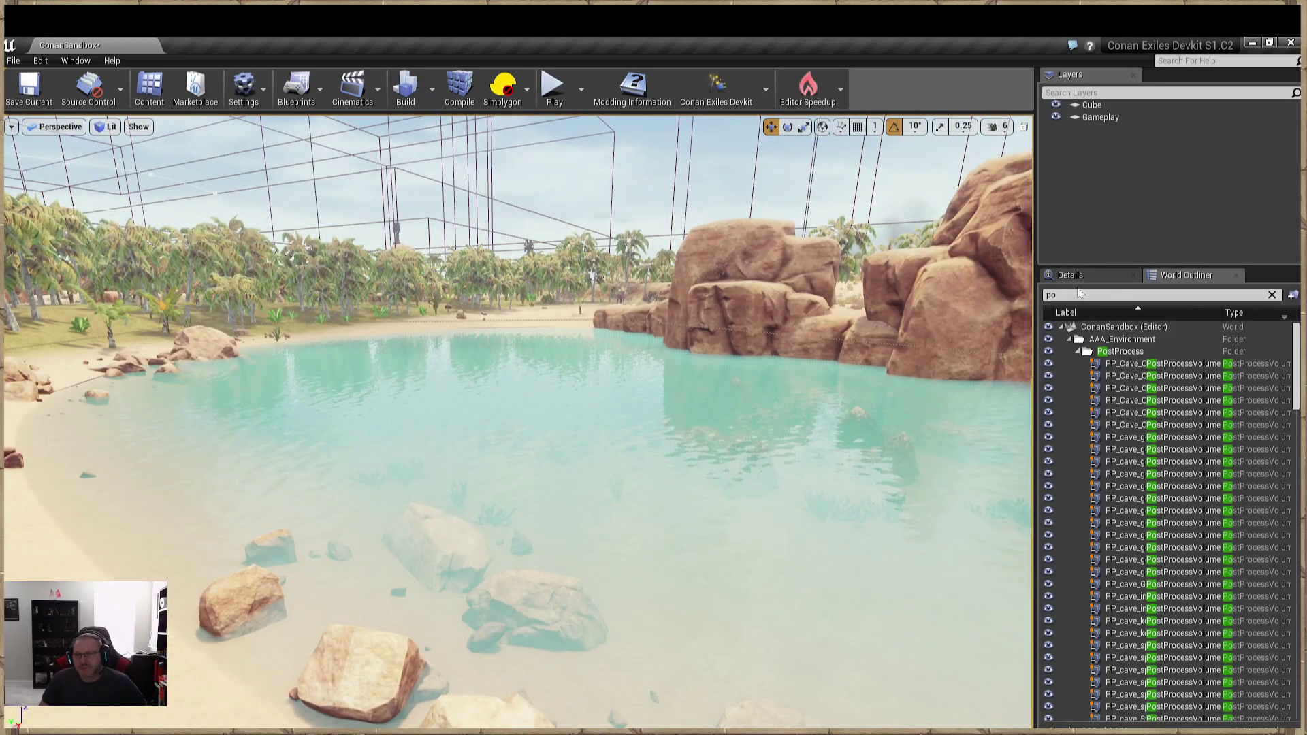
scroll(1097, 633, "down", 2)
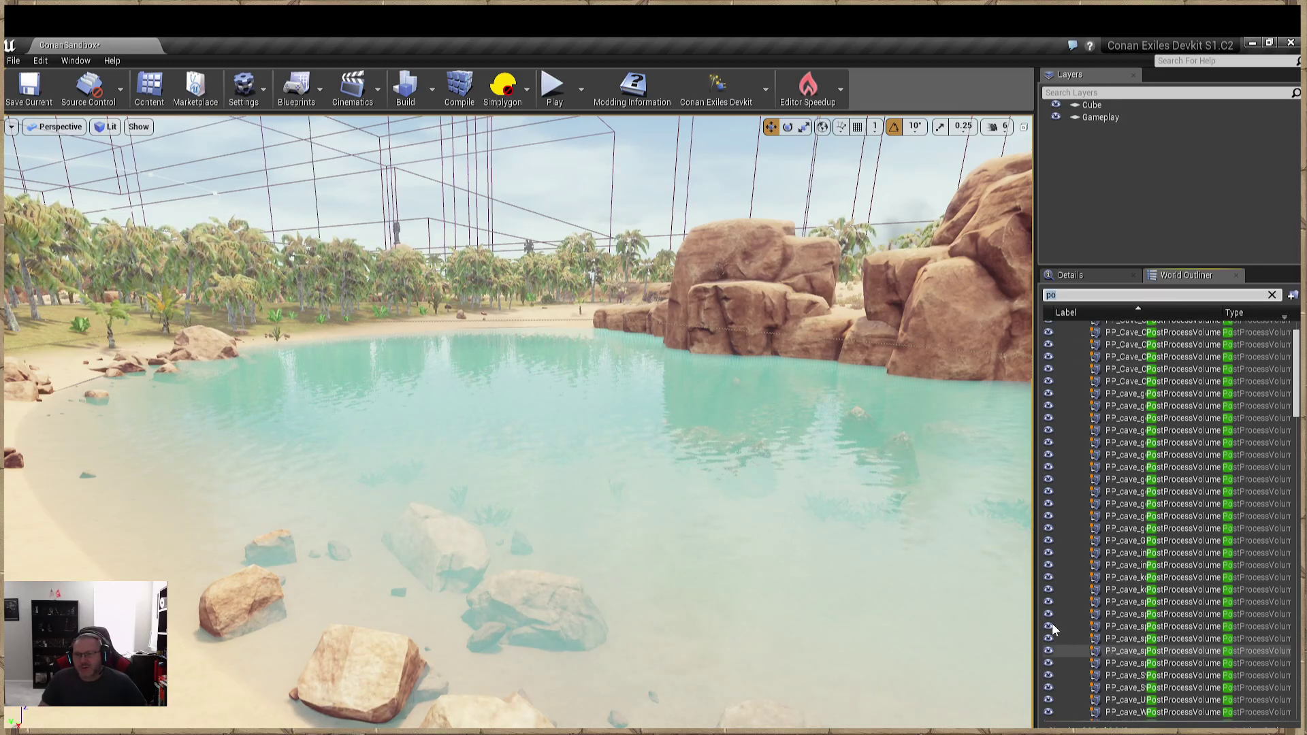
right_click_drag(885, 545, 1021, 674)
key("w")
right_click_drag(518, 422, 537, 327)
mouse_move(592, 545)
right_mouse_down()
mouse_move(698, 609)
mouse_move(593, 518)
mouse_move(555, 504)
mouse_move(574, 502)
mouse_move(583, 464)
mouse_move(528, 425)
mouse_move(630, 412)
mouse_move(586, 533)
mouse_move(610, 536)
right_mouse_up()
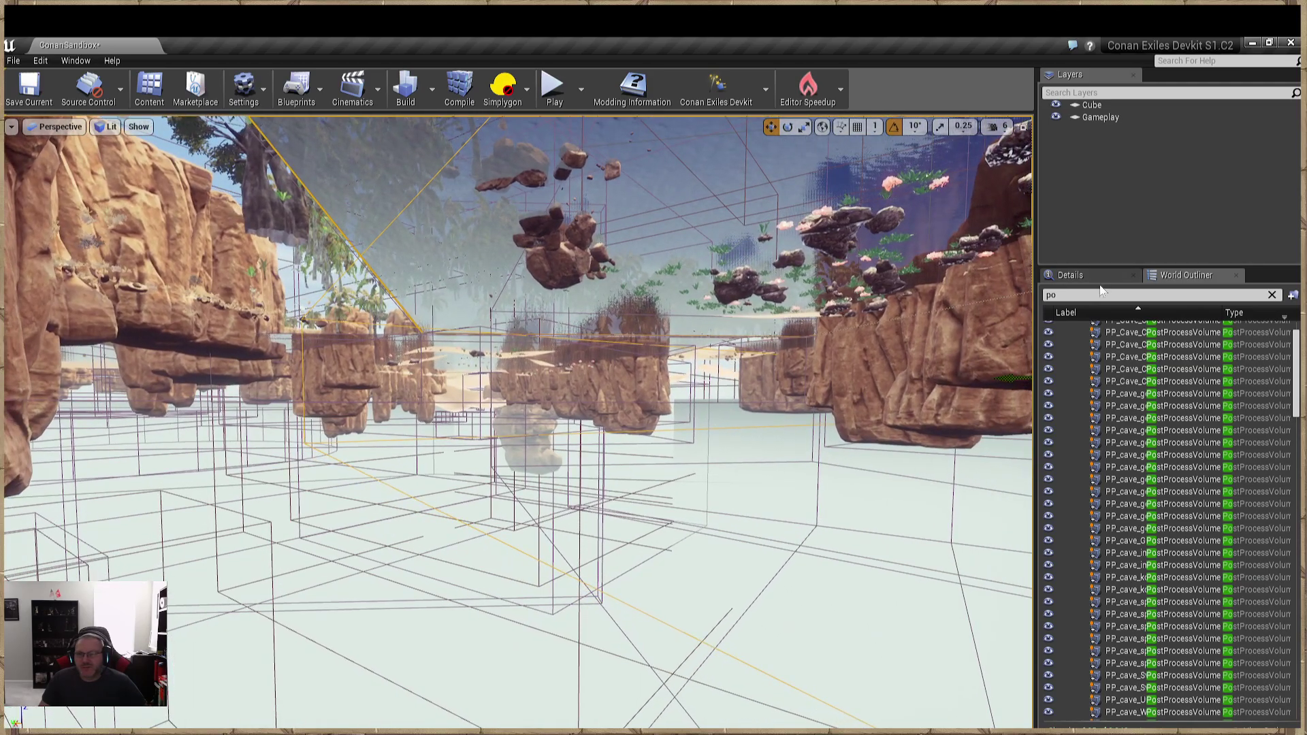
Open the details of the pond's Water_NavModifierVolume, add other volumes to the selection, and examine them from beneath the water.
left_click(1089, 276)
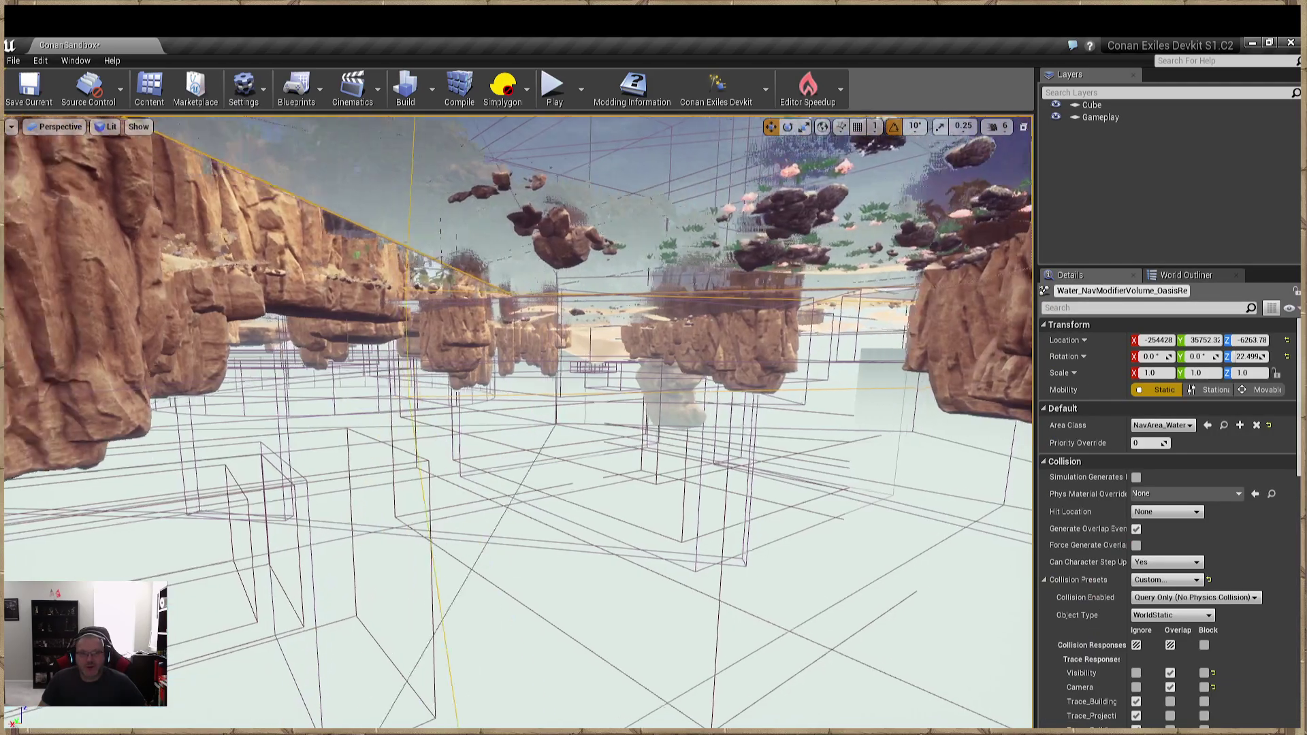
right_click_drag(517, 422, 505, 431)
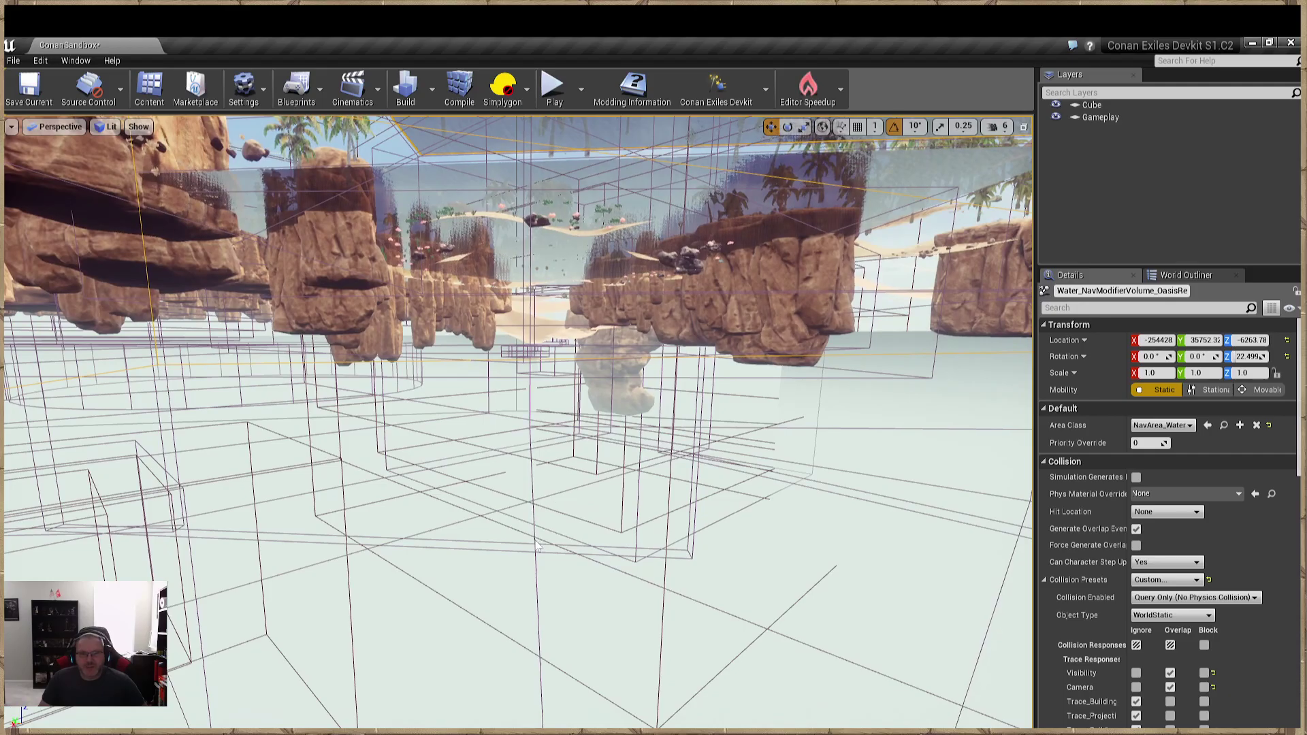
left_click(535, 543, "ctrl")
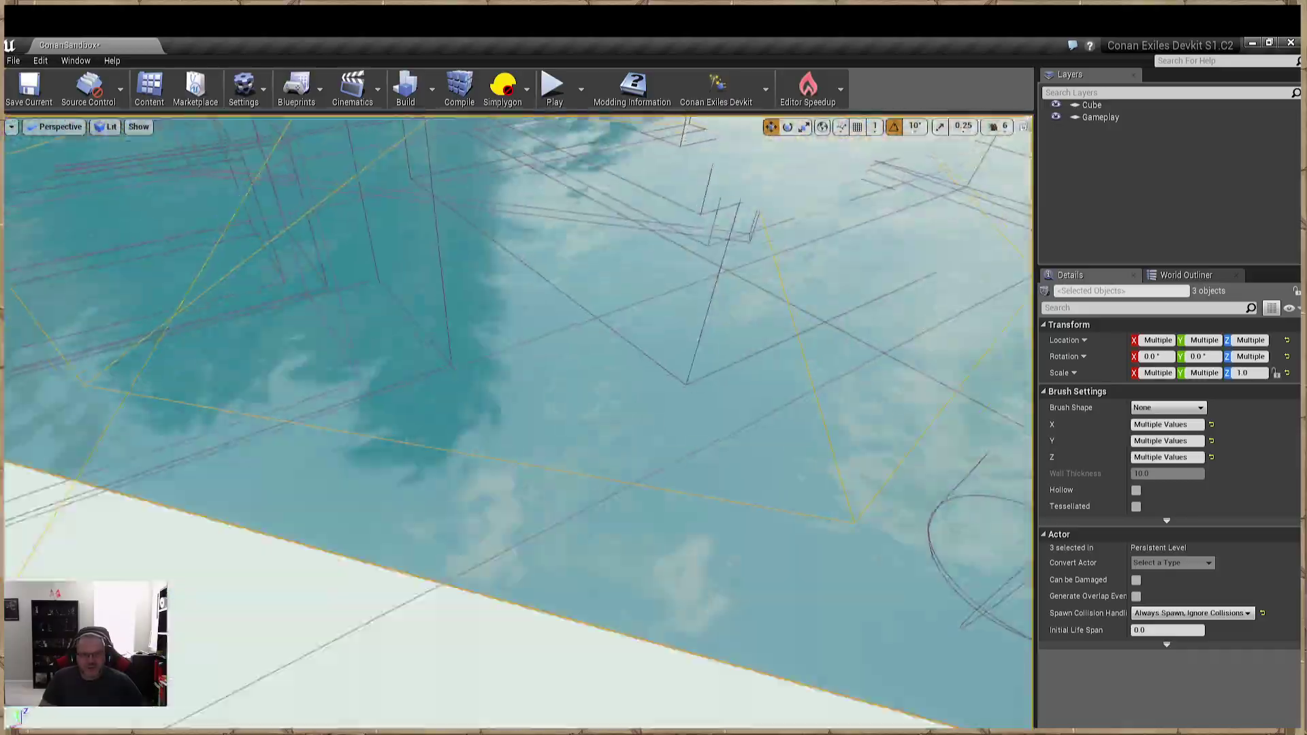
right_click_drag(517, 422, 613, 422)
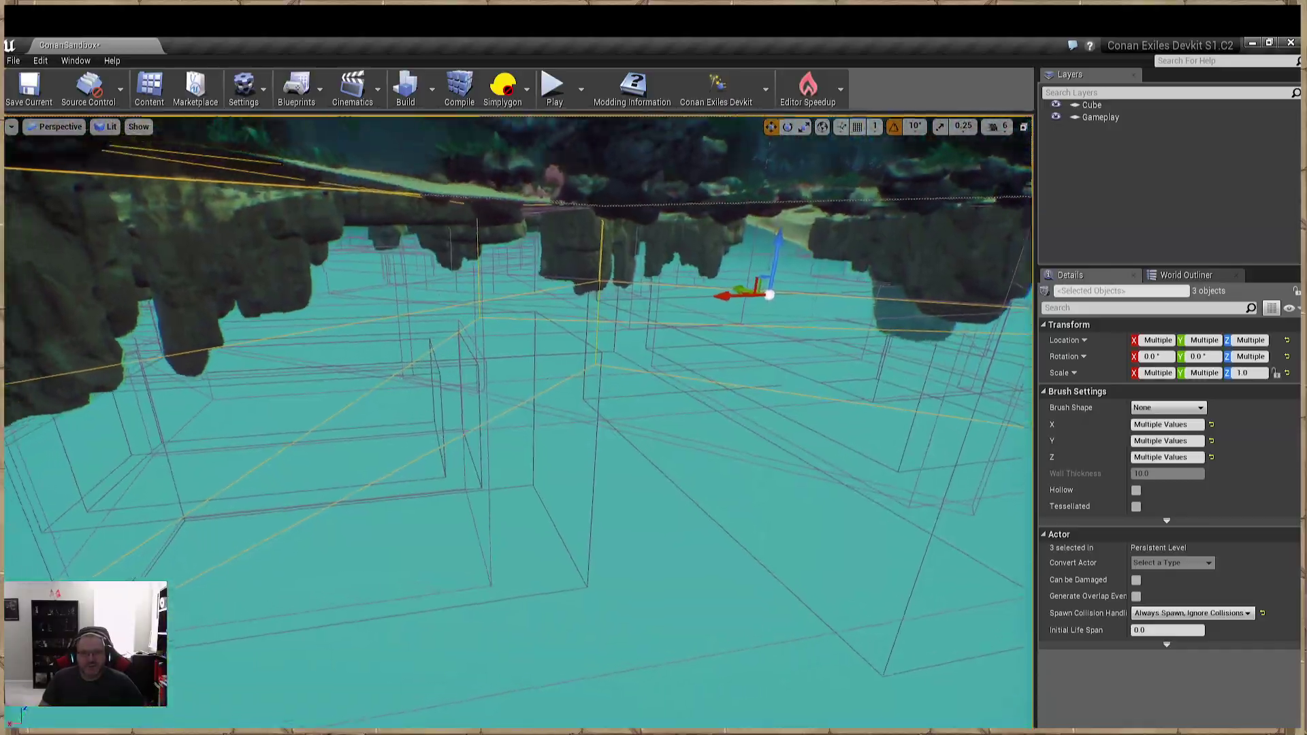
right_click_drag(517, 422, 708, 422)
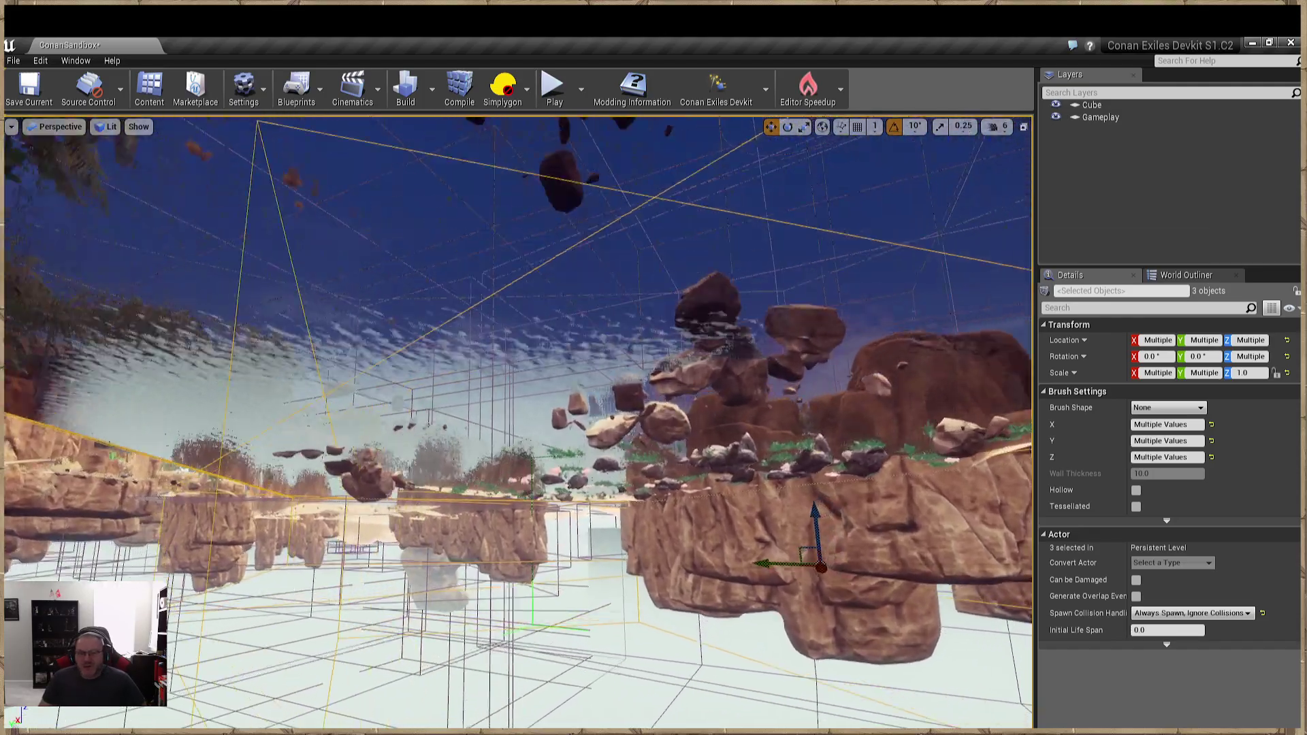
right_click_drag(518, 422, 518, 544)
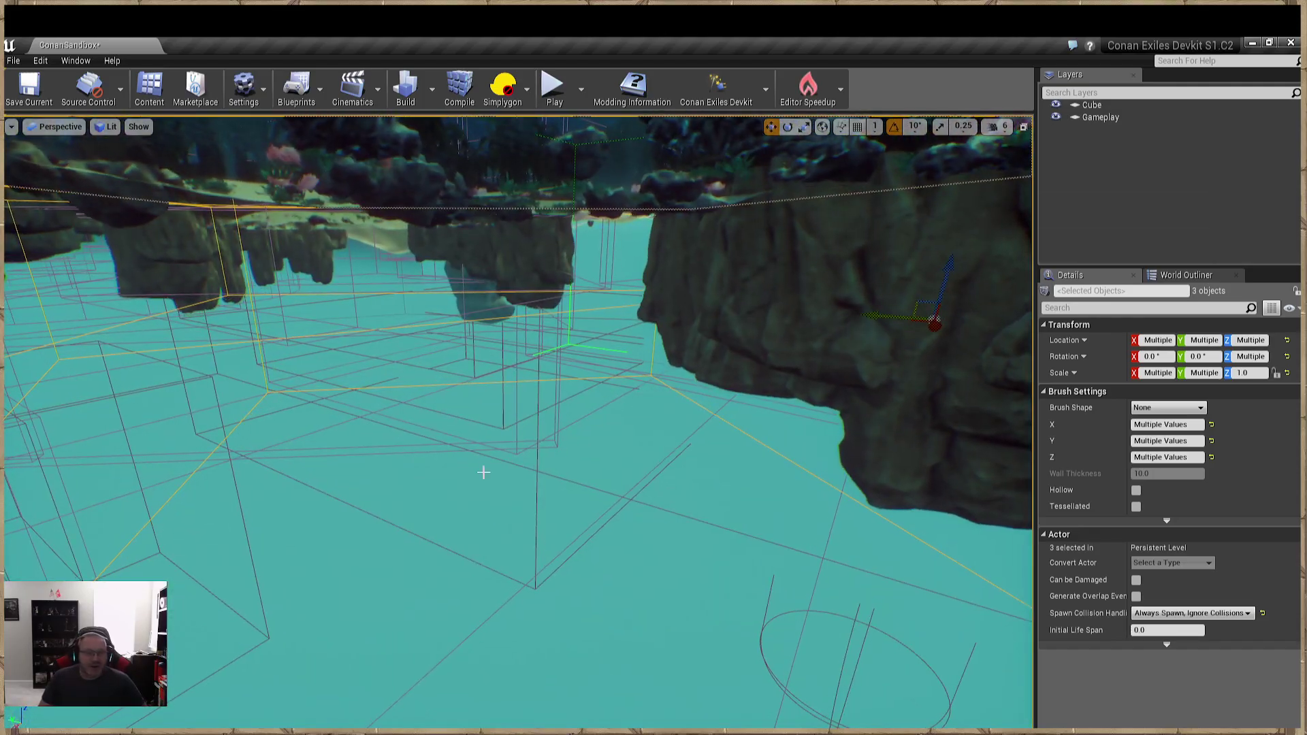
Fly back above the pond and undo the last move of the selected actors.
right_click_drag(621, 430, 612, 455)
right_click_drag(651, 300, 651, 300)
right_click_drag(608, 375, 608, 375)
key("ctrl+z")
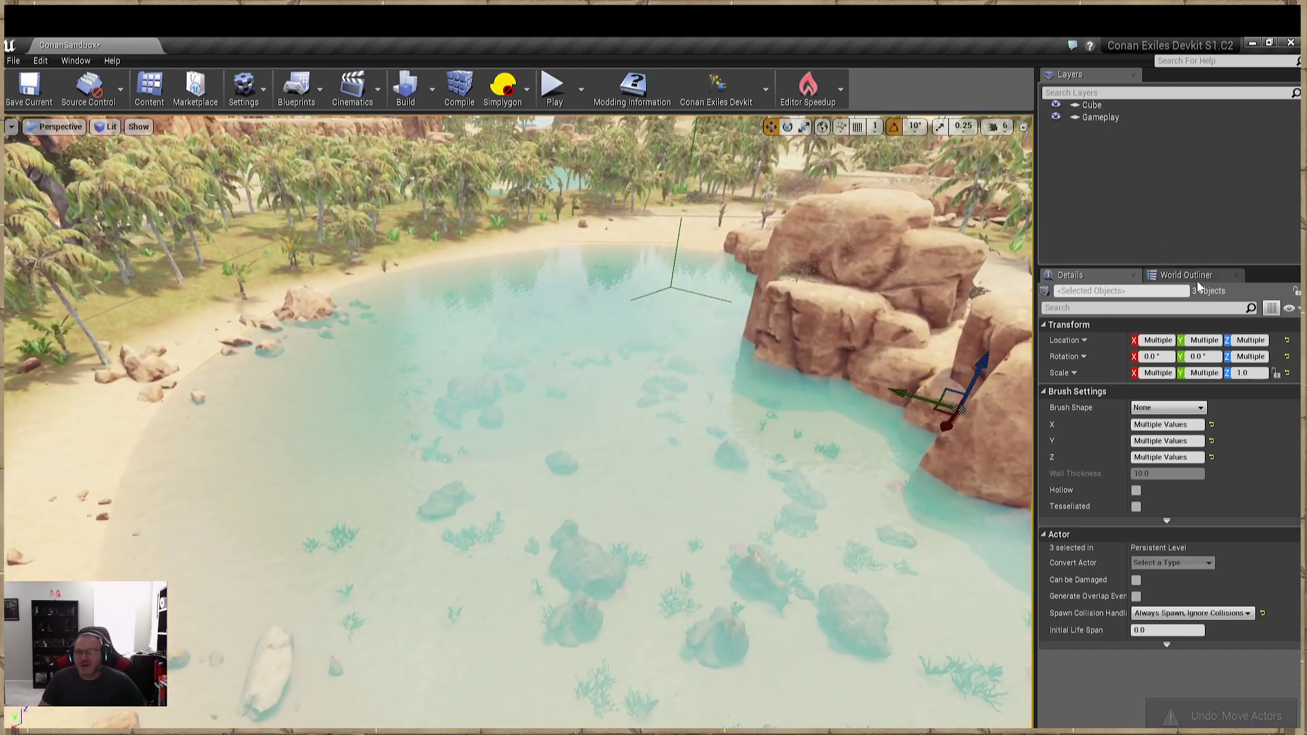
Replace the World Outliner search with "water" and browse the matching volumes and static meshes.
left_click(1196, 276)
left_click(1117, 294)
key("BackSpace")
key("BackSpace")
type("water")
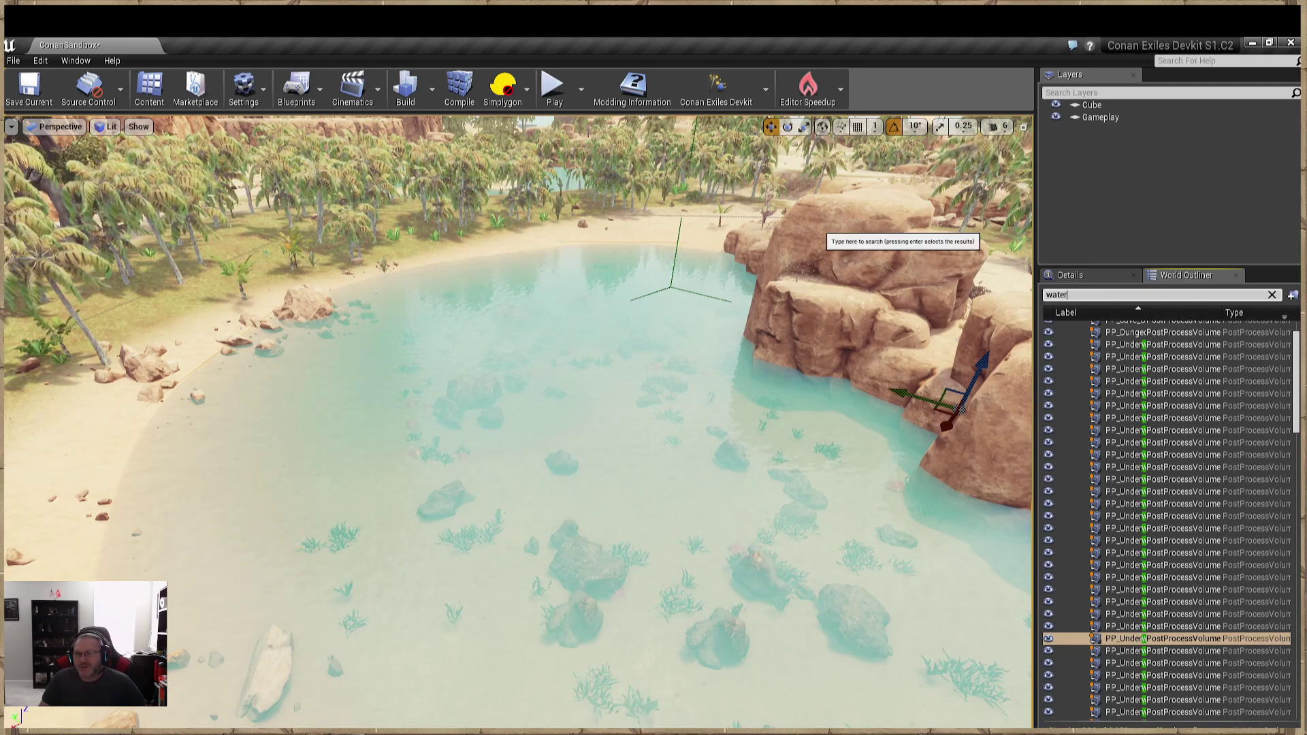
scroll(1191, 414, "down", 10)
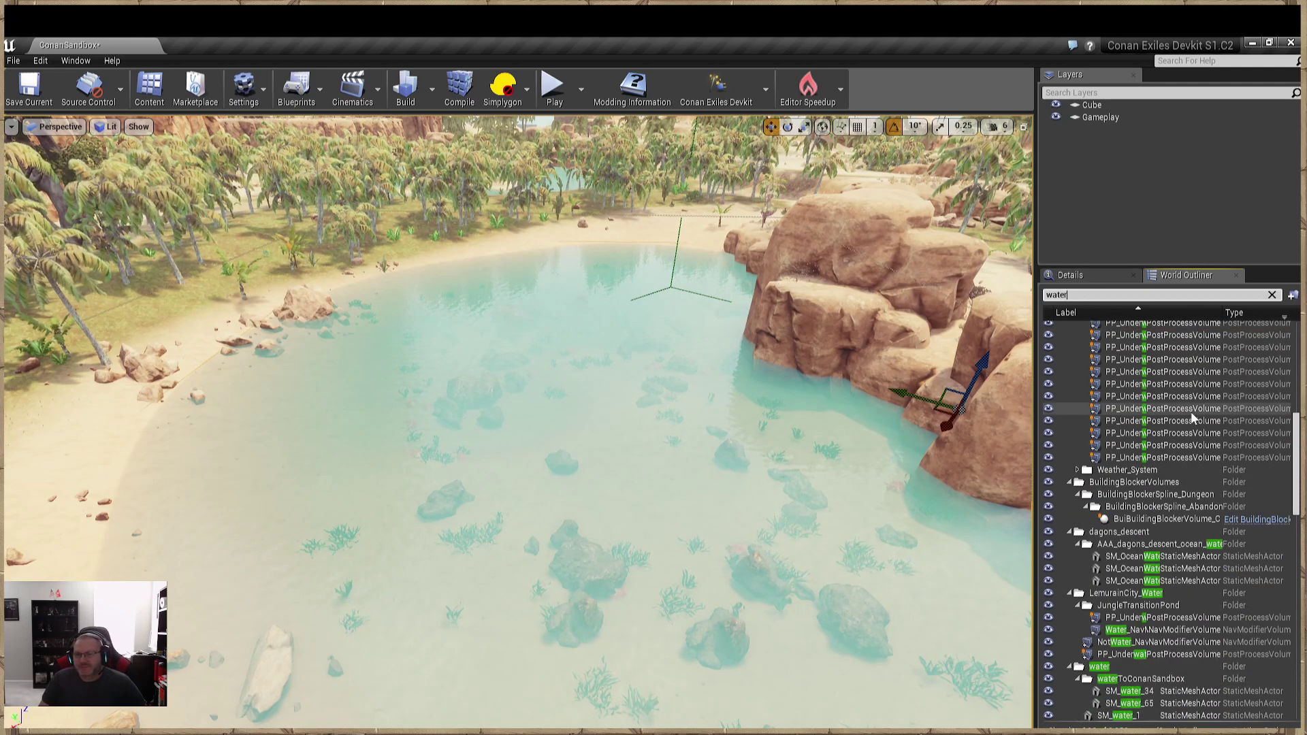
scroll(1191, 410, "down", 7)
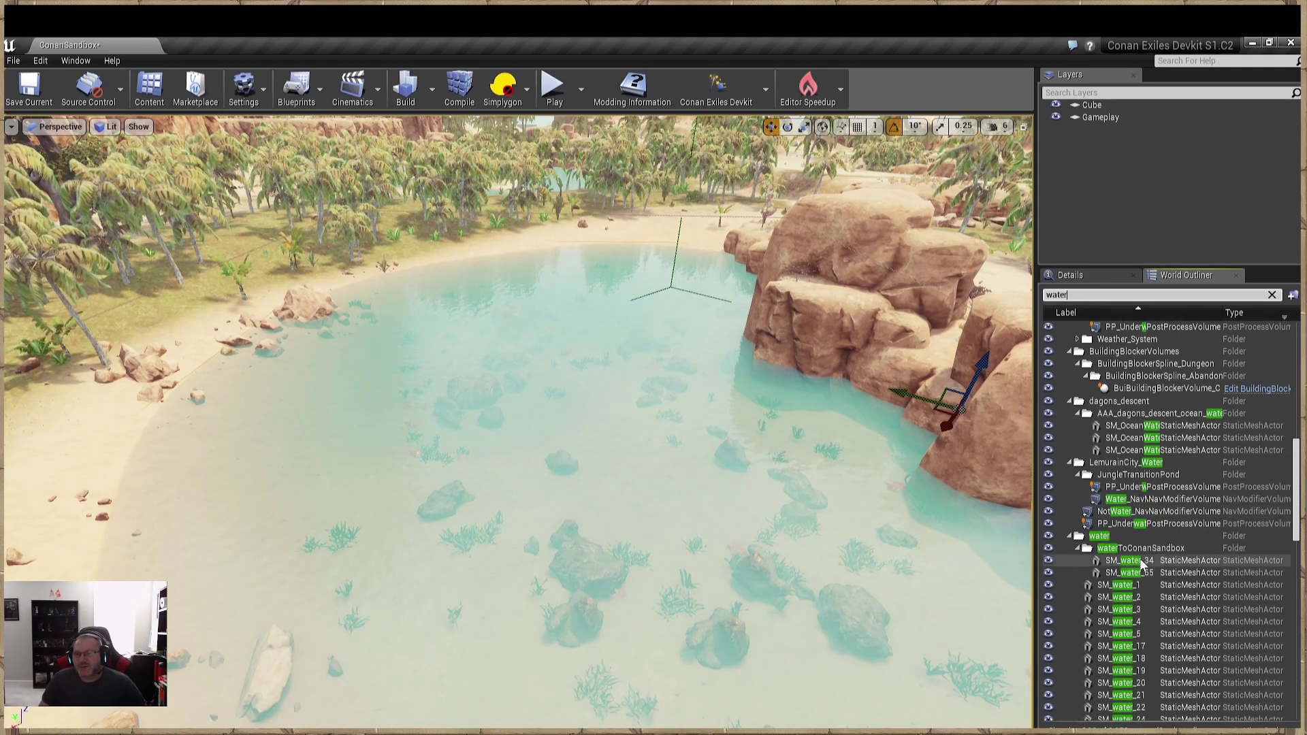
scroll(1140, 555, "down", 2)
Limit the World Outliner to actors in the current level and select SM_water_river_10.
left_click(1276, 723)
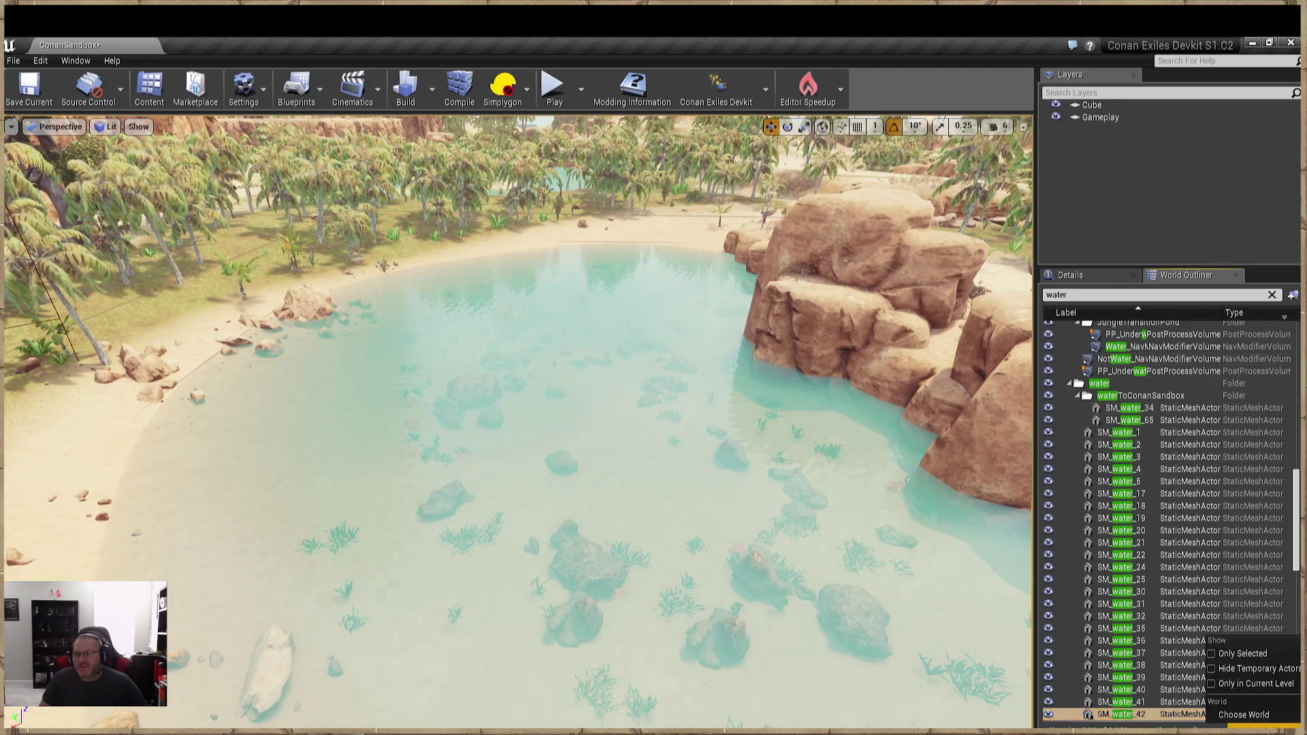
left_click(1210, 688)
left_click(1137, 352)
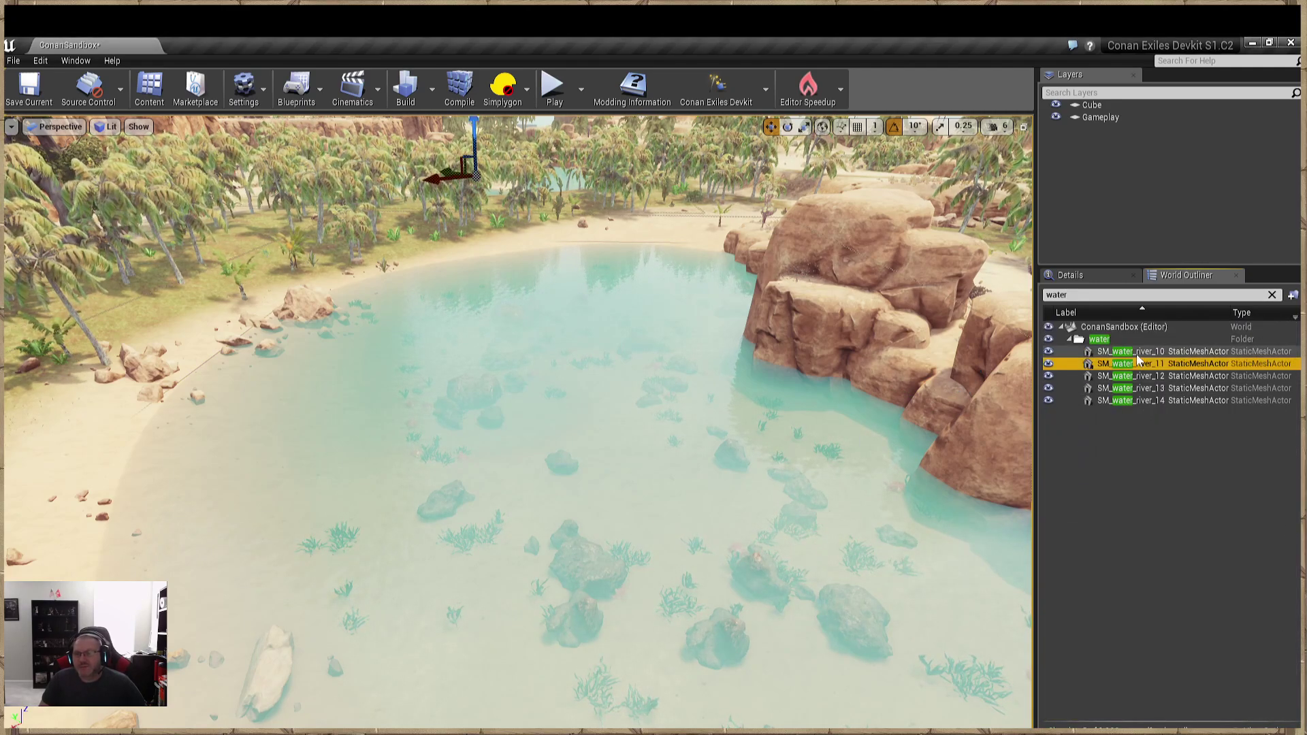
Fly beneath and back above the pond to examine the SM_water_river_10 plane and the volumes surrounding it.
key("s")
right_click_drag(646, 410, 587, 382)
key("w")
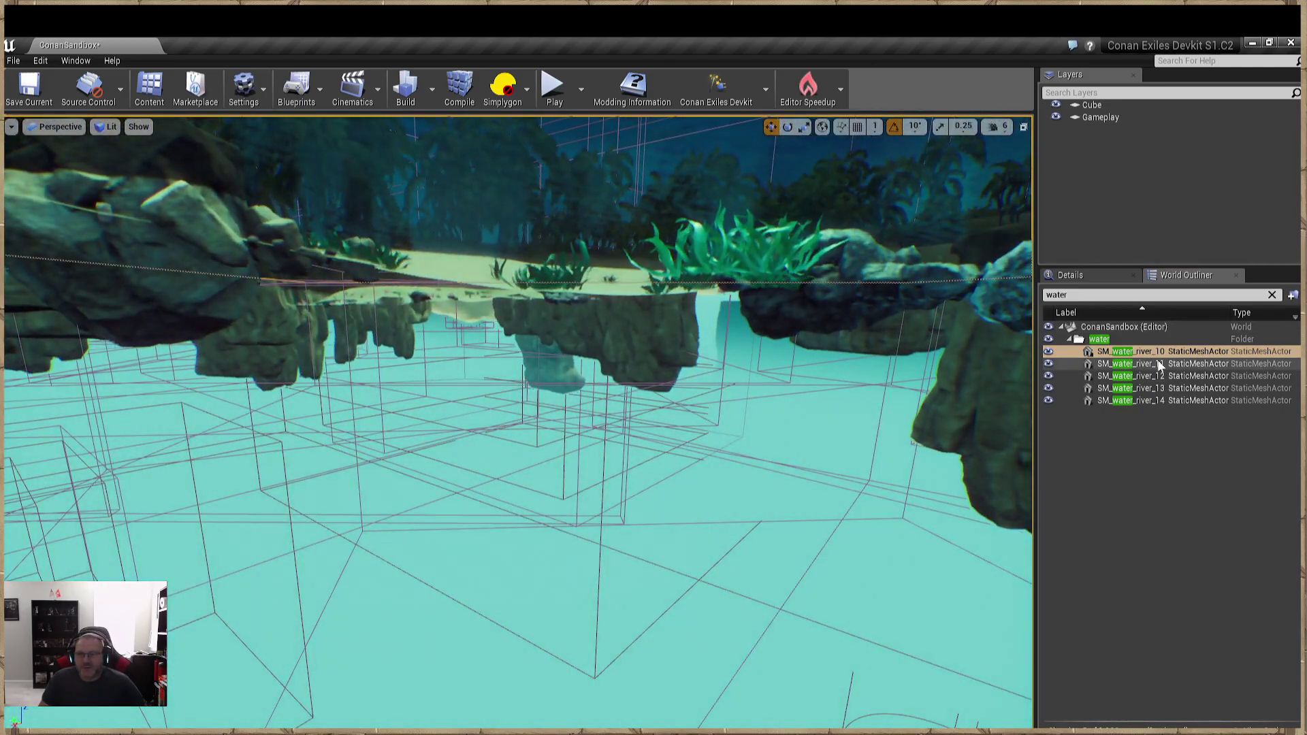
right_click_drag(896, 347, 896, 436)
key("s")
key("s")
right_click_drag(577, 395, 633, 409)
key("a")
scroll(578, 395, "up", 10)
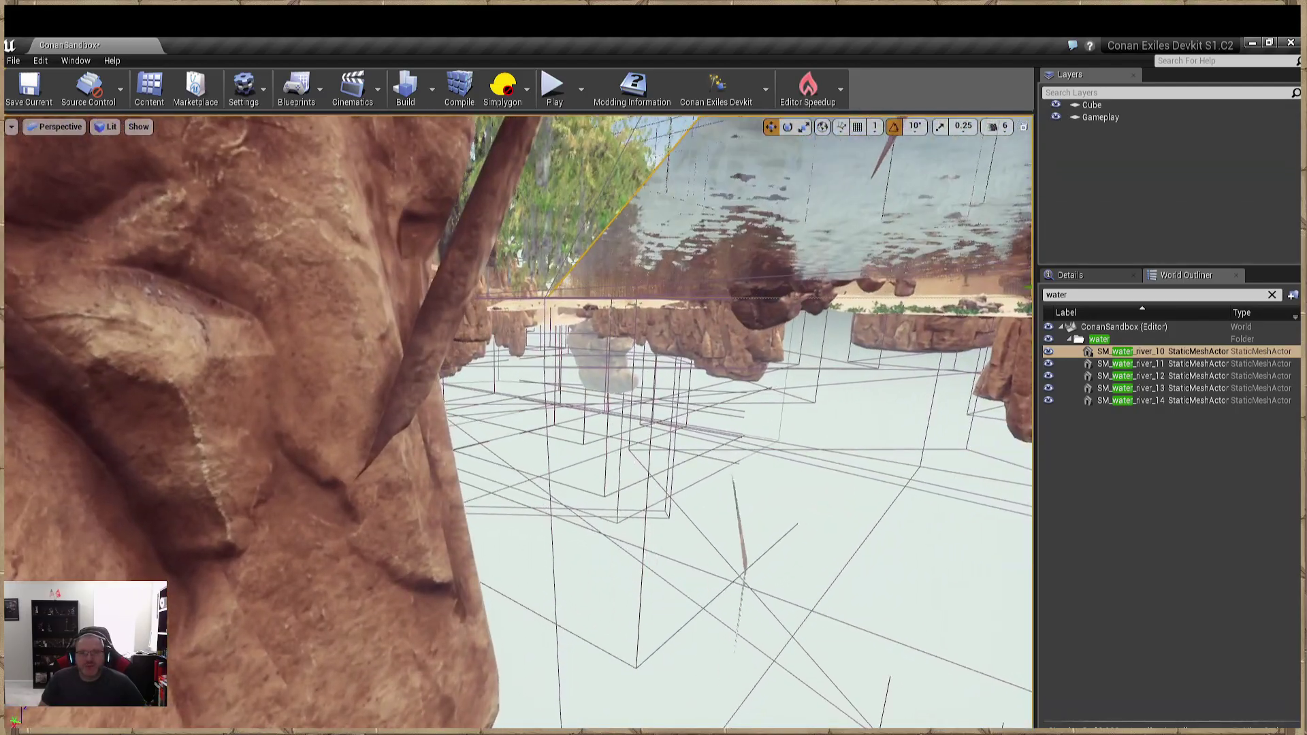
key("w")
right_click_drag(701, 455, 701, 529)
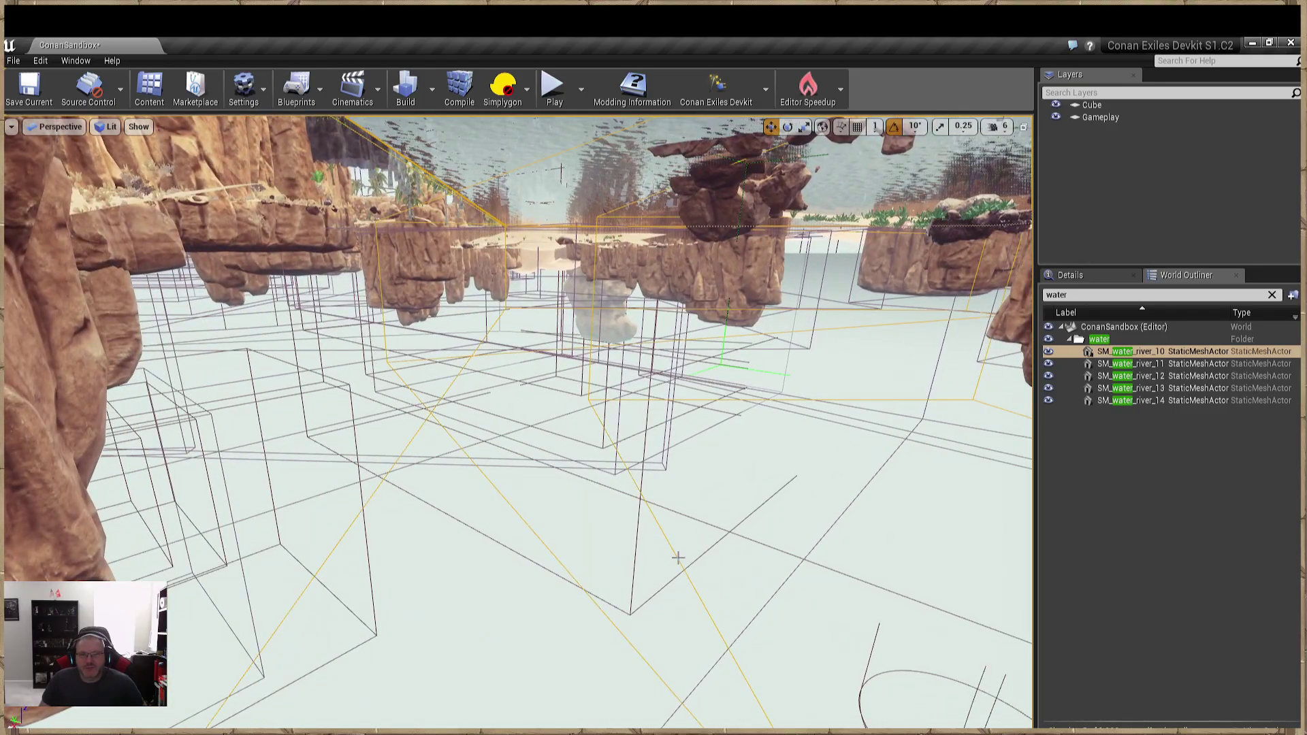
scroll(577, 395, "down", 10)
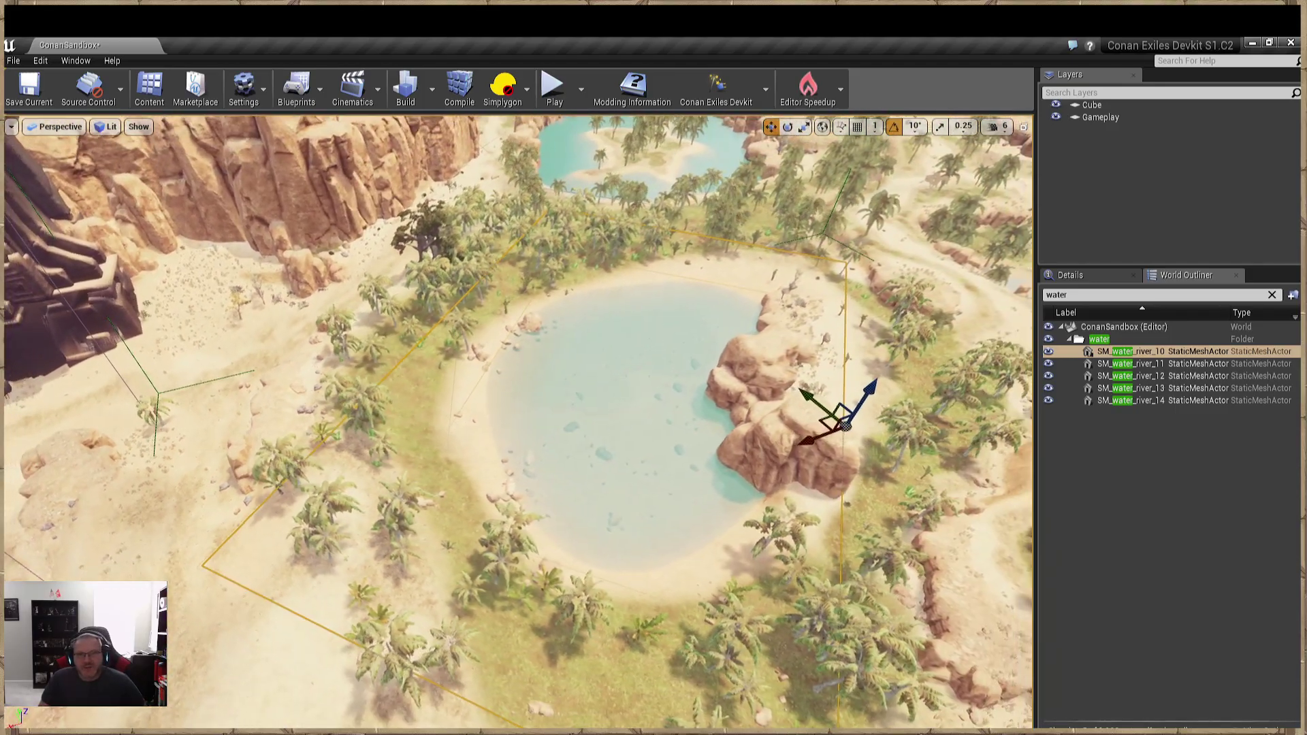
Fly out to an overview of the oasis ponds and switch the viewport to Game View.
right_click_drag(578, 395, 353, 313)
key("w")
key("w")
right_click_drag(558, 346, 660, 441)
key("f")
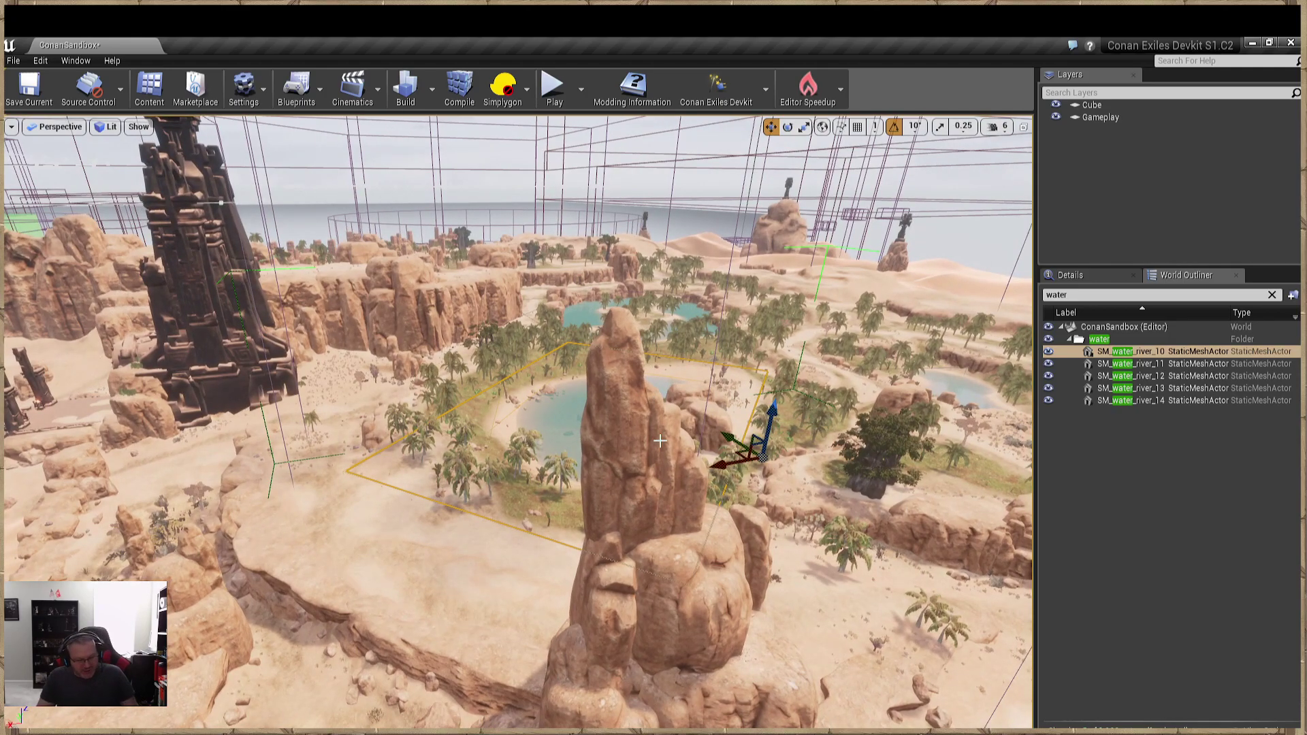
key("g")
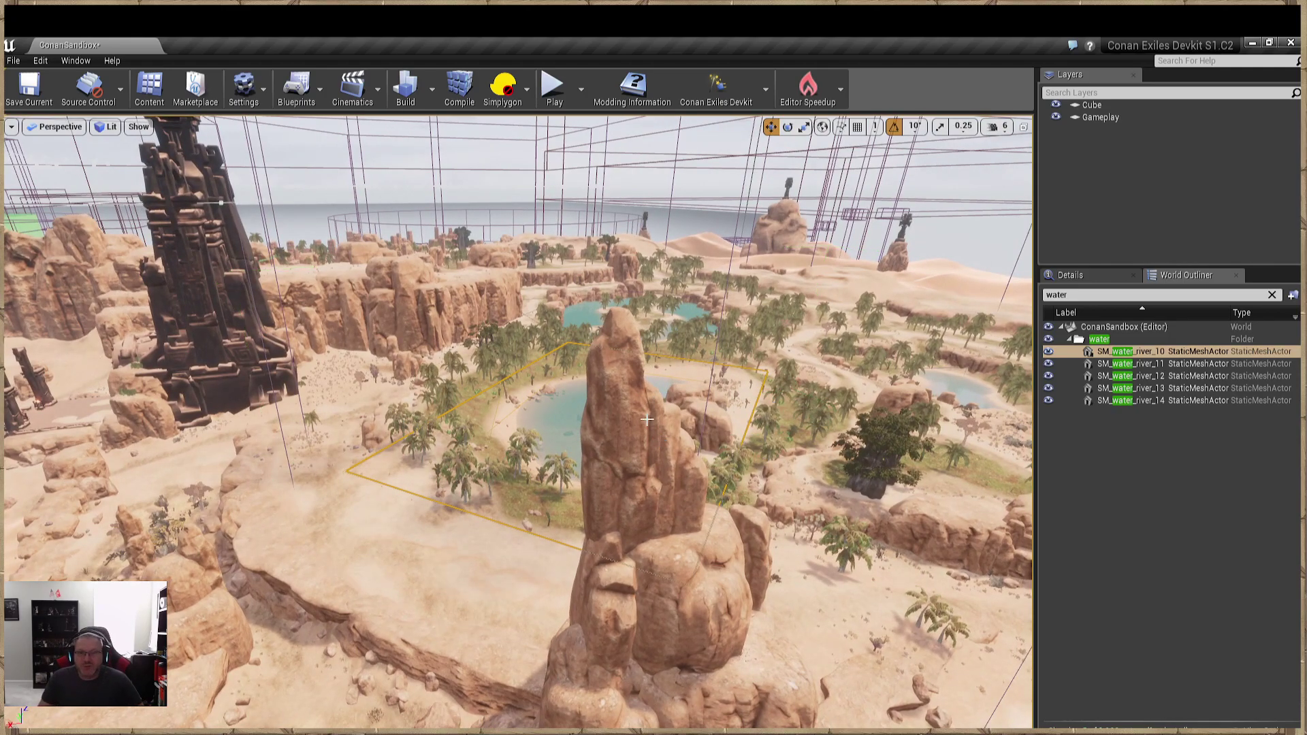
right_click_drag(705, 335, 705, 307)
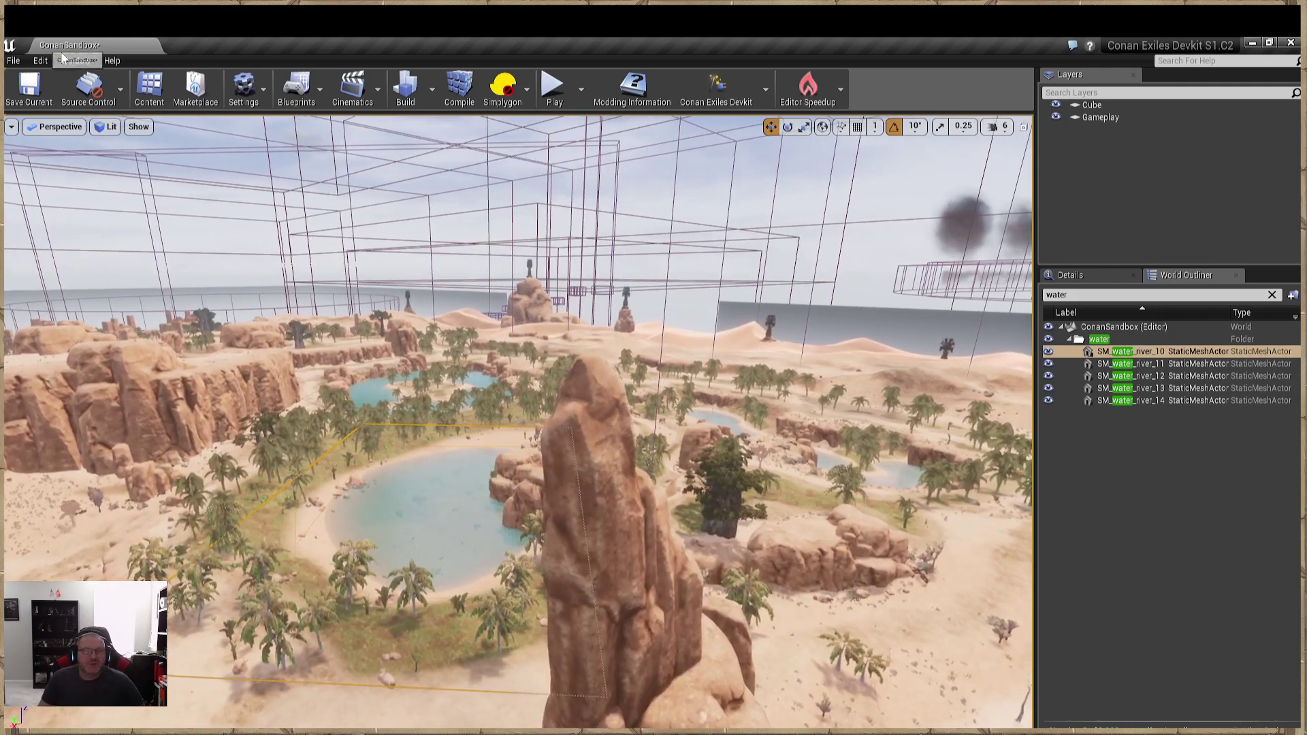
Open the AlmostEmpty level from the Content Browser's Dev folder without saving the changes to Heightmap_x1_y3 and ConanSandbox.
left_click_drag(758, 399, 566, 170)
left_click(1021, 169)
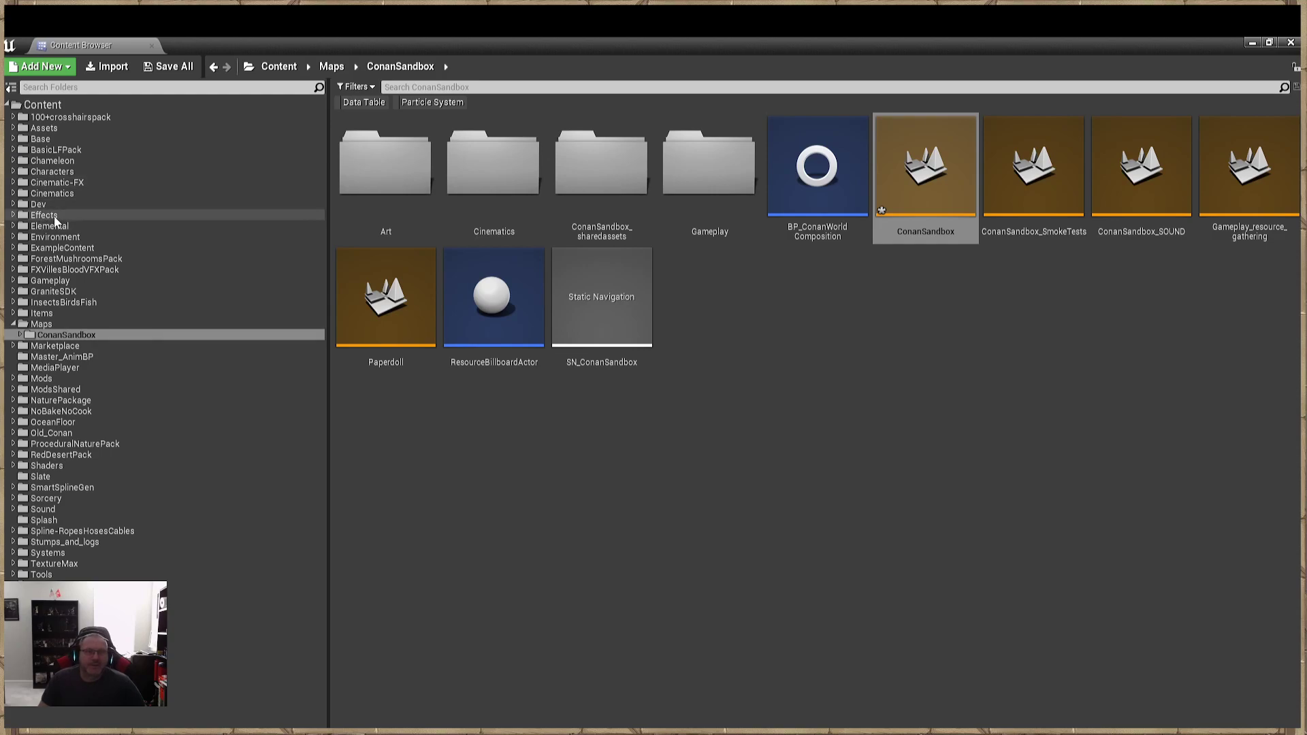
left_click(38, 204)
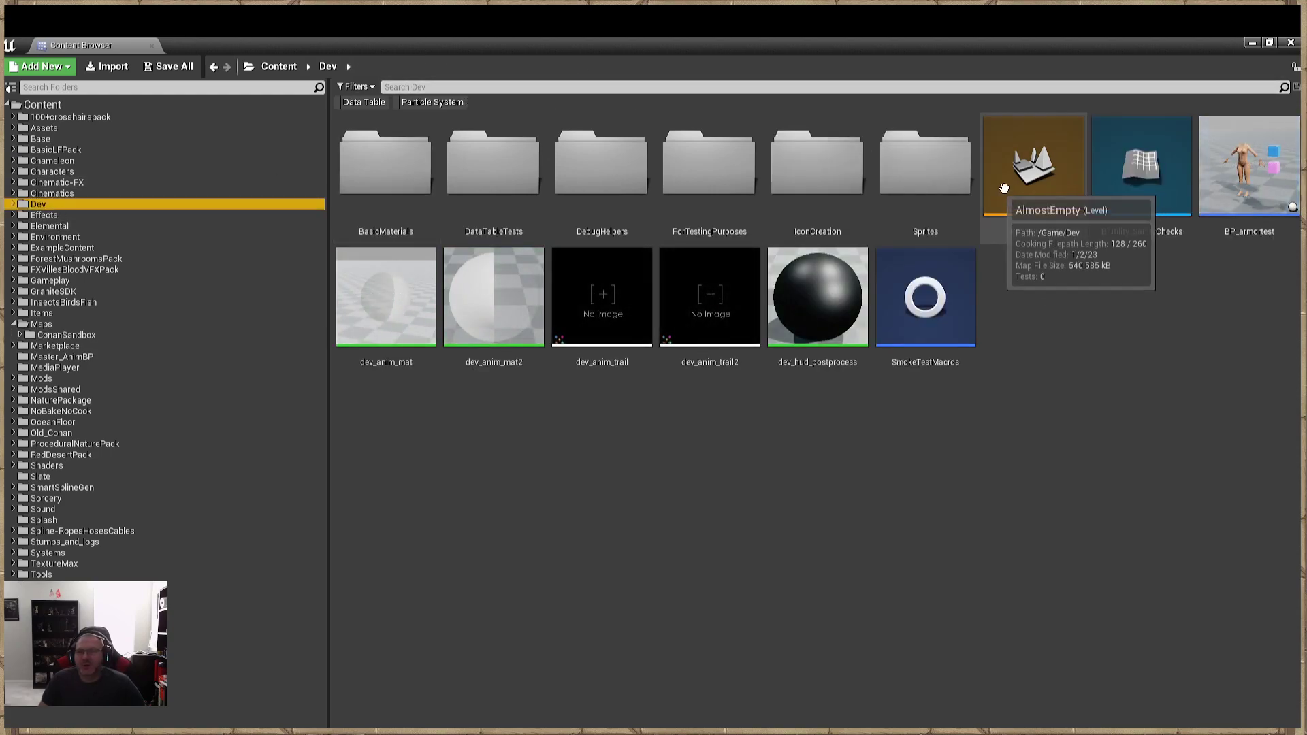
double_click(1031, 184)
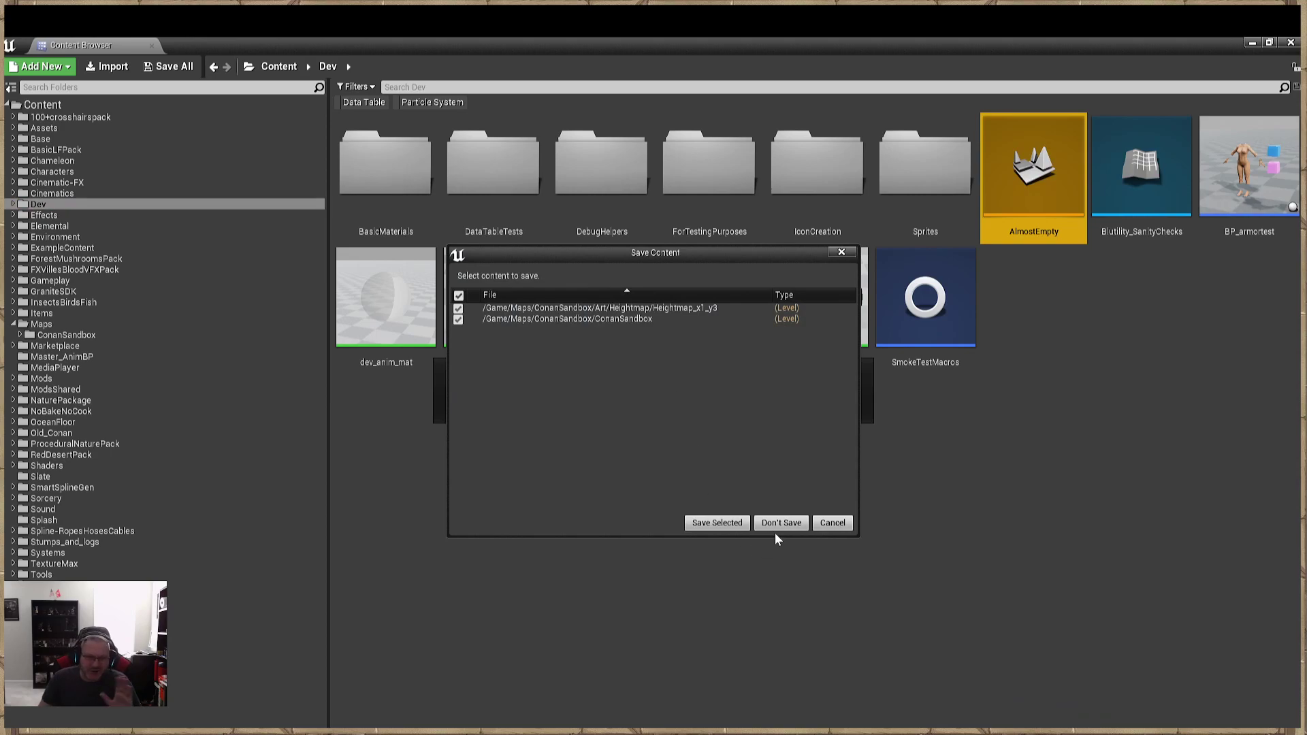
left_click(780, 523)
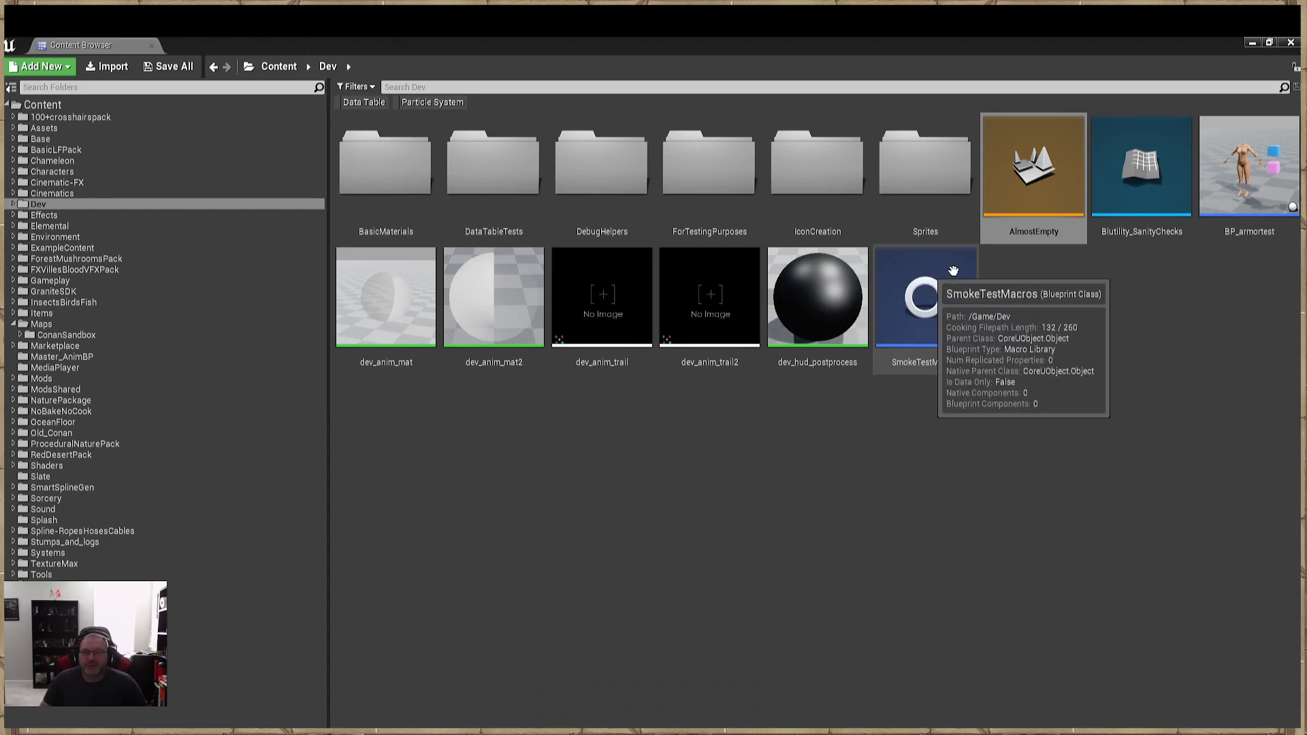
Paste the copied water meshes and volumes into the AlmostEmpty level above its landscape.
left_click(1251, 42)
right_click_drag(590, 430, 640, 490)
right_click(427, 544)
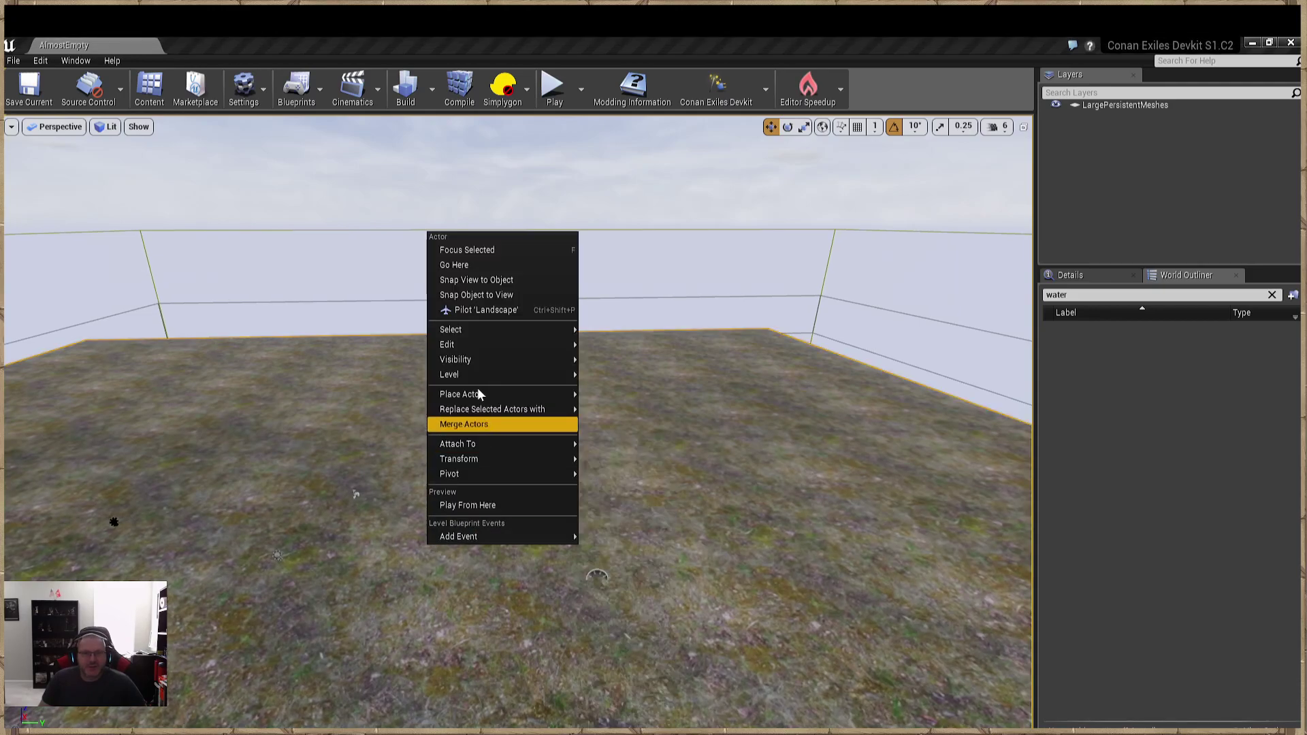
left_click(640, 392)
Raise the pasted water actors together above the landscape and shift them horizontally.
right_click_drag(627, 461, 367, 382)
right_click_drag(598, 445, 604, 560)
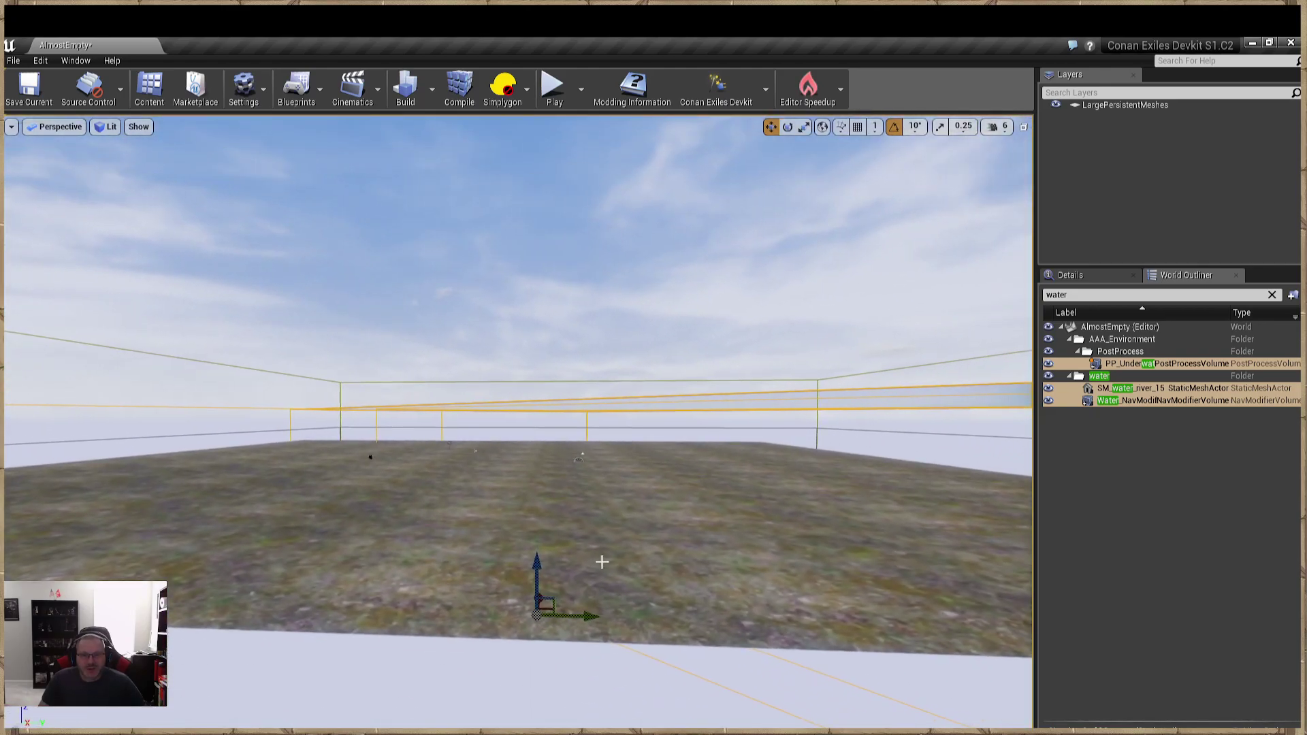
left_click_drag(540, 569, 537, 394)
key("e")
left_click_drag(580, 447, 618, 444)
right_click_drag(618, 444, 551, 408)
key("s")
key("d")
key("w")
mouse_move(569, 426)
left_mouse_down()
mouse_move(381, 425)
mouse_move(566, 425)
left_mouse_up()
Fly around the pasted water plane and its volumes to examine how they sit relative to the landscape.
key("w")
key("d")
right_click_drag(567, 426, 456, 398)
key("d")
key("a")
key("w")
key("s")
key("d")
right_click_drag(480, 476, 388, 379)
right_click_drag(536, 201, 560, 464)
Select the Water_NavModifierVolume, raise it and shift it horizontally to line up better with the water plane.
left_click(639, 248)
key("w")
left_click(535, 346)
key("s")
key("e")
left_click_drag(554, 518, 516, 527)
key("w")
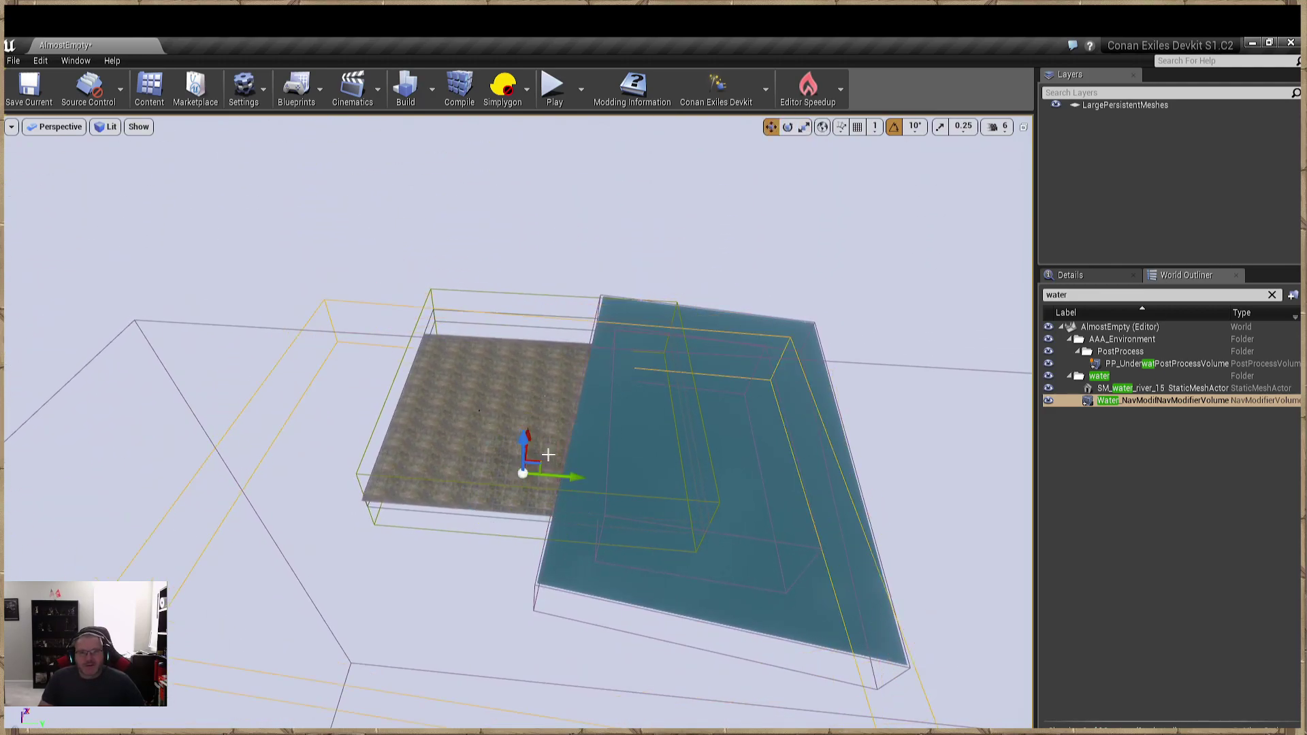
left_click_drag(533, 436, 537, 334)
key("e")
right_click_drag(557, 414, 435, 438)
key("w")
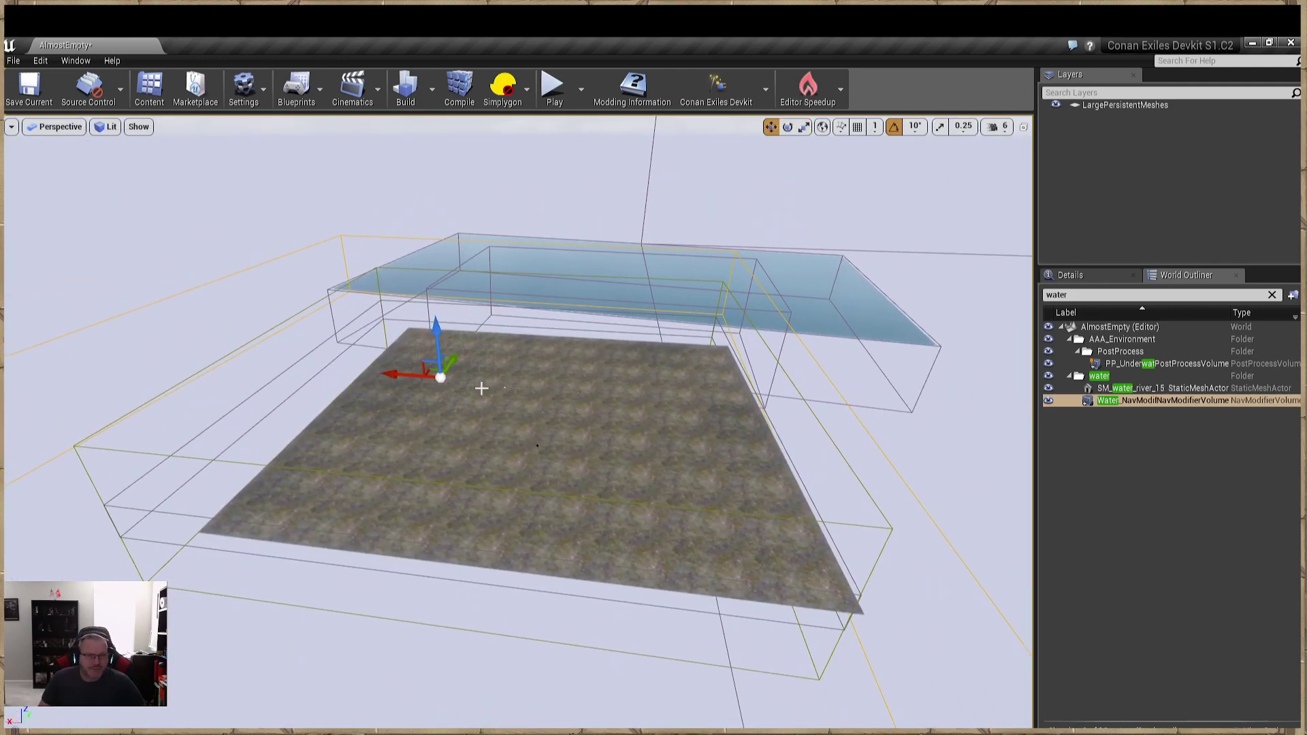
left_click_drag(416, 374, 455, 380)
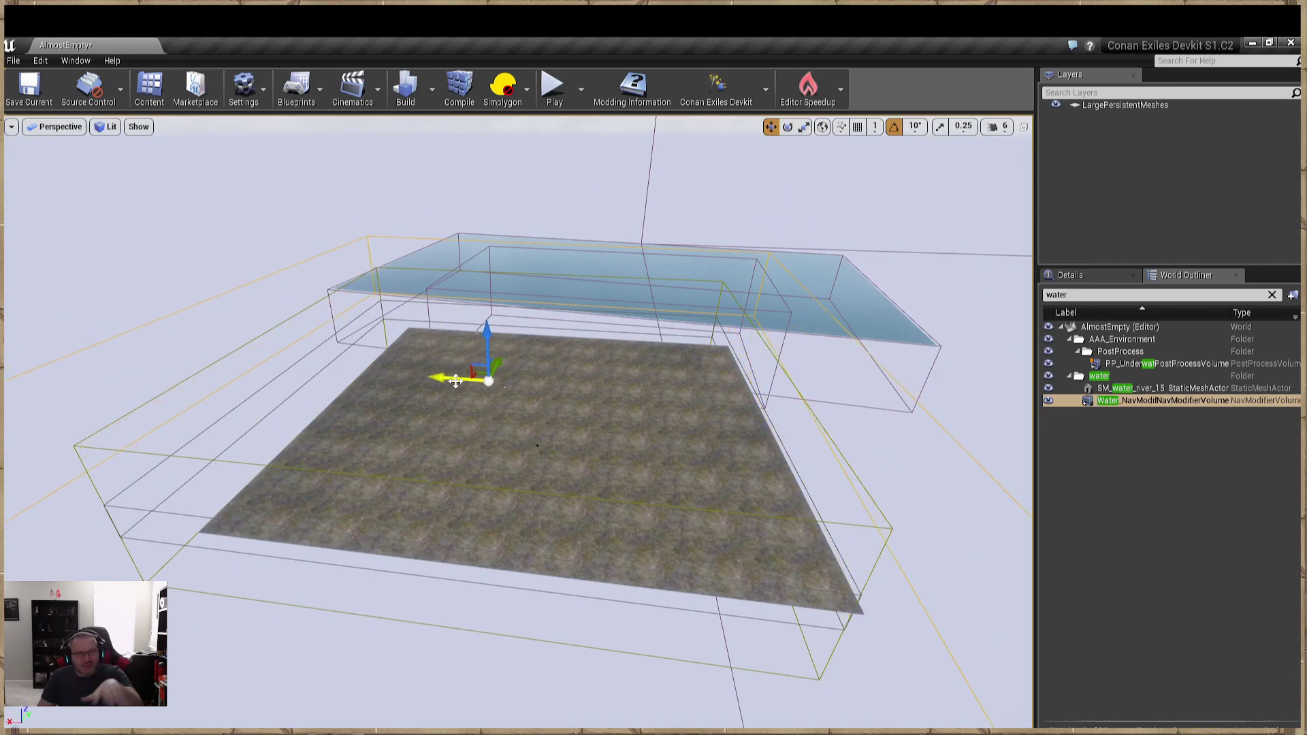
Shift the riverPhysics62 volume horizontally toward the landscape and open its details.
mouse_move(606, 467)
right_mouse_down()
mouse_move(548, 415)
mouse_move(477, 435)
mouse_move(623, 450)
mouse_move(515, 401)
mouse_move(500, 429)
mouse_move(625, 455)
mouse_move(566, 458)
mouse_move(613, 455)
mouse_move(586, 455)
right_mouse_up()
key("s")
key("w")
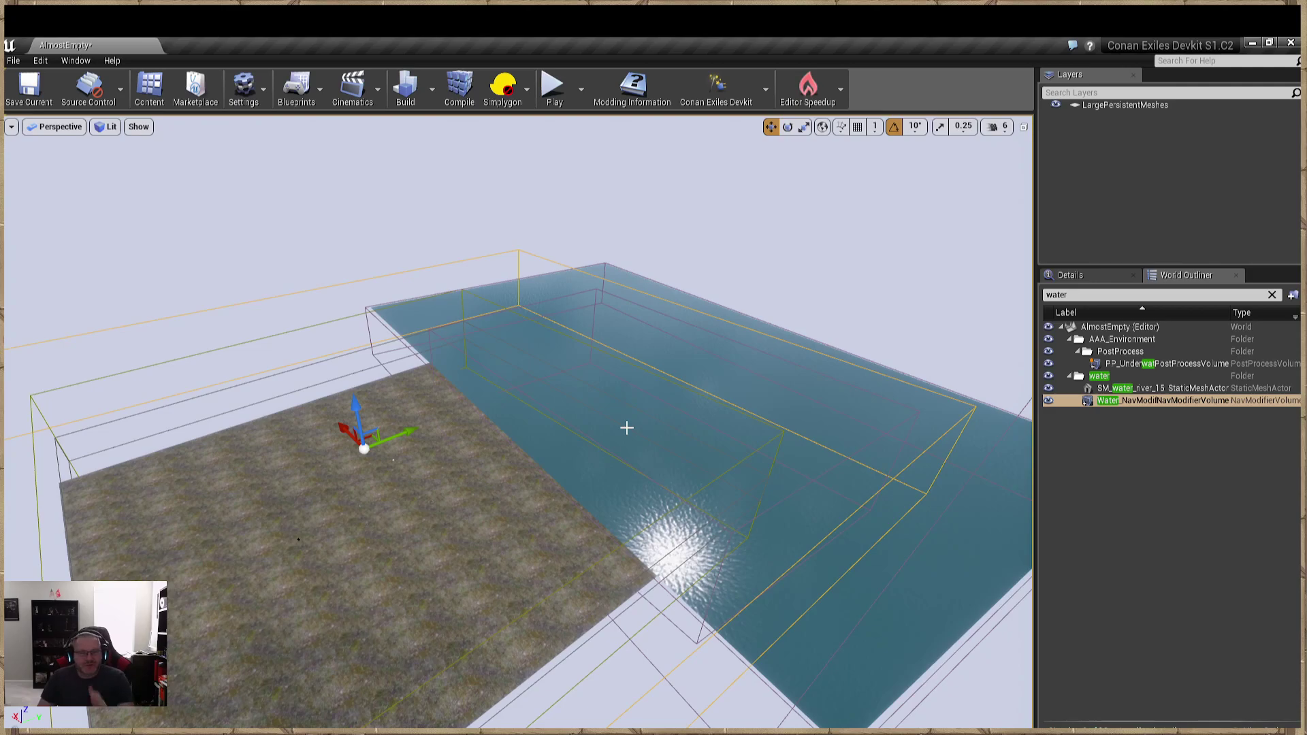
right_click_drag(644, 419, 585, 286)
right_click_drag(563, 447, 643, 322)
left_click(422, 415)
mouse_move(438, 419)
right_mouse_down()
mouse_move(517, 361)
mouse_move(579, 490)
mouse_move(597, 480)
mouse_move(433, 404)
right_mouse_up()
left_click_drag(394, 337, 431, 336)
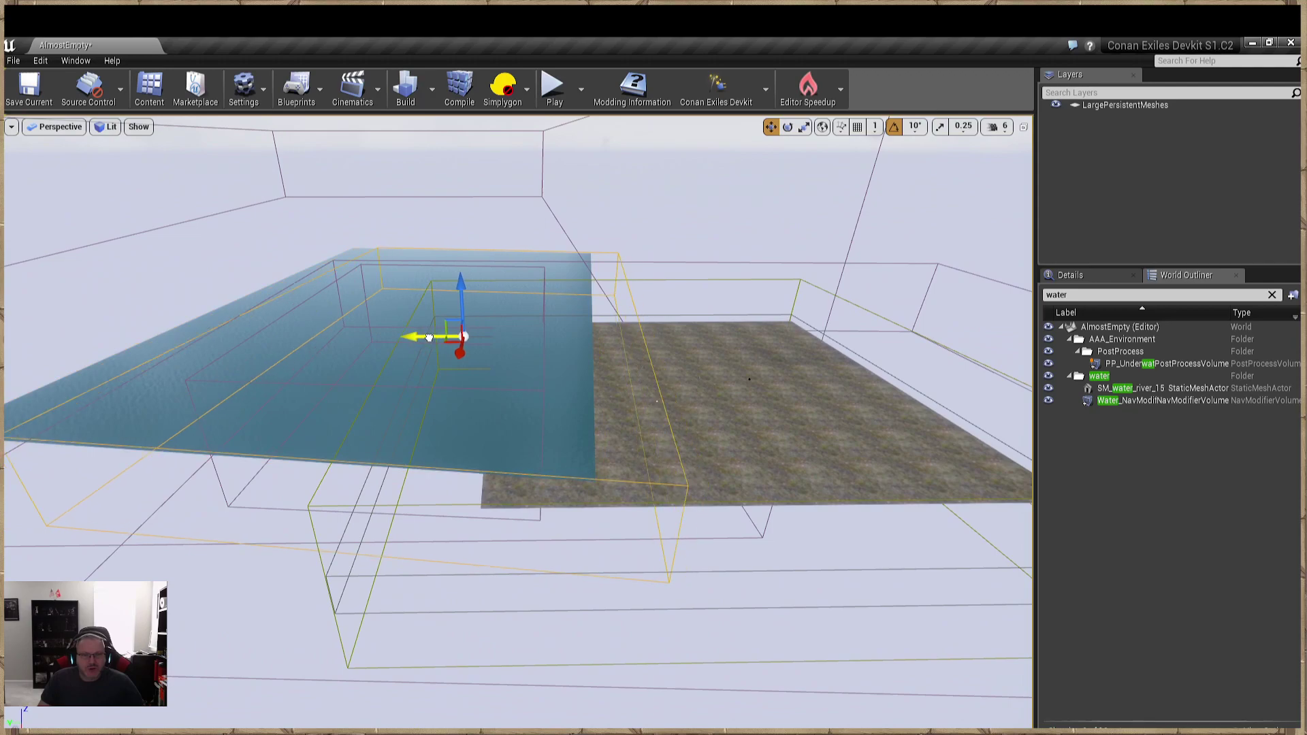
left_click(1068, 275)
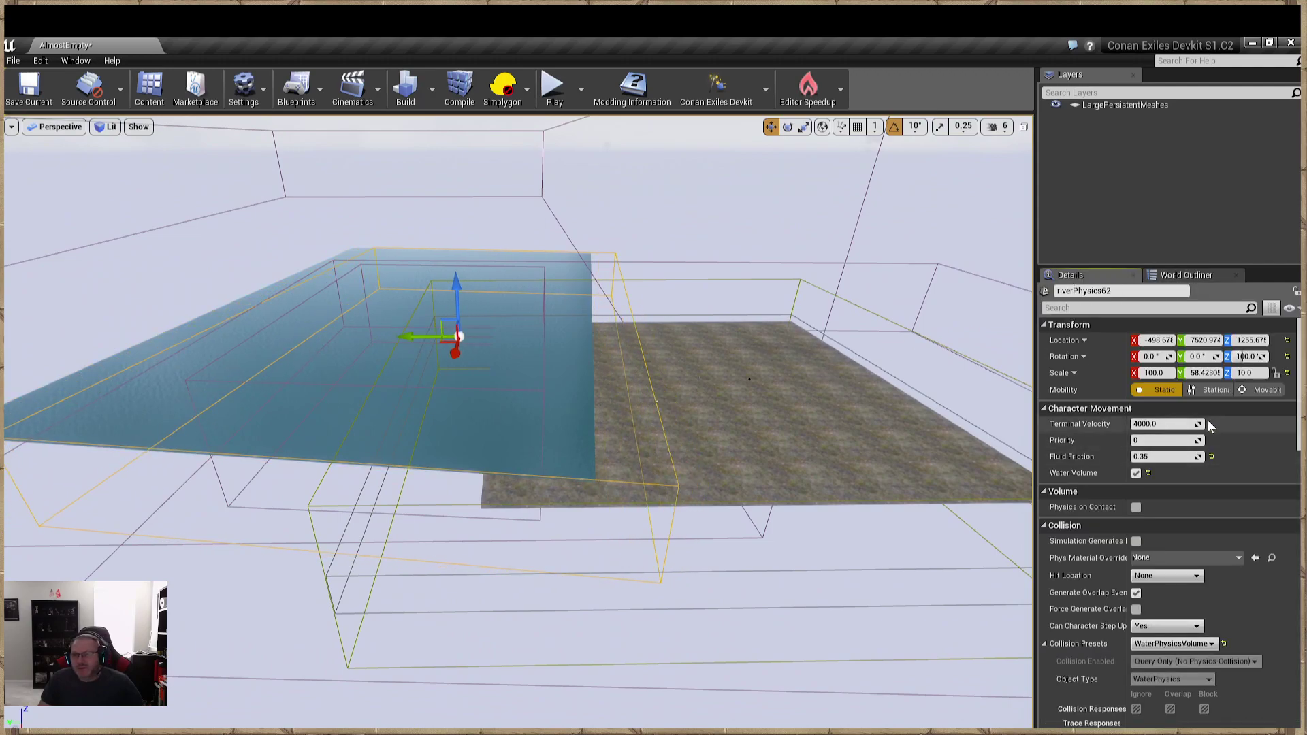
Start a play test from a spot on the landscape and give the game mouse control.
right_click_drag(517, 422, 537, 402)
right_click_drag(396, 408, 389, 408)
left_click_drag(344, 308, 320, 292)
mouse_move(576, 335)
right_mouse_down()
mouse_move(531, 299)
mouse_move(576, 336)
right_mouse_up()
scroll(576, 336, "up", 2)
right_click(796, 556)
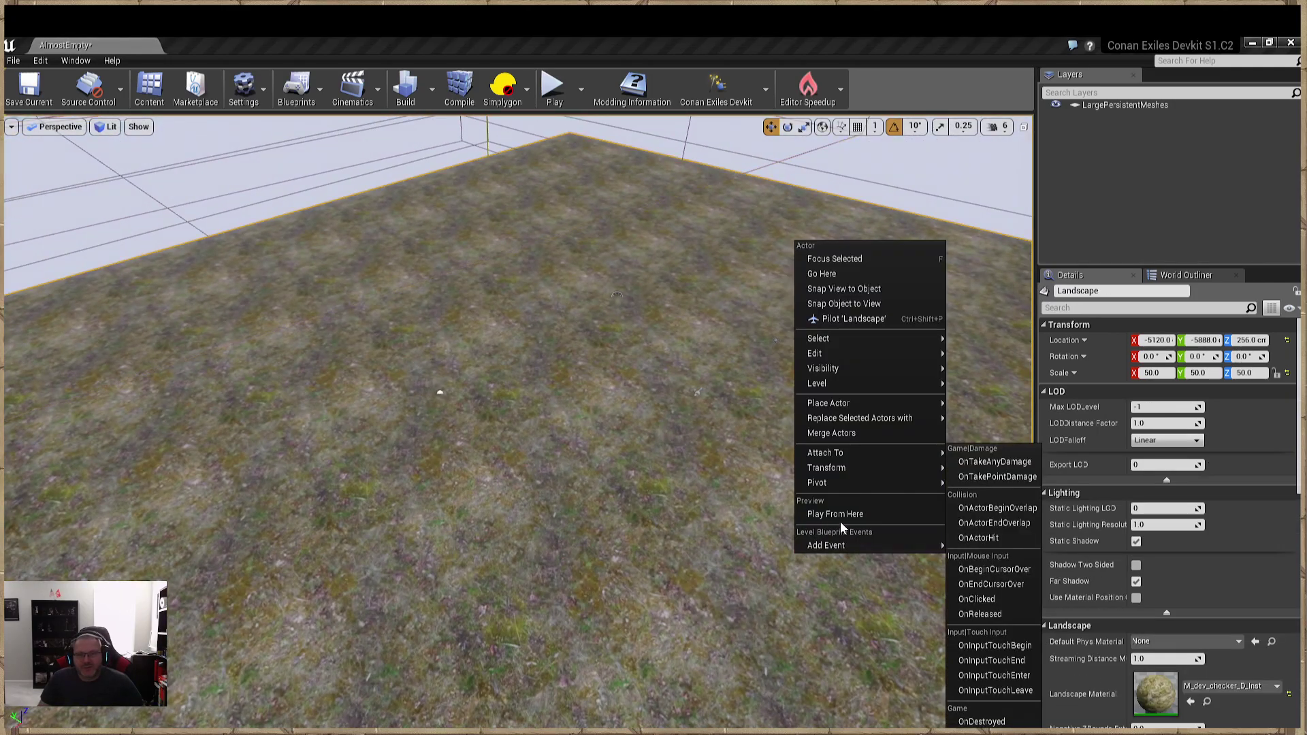
left_click(845, 513)
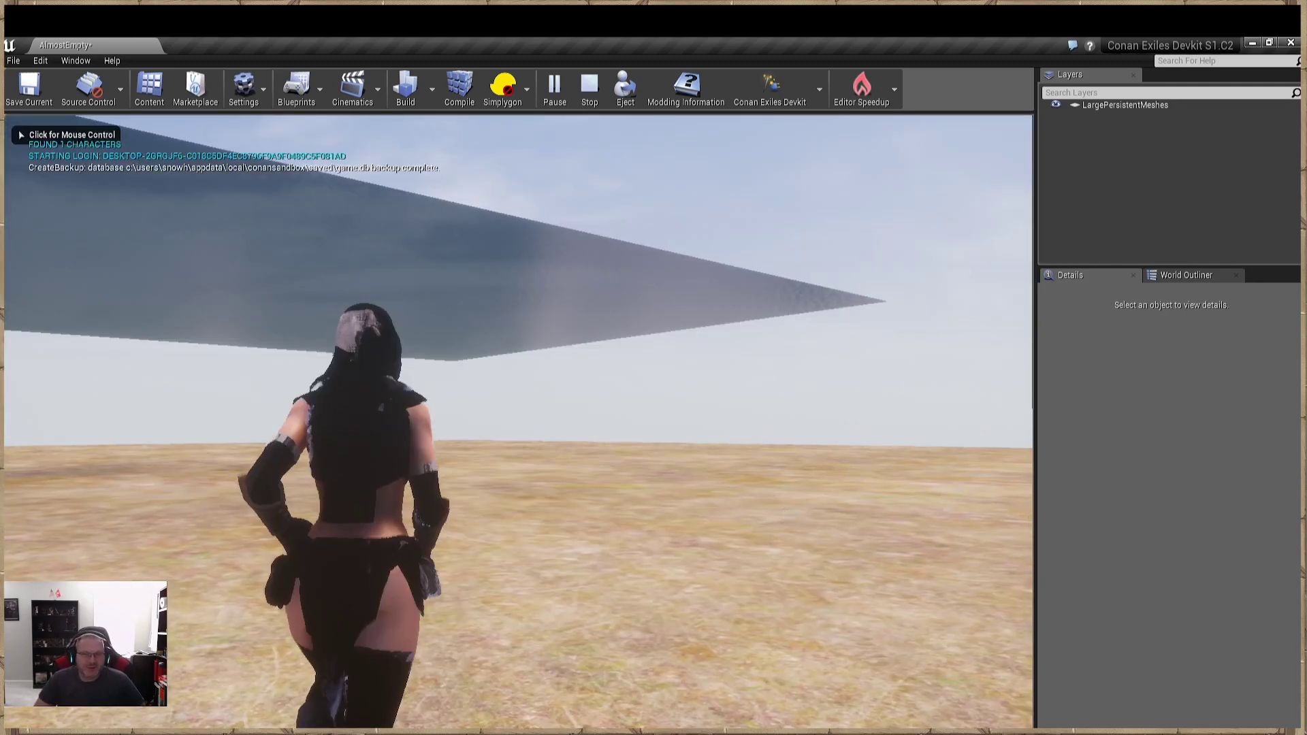
left_click(784, 515)
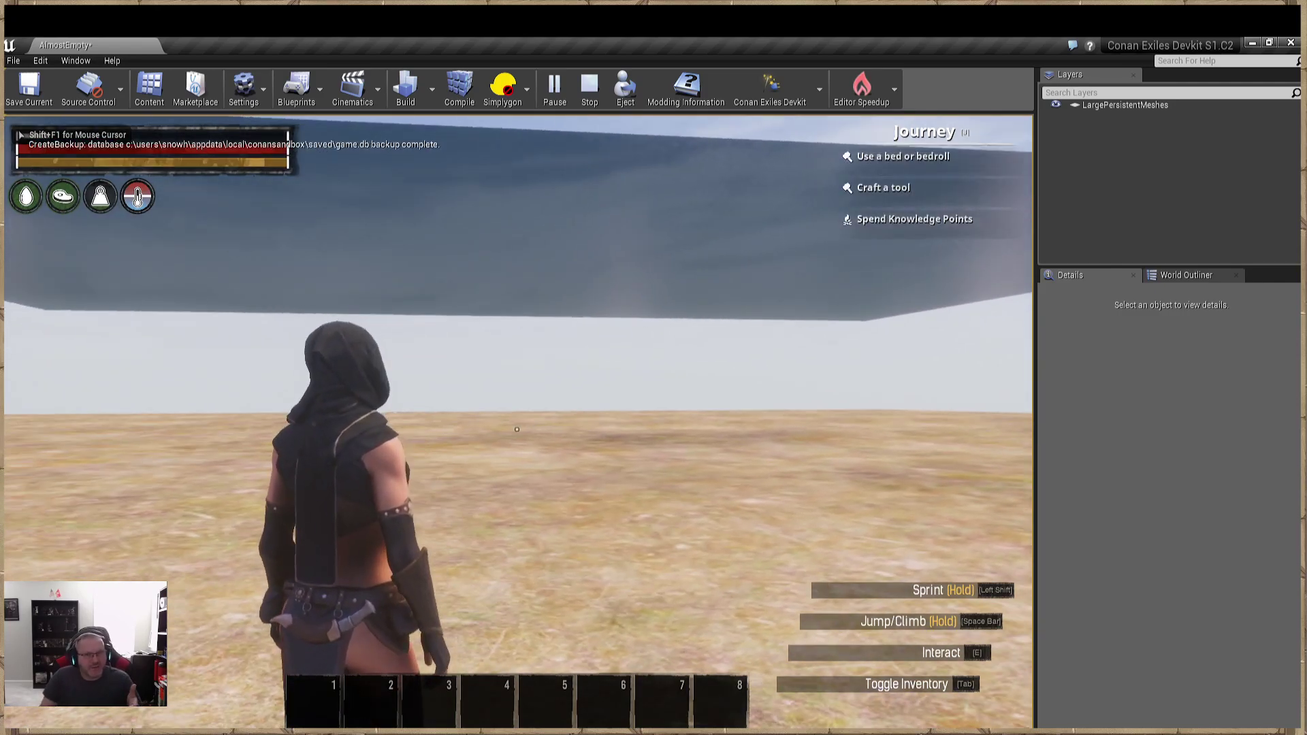
Run the character across the landscape beneath the water plane until it enters the physics volume.
key("w")
key("w")
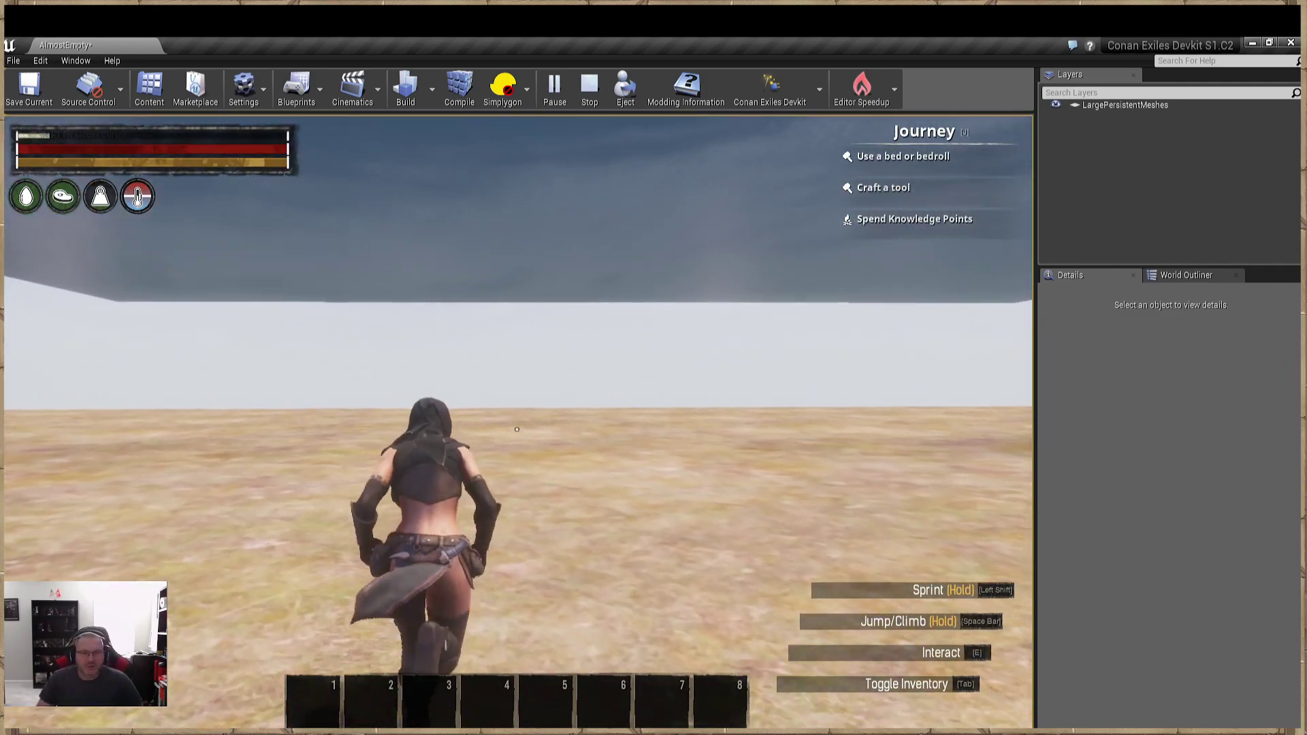
key("w")
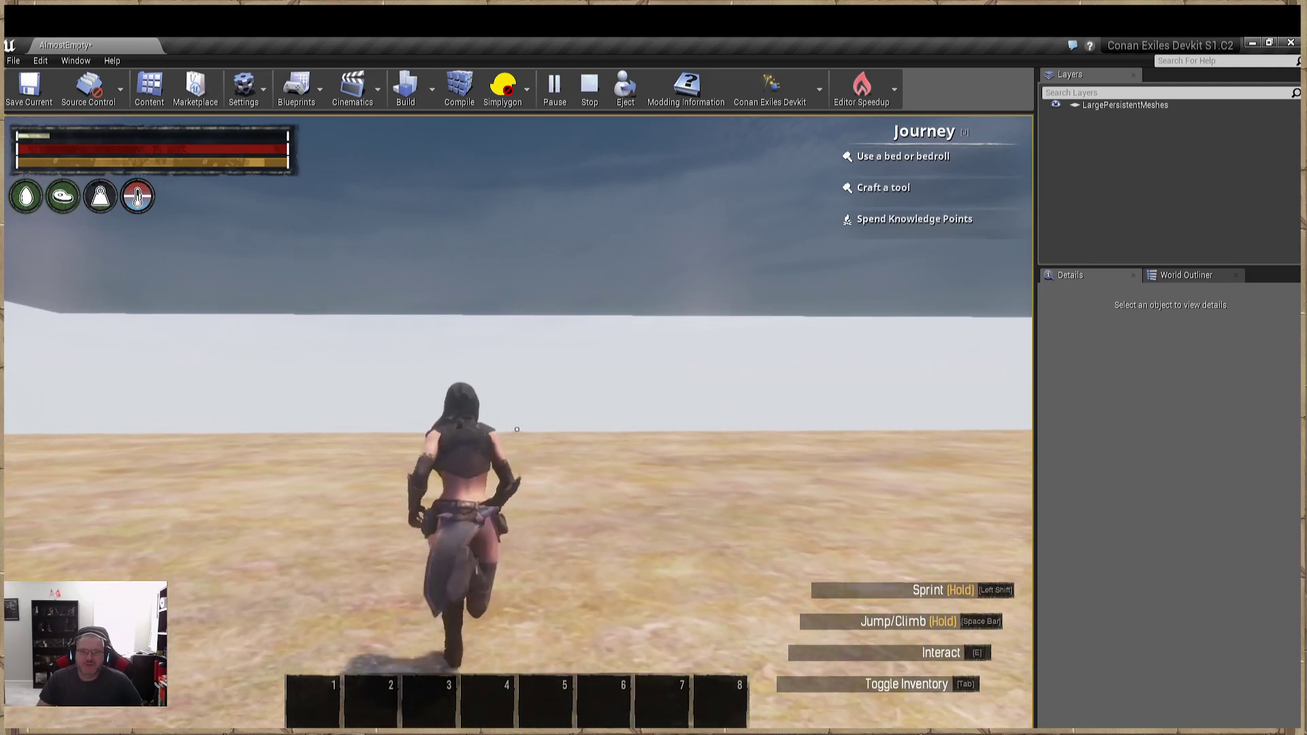
key("w")
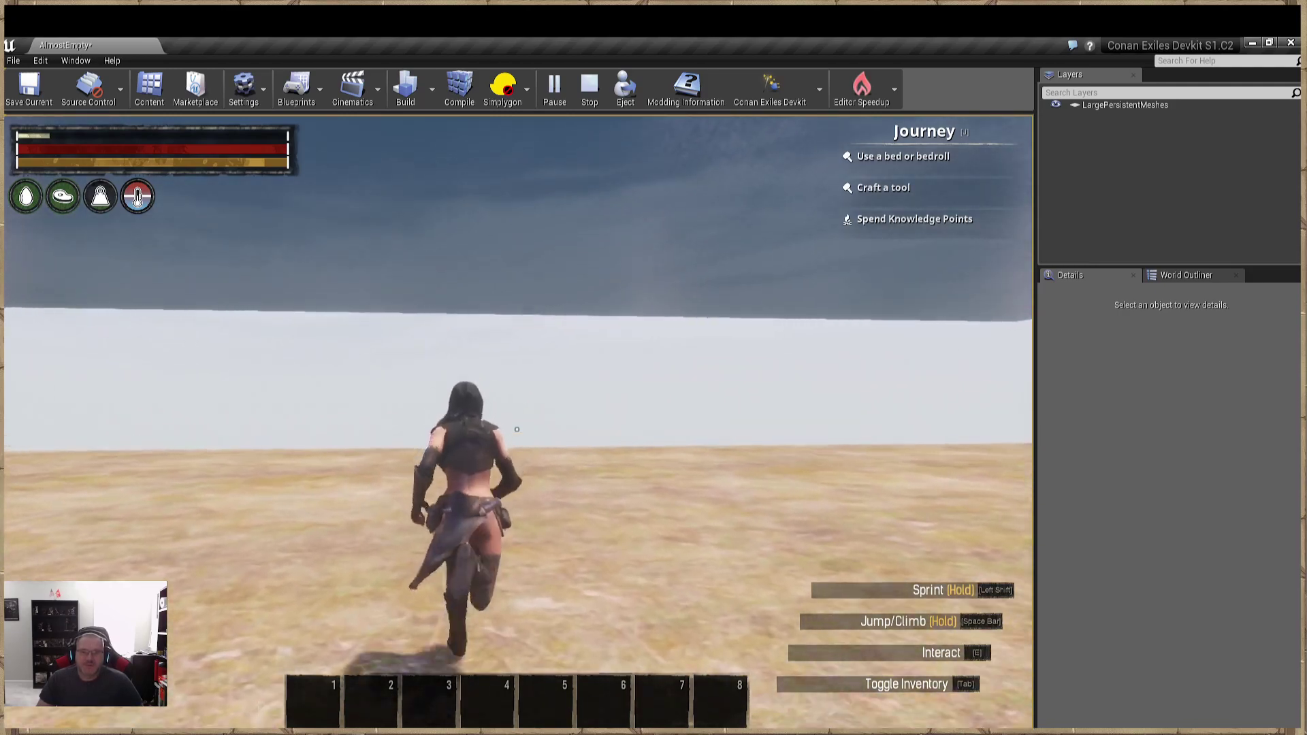
key("w")
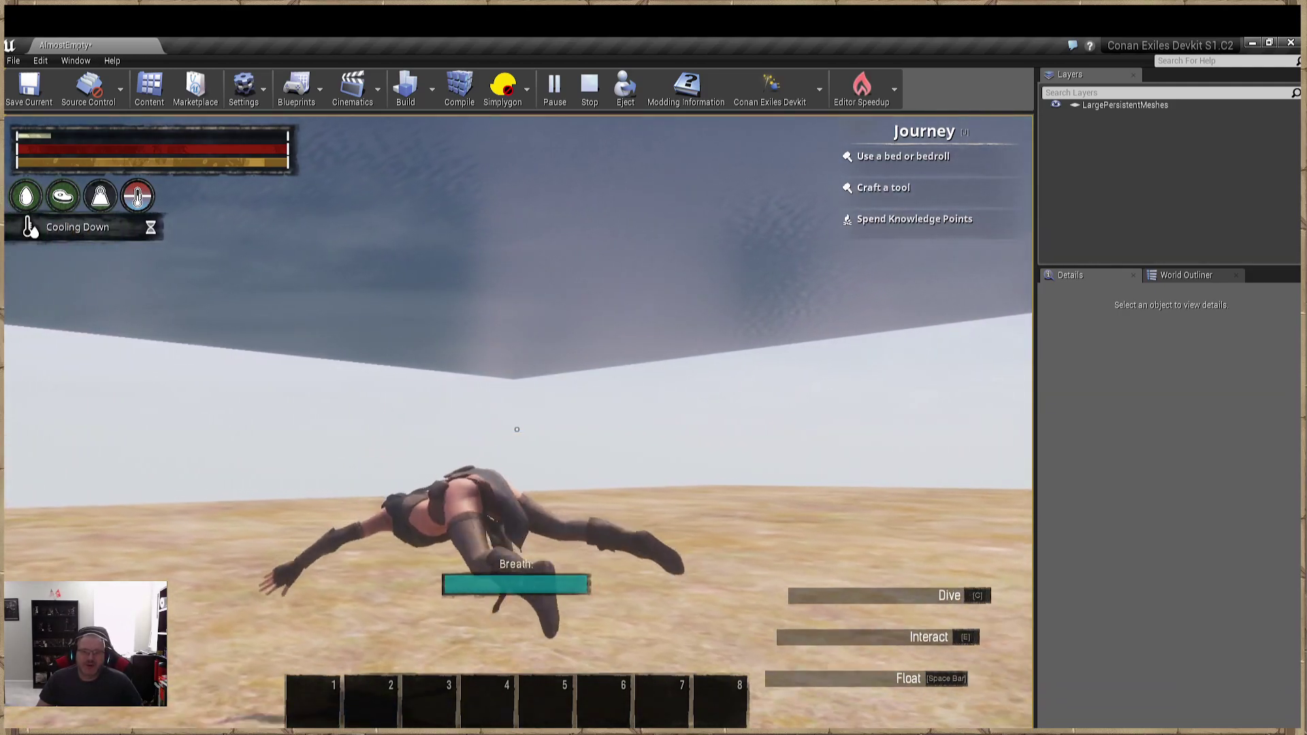
Swim the character up through the physics volume to the surface of the water plane.
key("w")
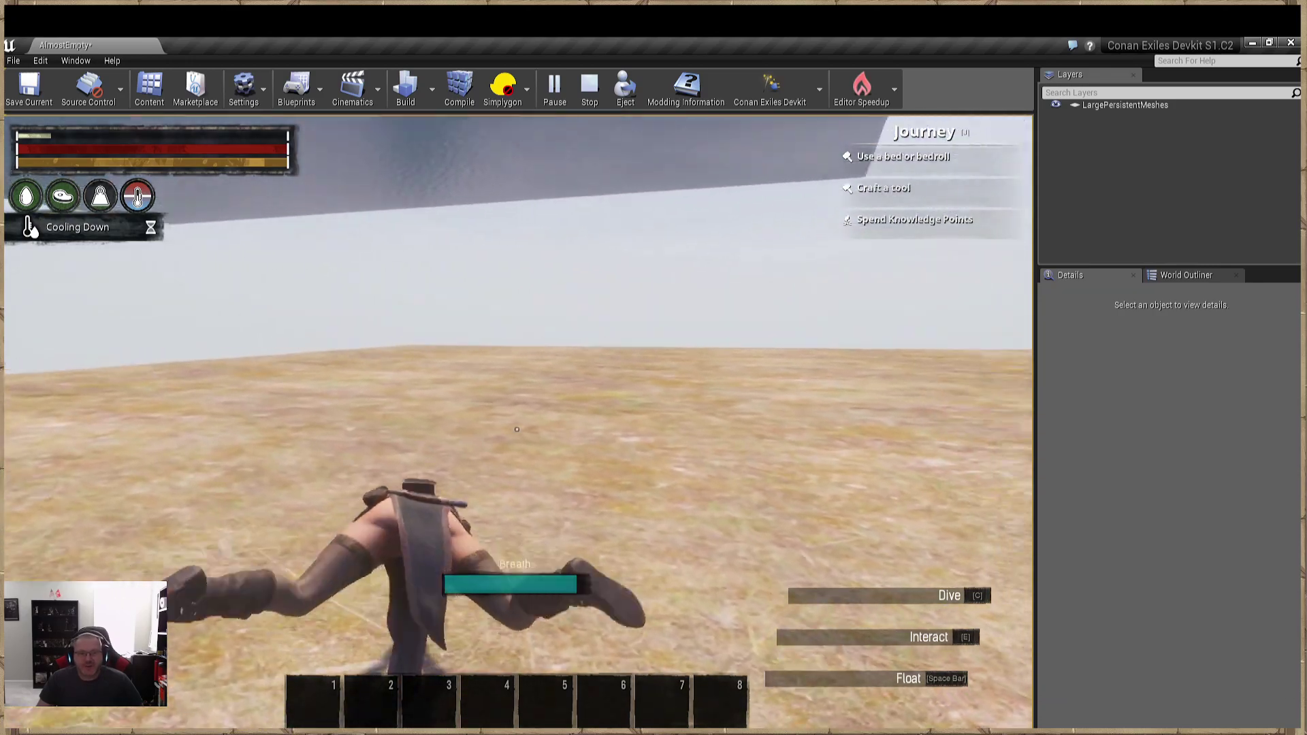
key("w")
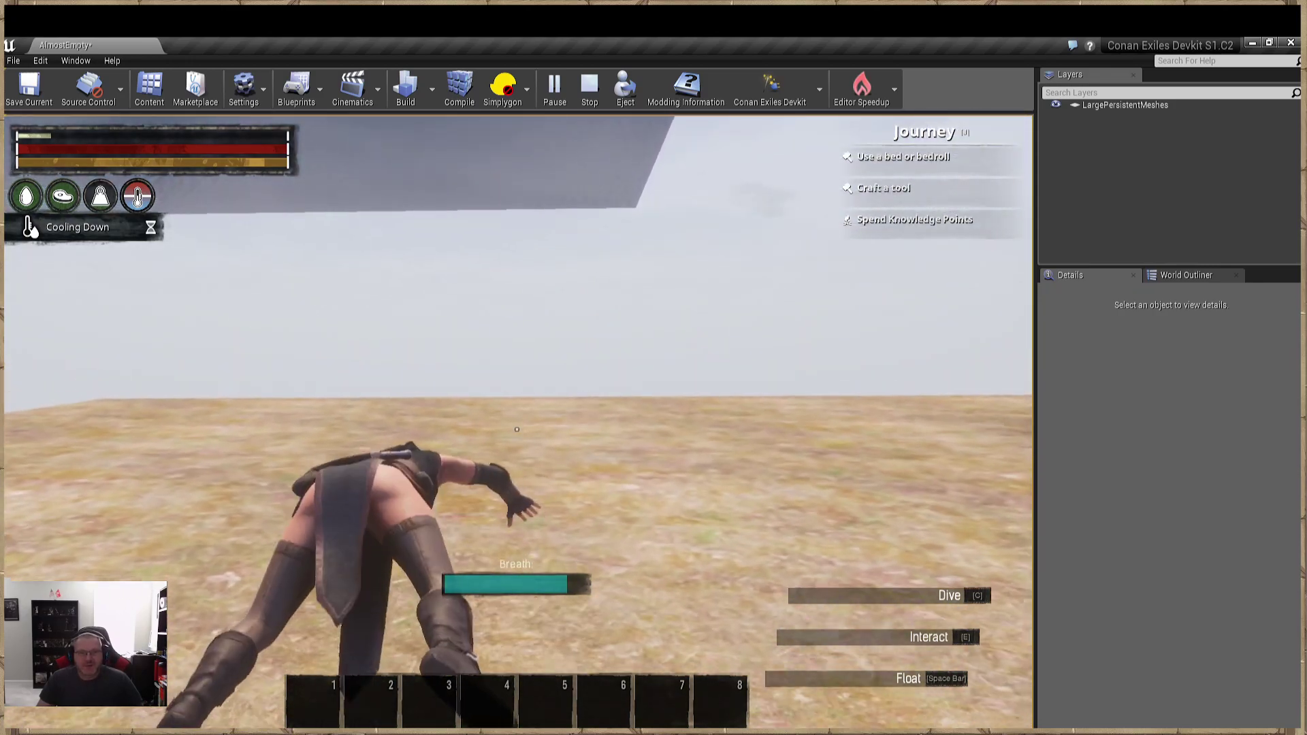
key("w")
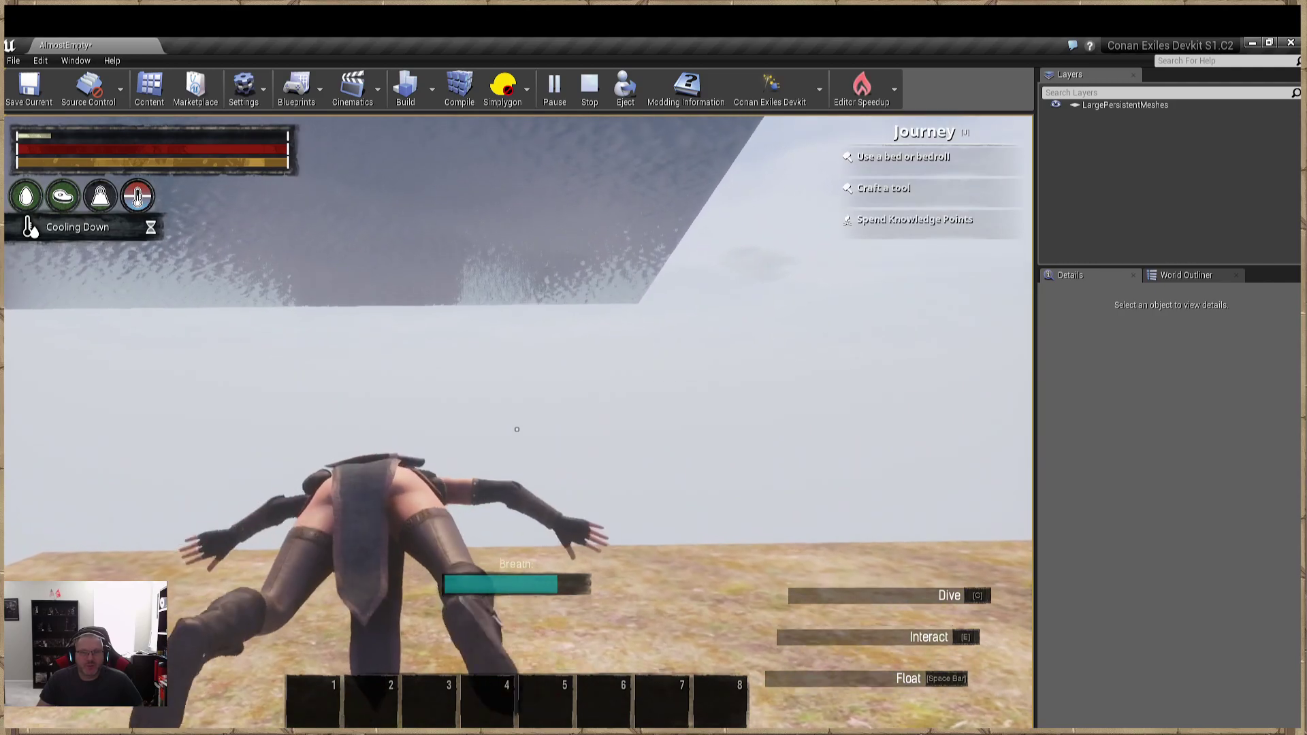
key("w")
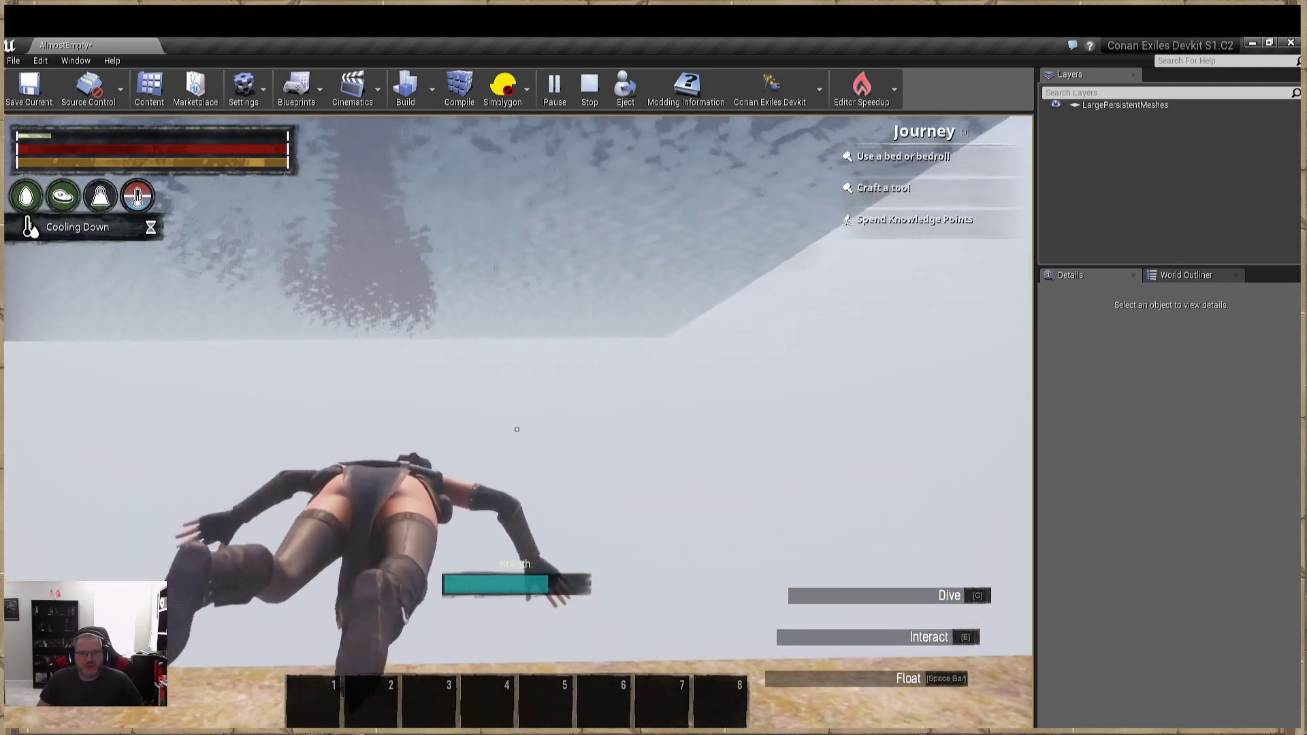
key("w")
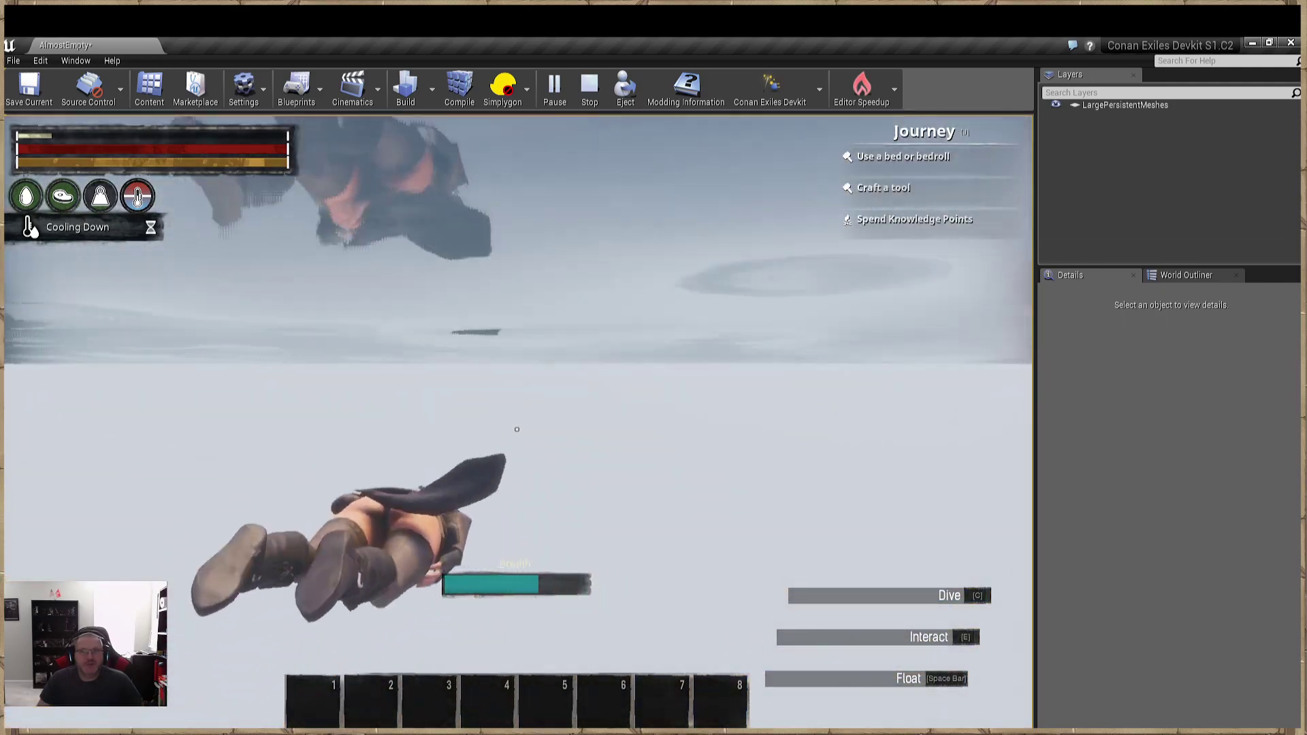
key("w")
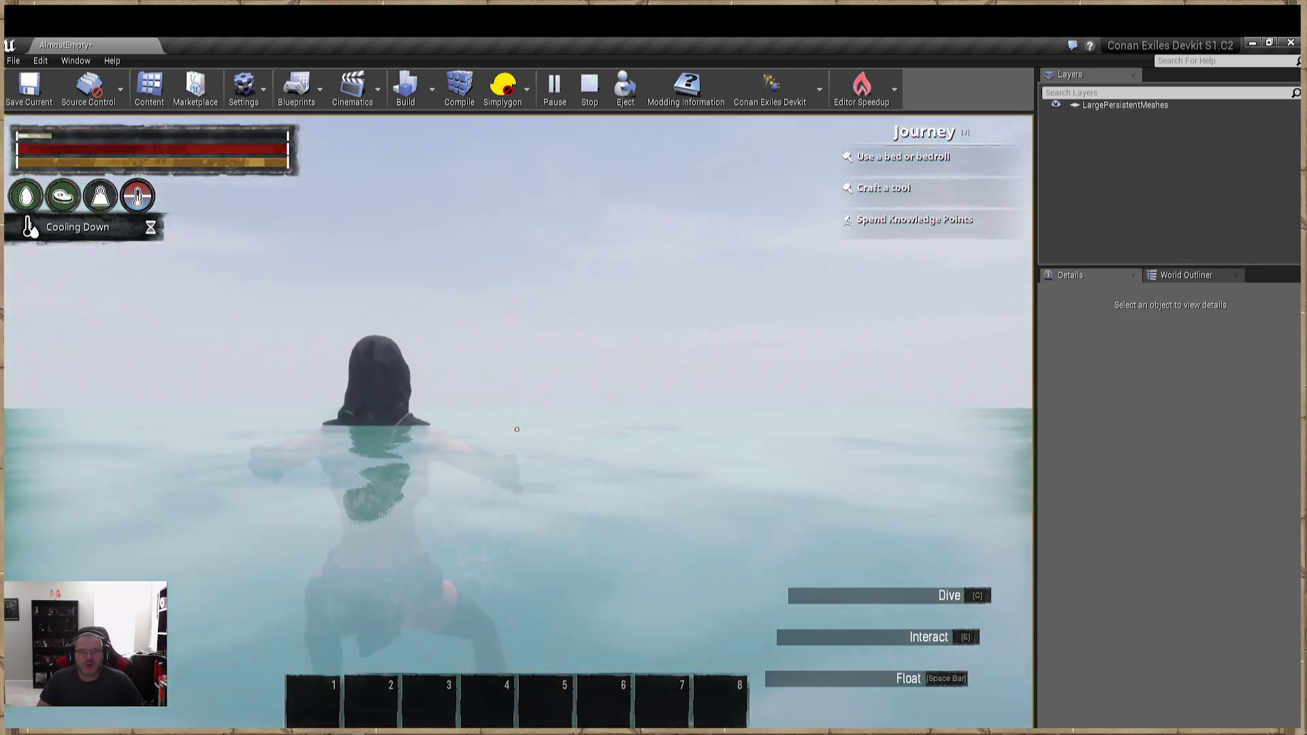
Dive the character below the water surface to check the underwater effect, and swim back up.
key("c")
key("w")
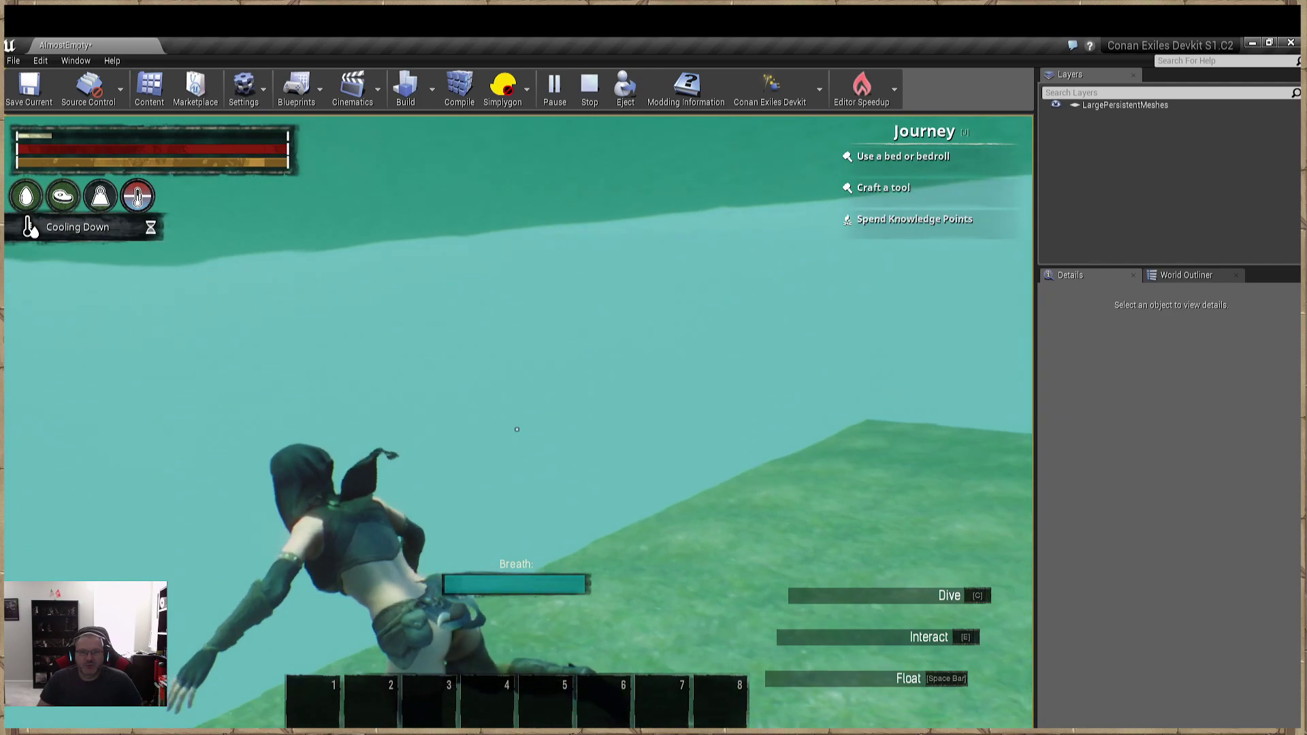
key("w")
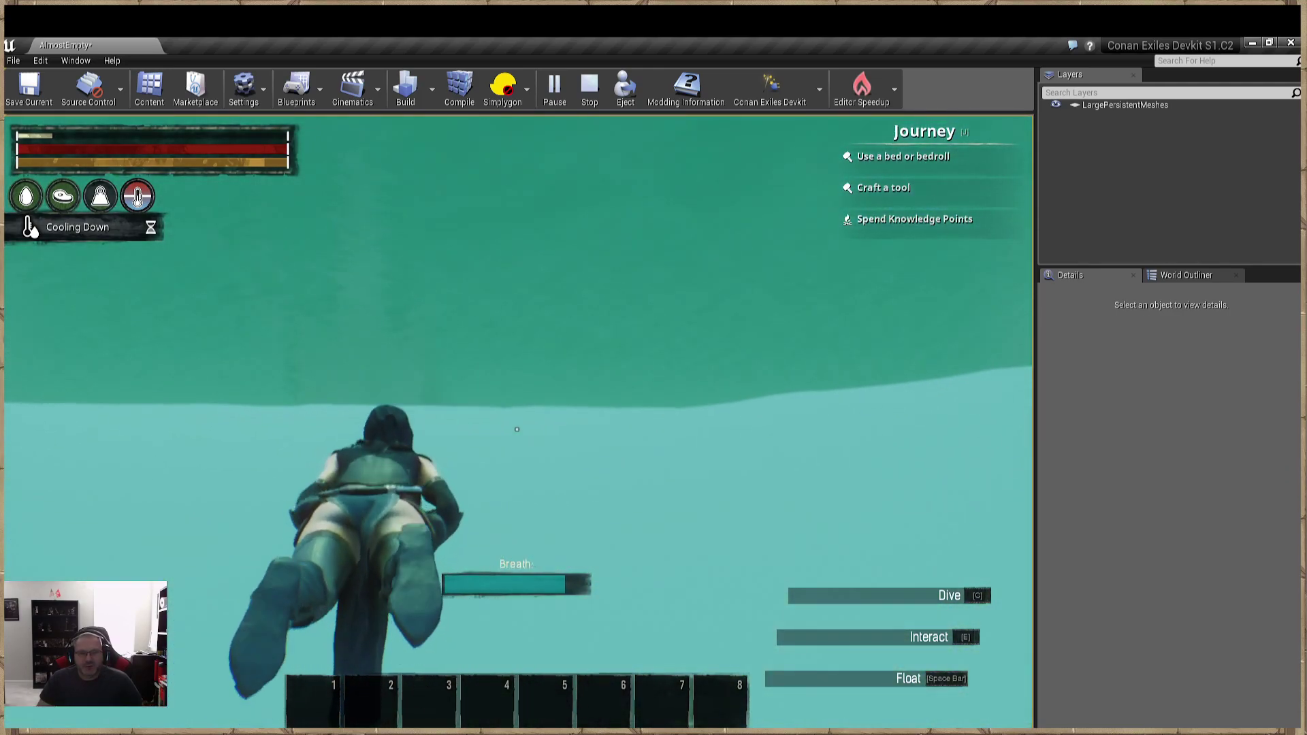
key("w")
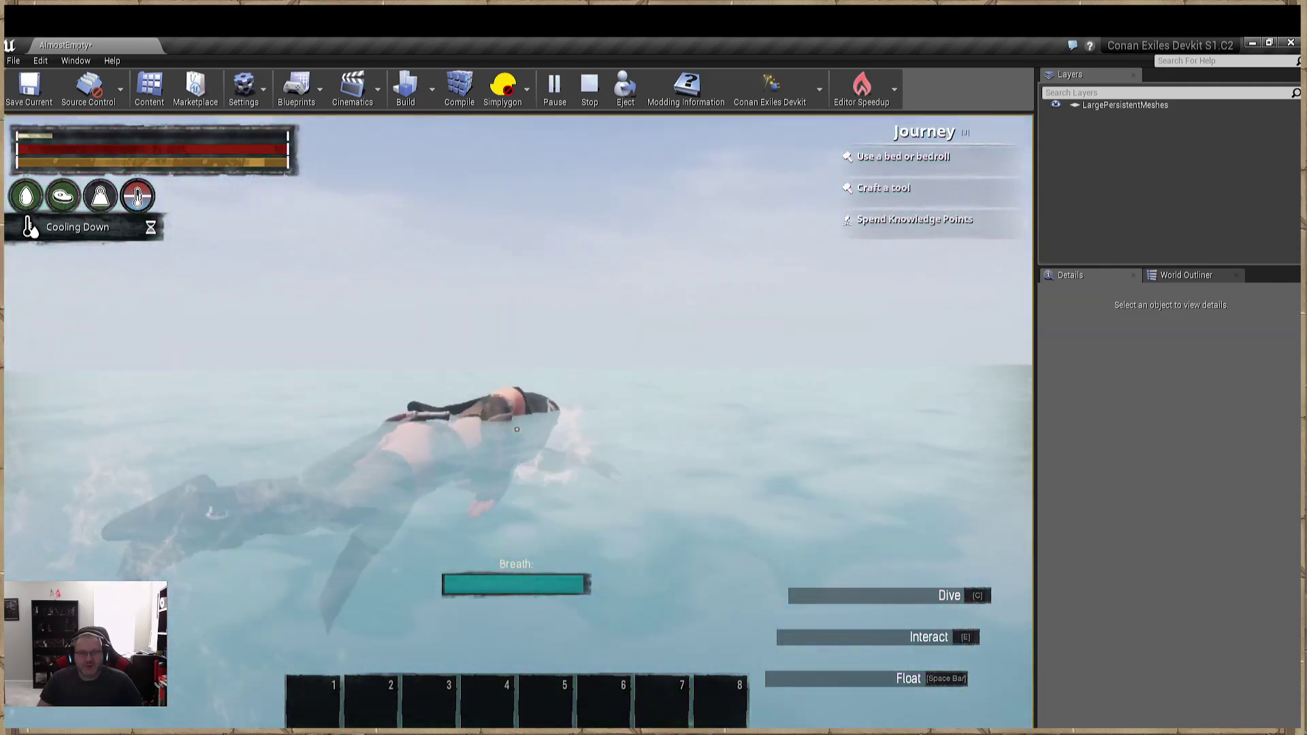
Swim the character across the surface and dive where the underwater post-process volume does not reach.
key("w")
key("w")
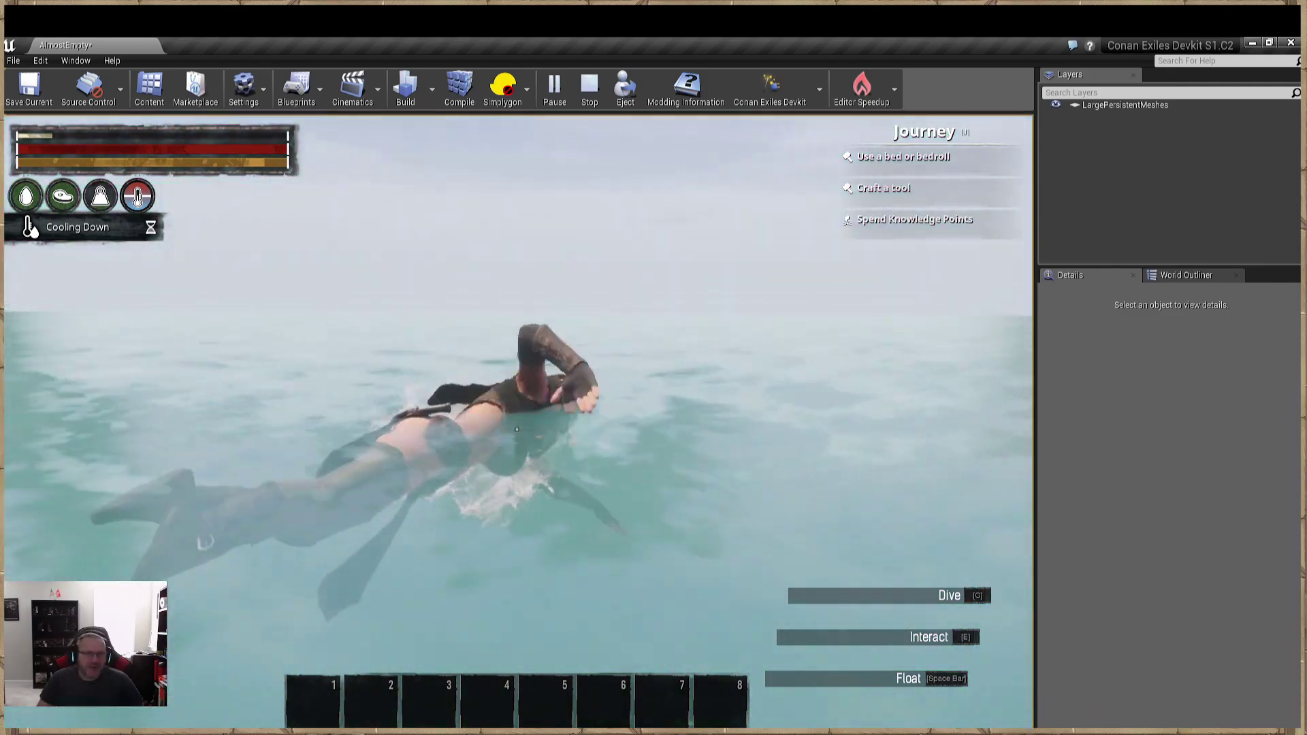
key("w")
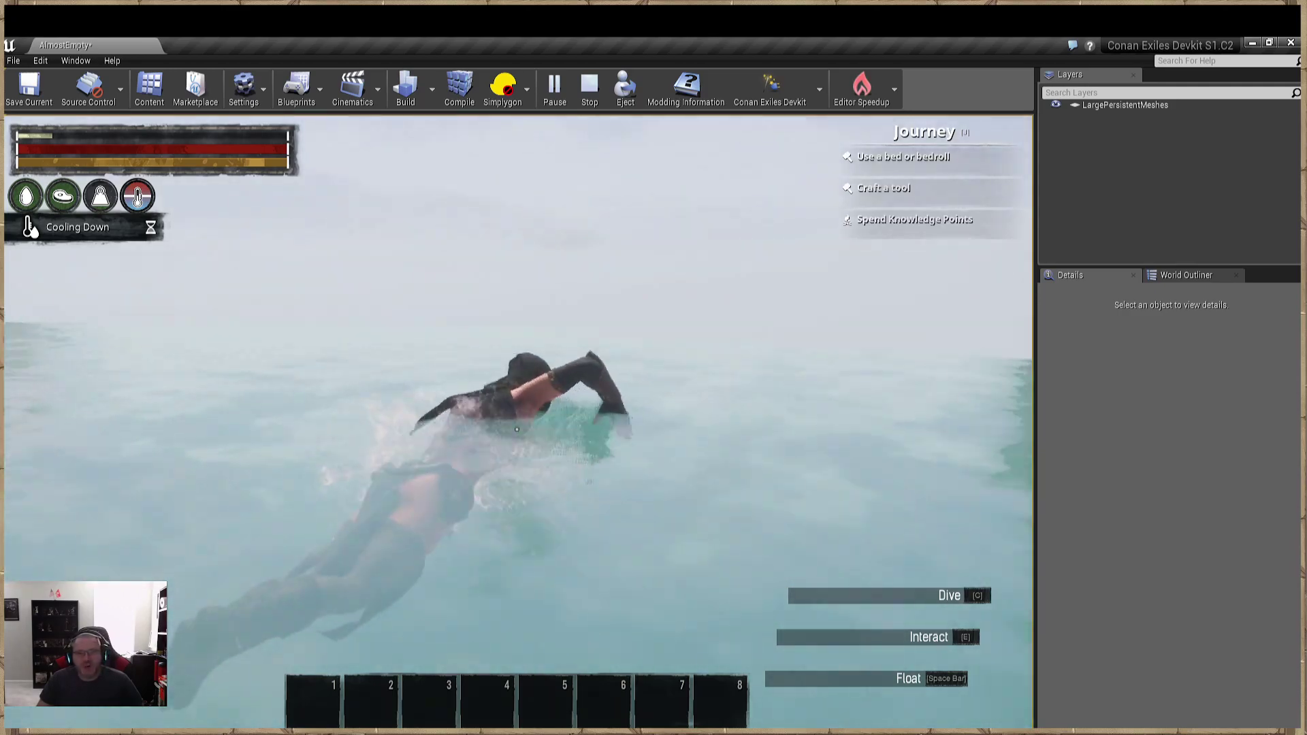
key("w")
key("c")
key("w")
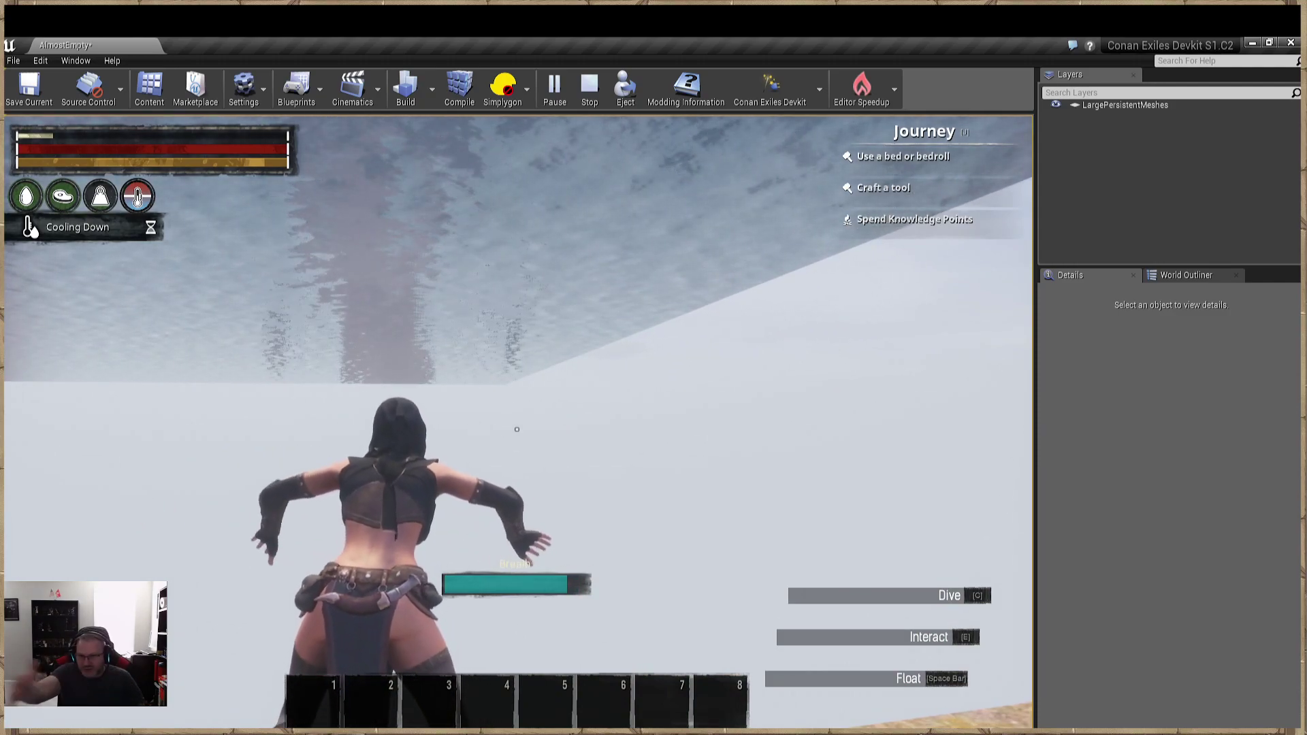
Swim underwater from the untinted area into the post-process volume and look down at the landscape.
key("w")
key("w")
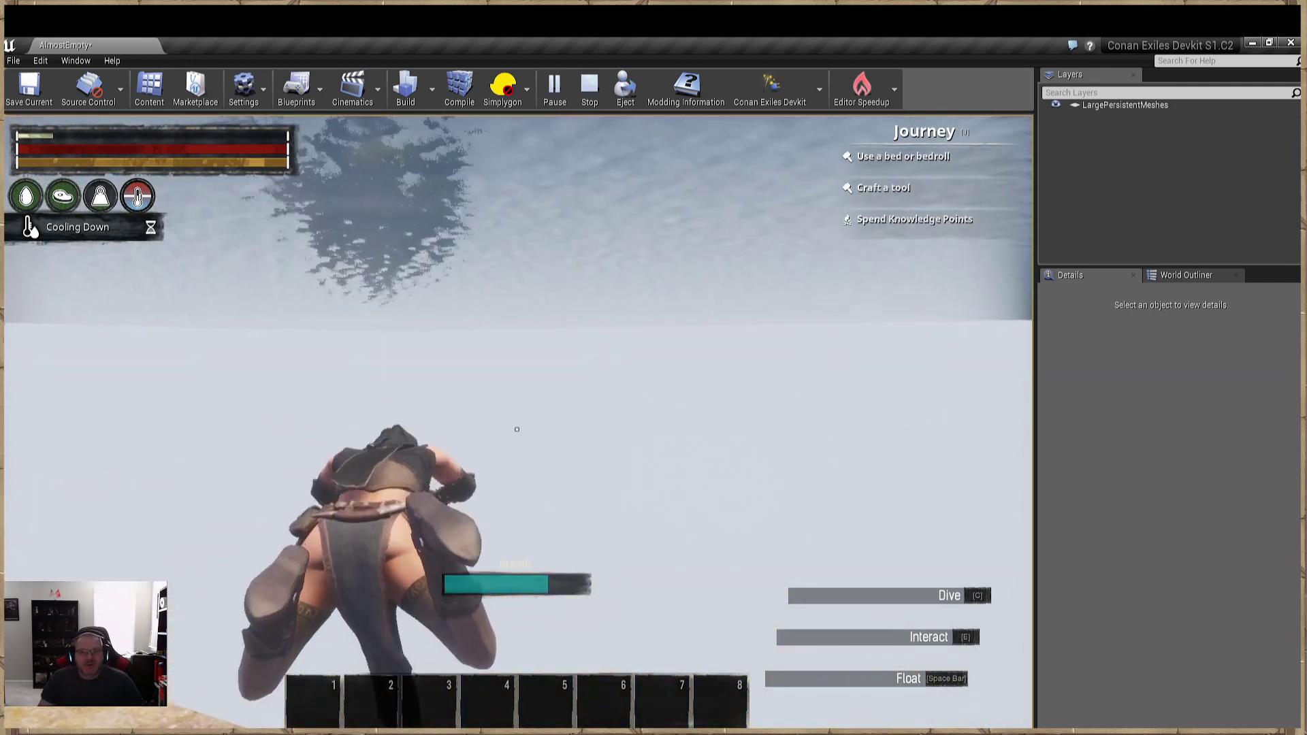
key("w")
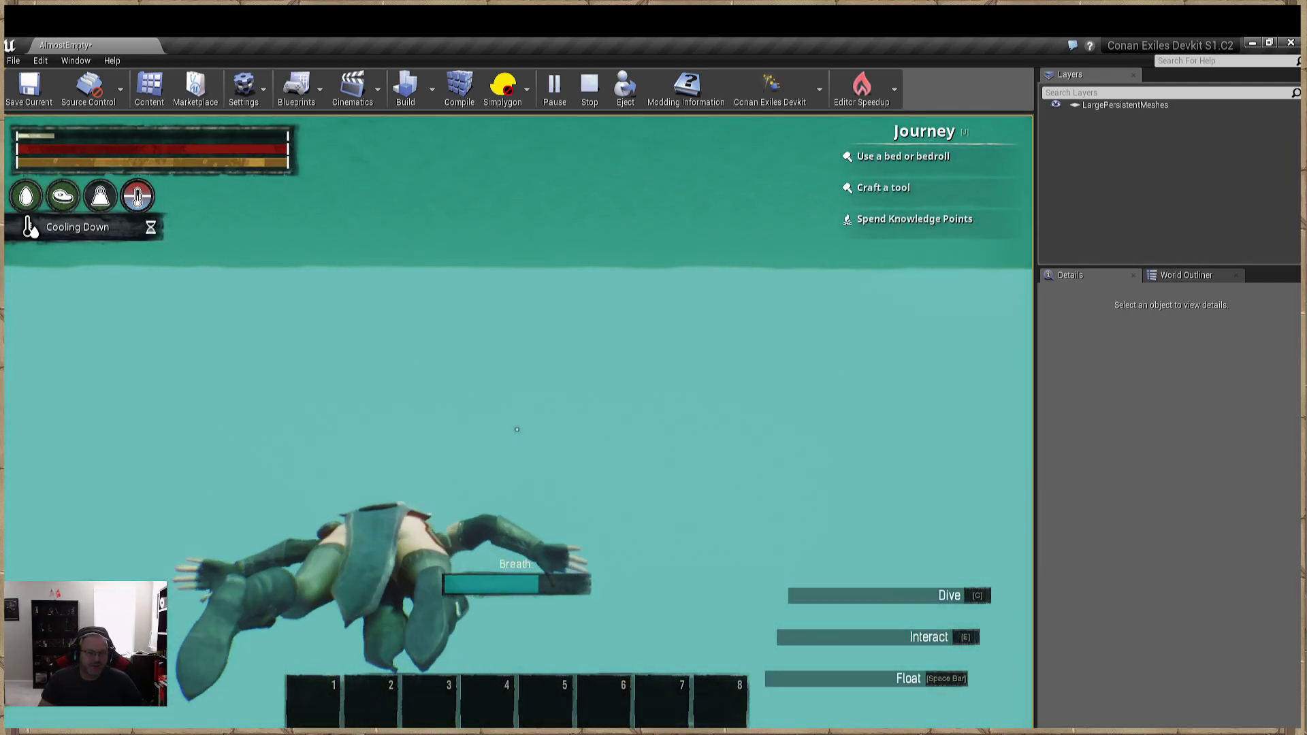
key("w")
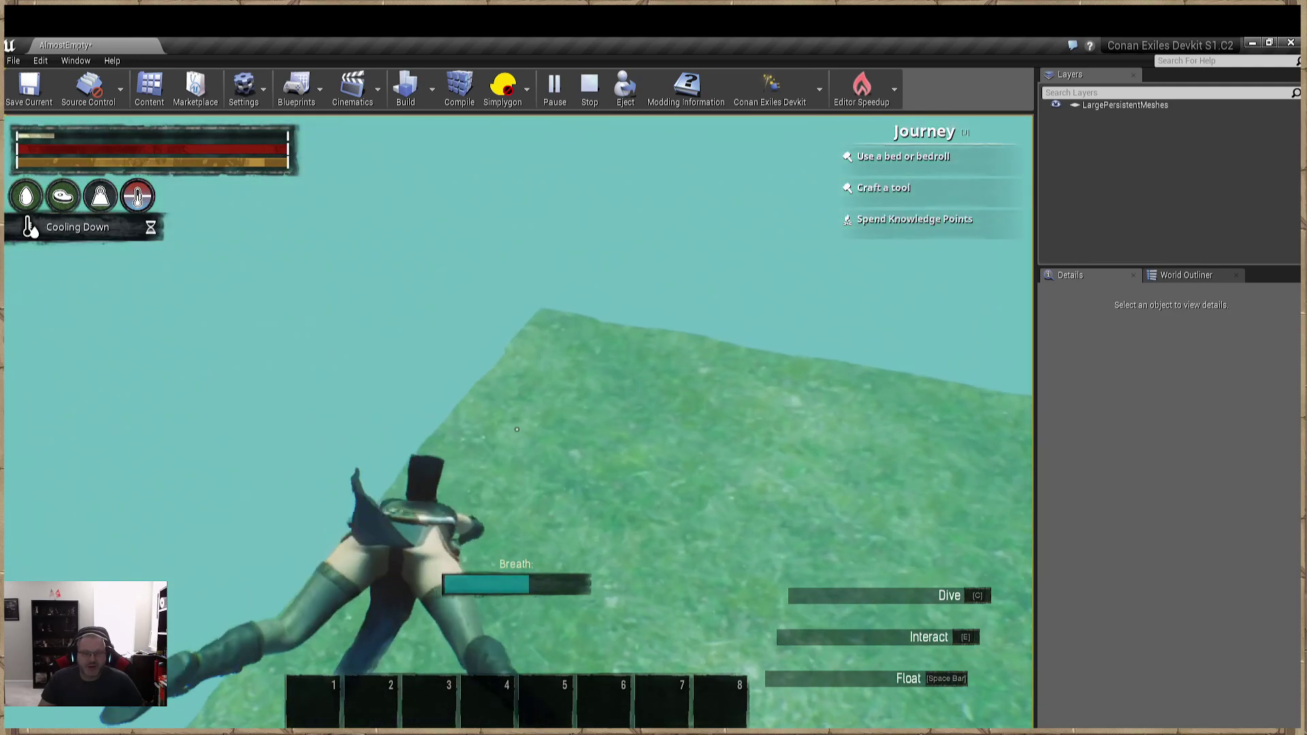
key("w")
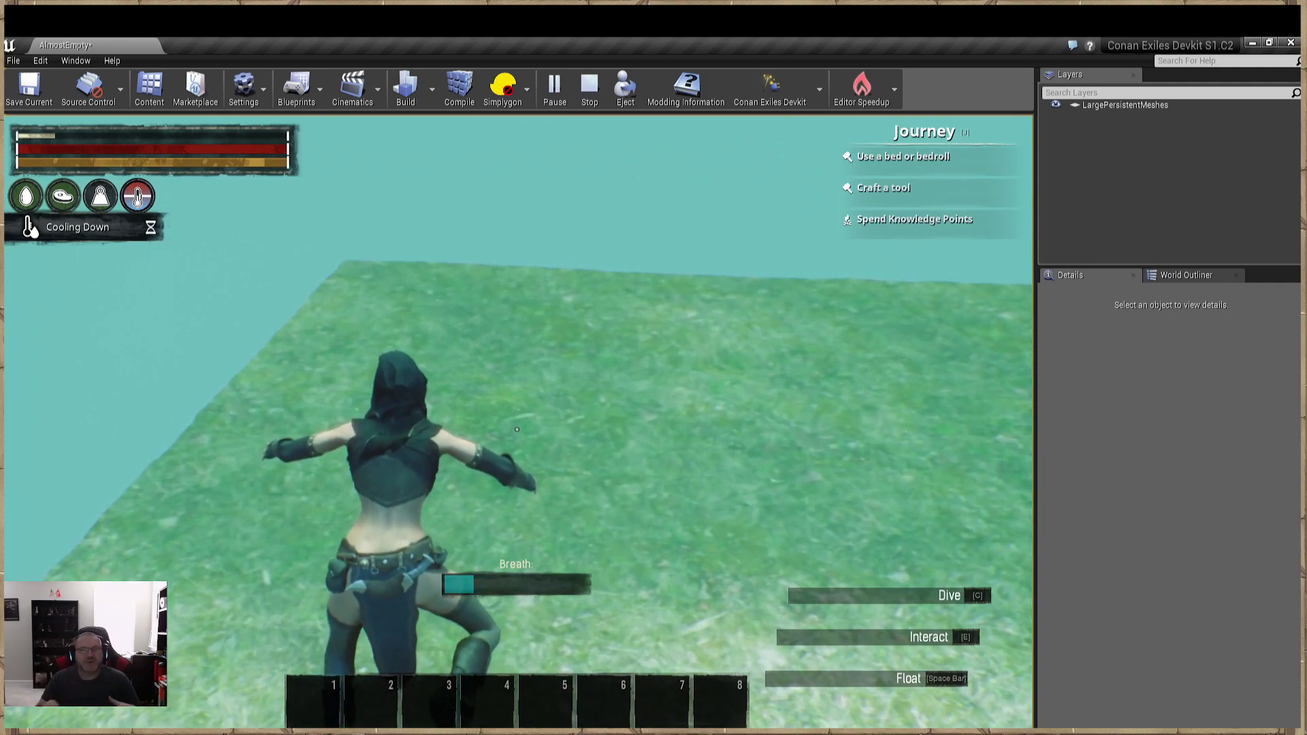
Swim upward above the submerged landscape, float to the surface and continue swimming along it.
key("w")
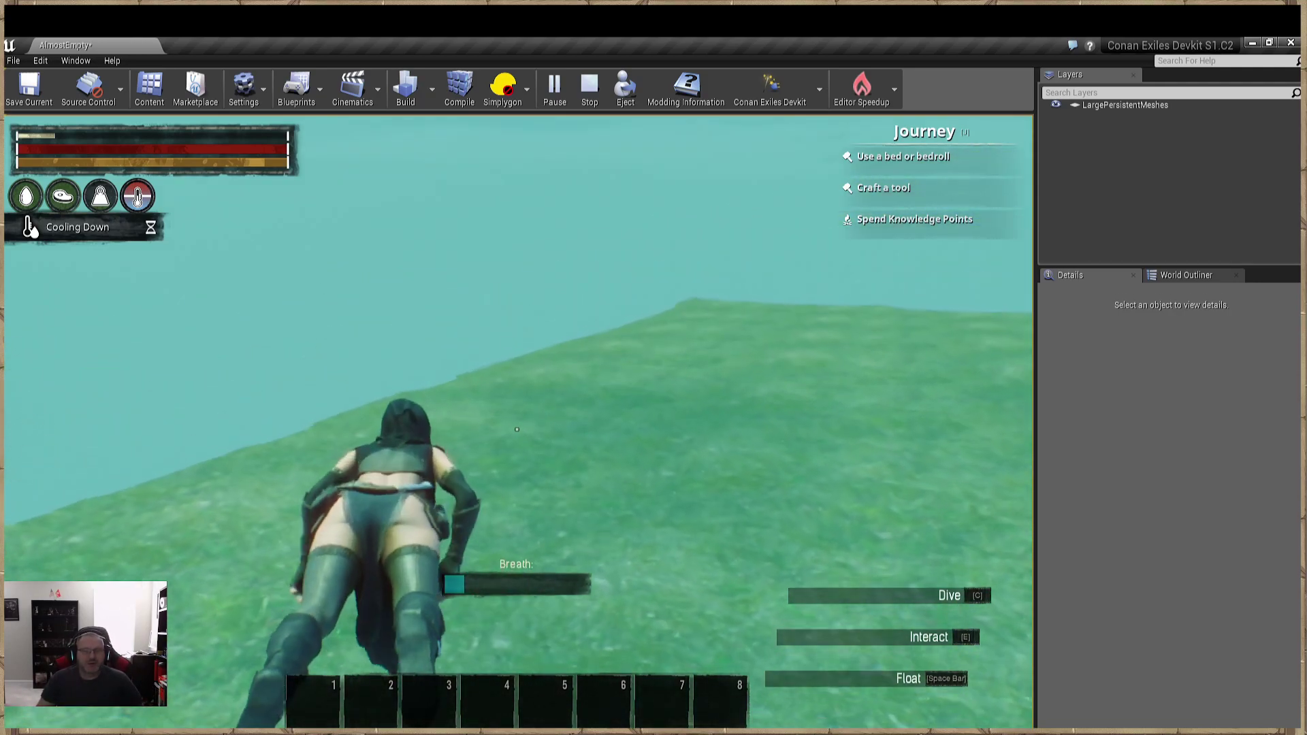
key("w")
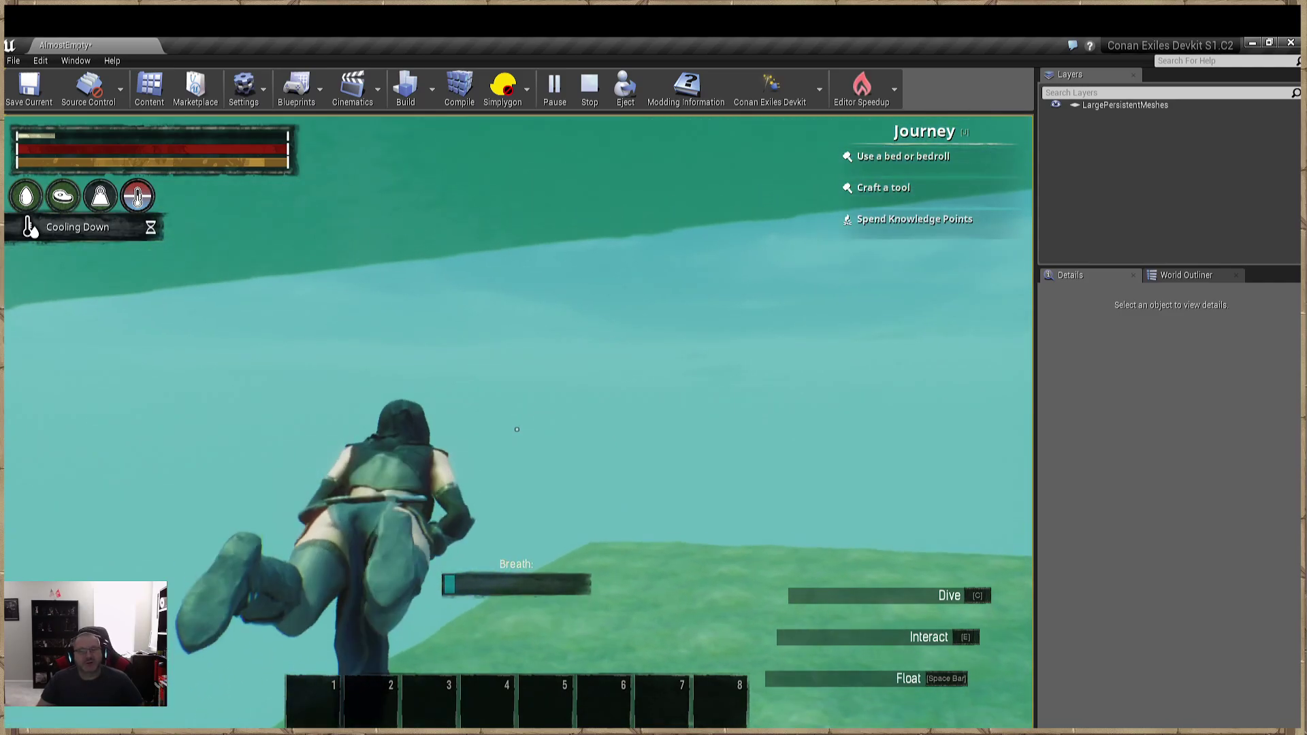
key("space")
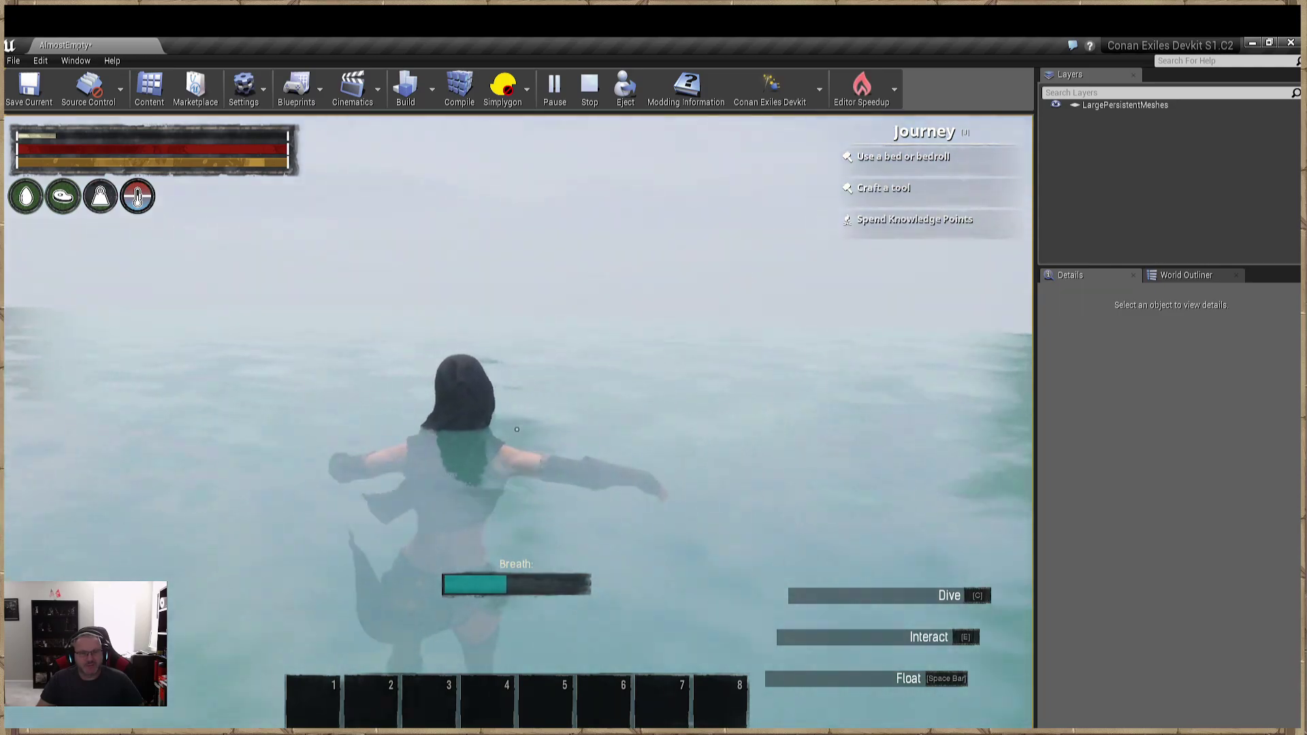
key("w")
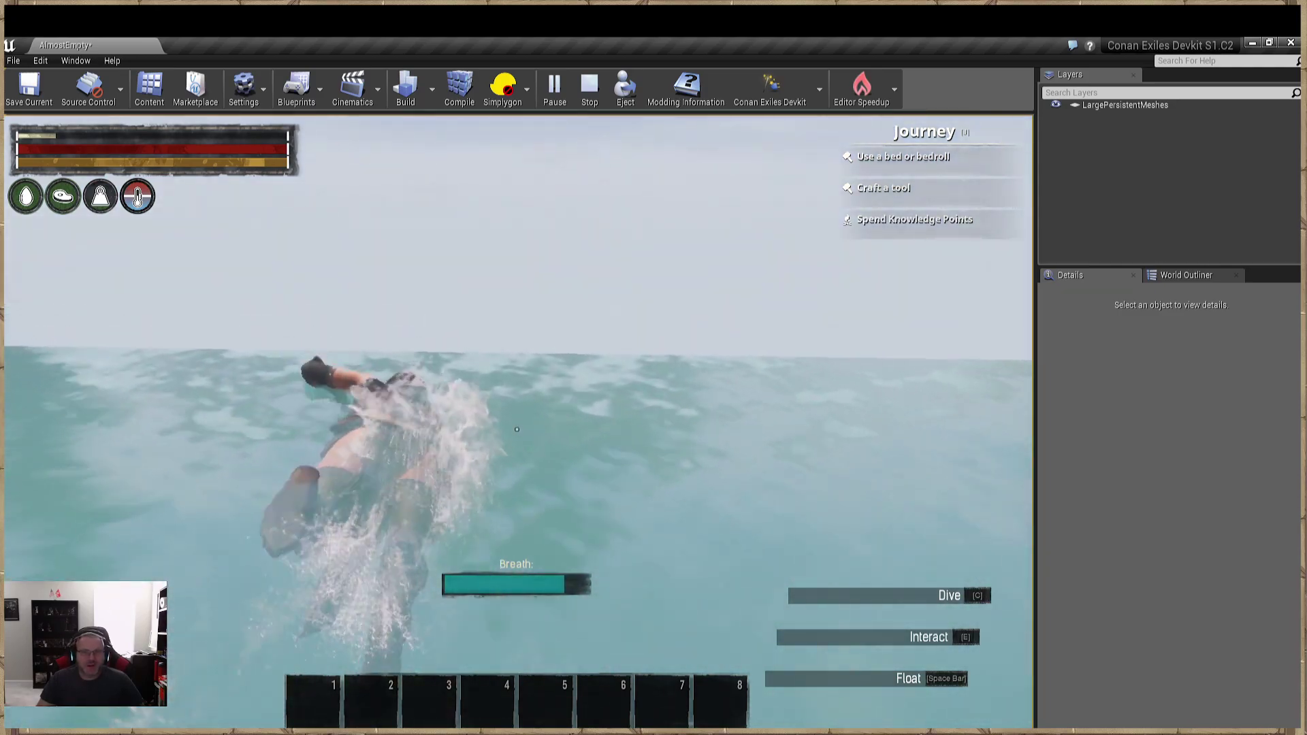
Move the character out of the water and run across the landscape, look towards the water mesh and end the play session.
key("w")
key("space")
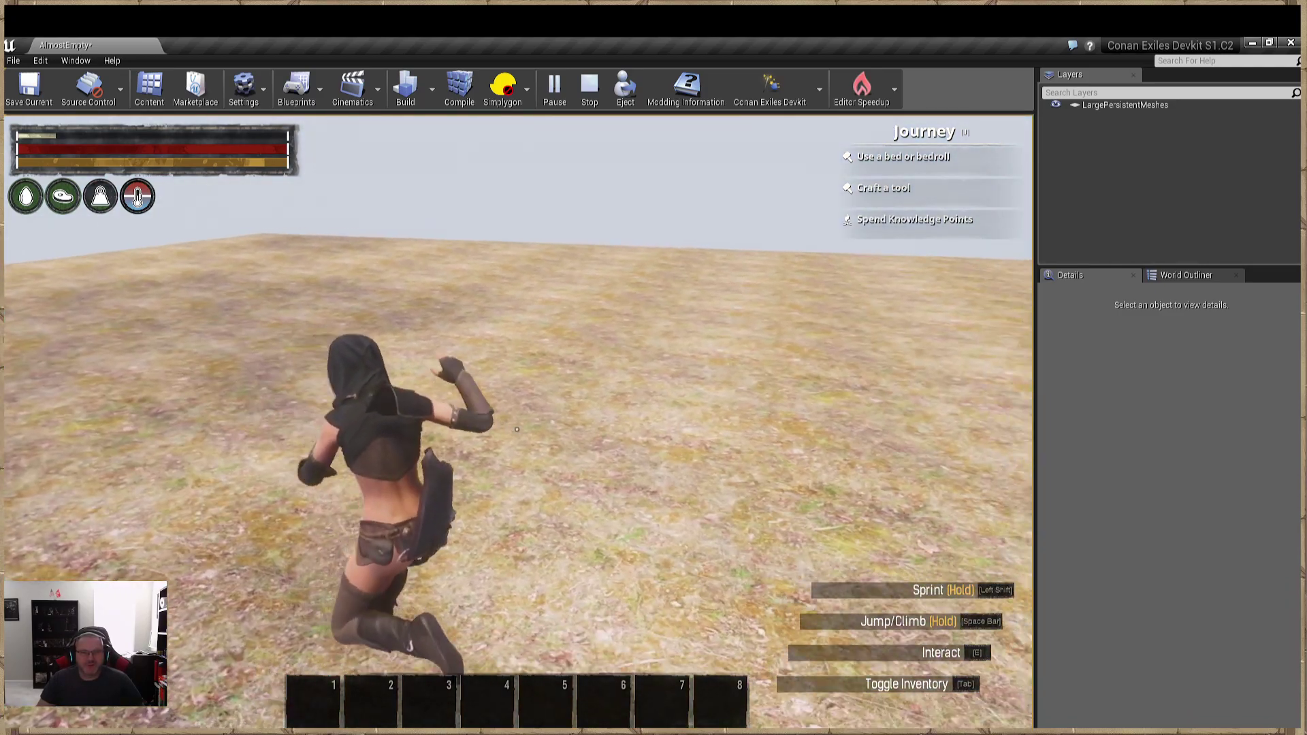
key("alt")
key("w")
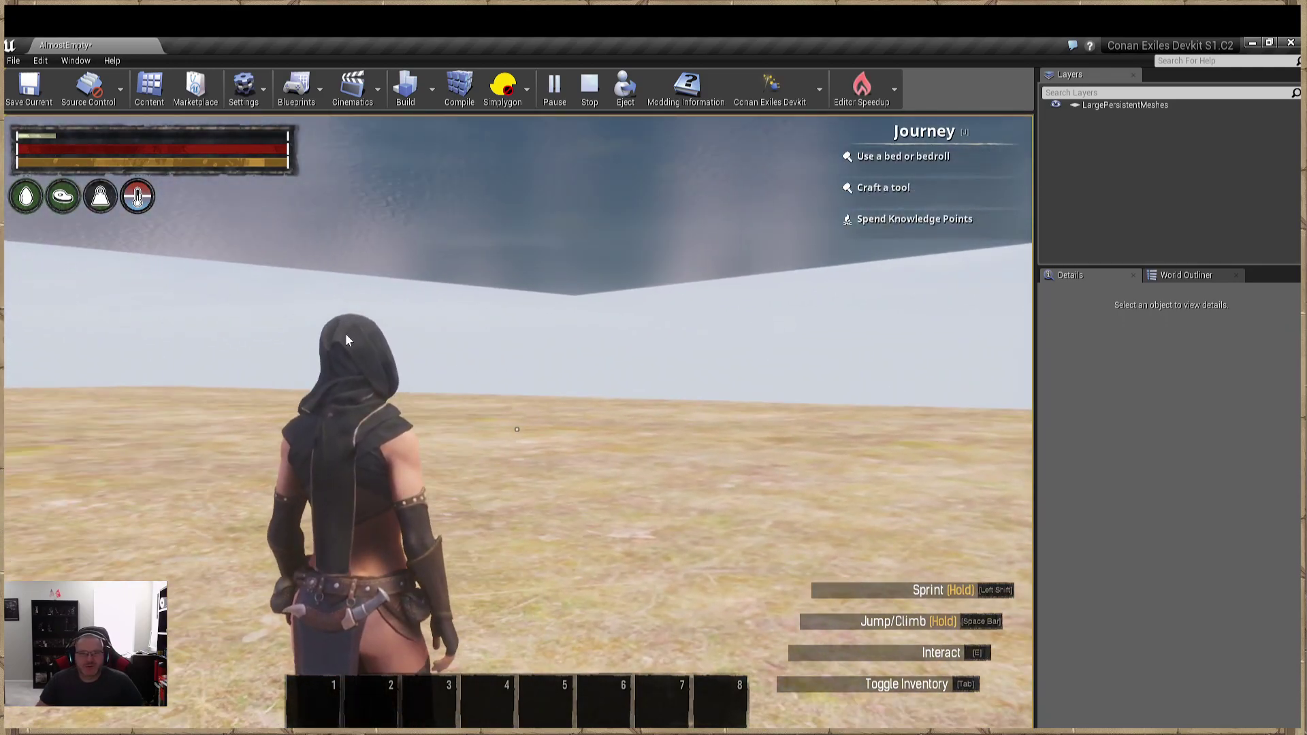
key("Escape")
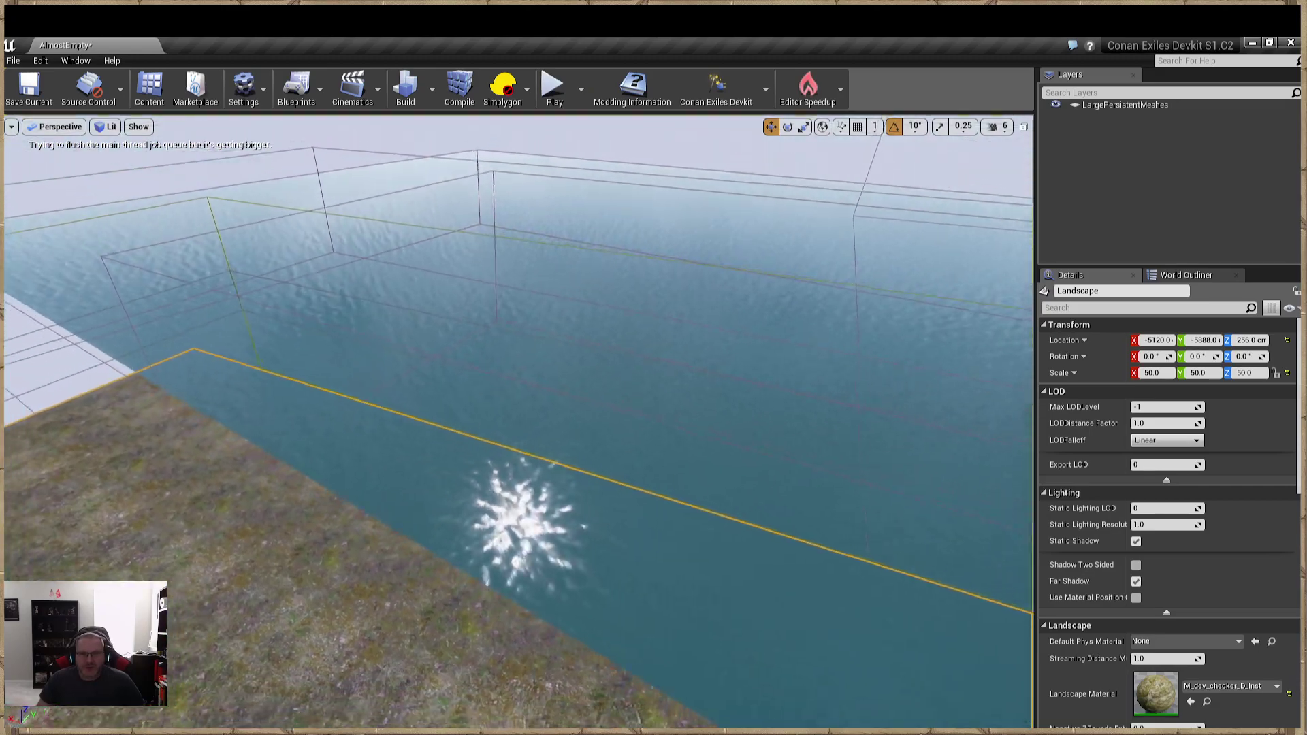
Select the SM_water_river_15 mesh in the water folder, frame it in the view and show its details.
right_click_drag(518, 421, 459, 362)
left_click(1187, 276)
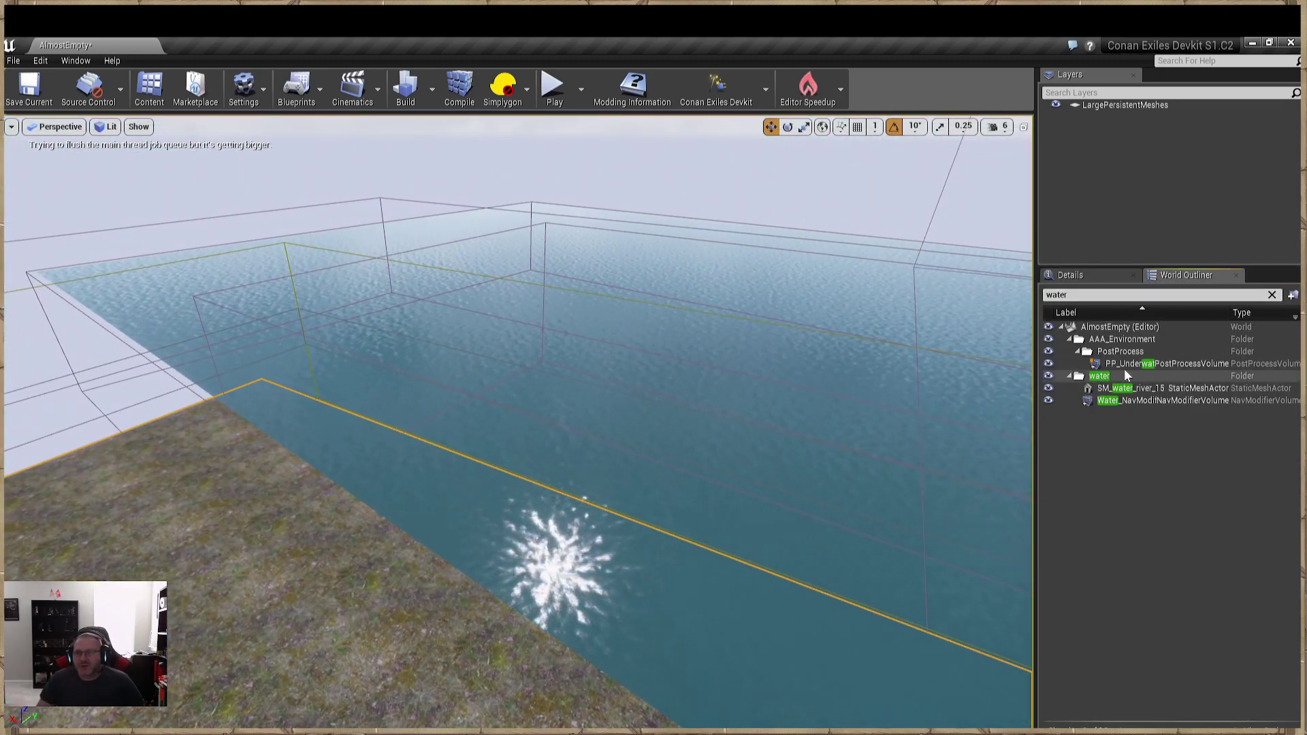
left_click(1120, 389)
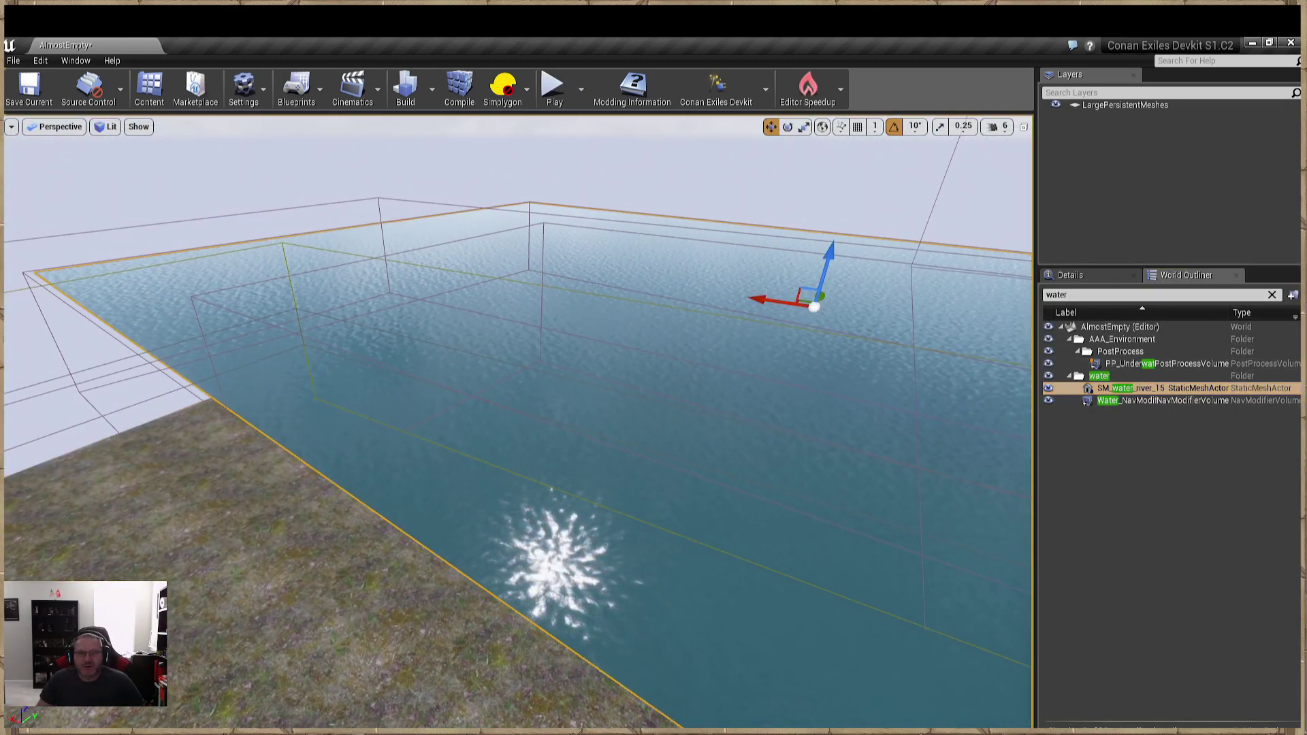
key("f")
left_click(1113, 277)
scroll(1167, 545, "down", 3)
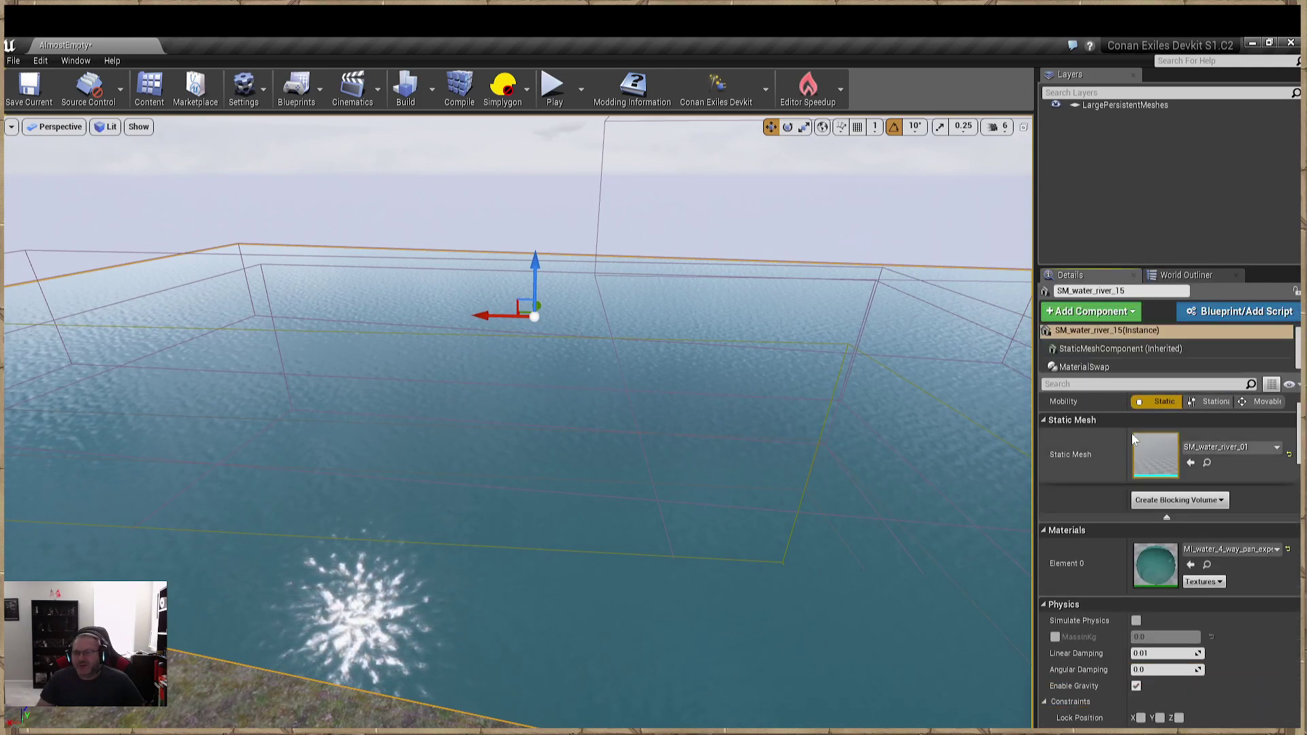
Search the properties of the water mesh instance and its StaticMeshComponent for "water", and clear the search.
left_click(1102, 382)
type("water")
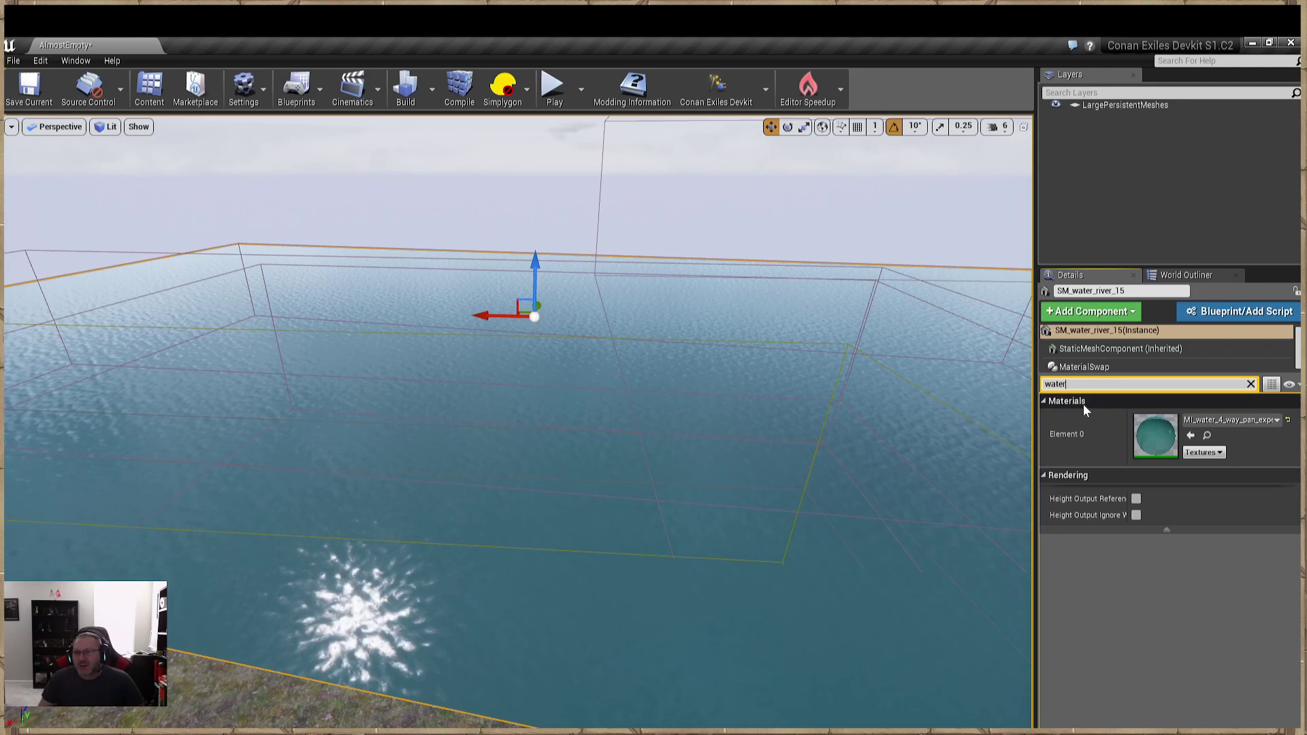
left_click(1102, 348)
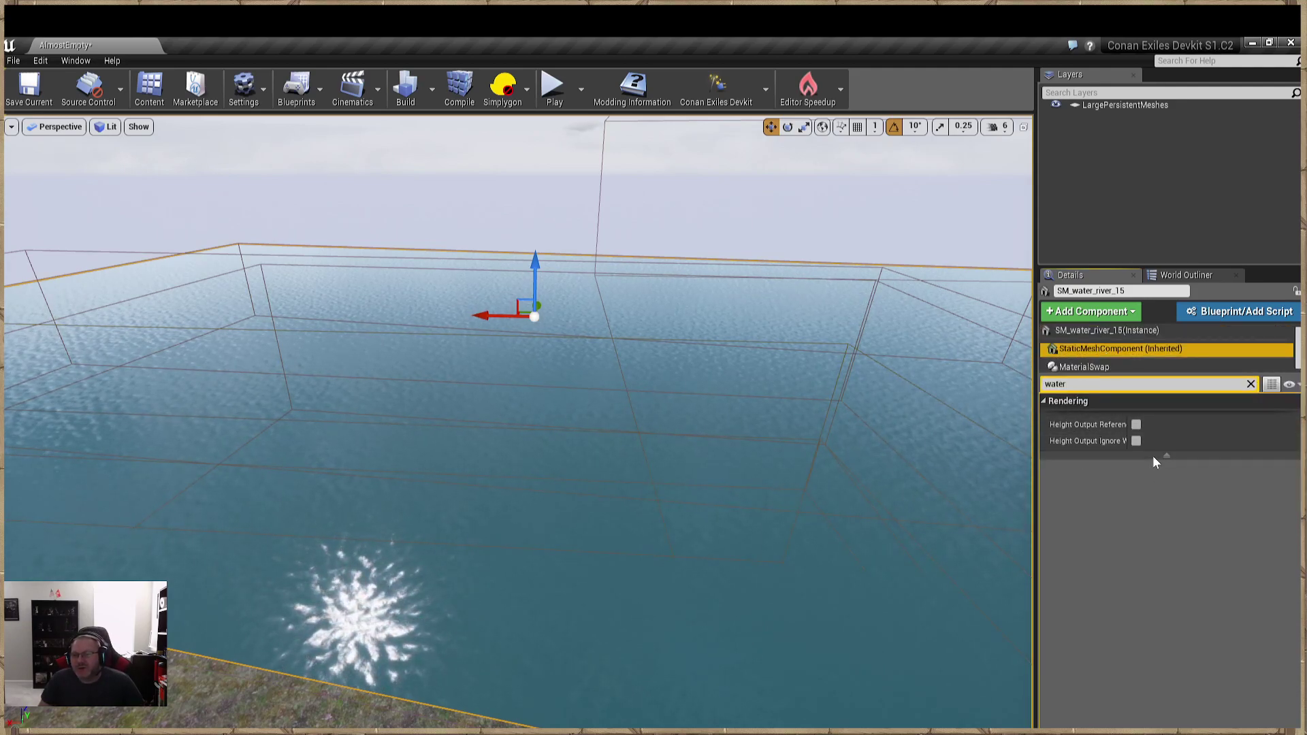
left_click(1119, 331)
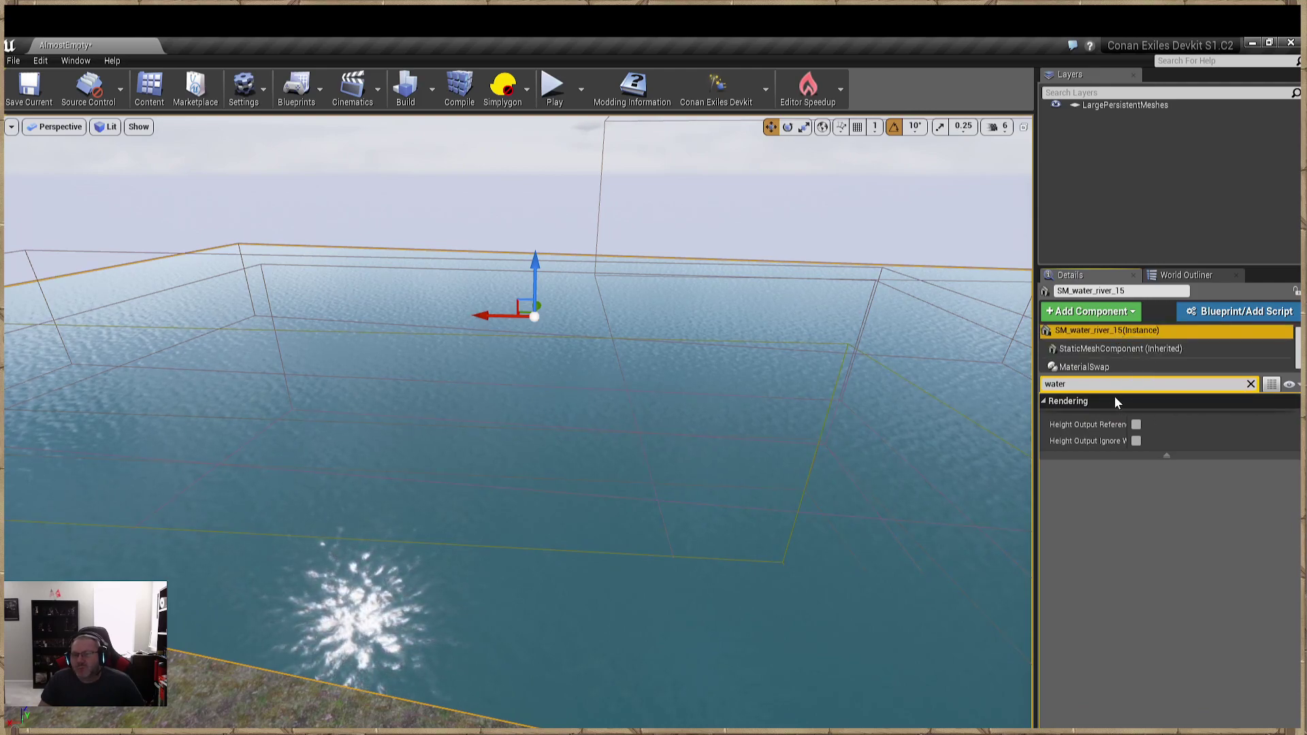
left_click(1251, 384)
scroll(1135, 413, "down", 1)
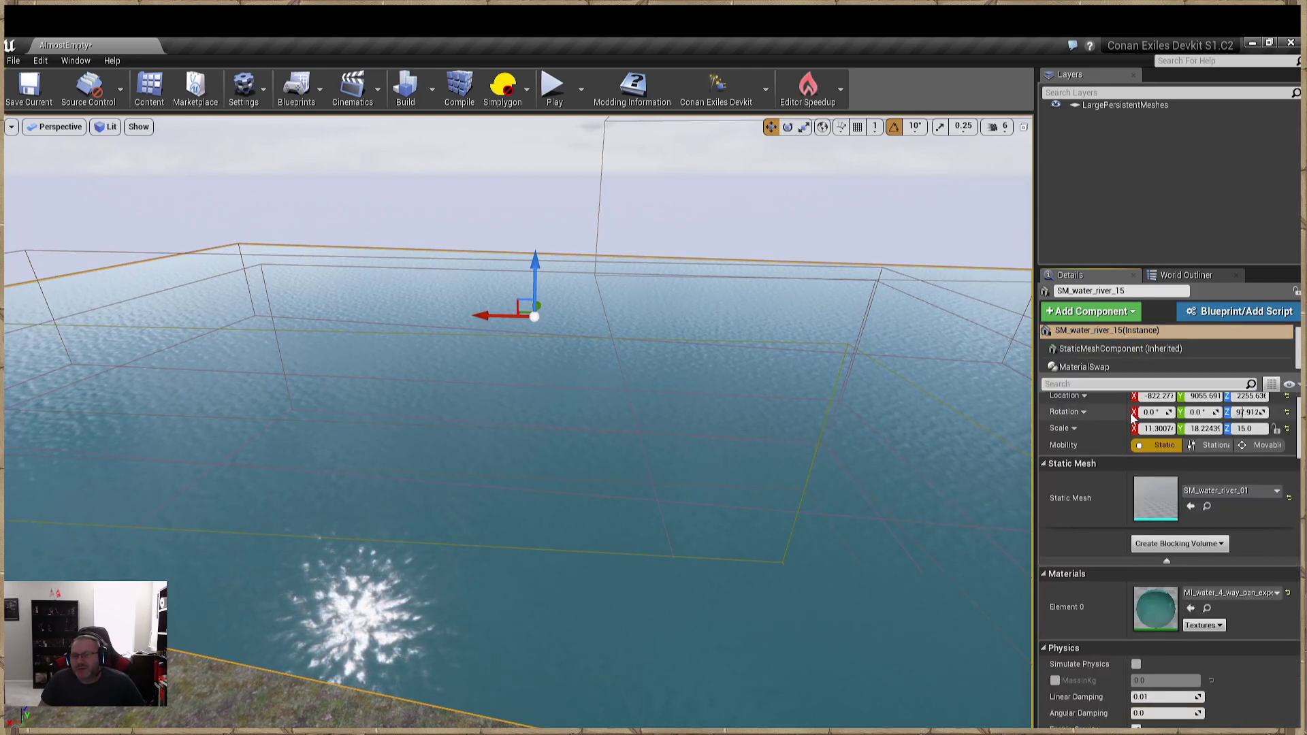
scroll(1139, 461, "up", 1)
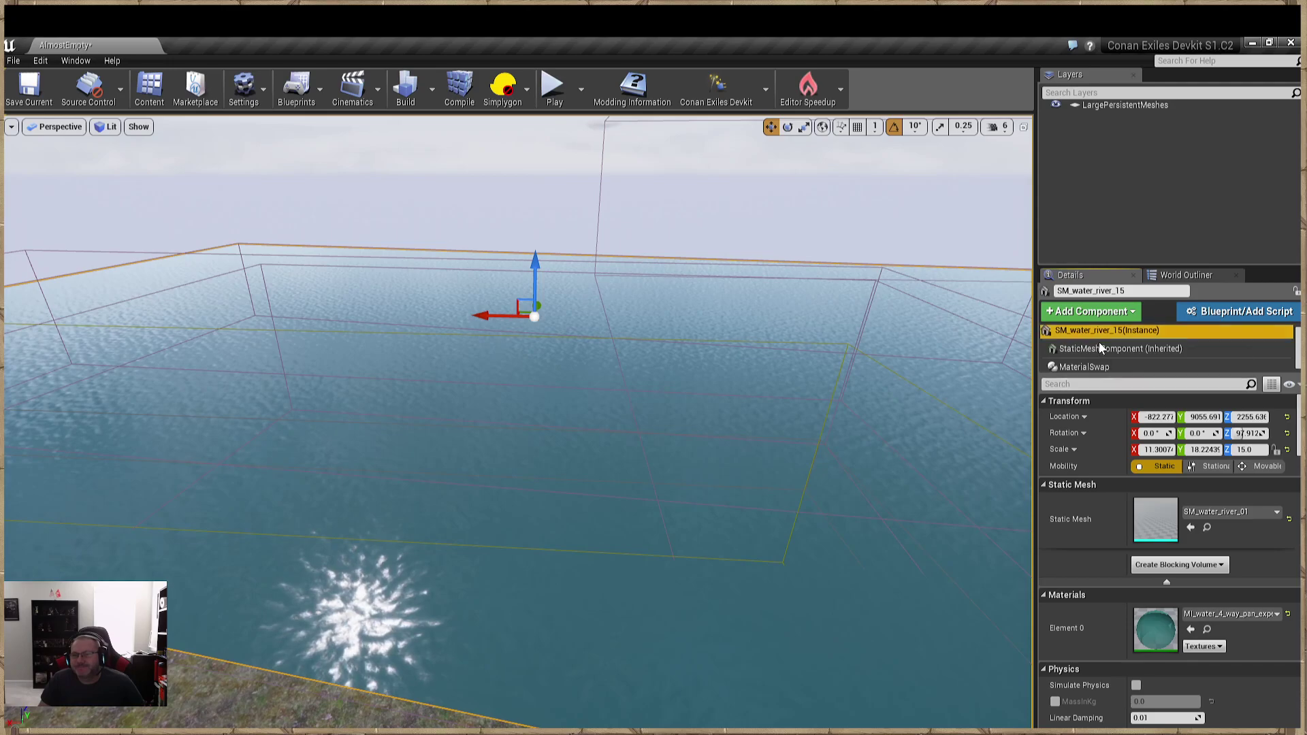
Clear the "water" filter from the World Outliner and return to the details of SM_water_river_15.
right_click_drag(598, 423, 647, 423)
left_click(685, 447)
left_click(685, 461)
right_click_drag(686, 461, 643, 459)
left_click(1184, 275)
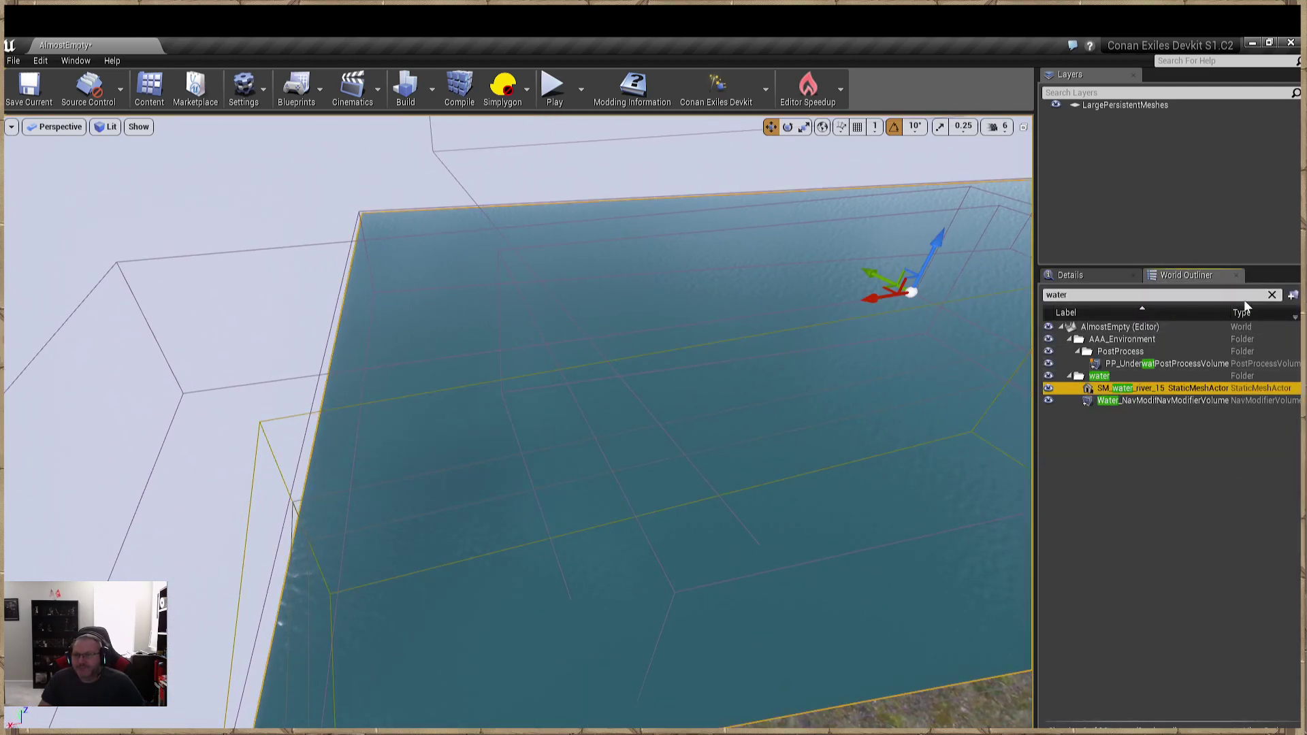
left_click(1273, 295)
left_click(1104, 276)
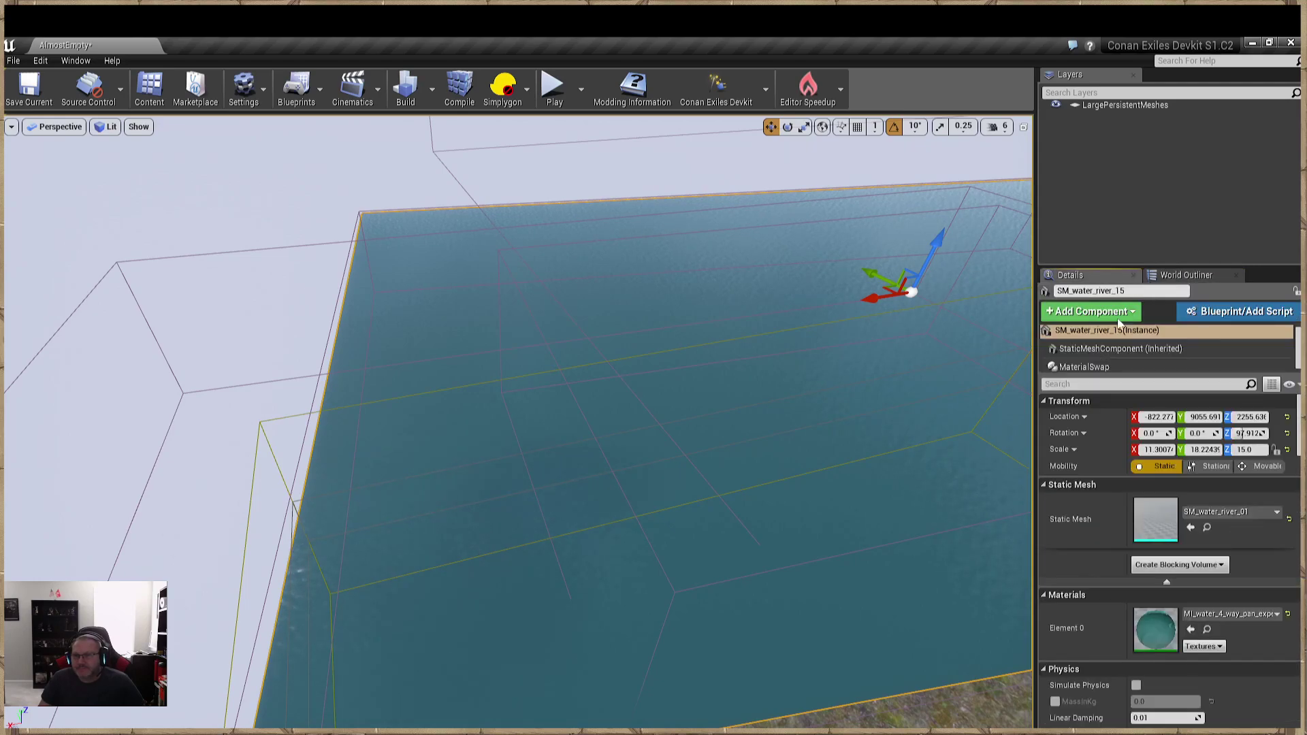
Go through the properties of SM_water_river_15 down to the Tags array in its Actor section.
scroll(1122, 463, "down", 10)
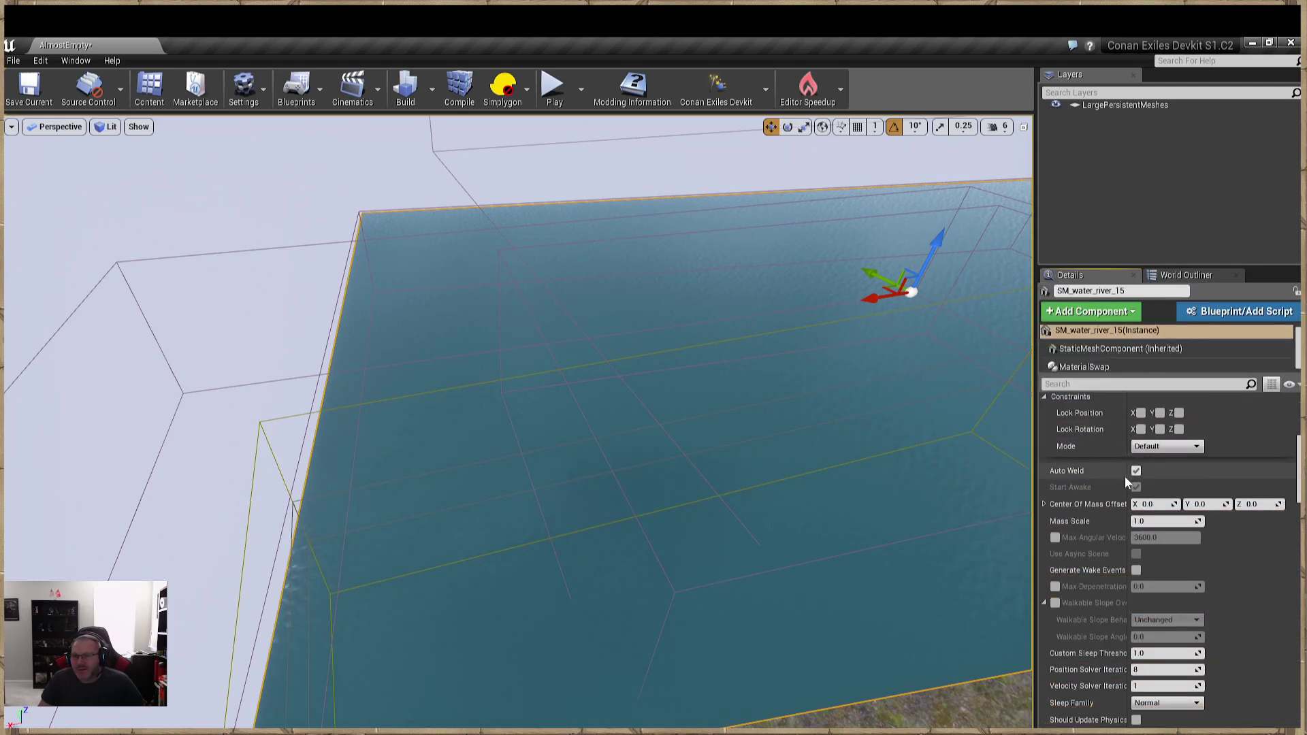
scroll(1130, 481, "down", 12)
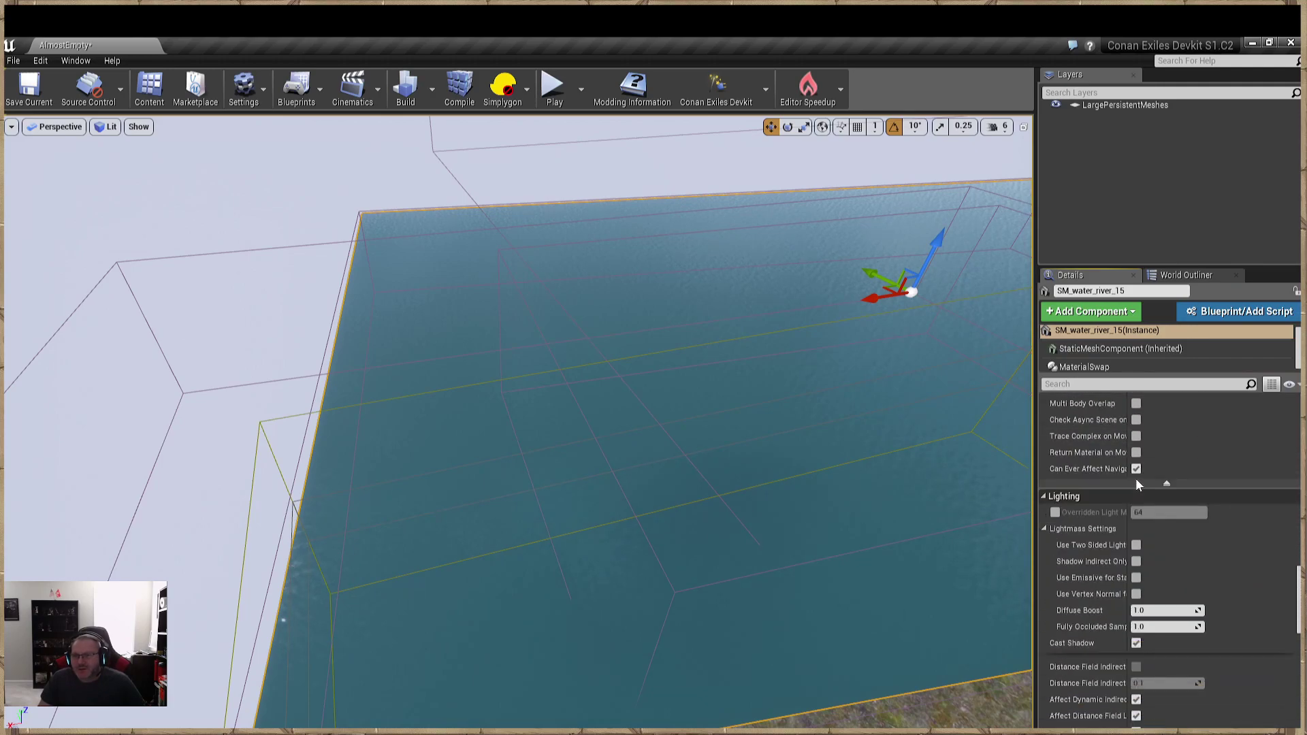
scroll(1137, 479, "down", 8)
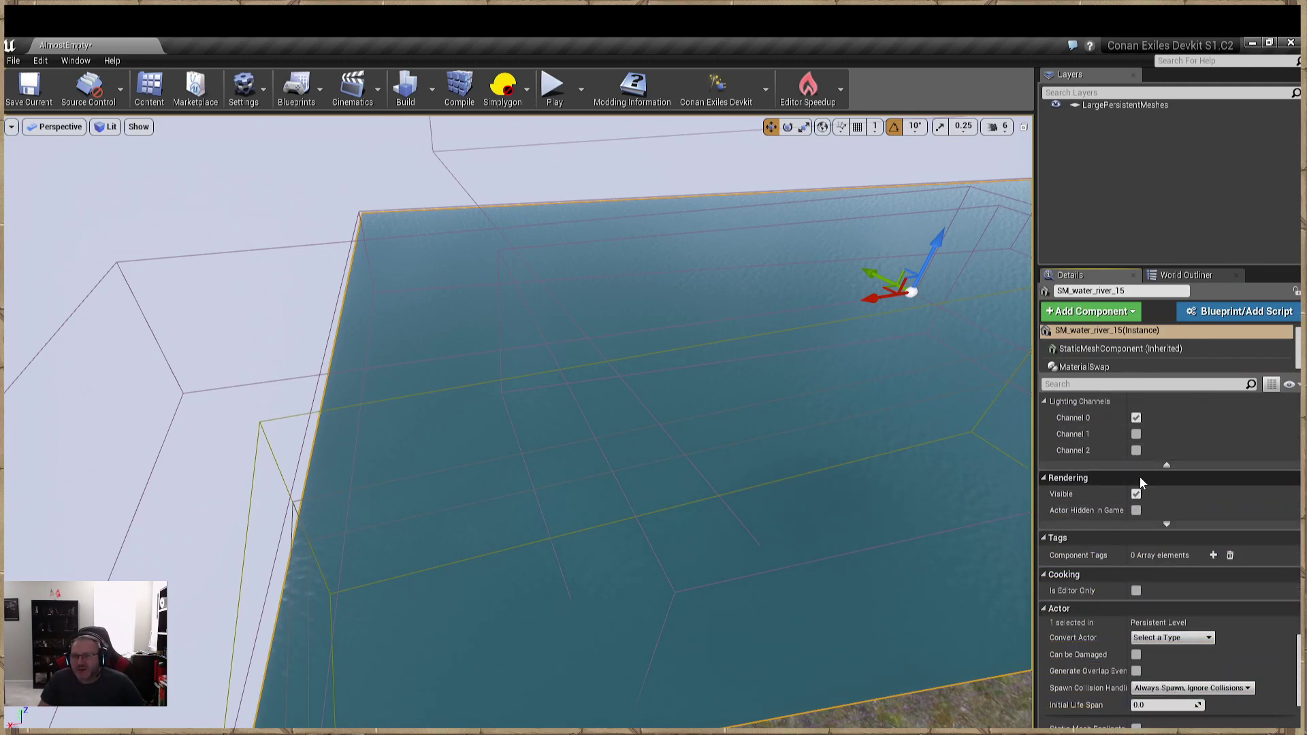
scroll(1141, 482, "down", 8)
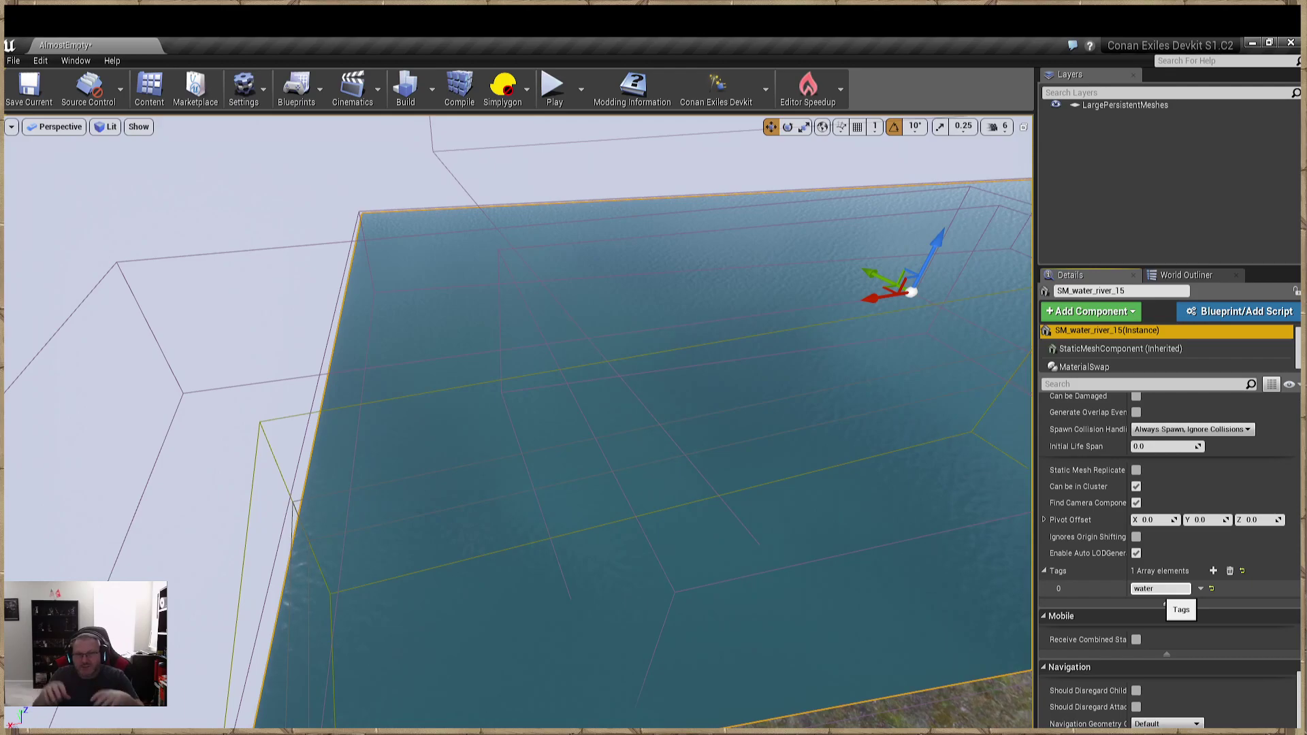
Fly the view beneath the water mesh to examine its underside and the boundaries of the surrounding volumes.
right_click_drag(536, 329, 459, 318)
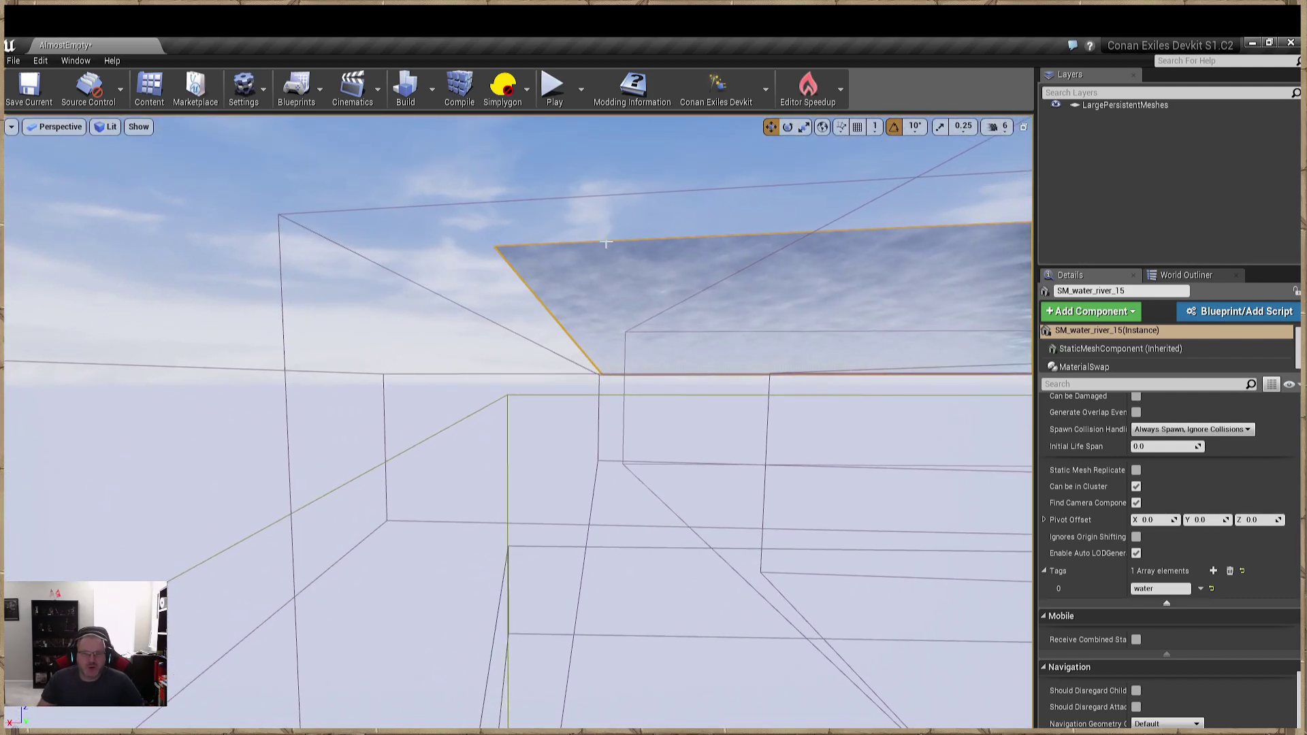
right_click_drag(672, 282, 531, 300)
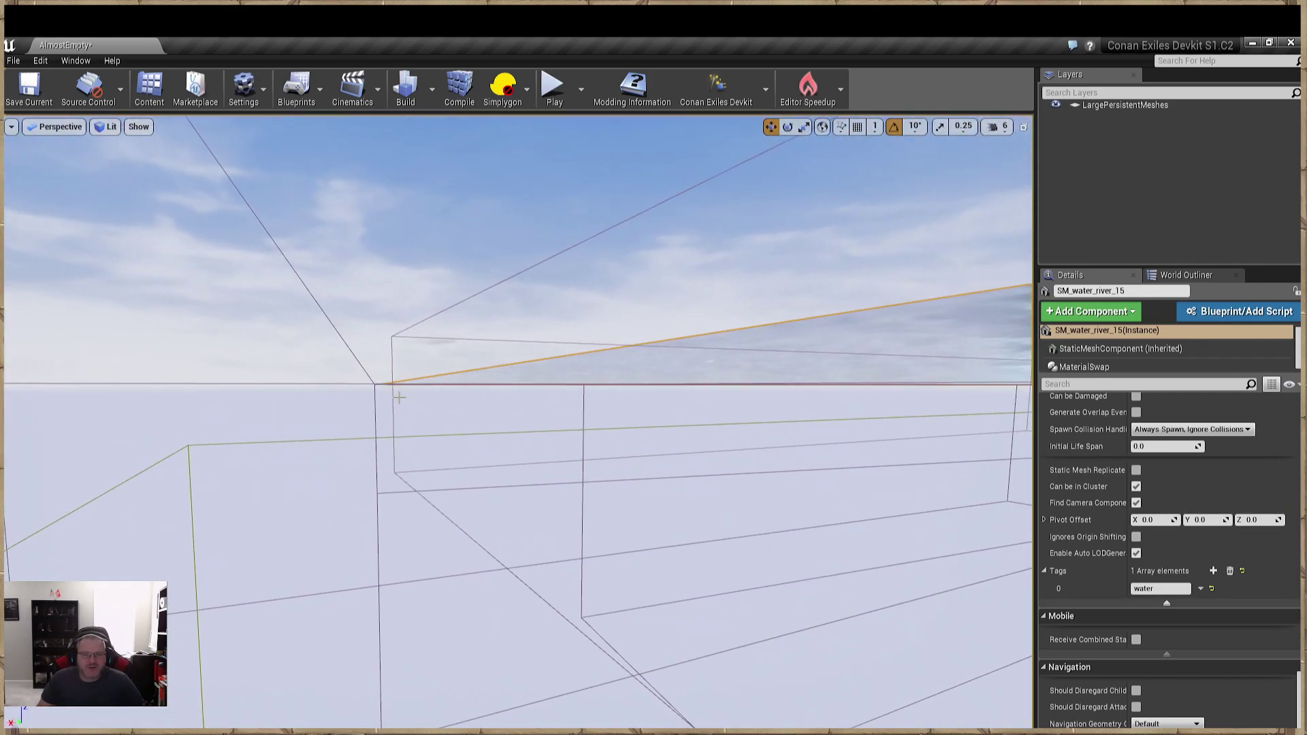
right_click_drag(860, 182, 996, 175)
mouse_move(517, 423)
right_mouse_down()
mouse_move(613, 320)
mouse_move(578, 491)
mouse_move(616, 461)
mouse_move(572, 455)
mouse_move(570, 436)
mouse_move(579, 473)
mouse_move(562, 453)
mouse_move(508, 473)
mouse_move(536, 441)
mouse_move(469, 467)
mouse_move(527, 436)
right_mouse_up()
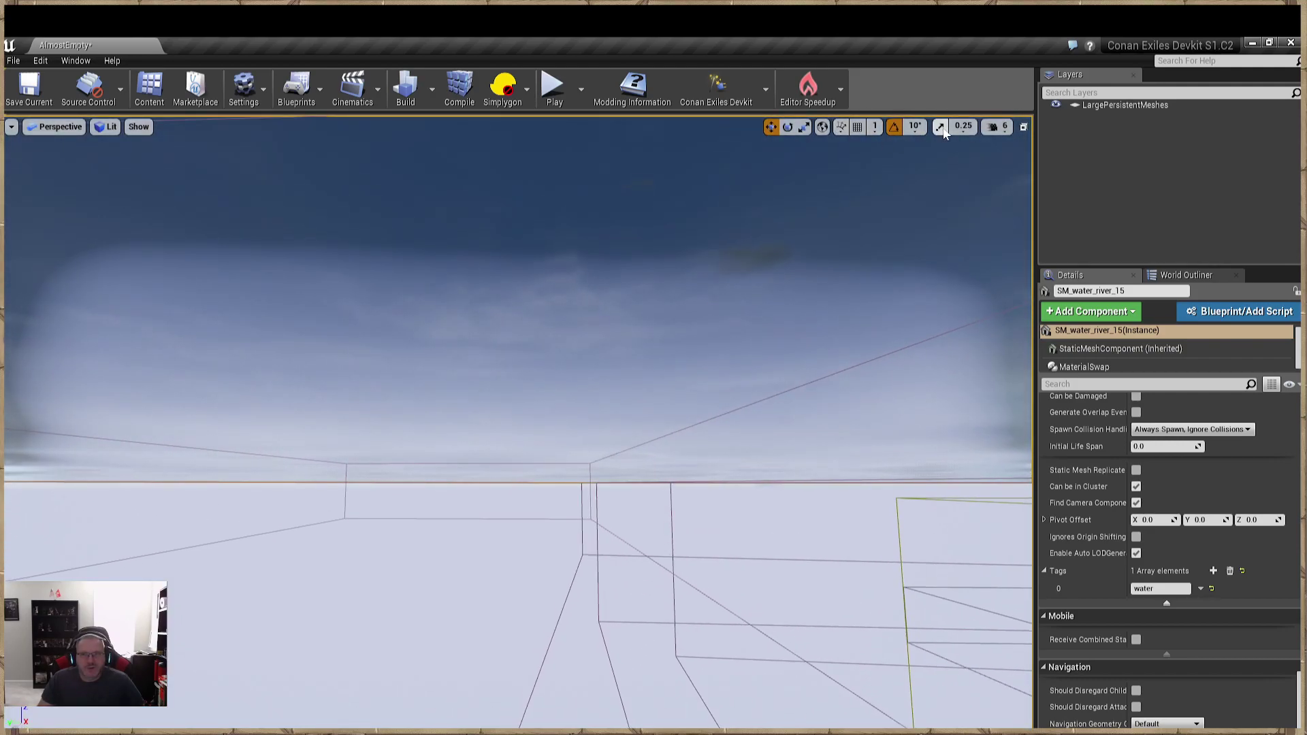
Set the camera speed to 1 and move slowly up and down at the waterline to examine the surface.
left_click(1001, 126)
left_click_drag(1001, 157, 991, 158)
right_click_drag(518, 422, 625, 429)
key("e")
key("q")
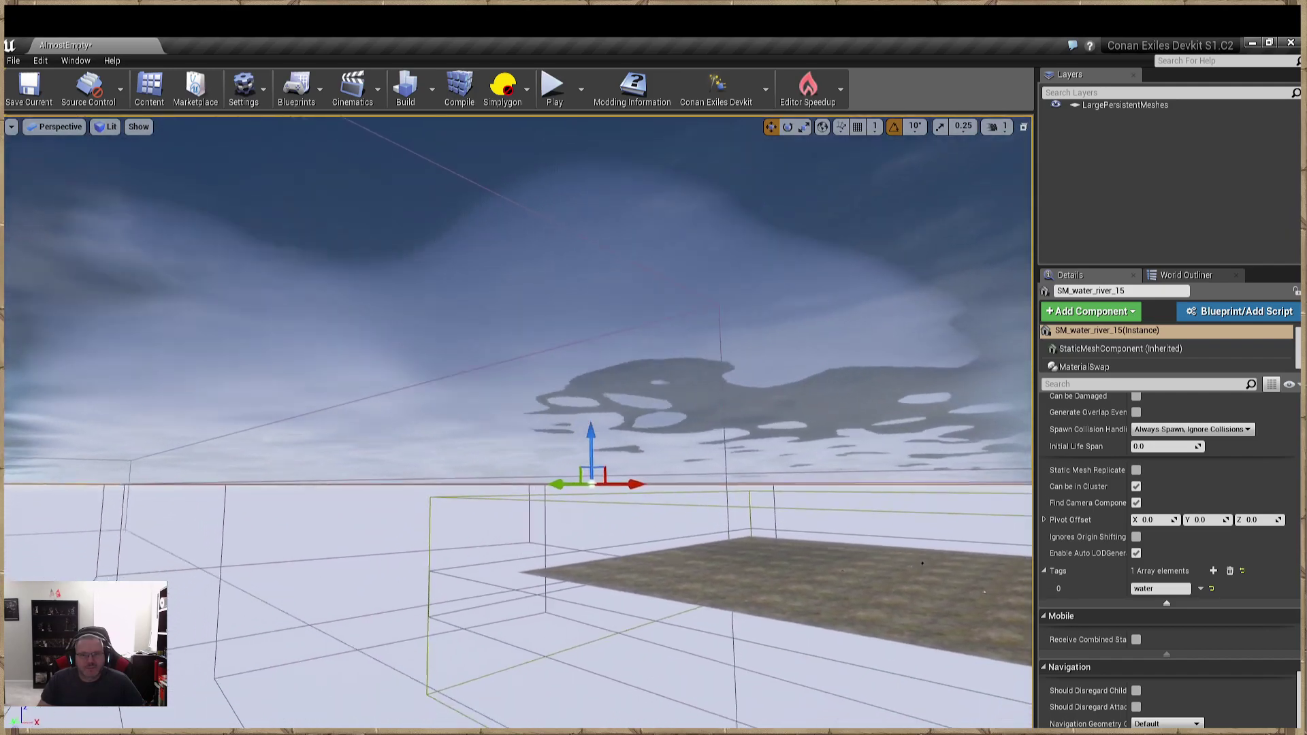
mouse_move(504, 381)
right_mouse_down()
mouse_move(544, 391)
mouse_move(579, 378)
mouse_move(504, 399)
right_mouse_up()
mouse_move(849, 220)
right_mouse_down()
mouse_move(885, 231)
mouse_move(851, 210)
right_mouse_up()
Set the camera speed to 4 and view the water mesh and its volumes from above the landscape.
left_click(993, 126)
key("d")
right_click_drag(517, 383, 517, 383)
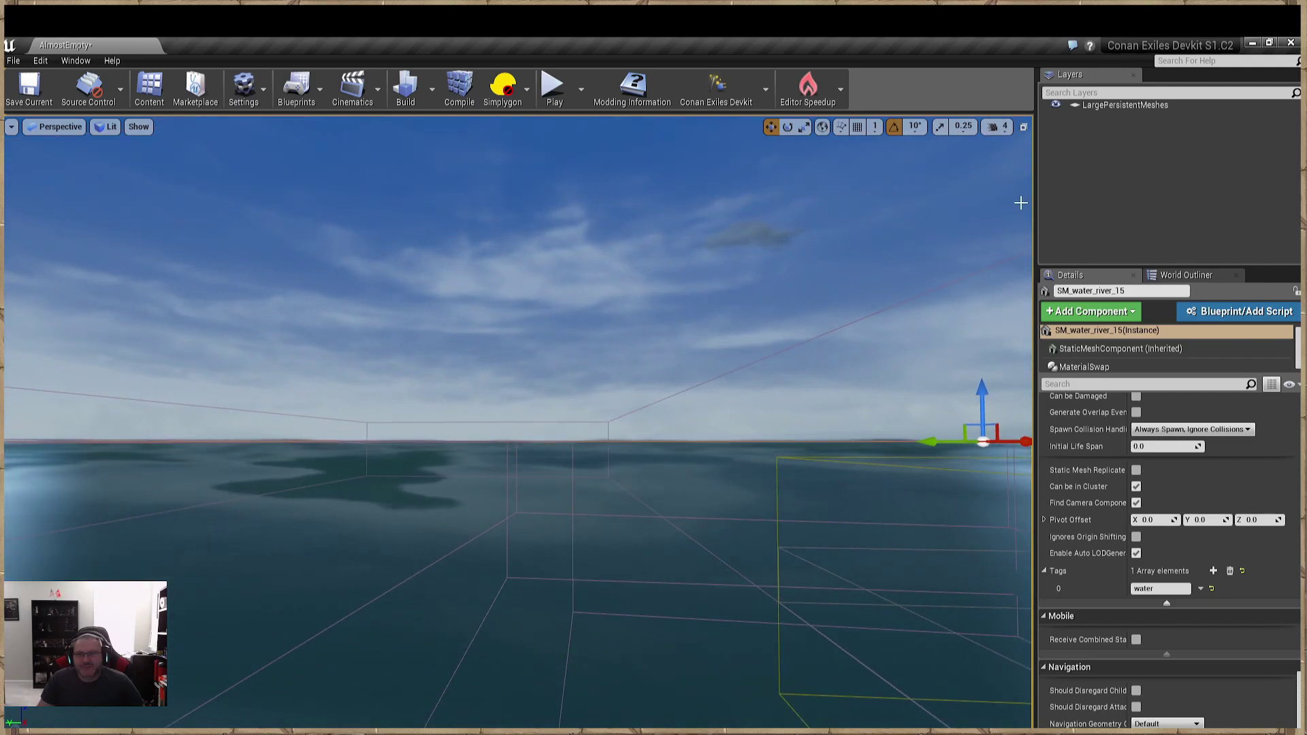
right_click_drag(498, 505, 524, 475)
scroll(523, 472, "down", 1)
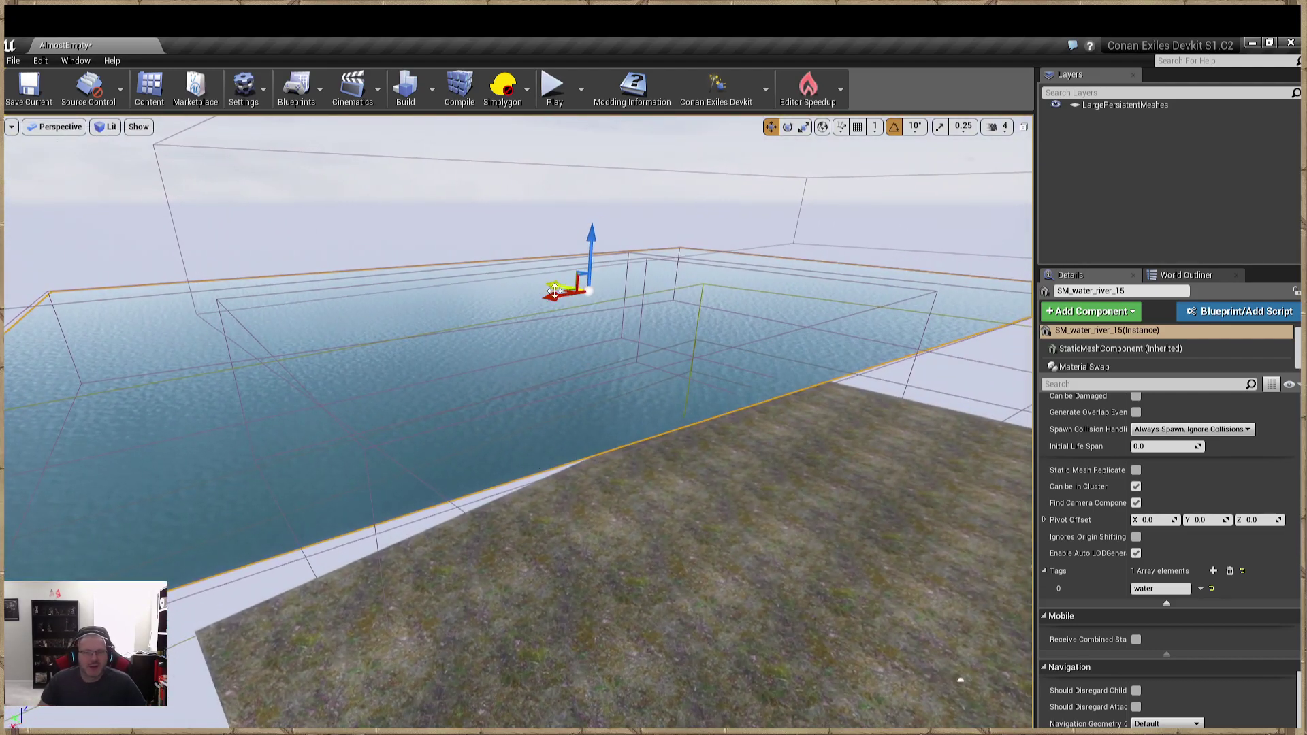
Bring the view close to the water surface and undo the last change.
right_click_drag(589, 261, 589, 261)
right_click_drag(571, 389, 610, 415)
key("ctrl+z")
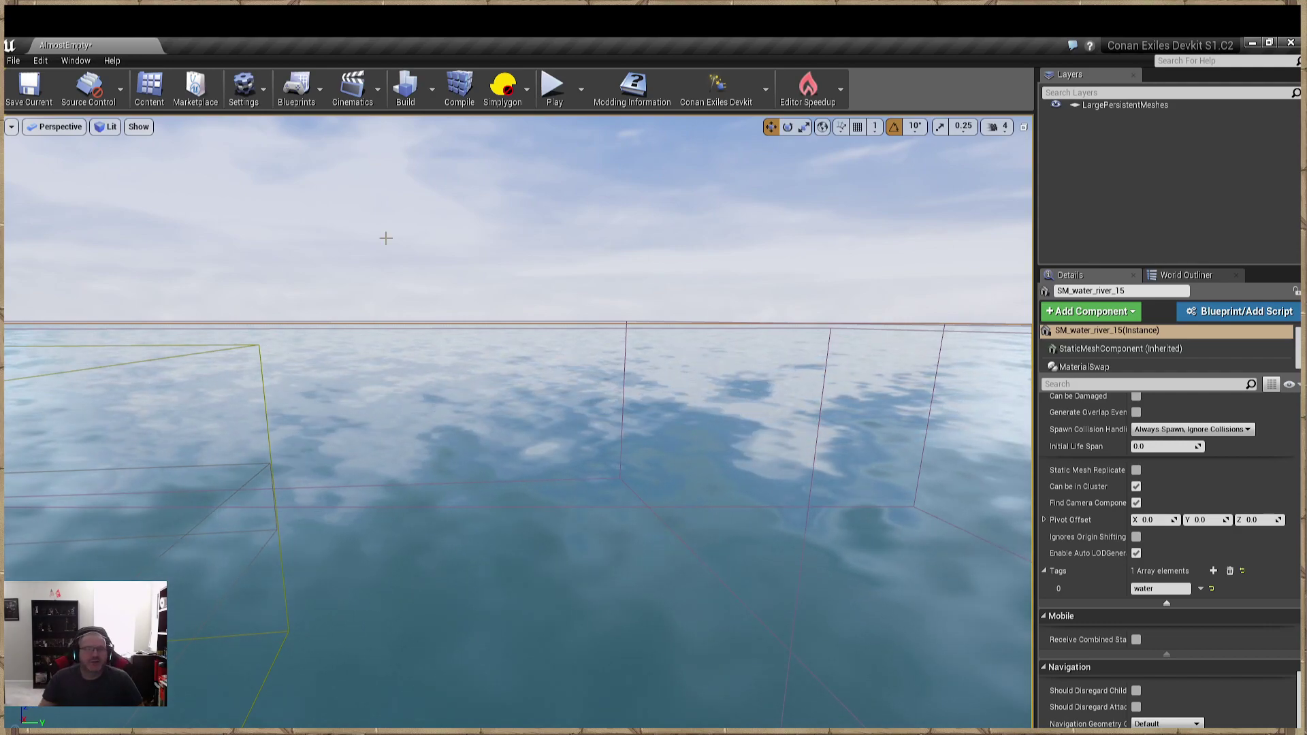
Switch the viewport to the Left orthographic view and bring the water mesh and all its volumes into view.
left_click(64, 128)
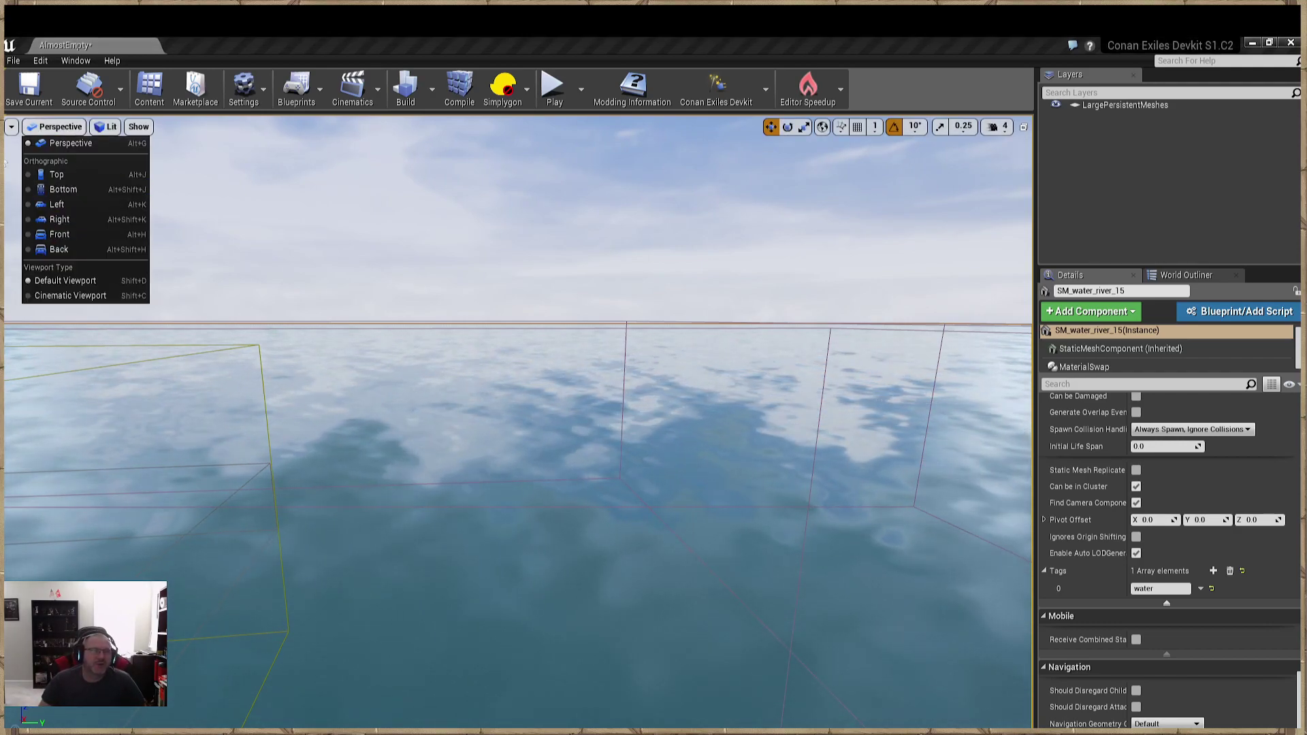
left_click(75, 143)
left_click(78, 130)
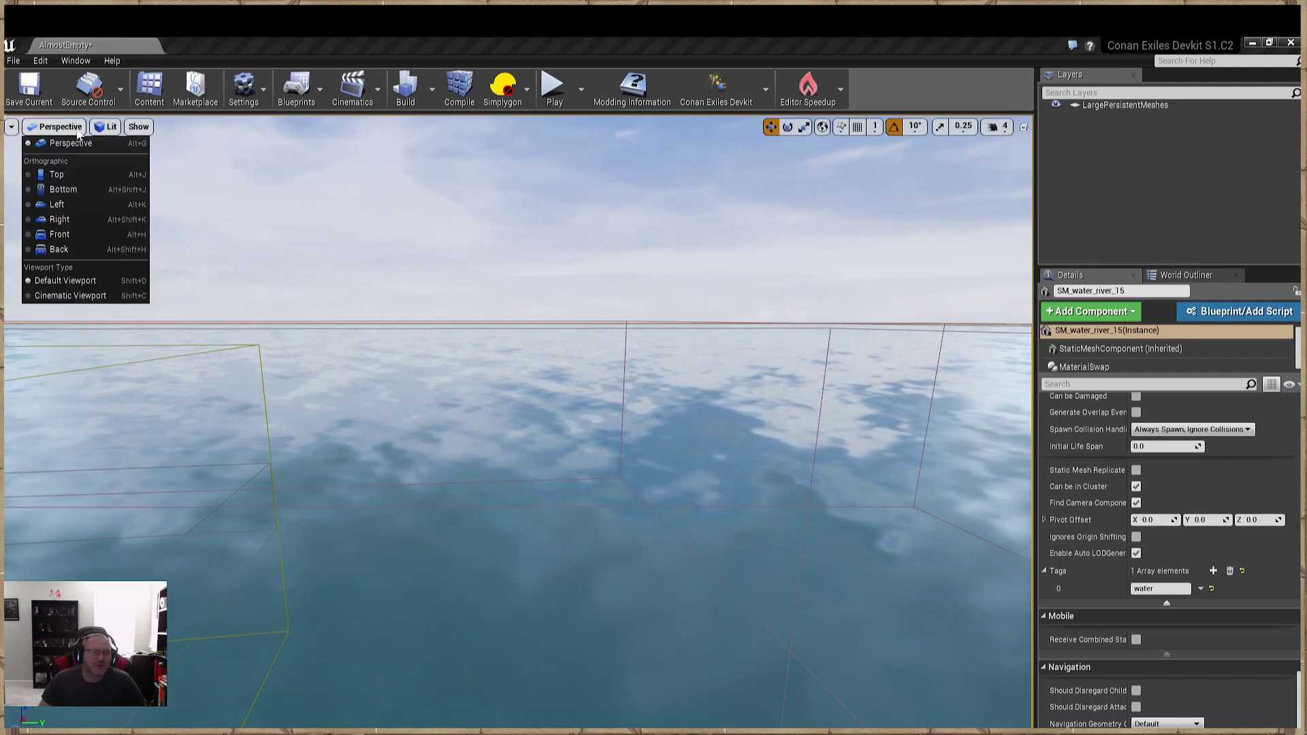
left_click(73, 205)
scroll(510, 357, "down", 20)
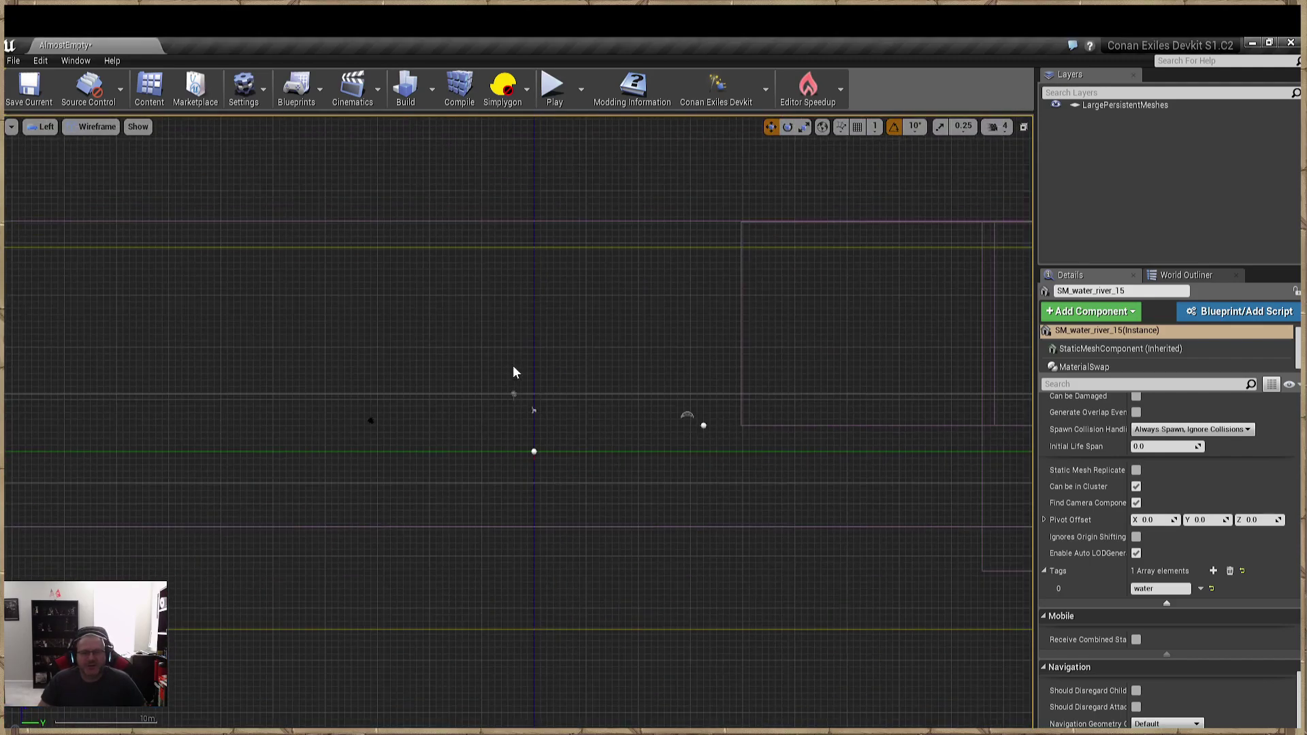
scroll(516, 383, "up", 6)
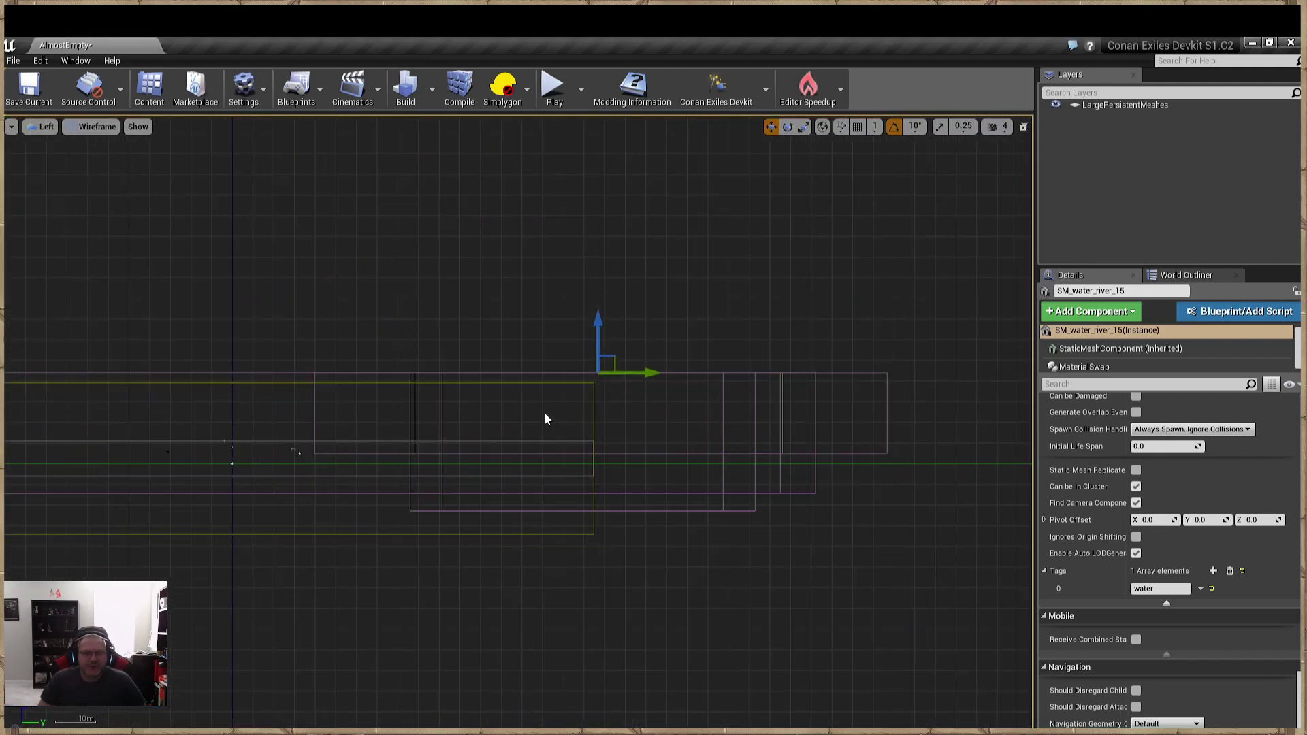
right_click_drag(620, 414, 344, 370)
scroll(547, 334, "down", 6)
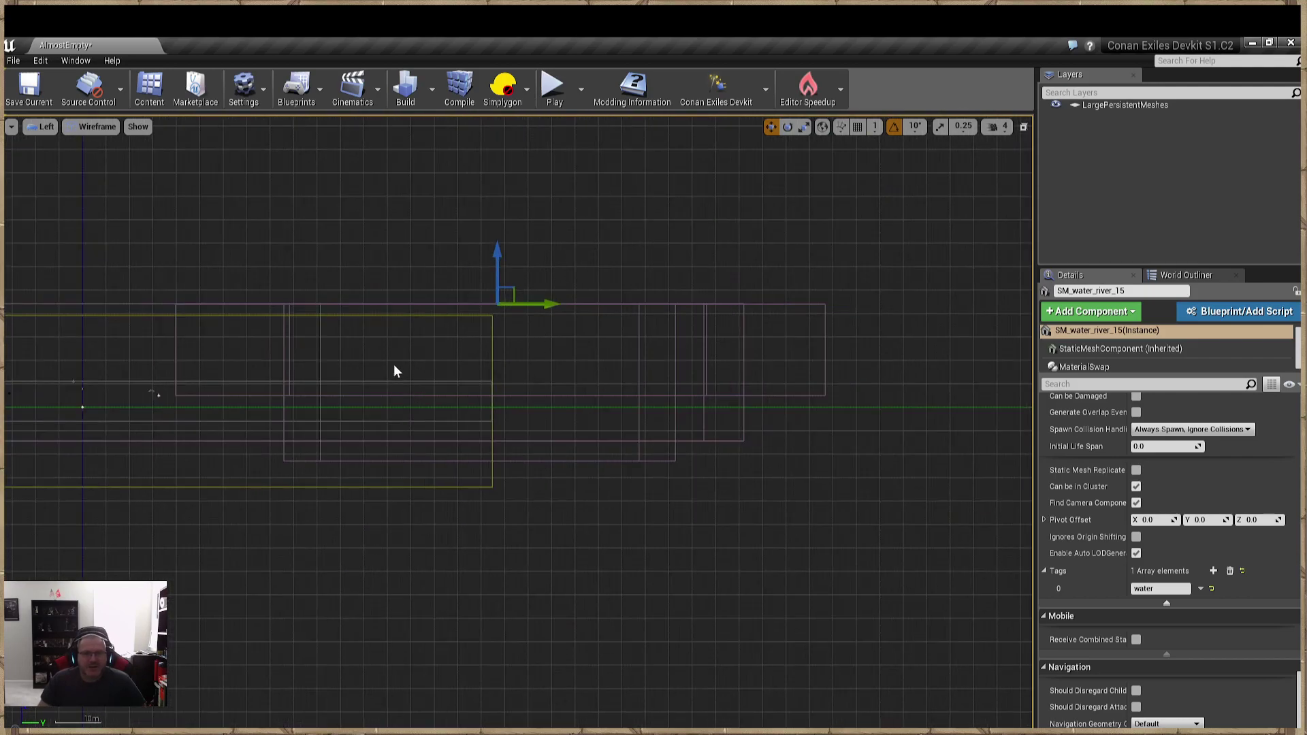
Examine up close how the top edges of the volumes line up with the water mesh in the side view.
right_click_drag(344, 471, 725, 519)
scroll(278, 414, "up", 1)
scroll(873, 350, "up", 3)
right_click_drag(840, 345, 581, 344)
scroll(783, 344, "up", 5)
right_click_drag(678, 361, 622, 402)
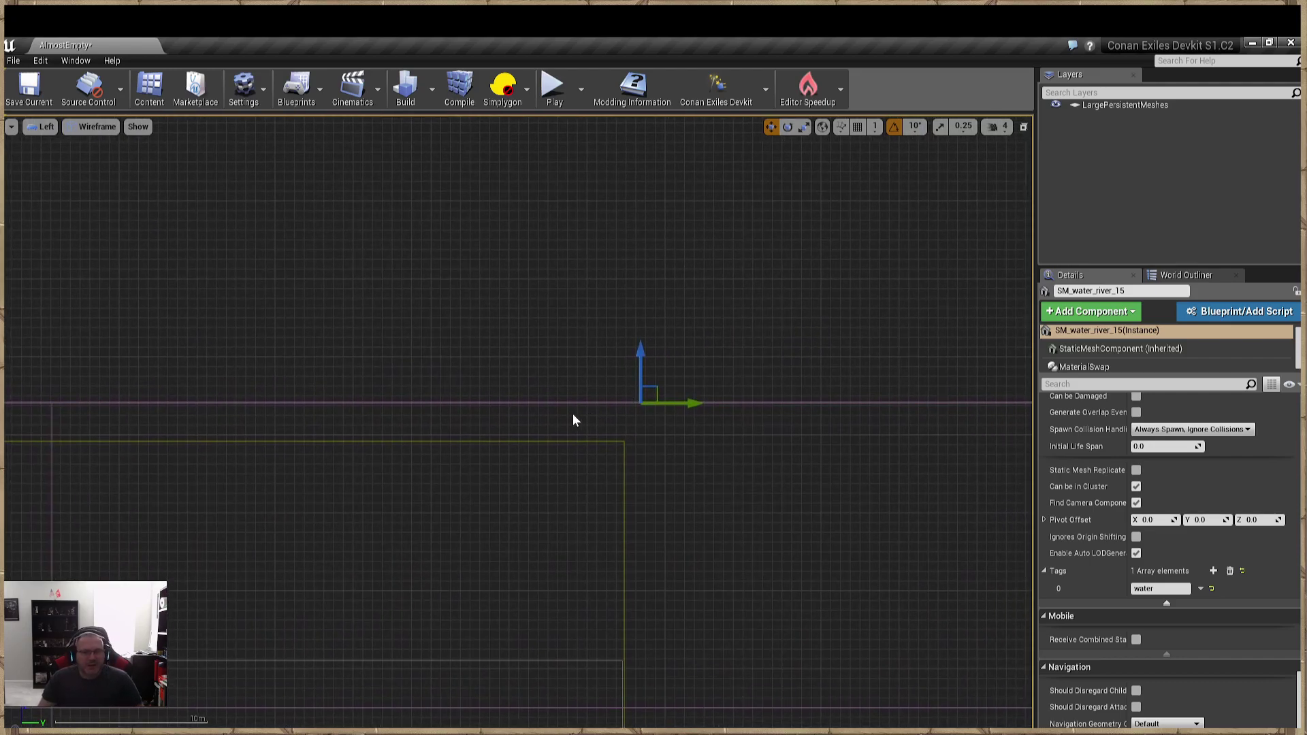
scroll(576, 423, "down", 2)
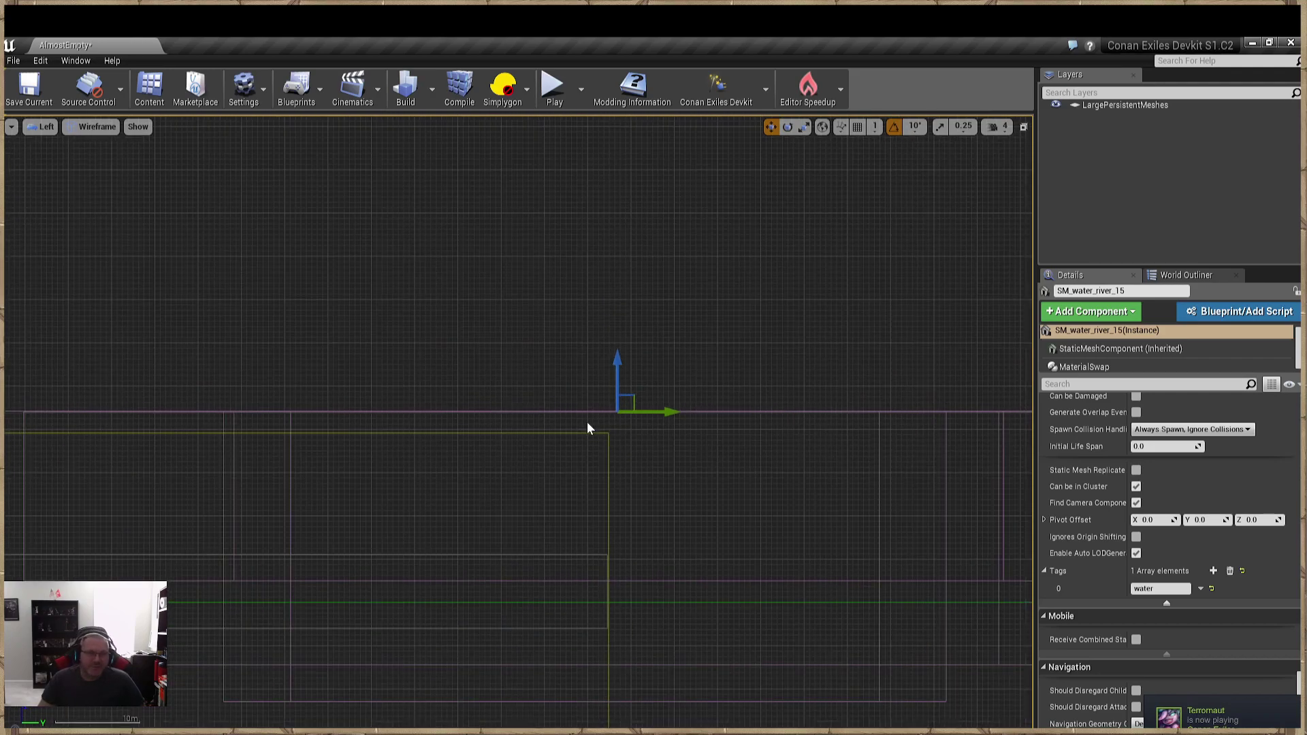
scroll(659, 409, "up", 11)
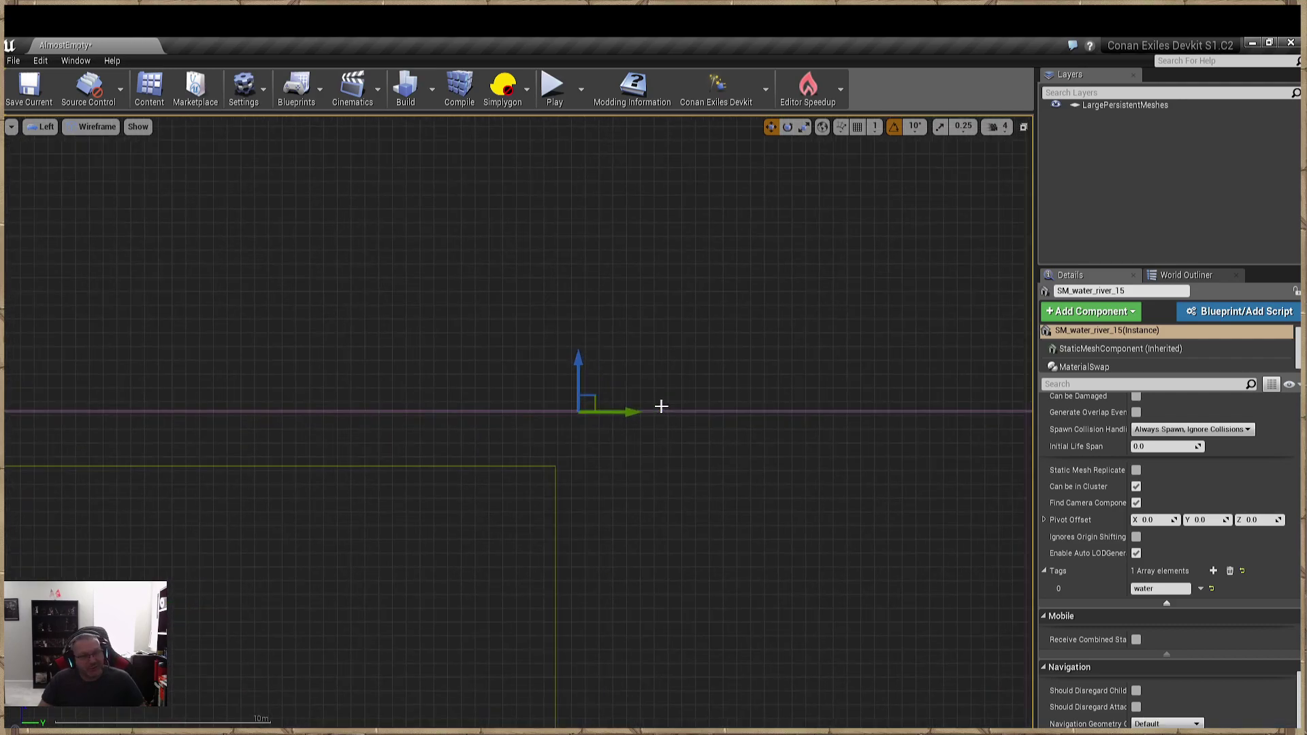
scroll(563, 481, "up", 2)
scroll(560, 482, "up", 1)
scroll(554, 436, "down", 1)
scroll(558, 433, "down", 1)
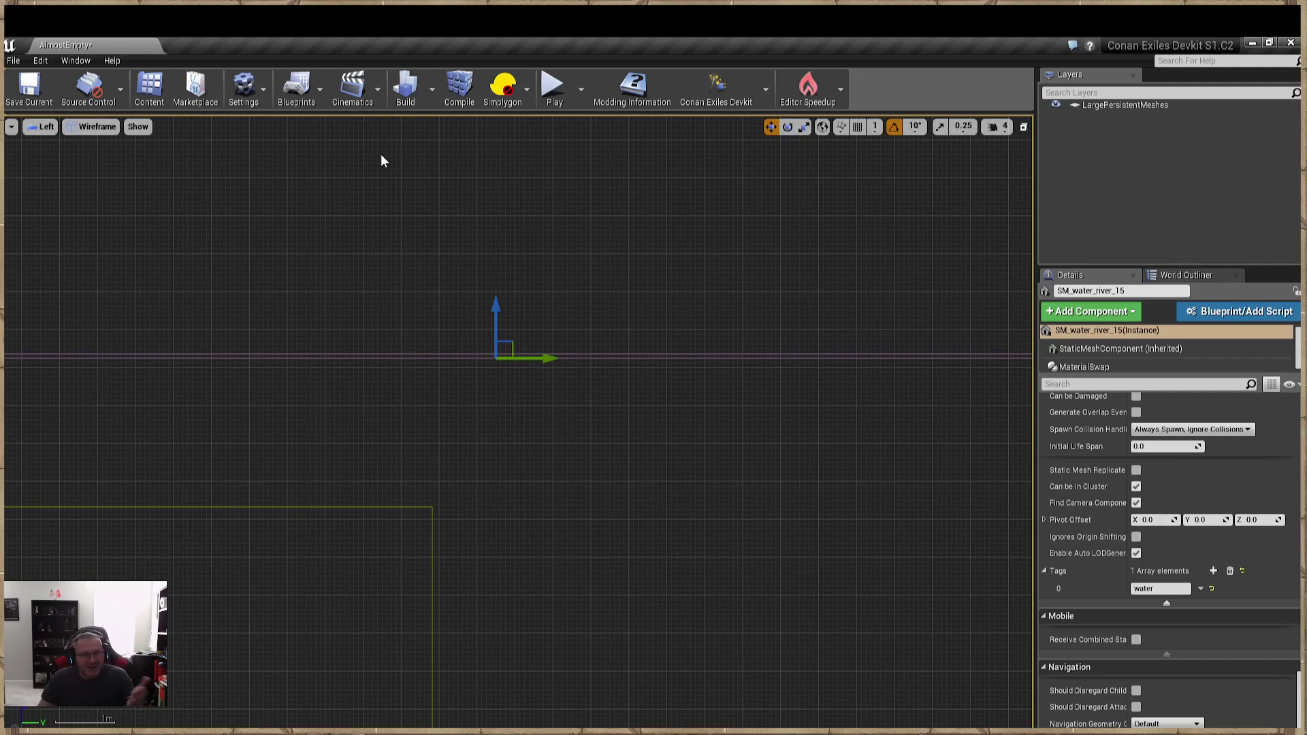
Search the placeable actor classes for "phy" to find the Physics Volume.
left_click(74, 60)
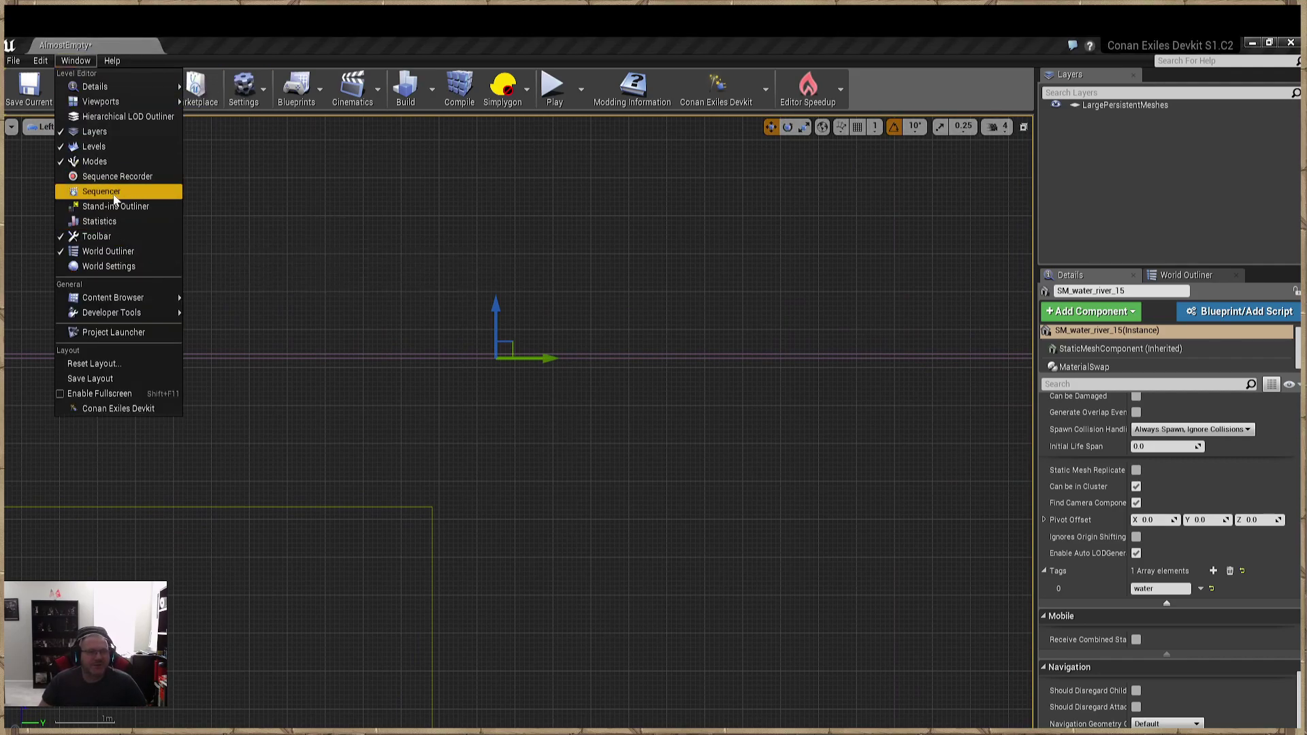
left_click(95, 162)
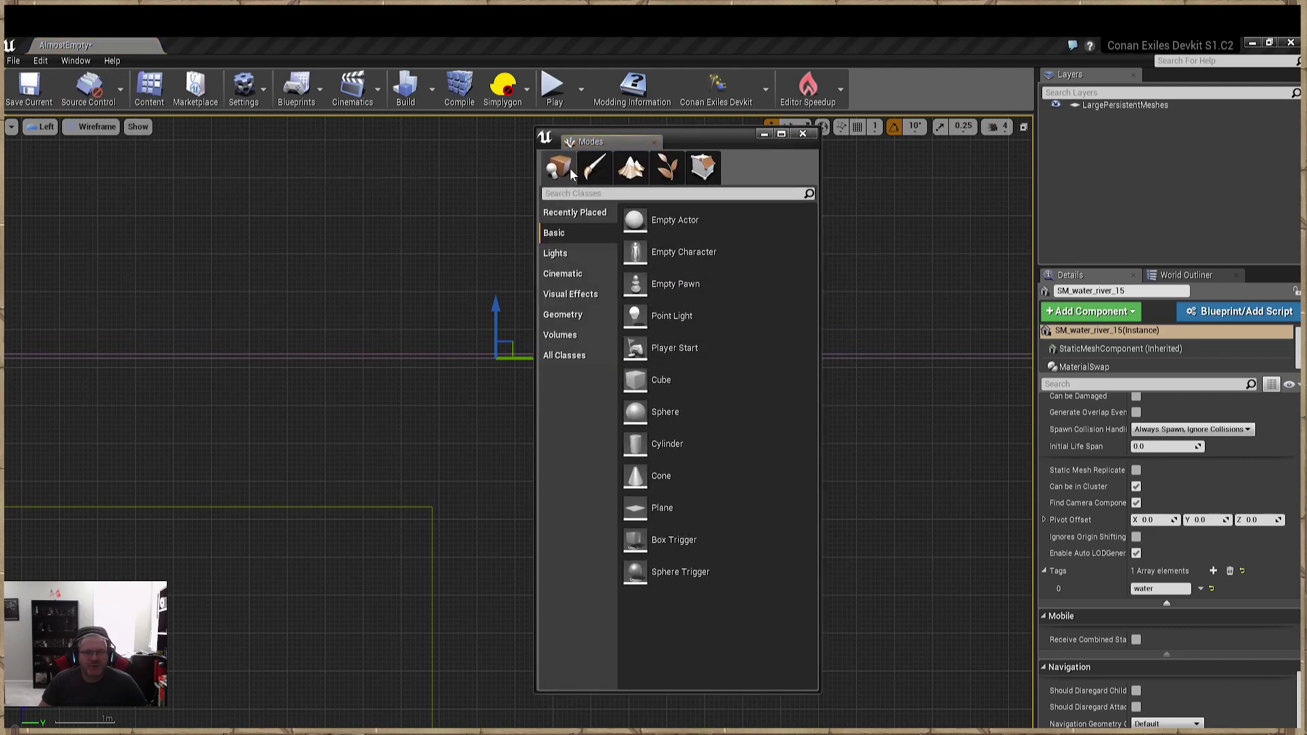
type("phy")
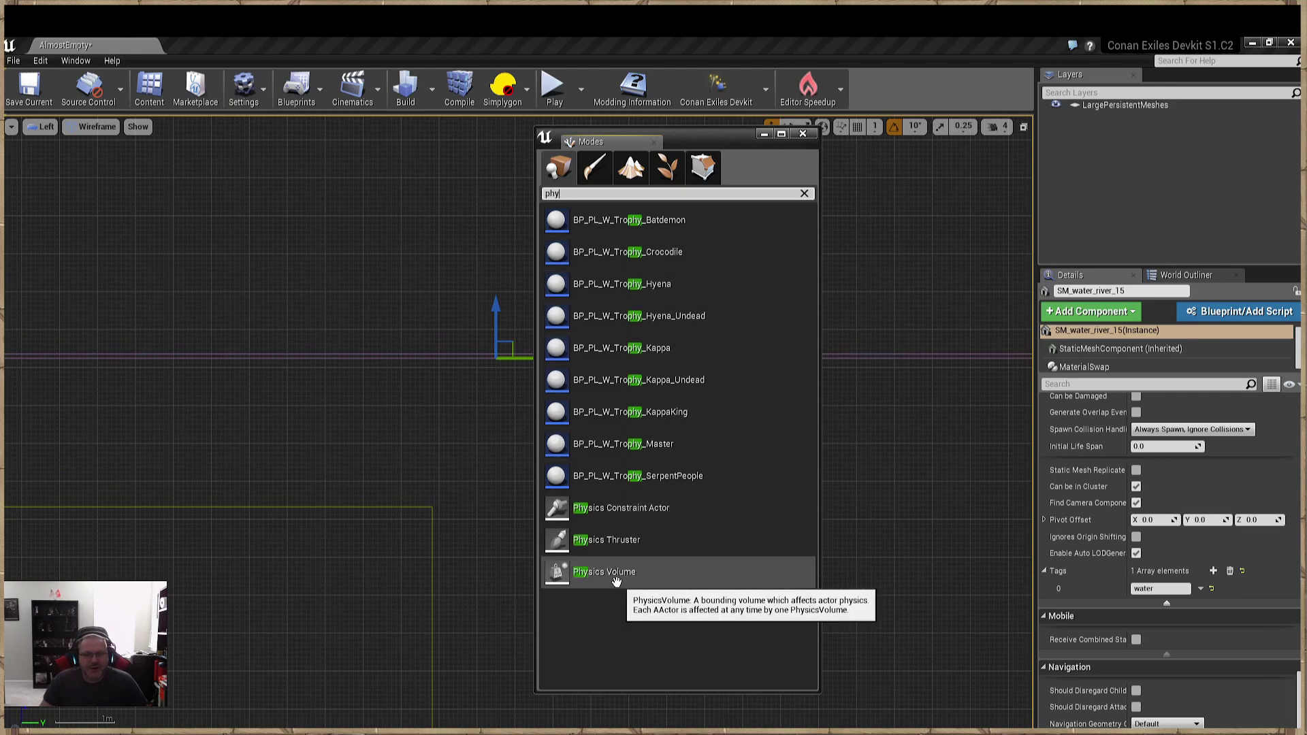
Switch the viewport to Perspective and bring the dry part of the landscape into view.
left_click(43, 126)
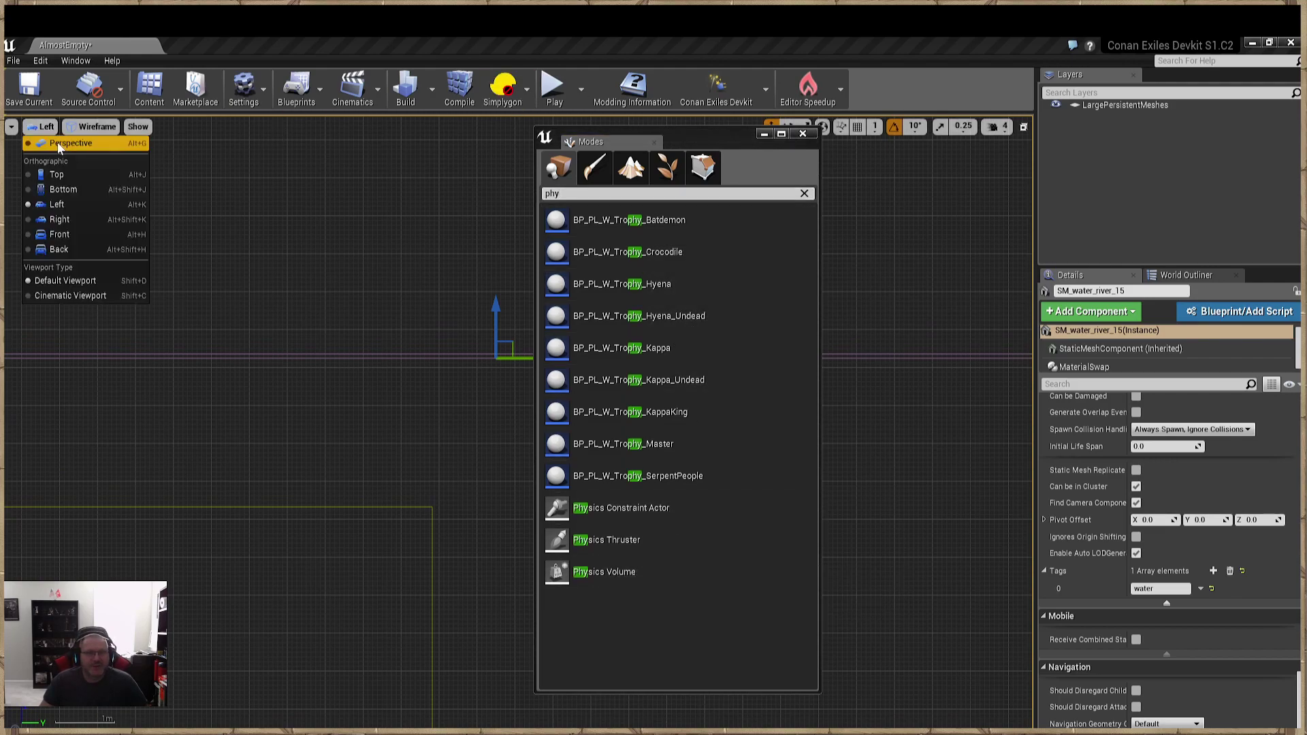
left_click(45, 147)
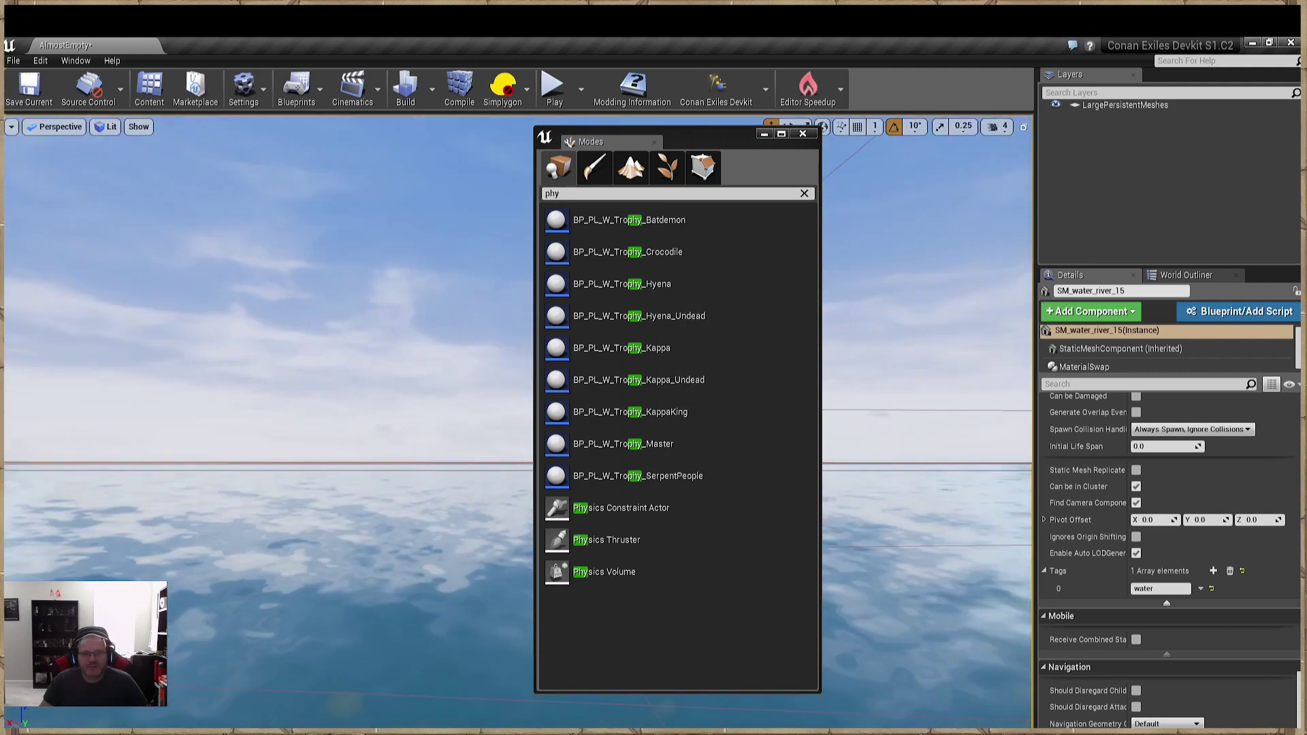
right_click_drag(272, 408, 7, 490)
key("w")
key("w")
key("w")
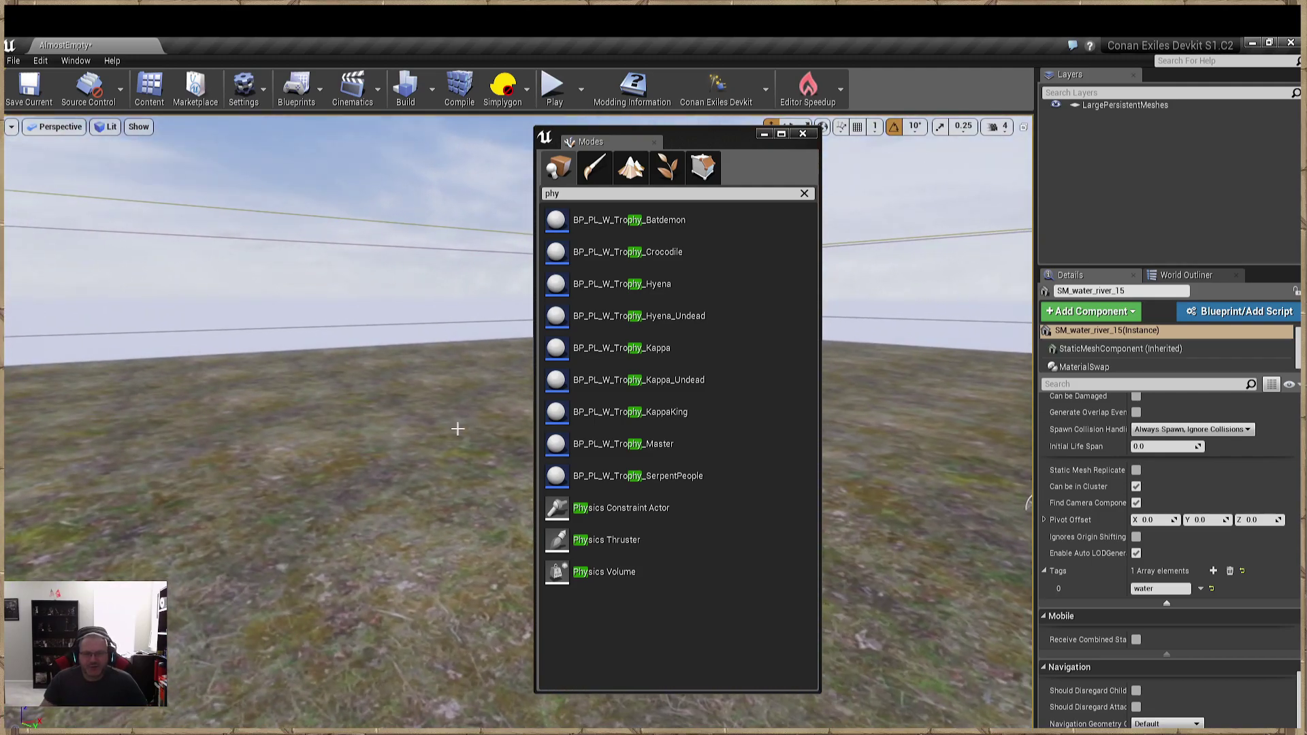
Place a Physics Volume on the dry landscape and show its transform and character movement settings.
left_click_drag(618, 566, 333, 526)
right_click_drag(333, 526, 443, 521)
key("a")
key("w")
key("a")
right_click_drag(344, 415, 286, 429)
key("d")
key("s")
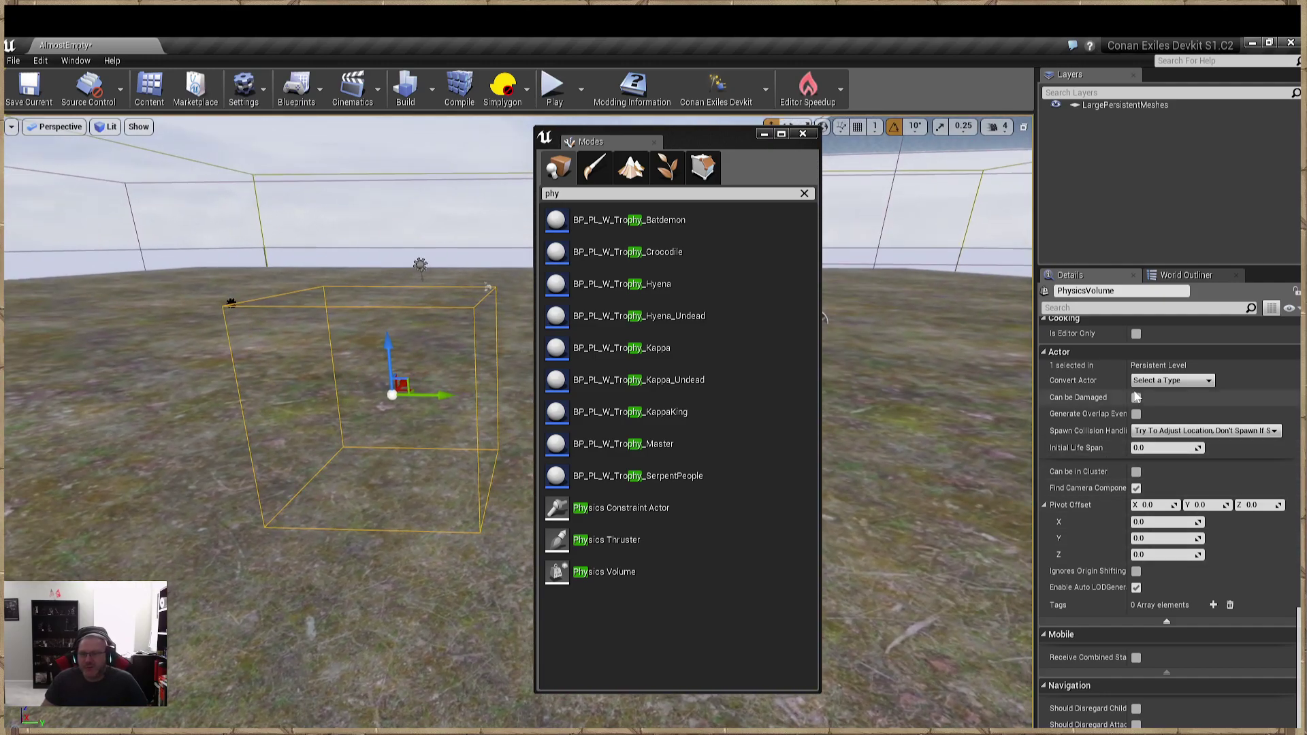
scroll(1116, 463, "up", 10)
scroll(1134, 425, "up", 10)
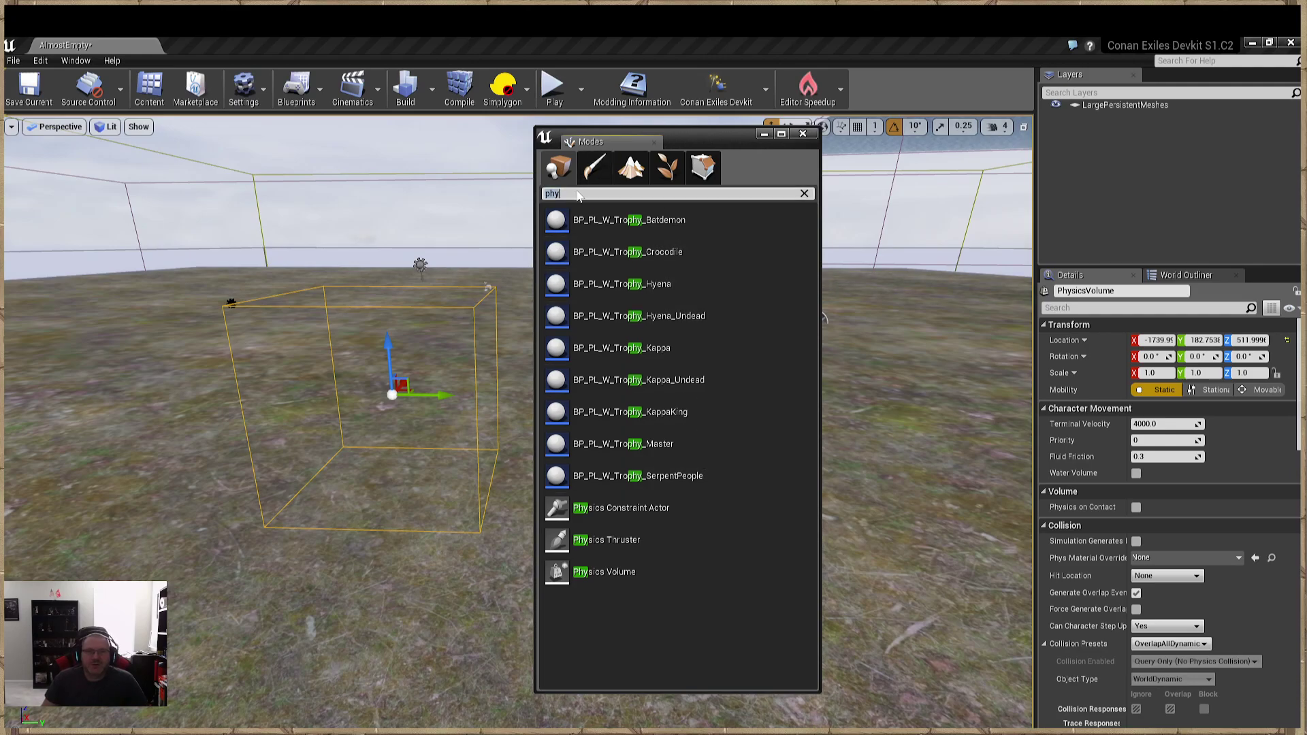
Find the placeable classes matching "Post", place a Post Process Volume near the Physics Volume, and look through its settings down to Rendering Features.
key("BackSpace")
type("Post")
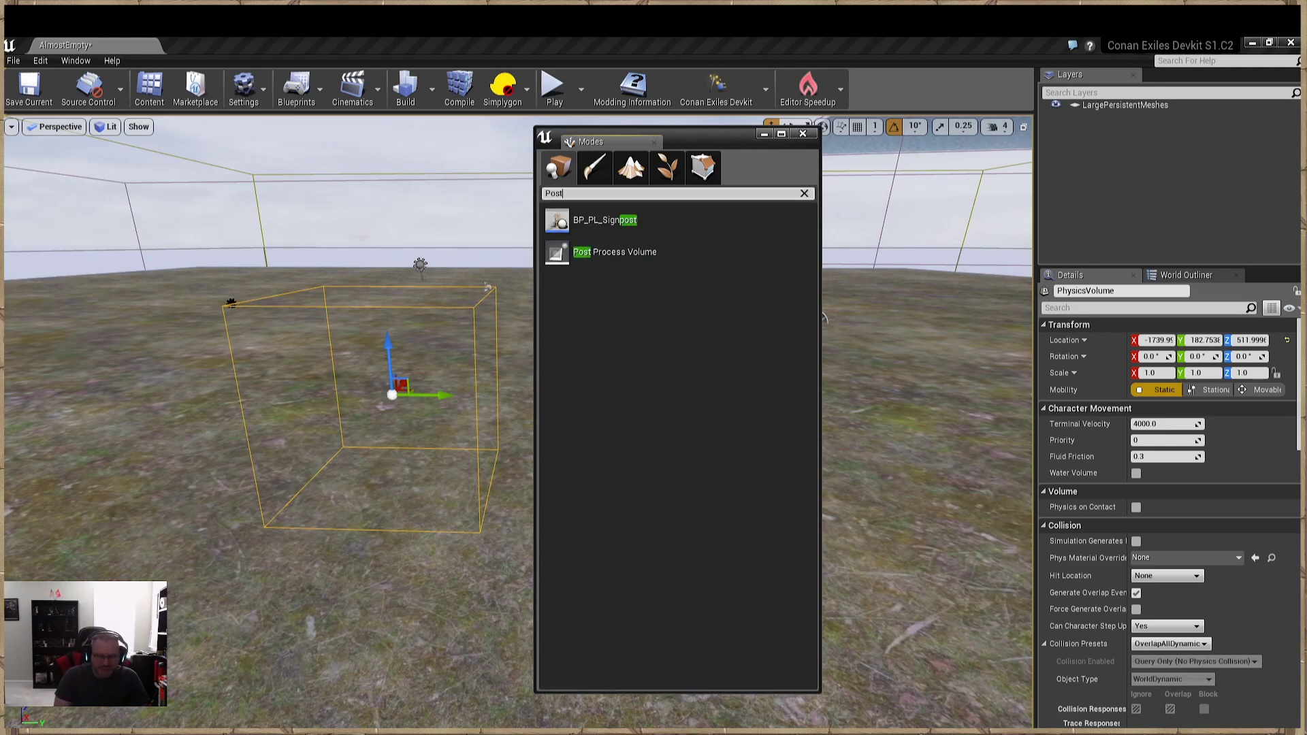
left_click_drag(613, 250, 392, 480)
right_click_drag(454, 441, 455, 388)
scroll(1161, 447, "down", 10)
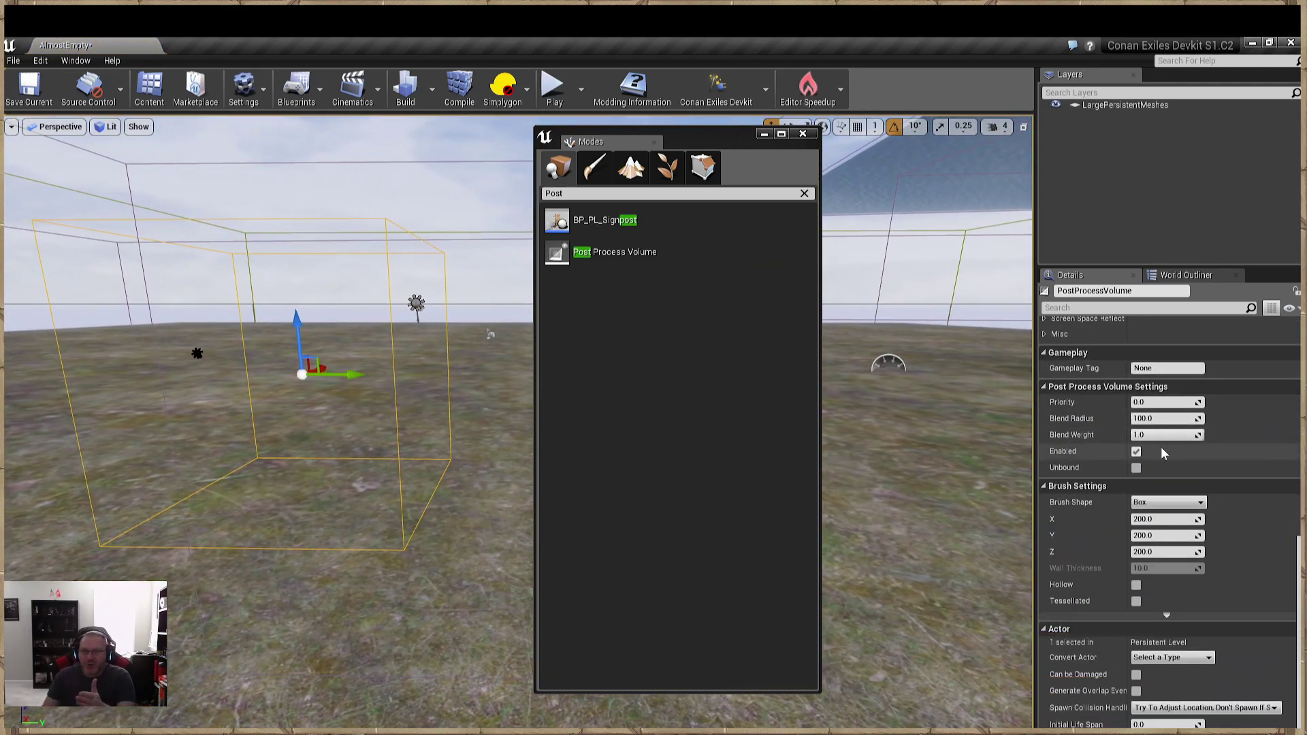
scroll(1121, 502, "up", 10)
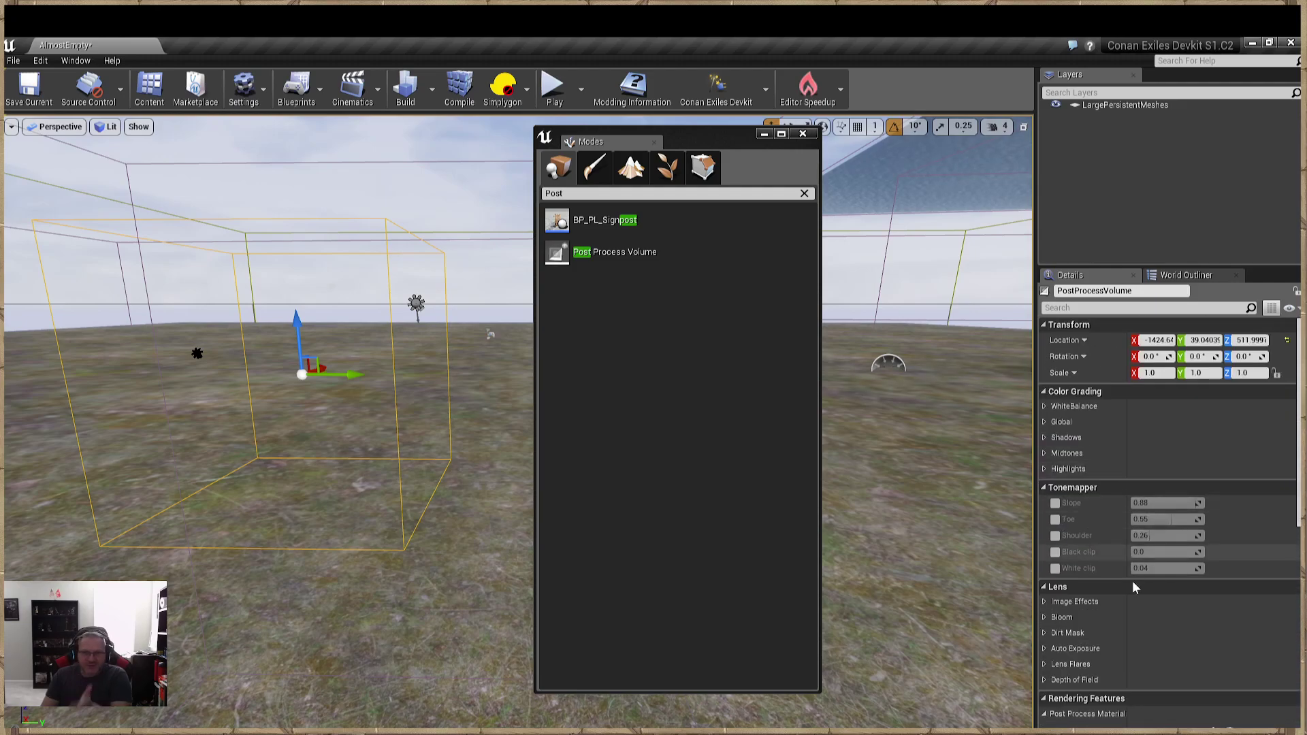
scroll(1133, 570, "down", 5)
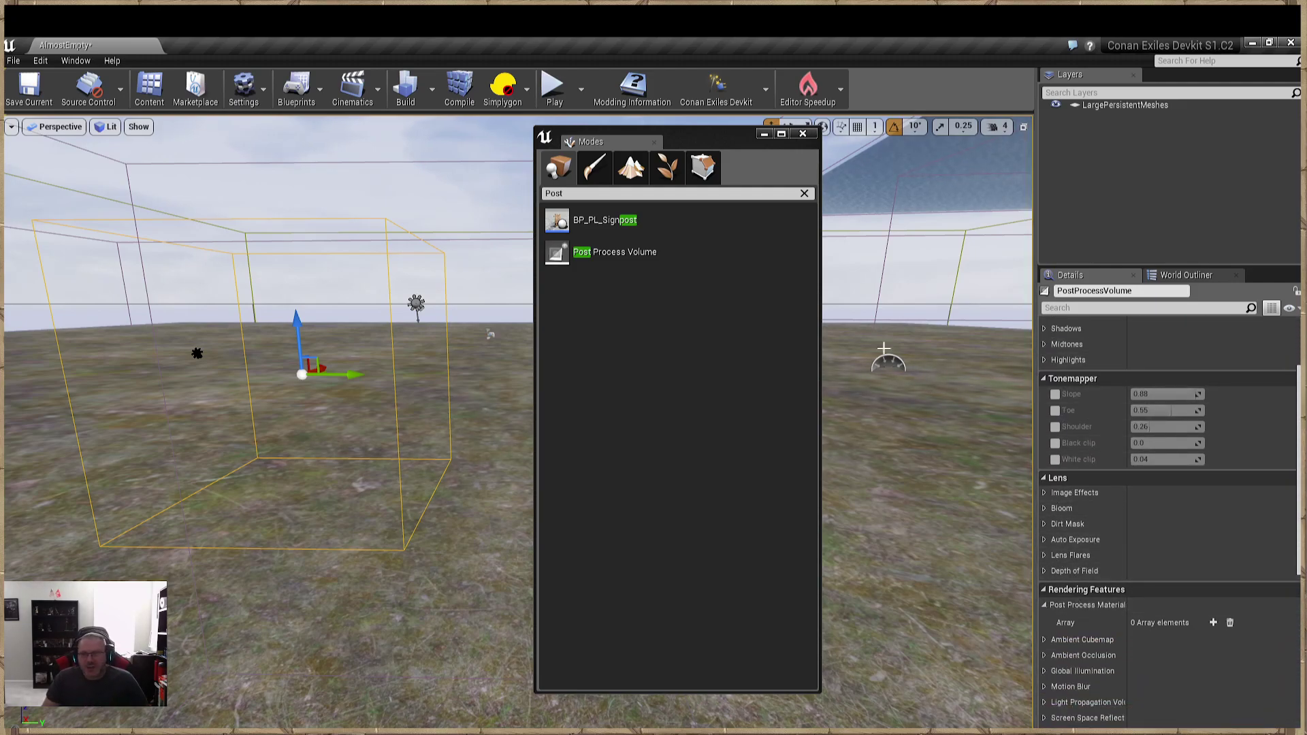
right_click_drag(926, 422, 923, 429)
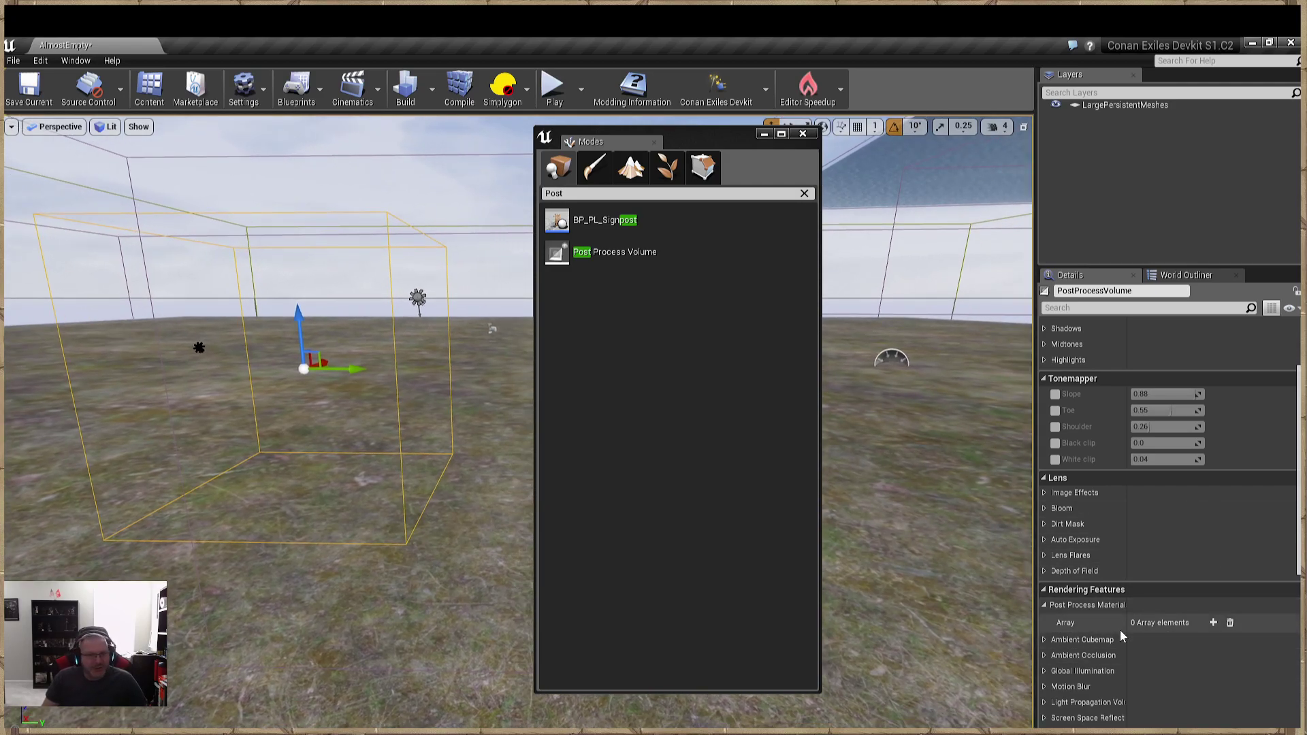
Clear the Modes window out of the way and examine the underwater effect beneath the water mesh before returning to the dry landscape.
left_click(763, 134)
right_click_drag(926, 477, 1198, 308)
right_click_drag(526, 371, 649, 508)
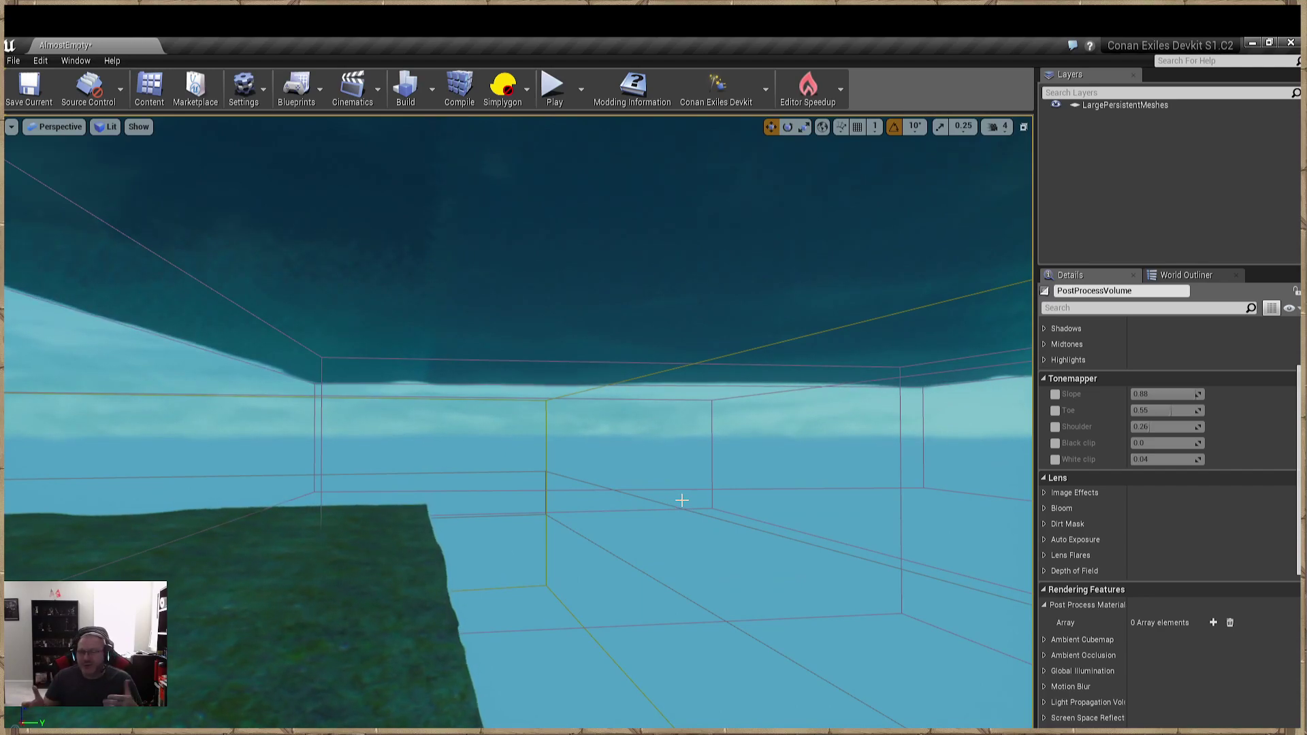
right_click_drag(541, 435, 299, 398)
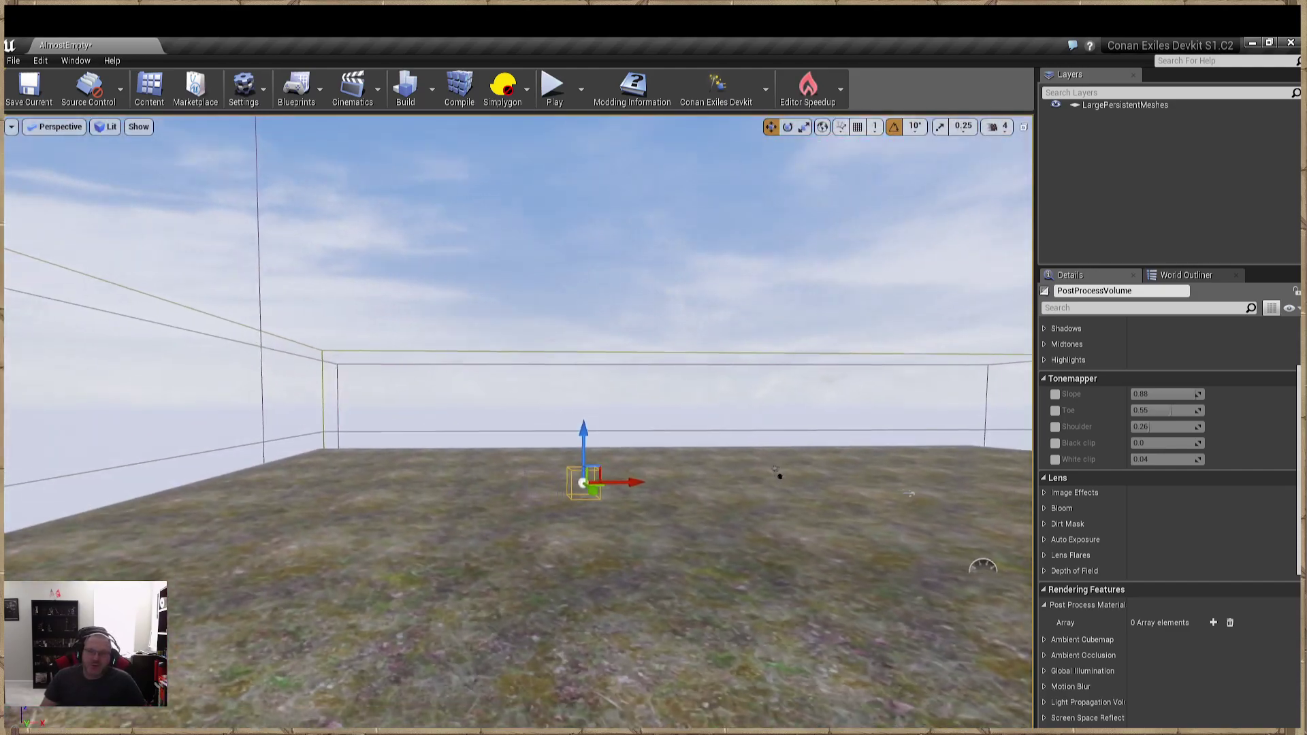
Search the entire Content folder for "water" and browse through the matching assets.
left_click(151, 87)
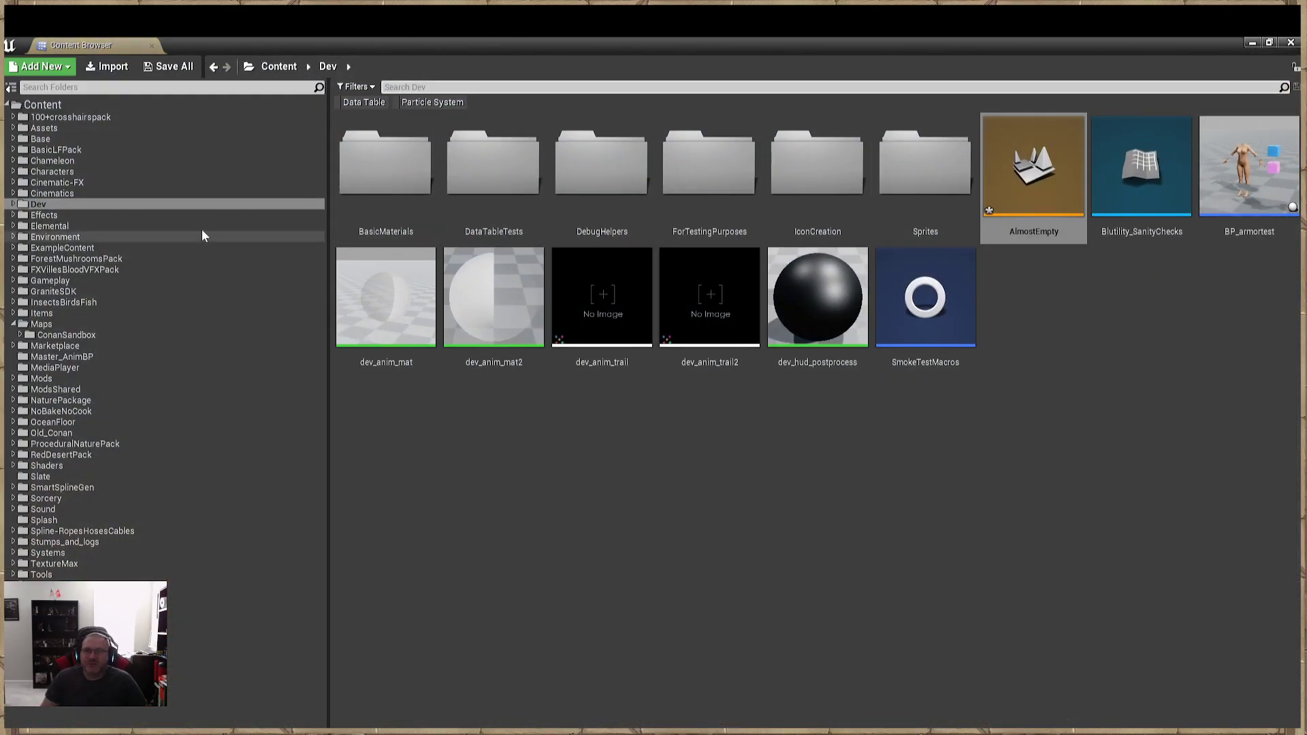
left_click(292, 68)
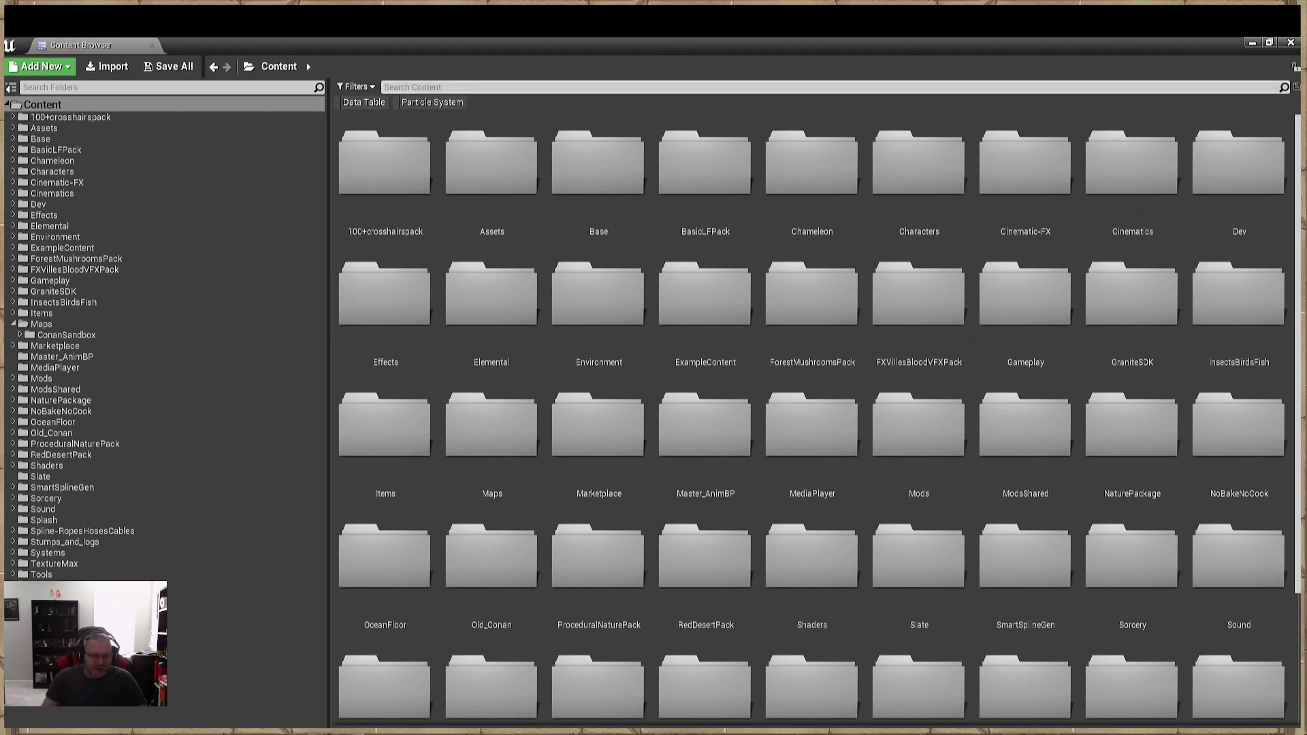
type("wa")
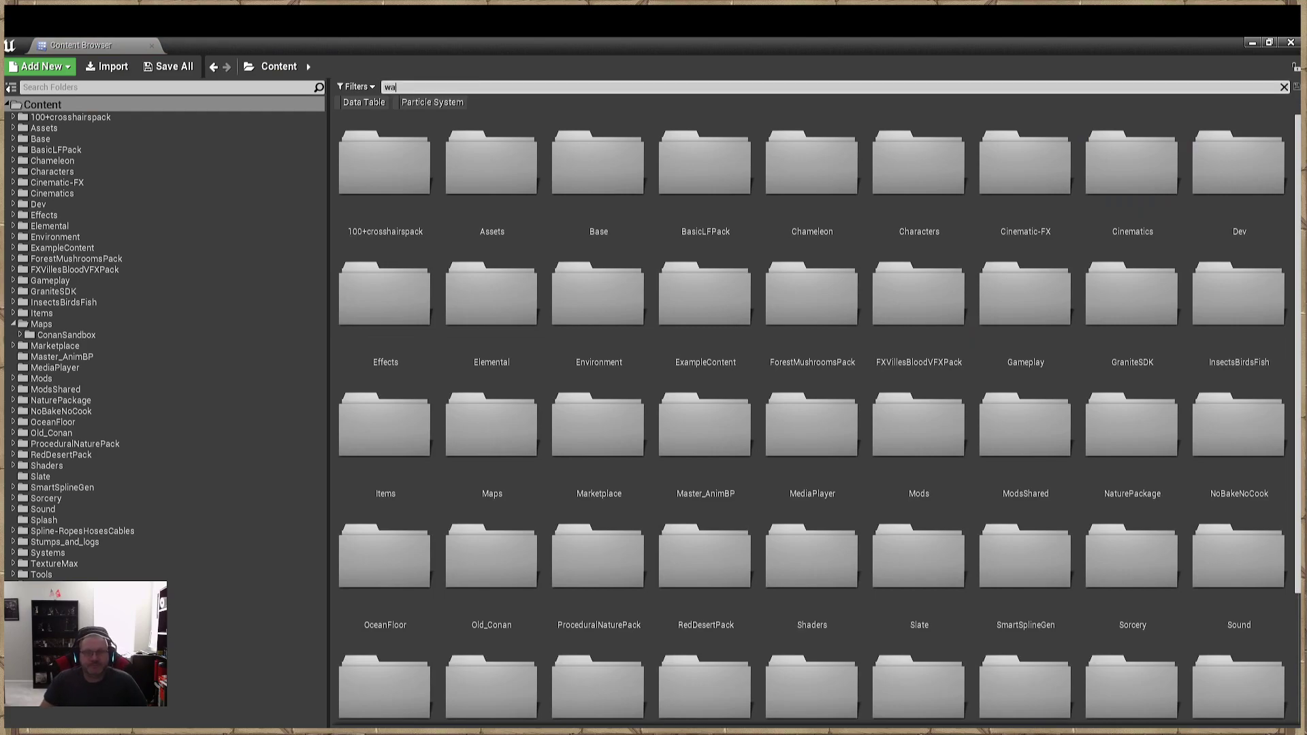
type("ter")
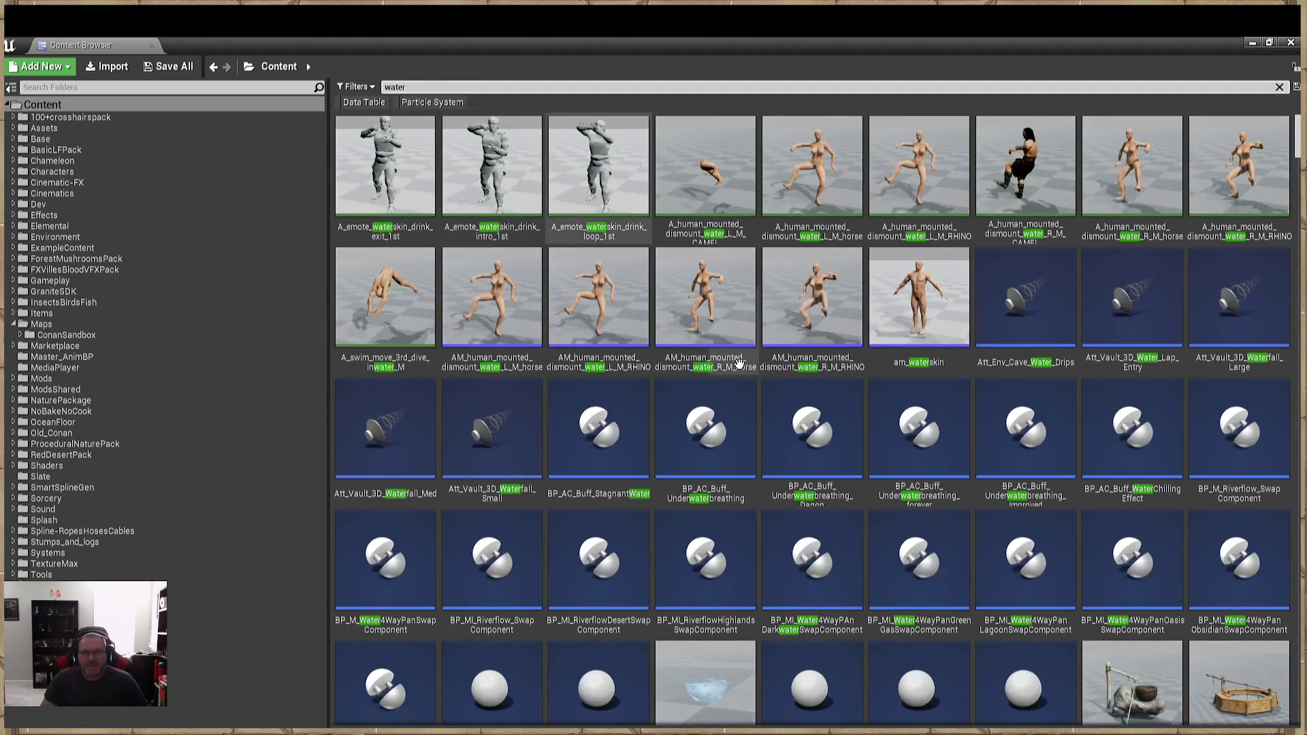
scroll(708, 318, "down", 15)
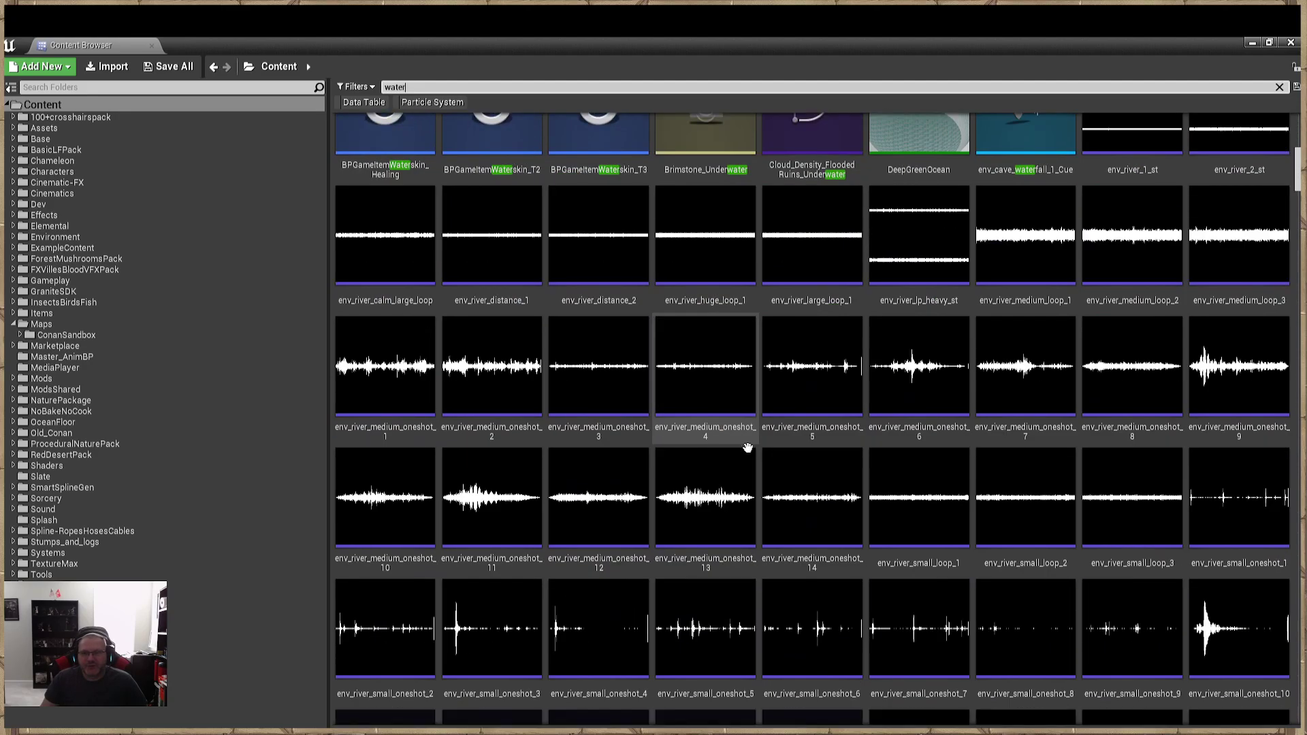
scroll(748, 448, "down", 10)
scroll(401, 116, "down", 2)
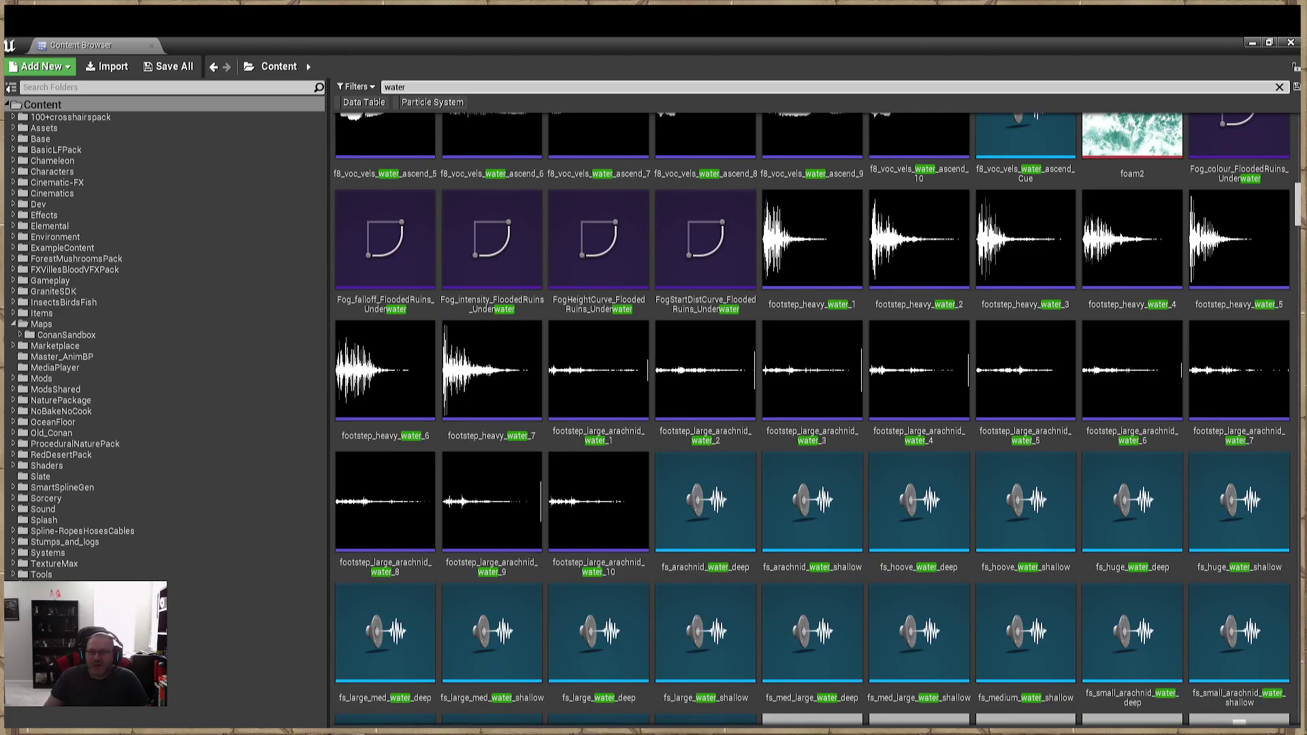
scroll(892, 391, "down", 20)
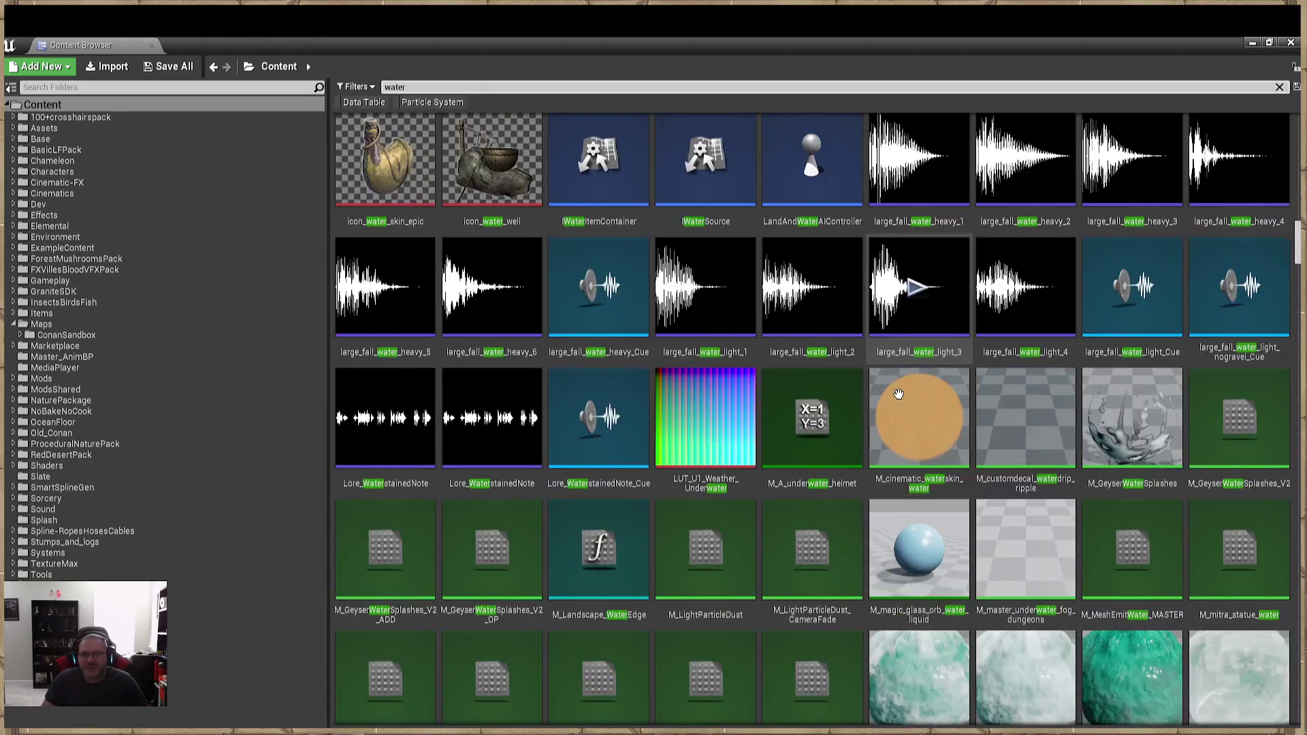
scroll(899, 395, "down", 20)
scroll(889, 385, "down", 20)
scroll(837, 401, "down", 10)
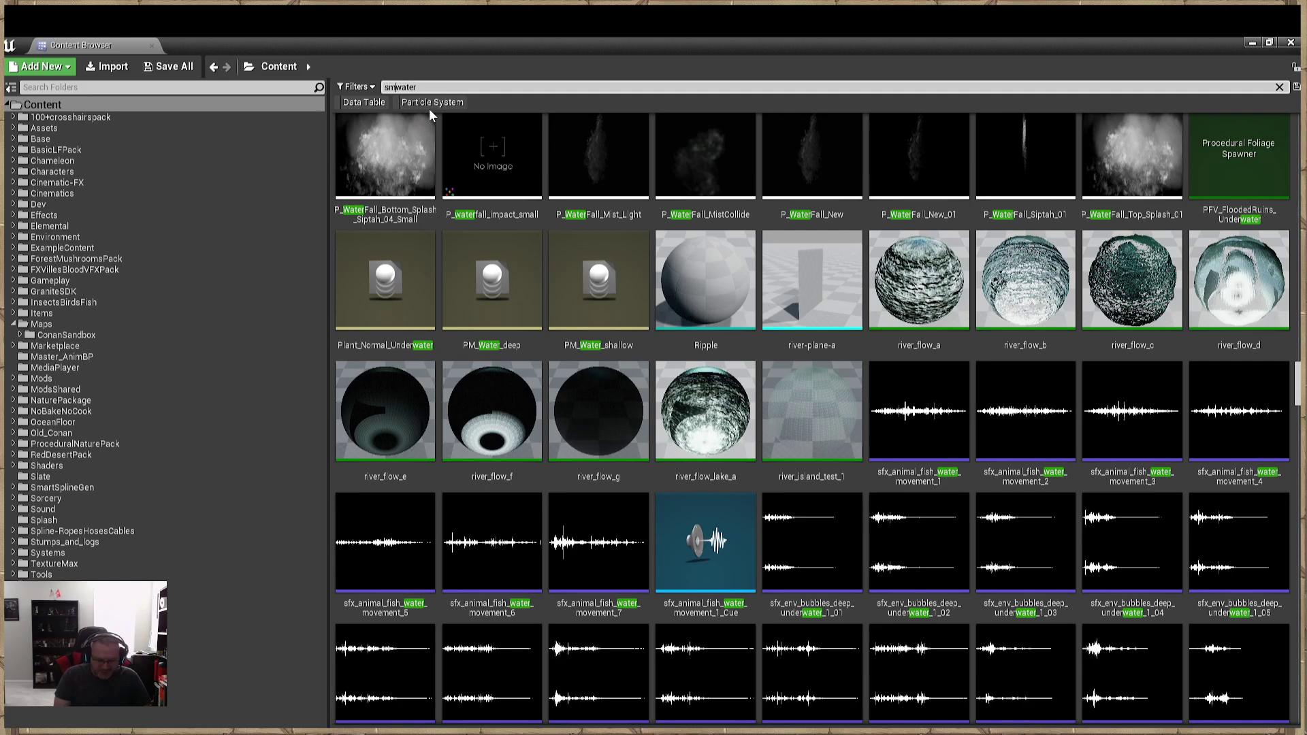
Narrow the asset search to "sm_water", place the SM_water_01 mesh on the landscape, and bring it into close view.
type("_")
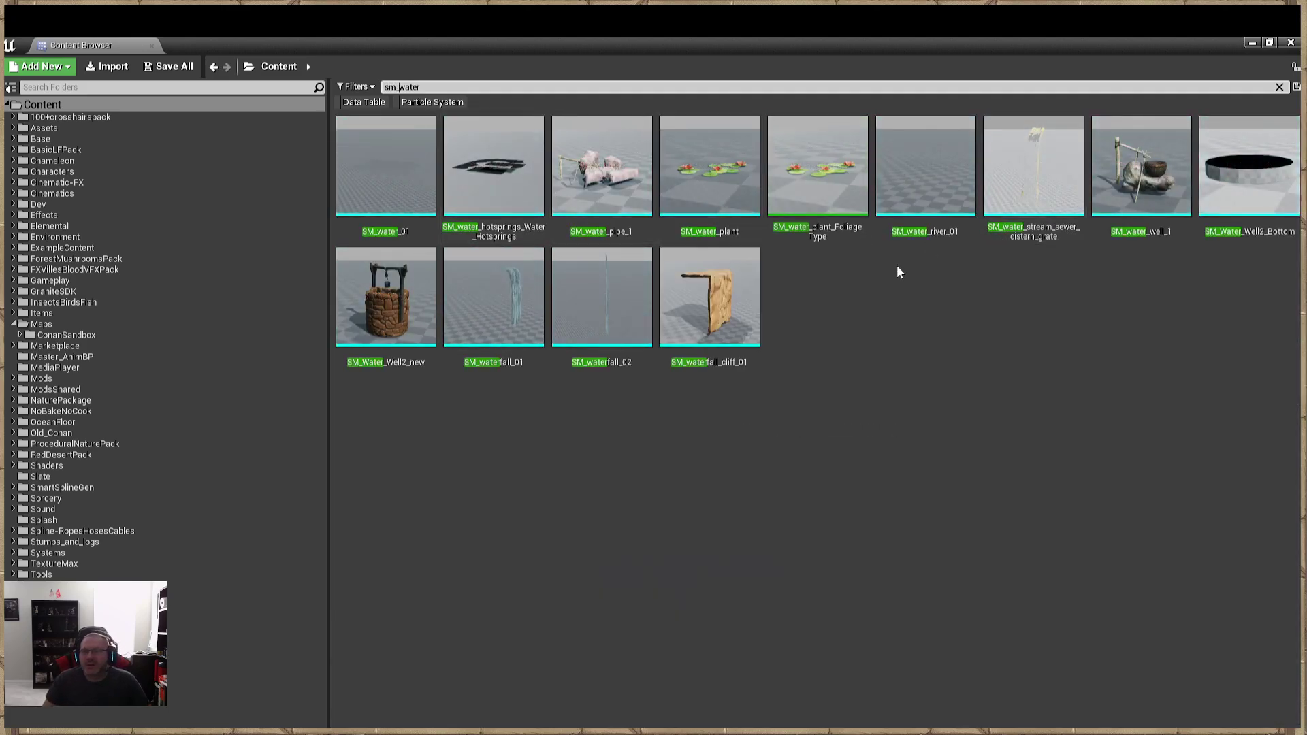
left_click(387, 167)
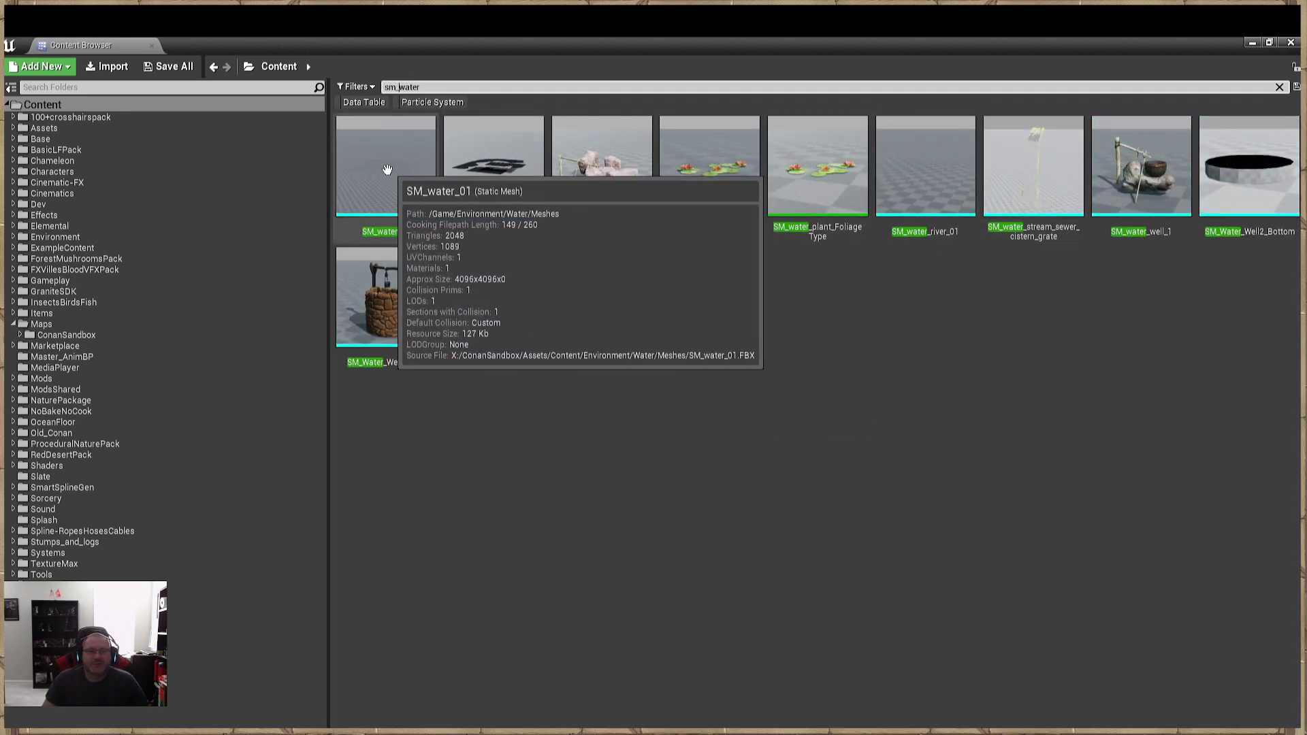
left_click_drag(995, 44, 908, 424)
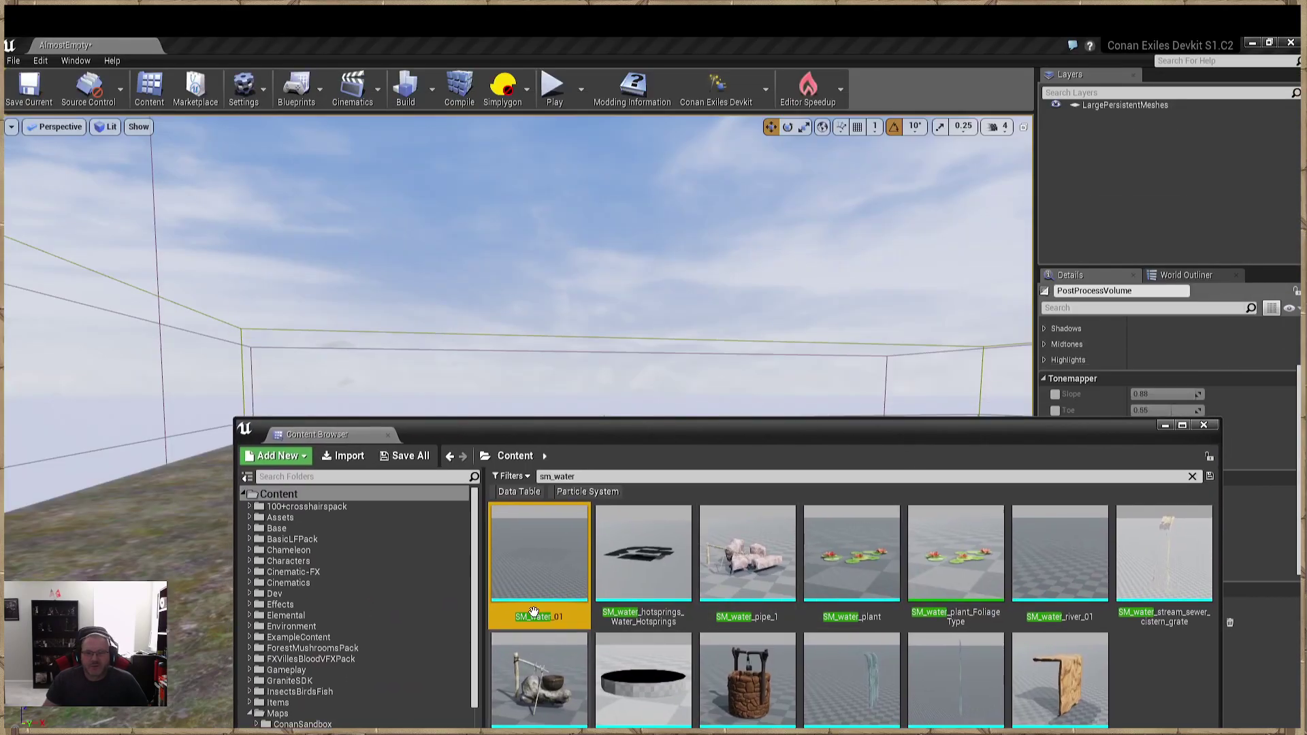
left_click(129, 579)
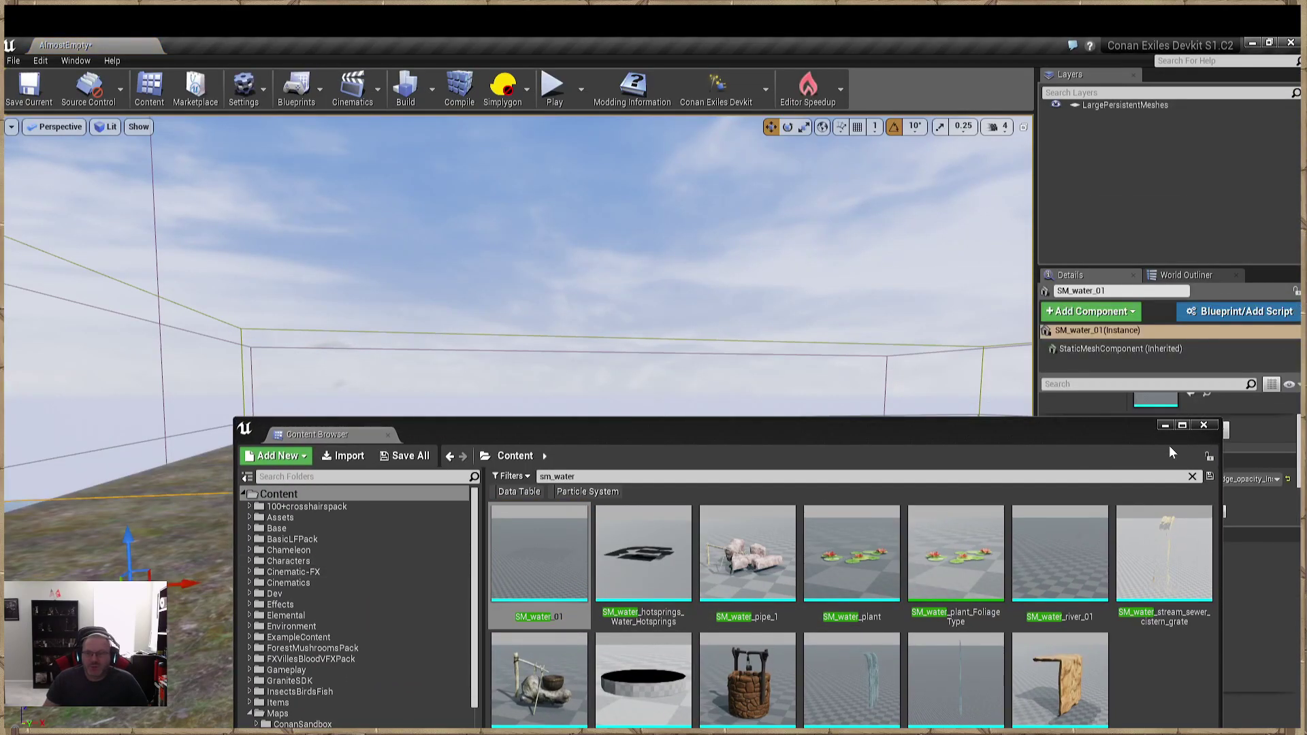
left_click(1165, 425)
key("f")
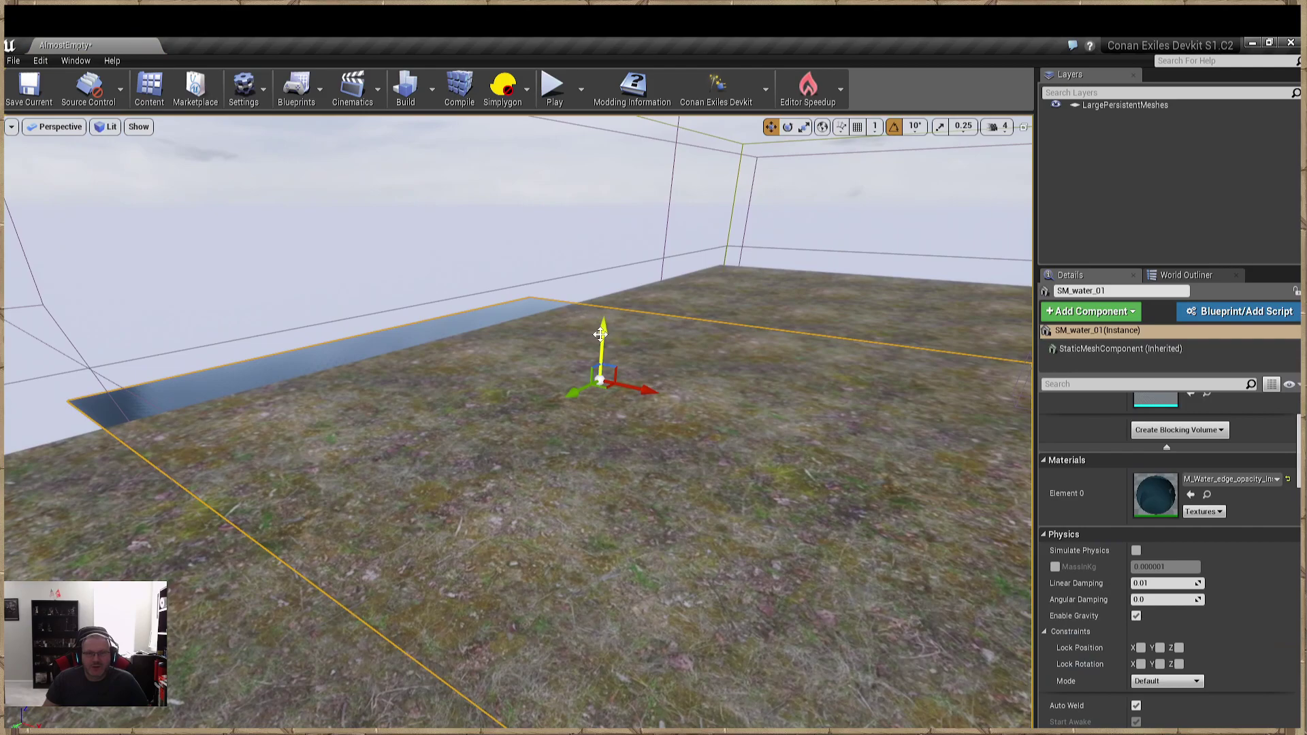
Raise the SM_water_01 mesh above the ground and look through the materials available for its Element 0.
left_click_drag(600, 334, 604, 266)
right_click_drag(607, 391, 435, 368)
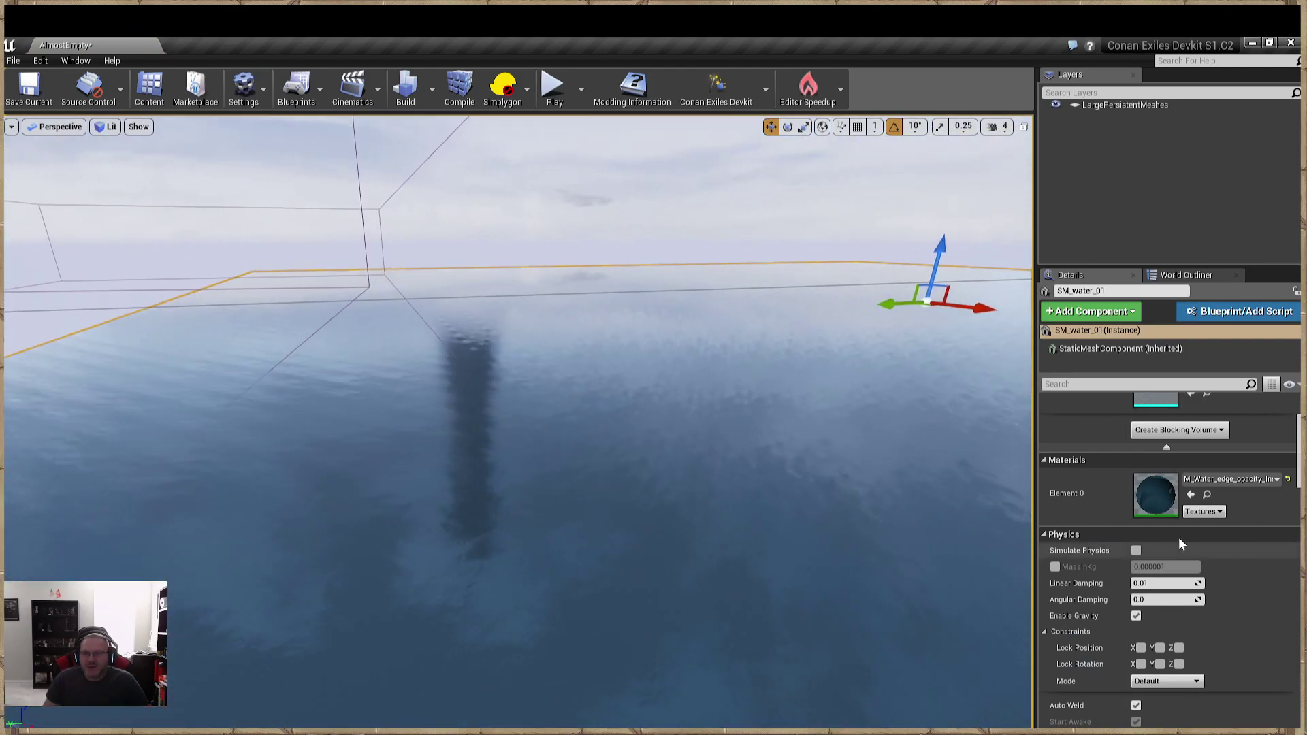
left_click(1226, 480)
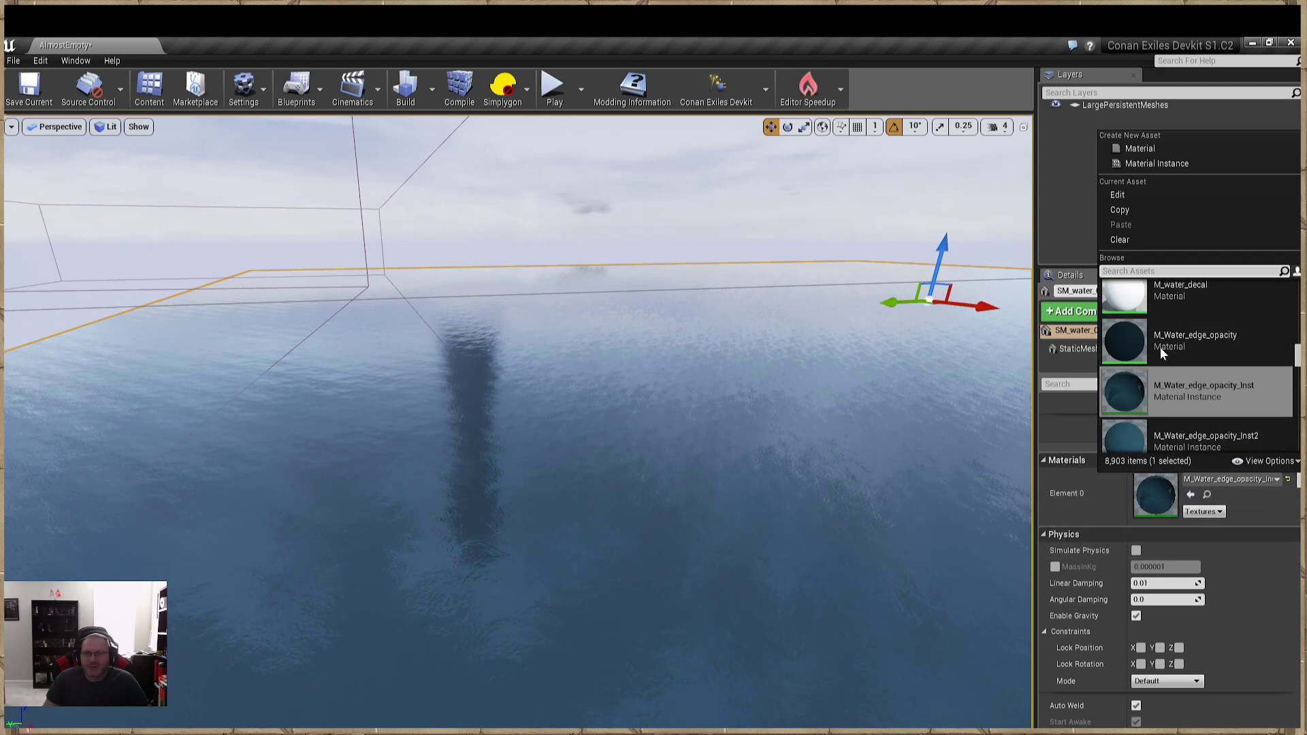
right_click_drag(579, 421, 583, 421)
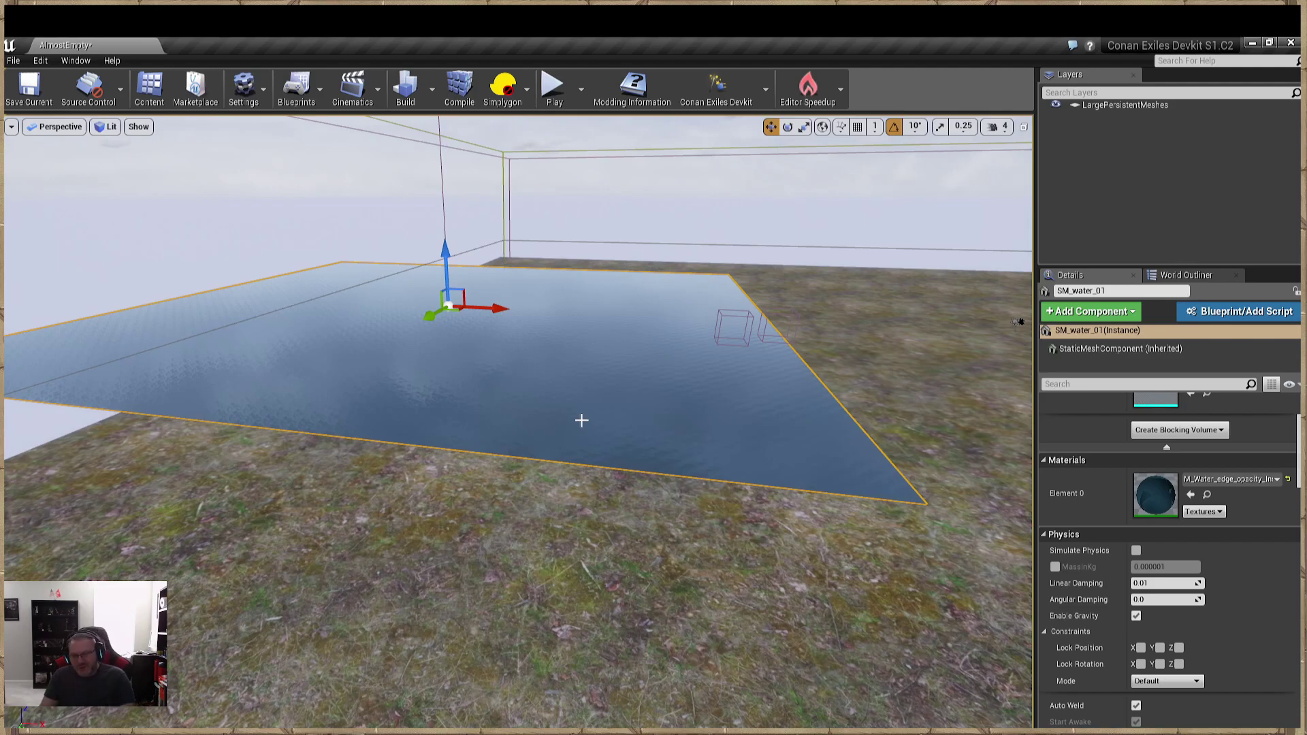
Delete the SM_water_01 mesh and view the original water from beneath and above its surface.
key("Delete")
right_click_drag(548, 402, 551, 414)
right_click_drag(429, 427, 402, 438)
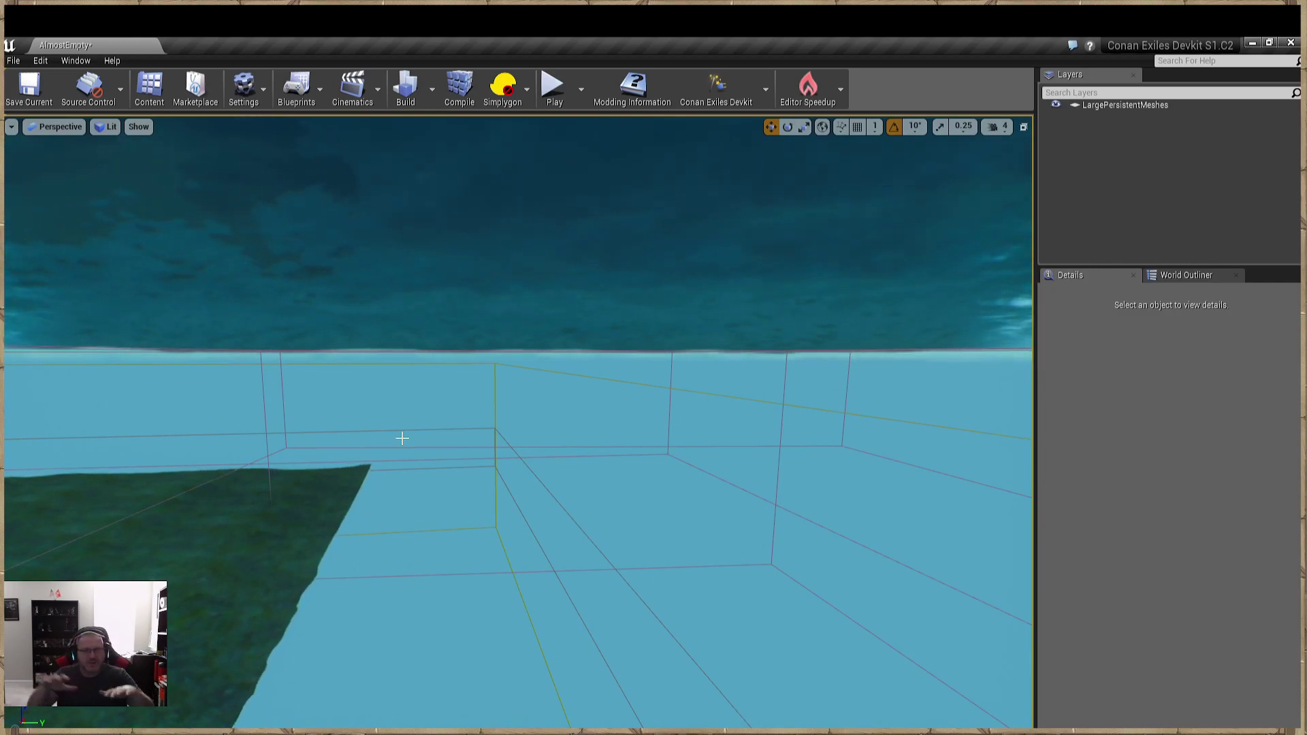
right_click_drag(406, 436, 407, 437)
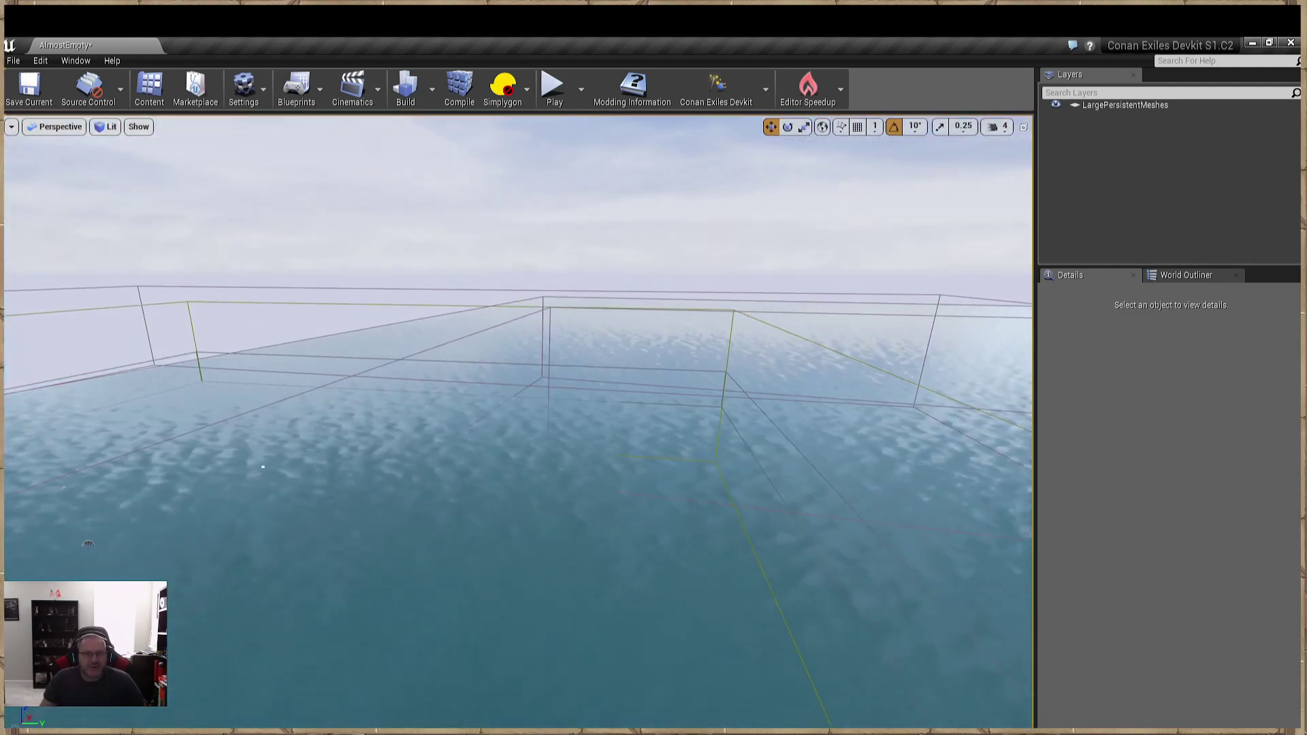
Set up a New Landscape in the landscape tools and raise its preview to a Z location of about 2246.
left_click(85, 60)
left_click(111, 164)
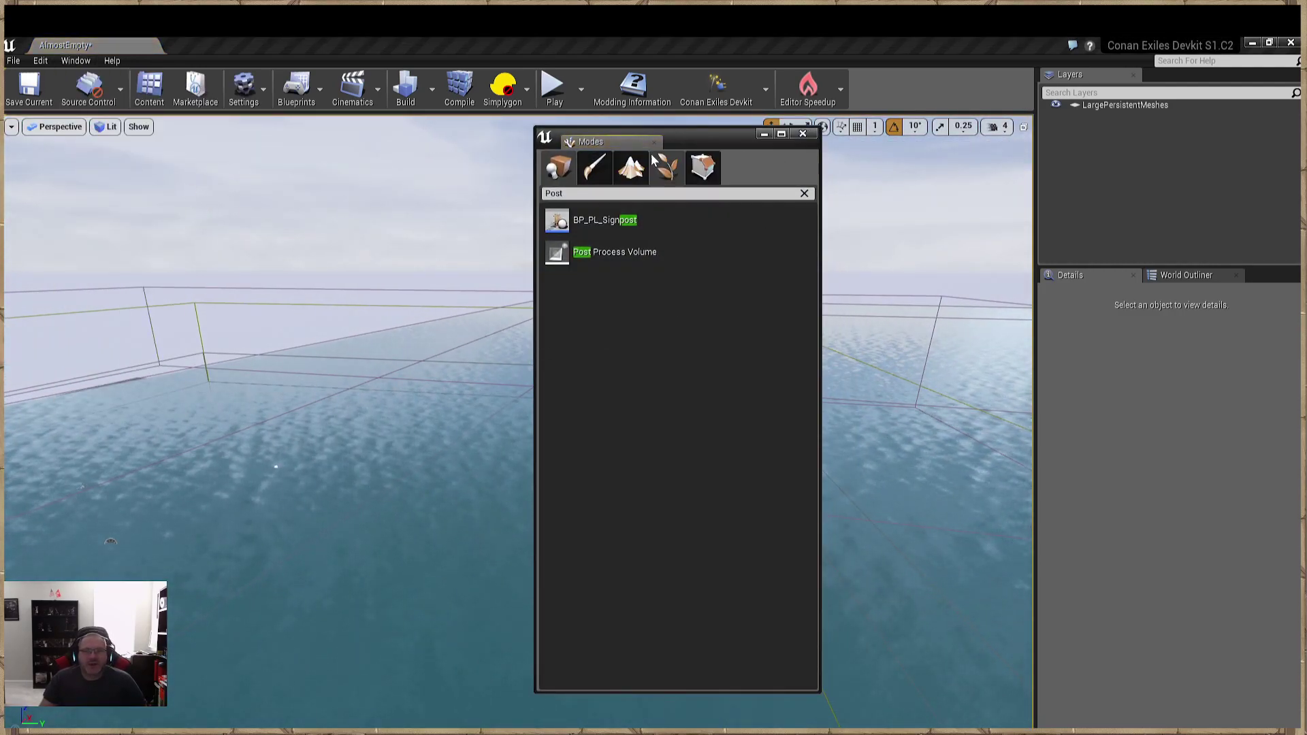
left_click(633, 170)
left_click(642, 214)
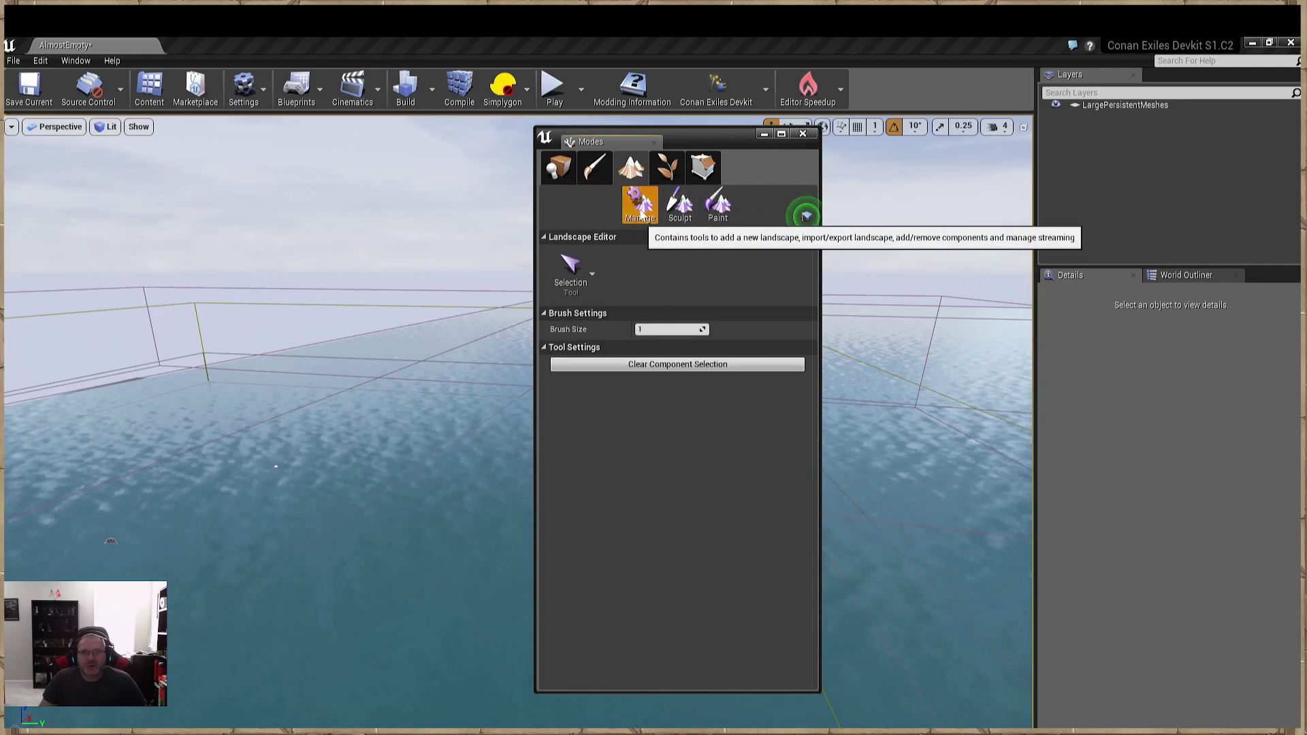
left_click(590, 282)
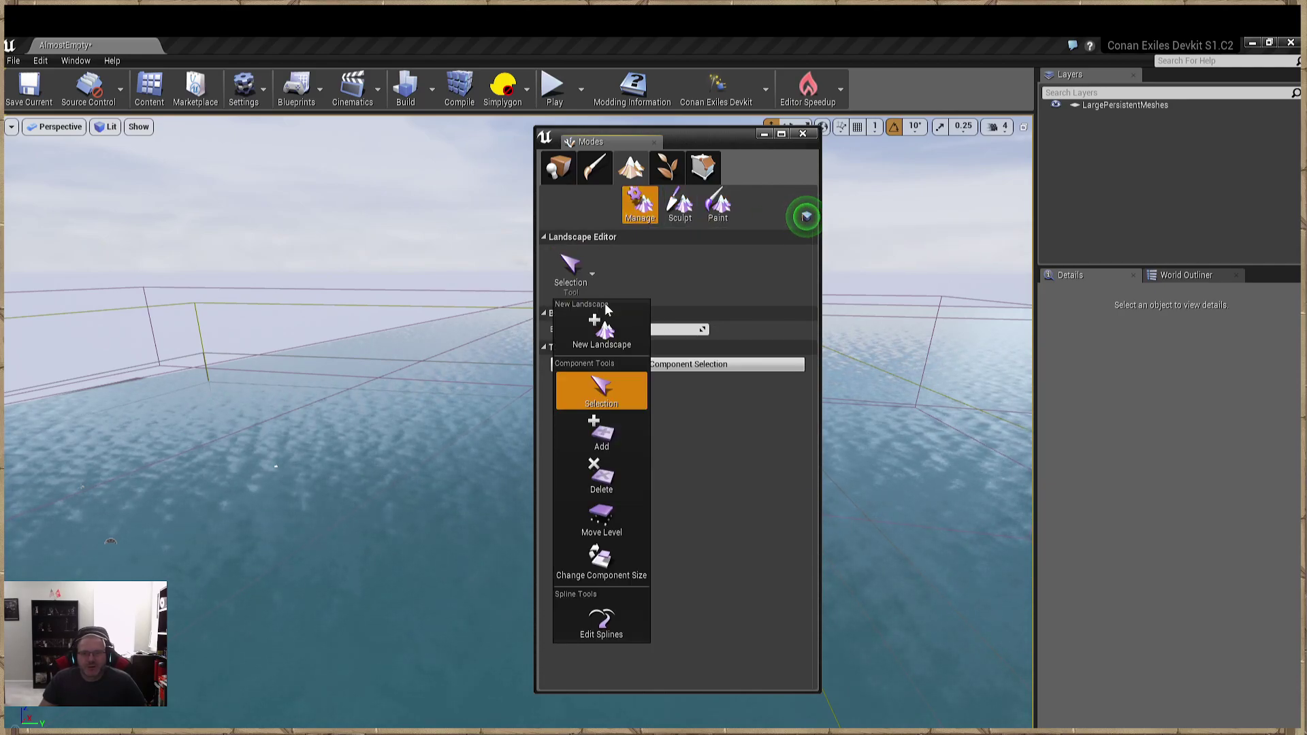
left_click(602, 334)
right_click_drag(806, 216, 806, 217)
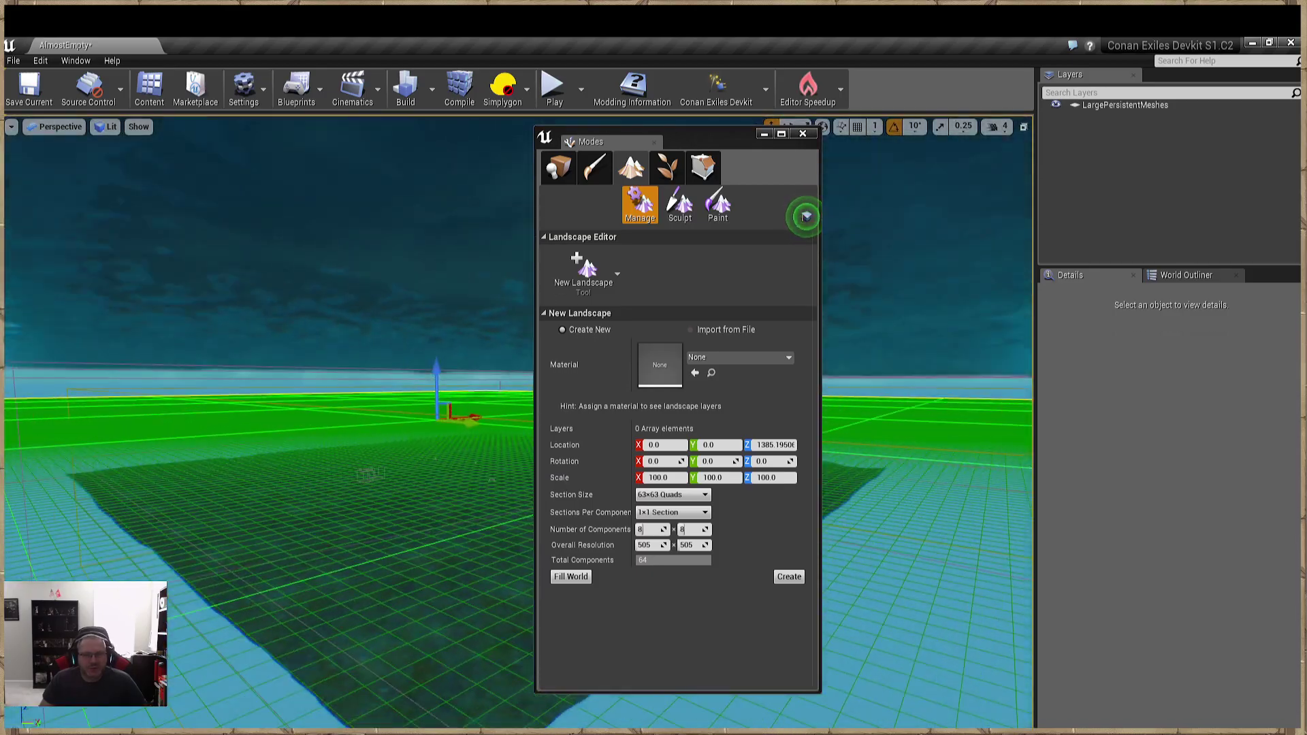
left_click_drag(437, 373, 439, 328)
right_click_drag(438, 328, 438, 327)
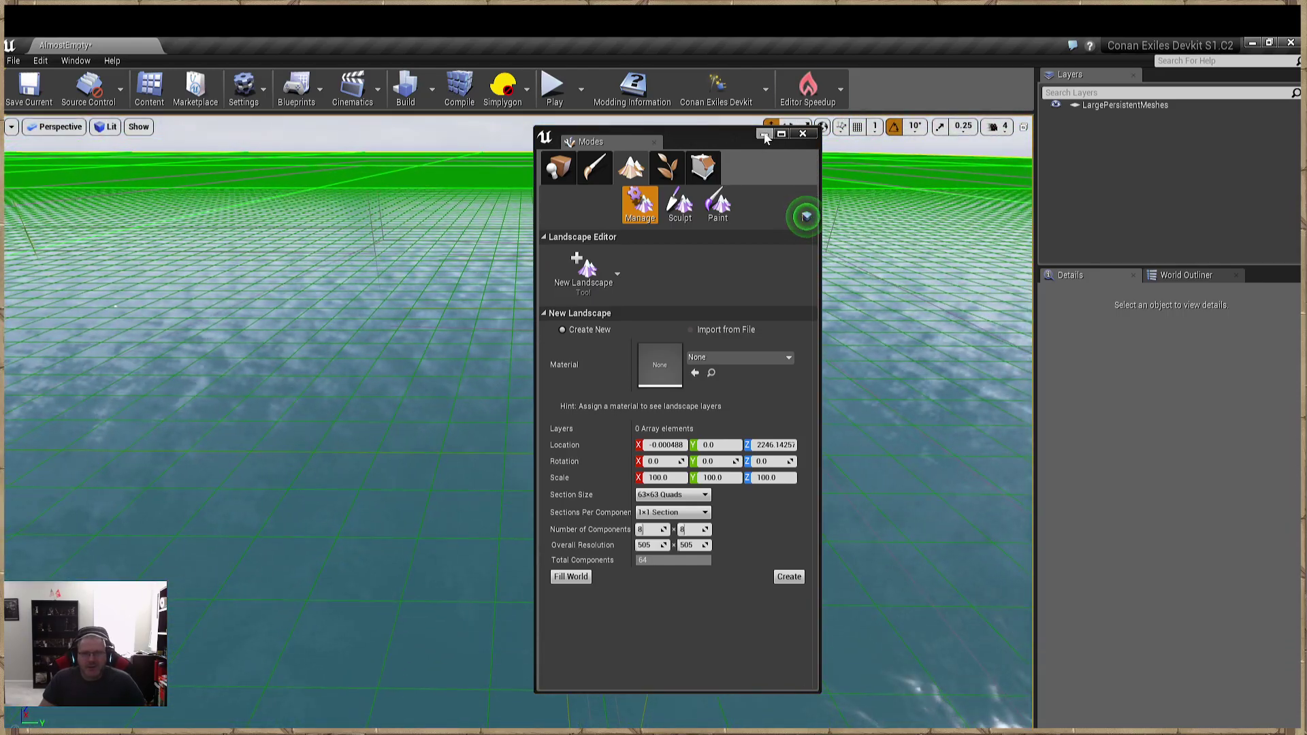
Check the landscape preview's height against the water and create the landscape with 8 × 8 components of 63×63 quads.
left_click(765, 134)
right_click_drag(765, 139, 765, 140)
right_click_drag(803, 213, 804, 214)
right_click_drag(295, 300, 295, 300)
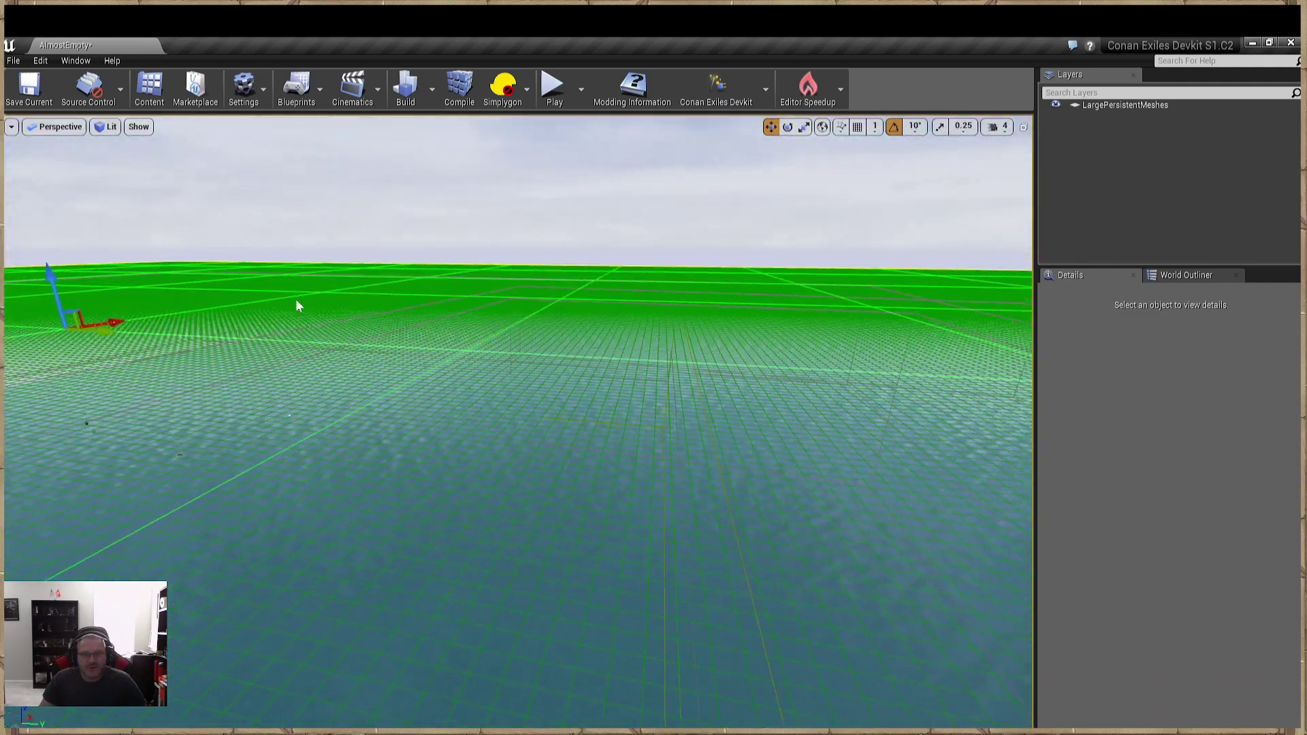
left_click(76, 60)
left_click(112, 159)
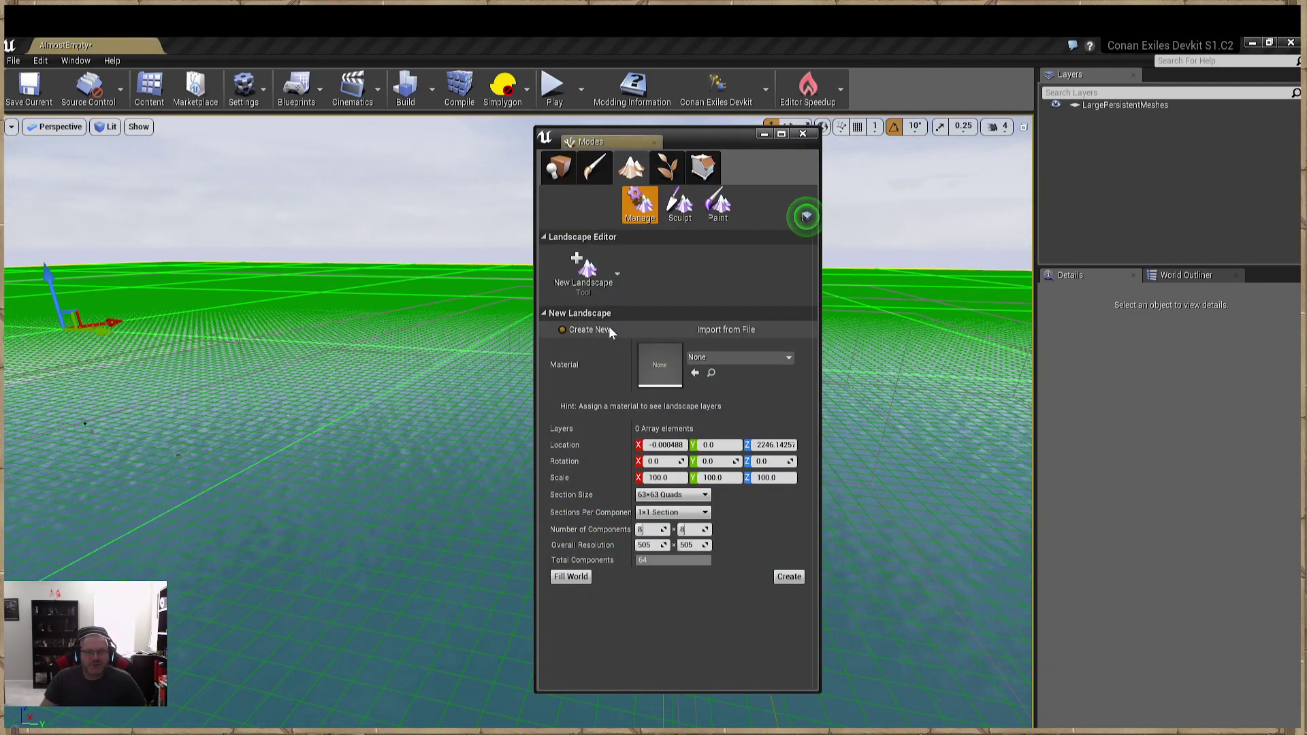
left_click(789, 577)
left_click(763, 135)
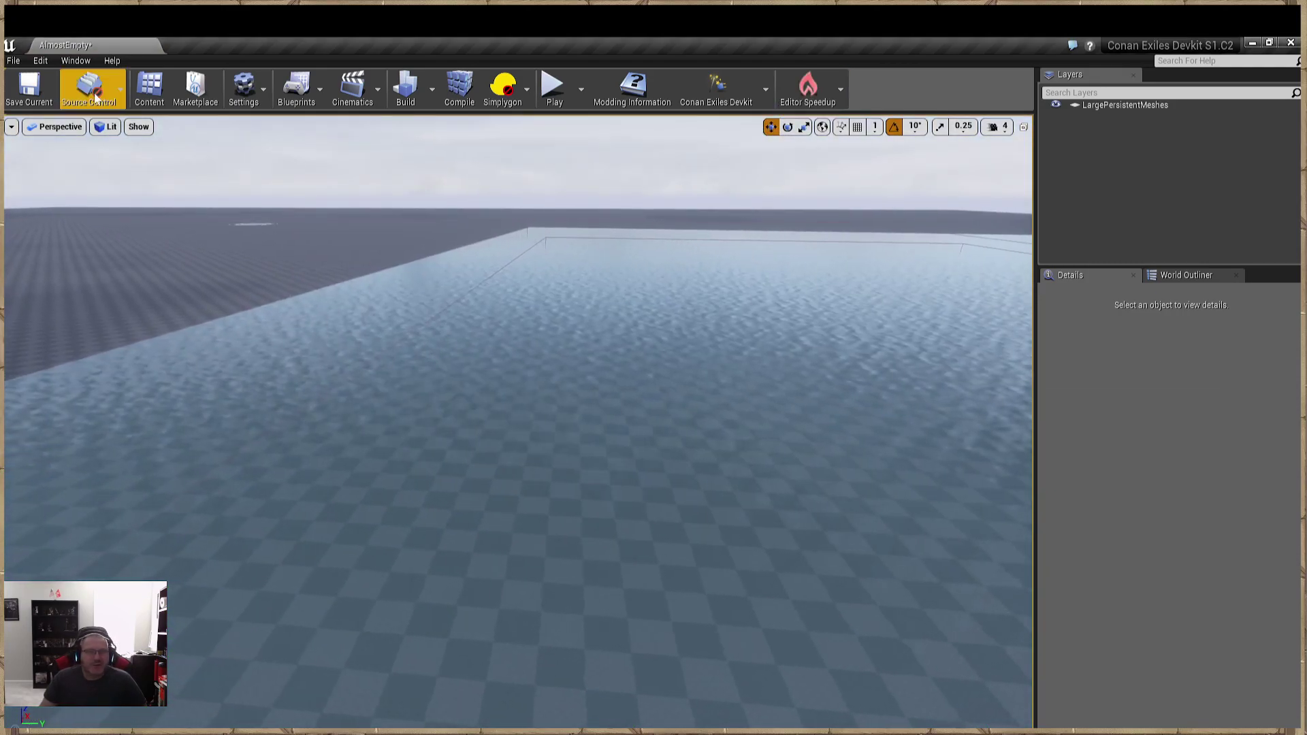
Choose the Sculpt tool with a brush size of about 1262 and raise the landscape through part of the water surface.
left_click(77, 61)
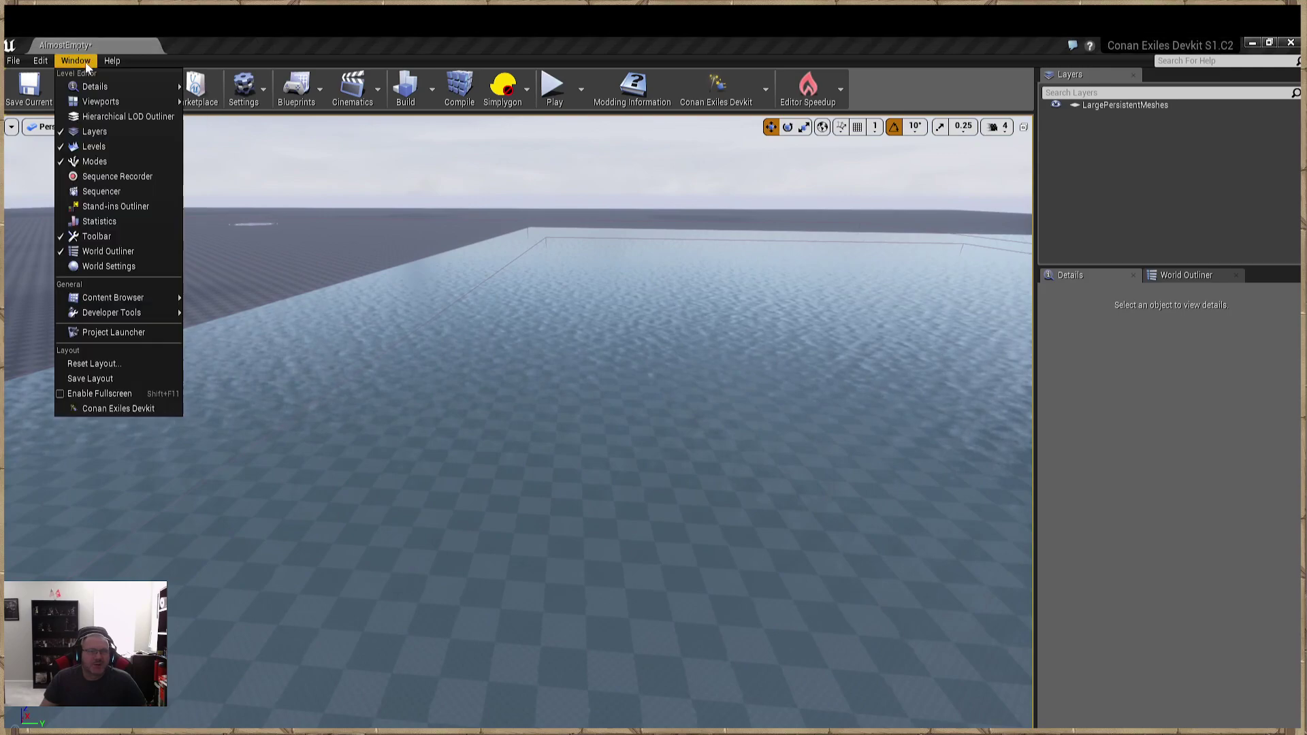
left_click(95, 162)
left_click(568, 295)
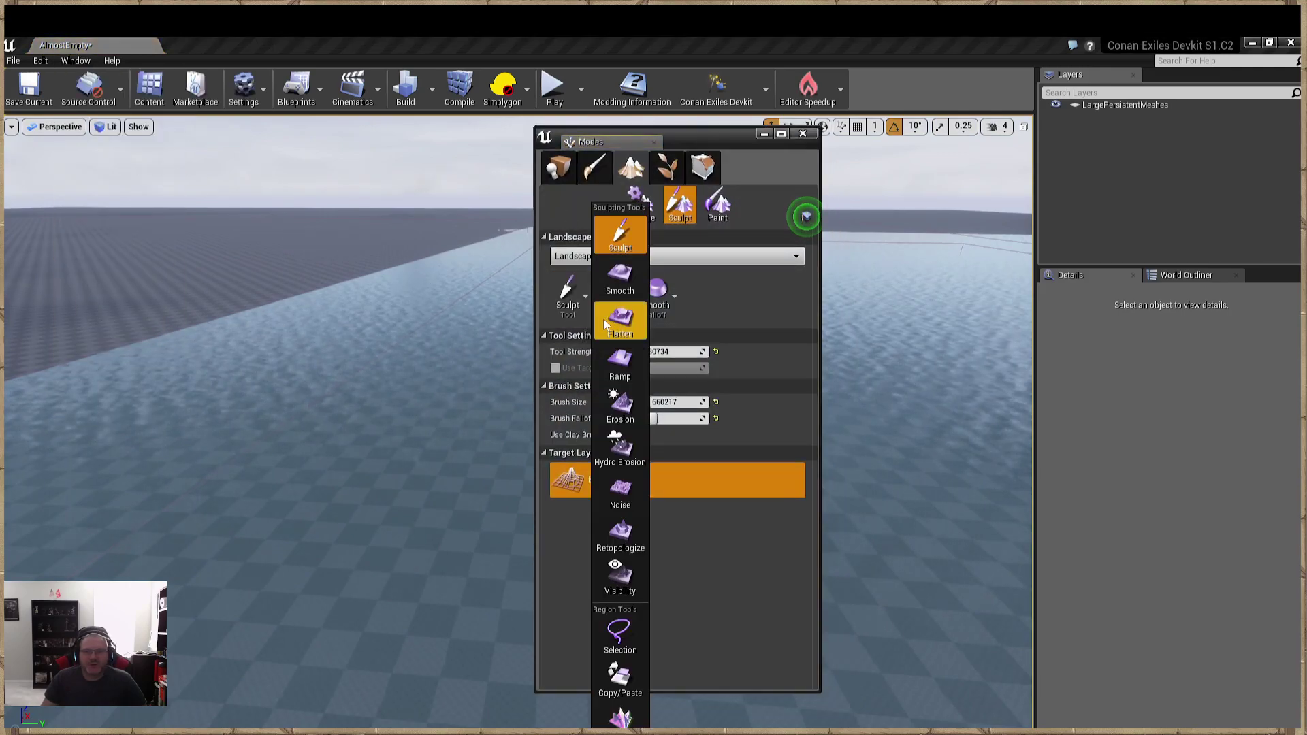
left_click(621, 245)
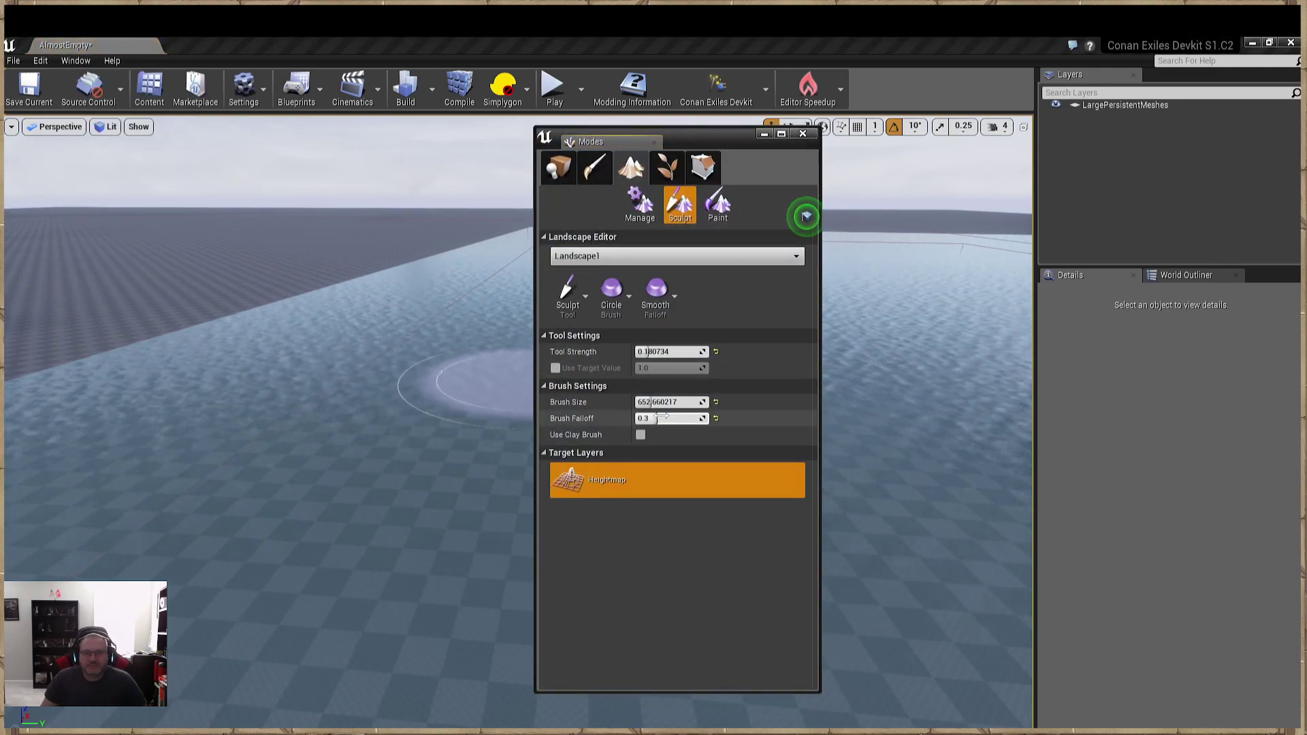
left_click_drag(655, 402, 668, 402)
mouse_move(408, 368)
left_mouse_down()
mouse_move(245, 358)
mouse_move(300, 409)
left_mouse_up()
mouse_move(300, 409)
right_mouse_down()
mouse_move(381, 517)
mouse_move(449, 327)
right_mouse_up()
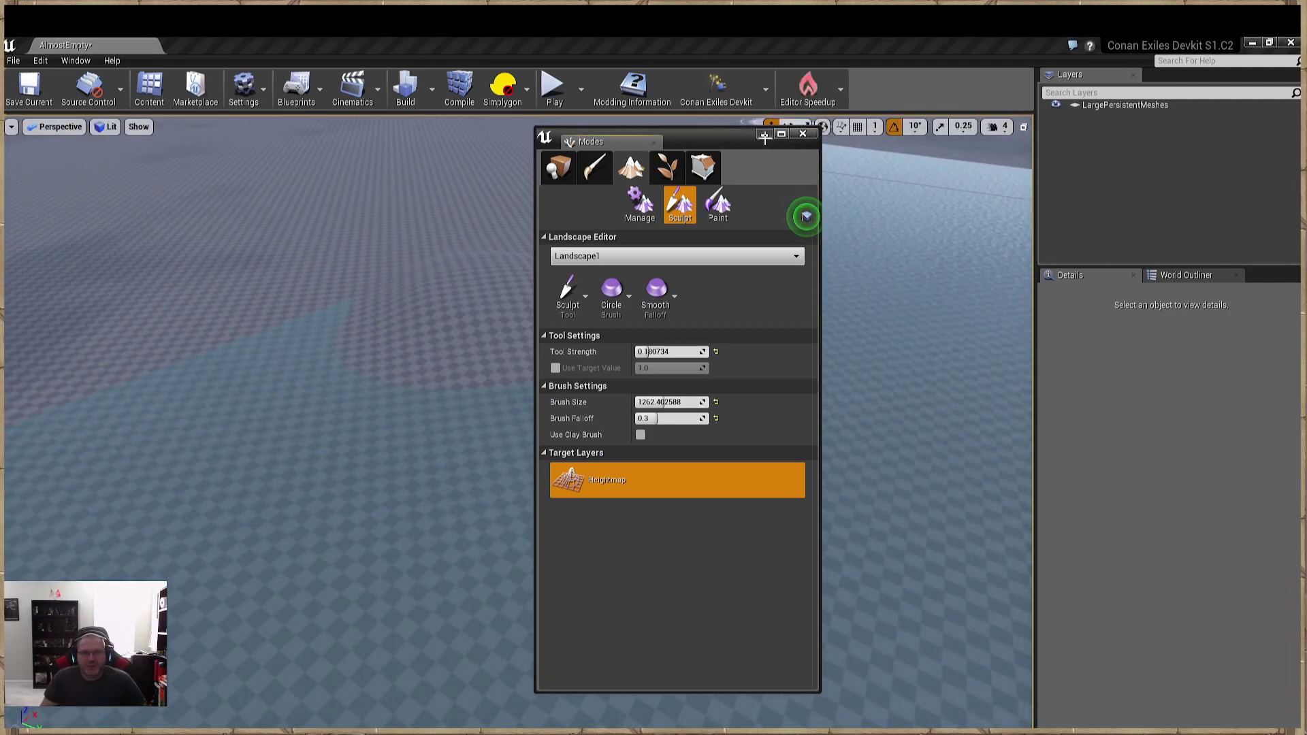
Sculpt a raised bank of land around the water to enclose a pool and deepen the pool's basin.
left_click(764, 134)
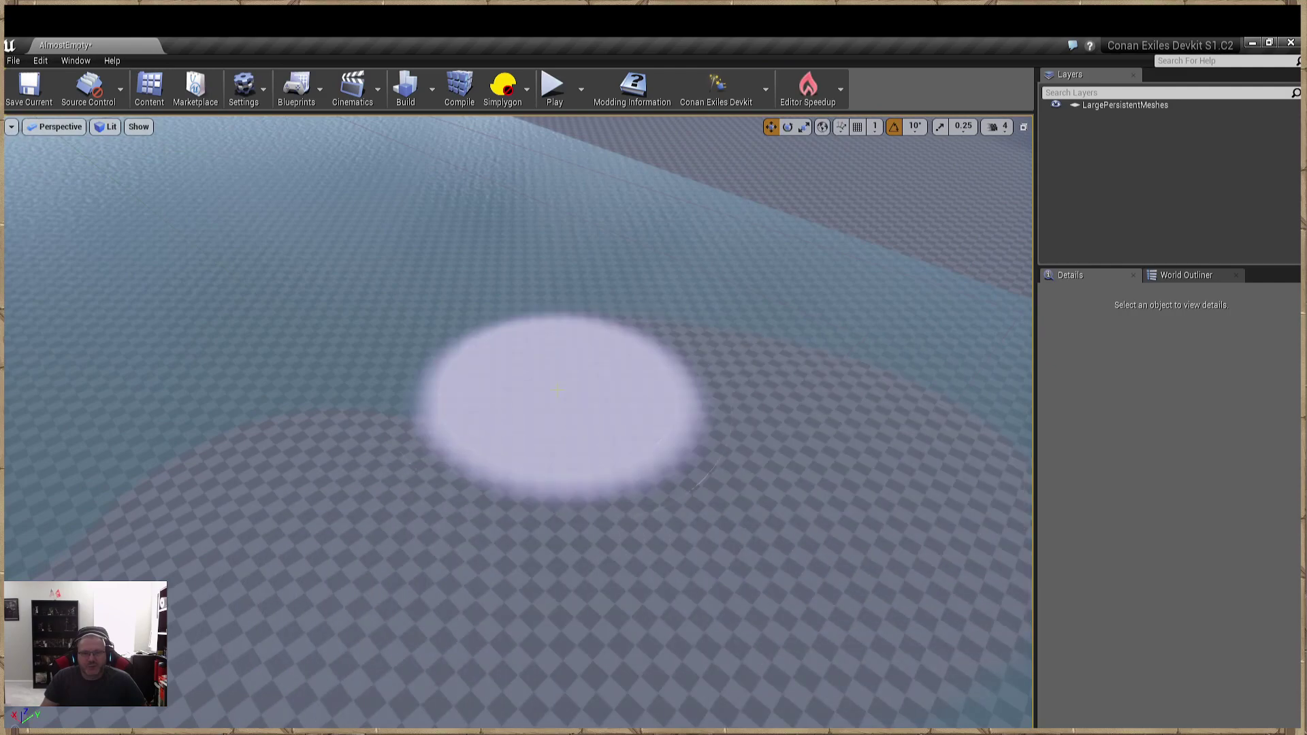
mouse_move(557, 391)
left_mouse_down()
mouse_move(575, 194)
mouse_move(449, 214)
left_mouse_up()
right_click_drag(449, 214, 327, 150)
mouse_move(871, 304)
left_mouse_down()
mouse_move(673, 245)
mouse_move(320, 279)
left_mouse_up()
mouse_move(412, 407)
right_mouse_down()
mouse_move(327, 401)
mouse_move(463, 334)
mouse_move(525, 388)
right_mouse_up()
key("w")
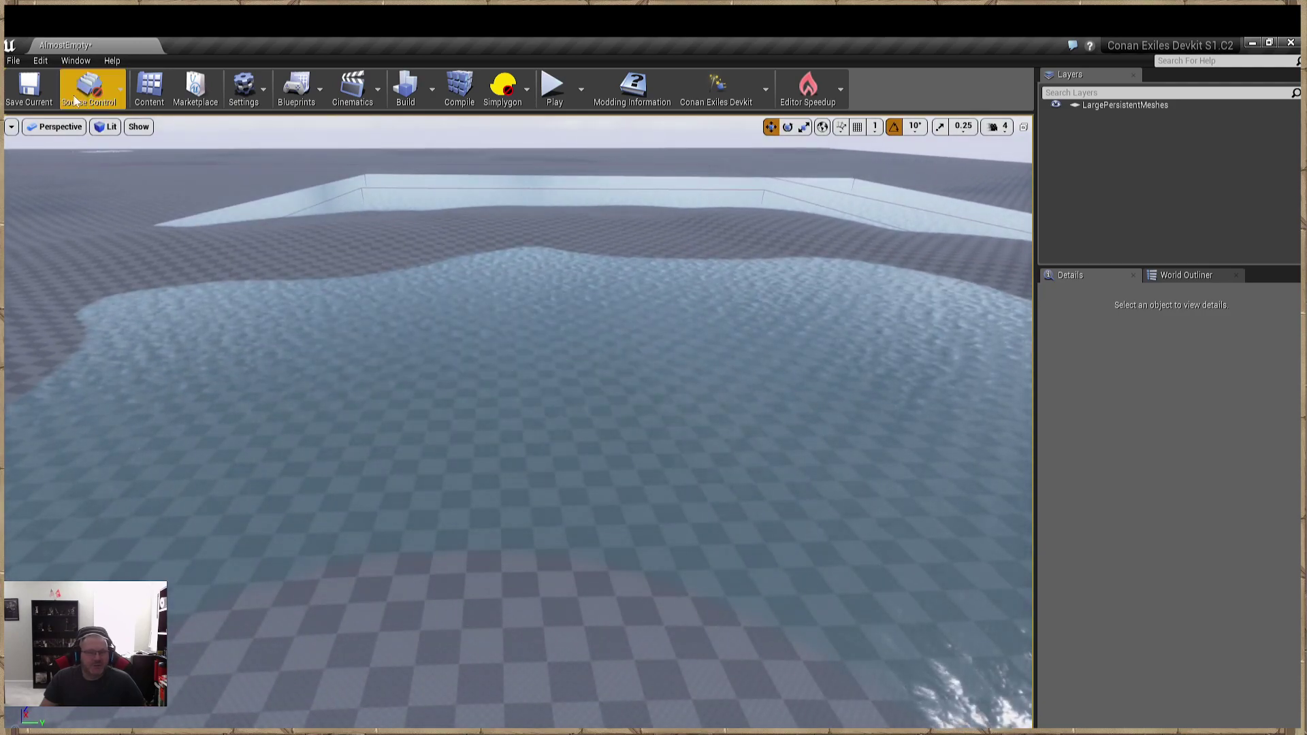
left_click(75, 61)
left_click(577, 436)
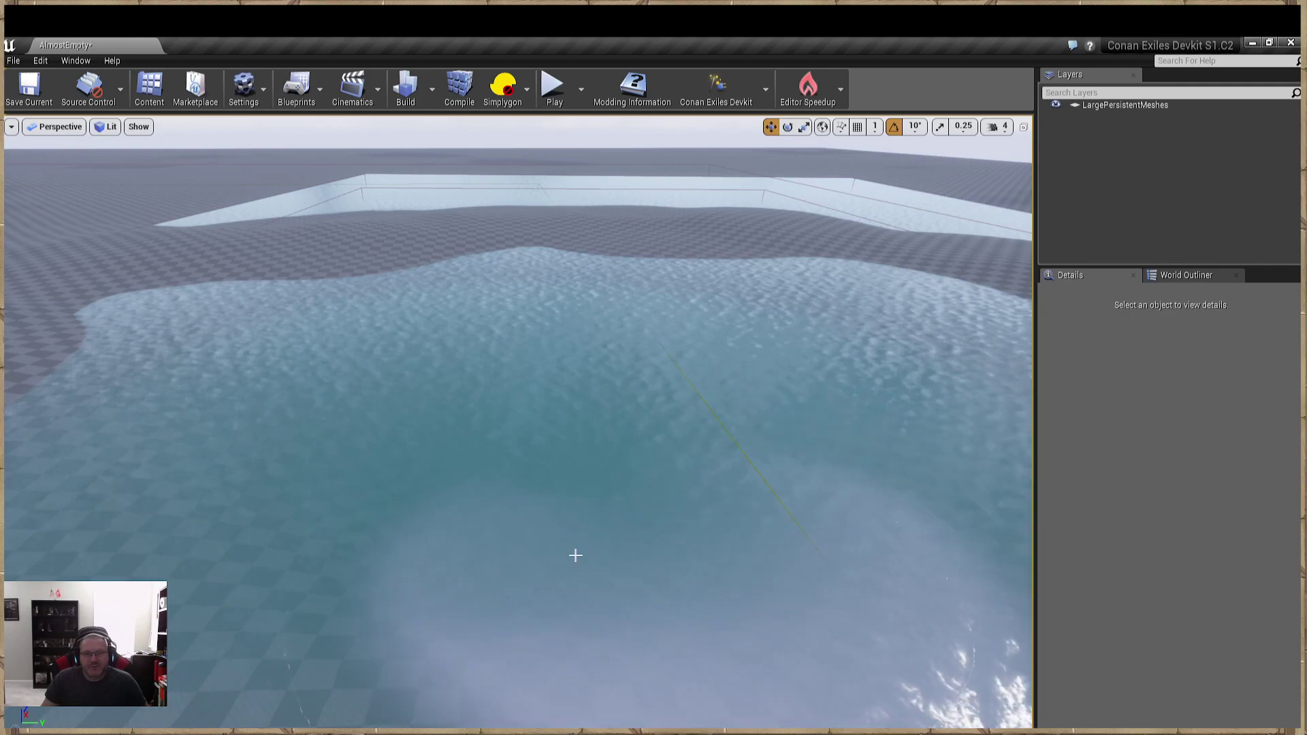
Leave landscape editing and start a game preview from the checkered shore beside the pool.
left_click(76, 61)
left_click(95, 151)
left_click(563, 177)
left_click(802, 134)
mouse_move(476, 435)
right_mouse_down()
mouse_move(409, 504)
mouse_move(415, 422)
mouse_move(477, 435)
right_mouse_up()
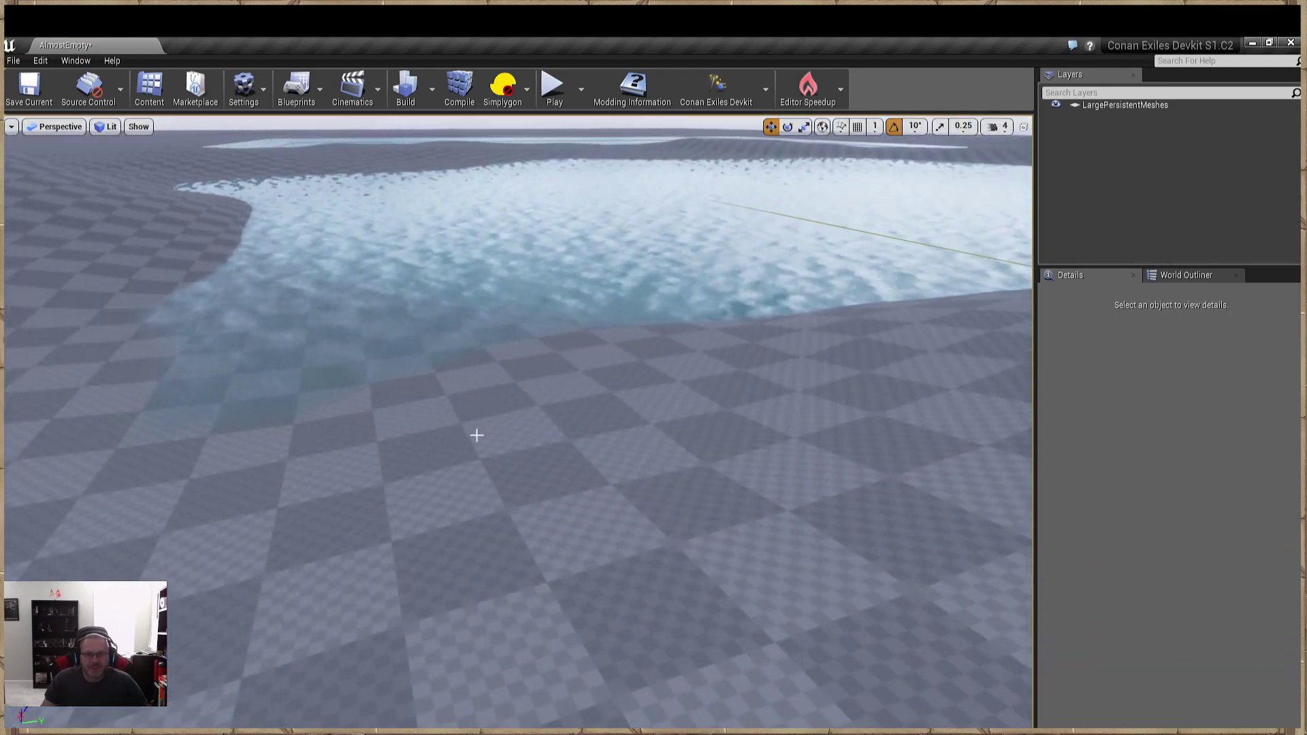
right_click(478, 436)
left_click(530, 397)
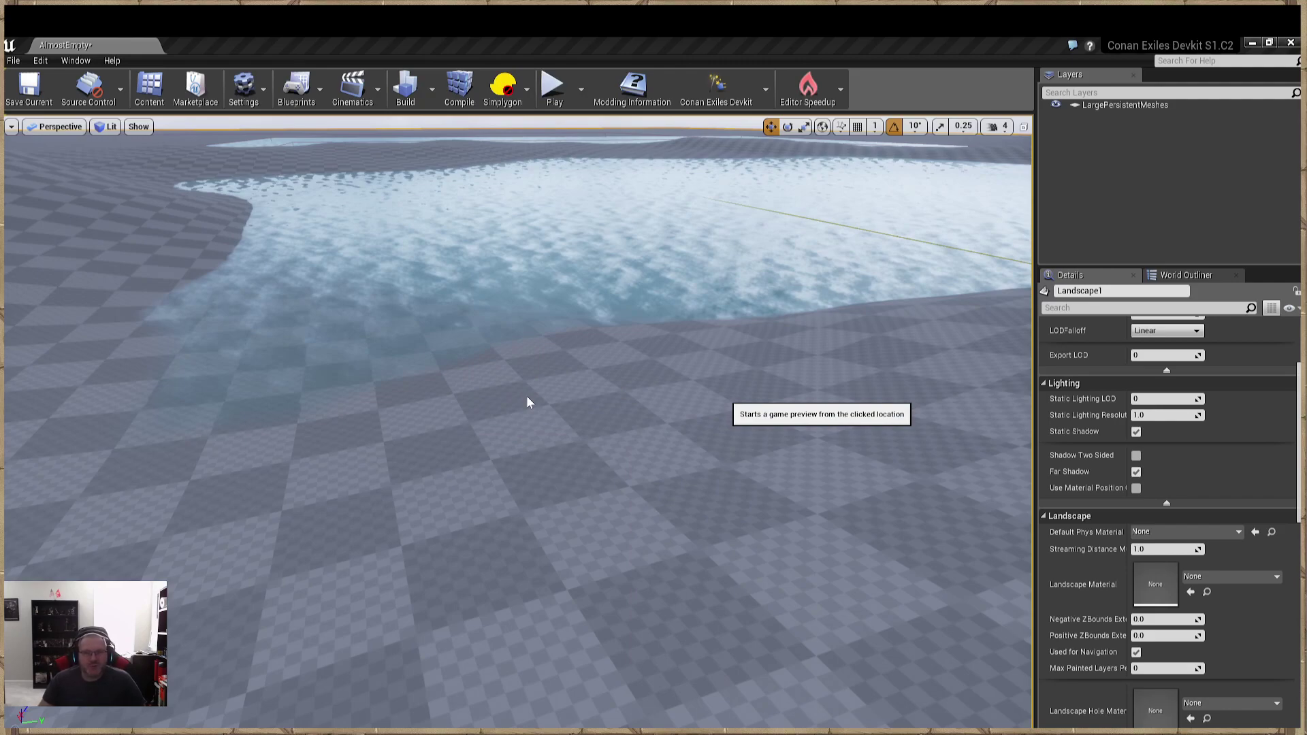
Swim the character into the pool, dive to the bottom, explore underwater, and come back out onto the shore.
key("w")
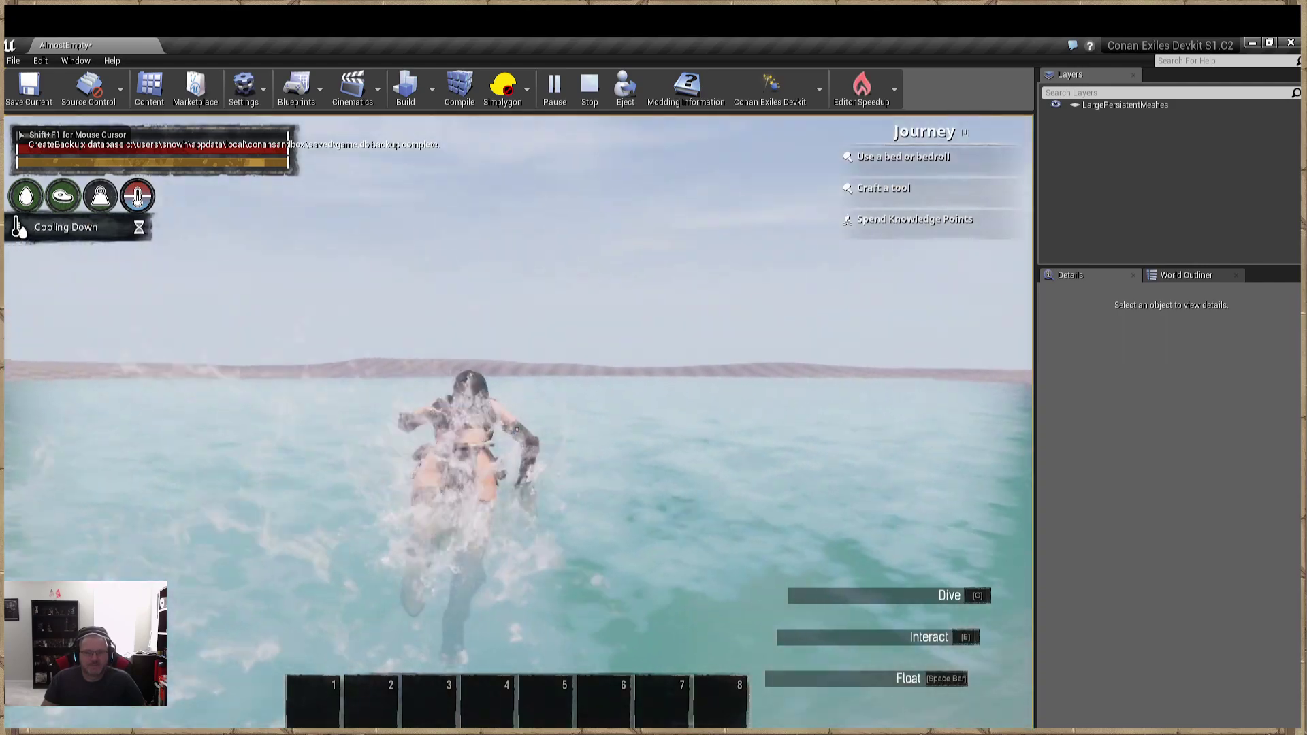
key("c")
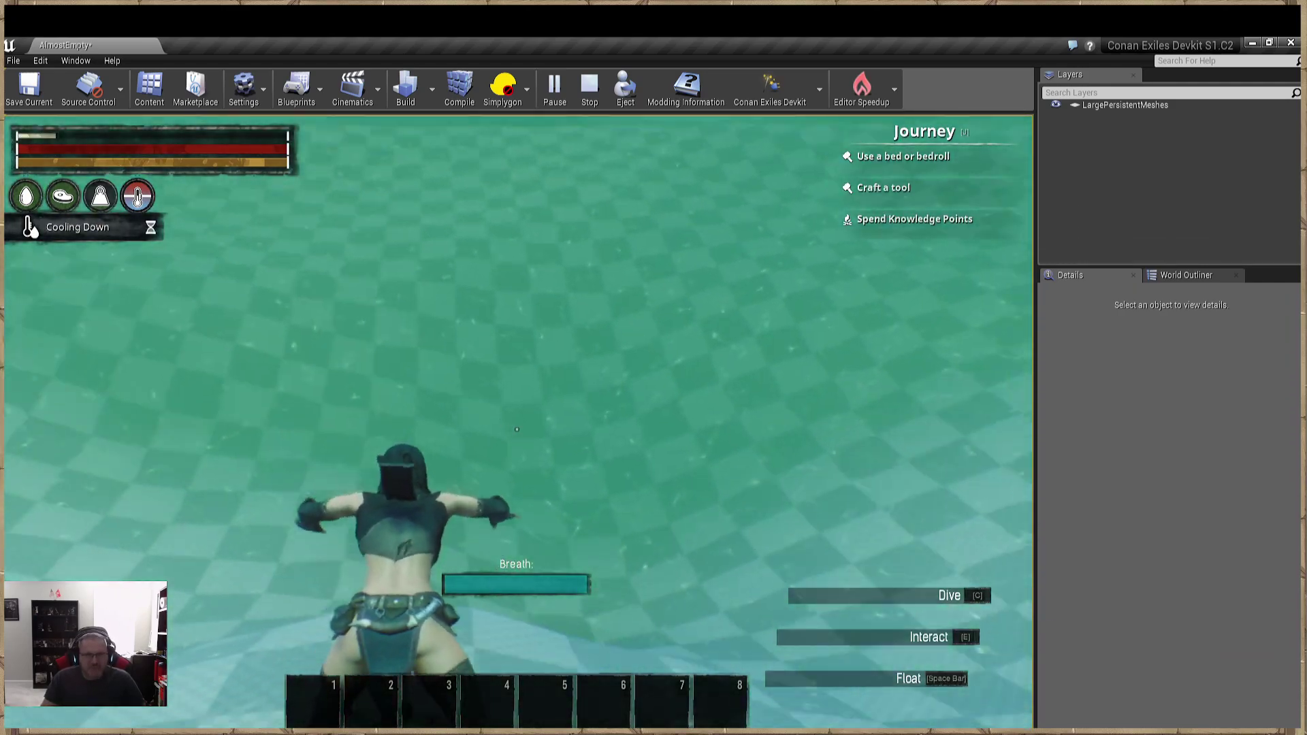
key("w")
key("w")
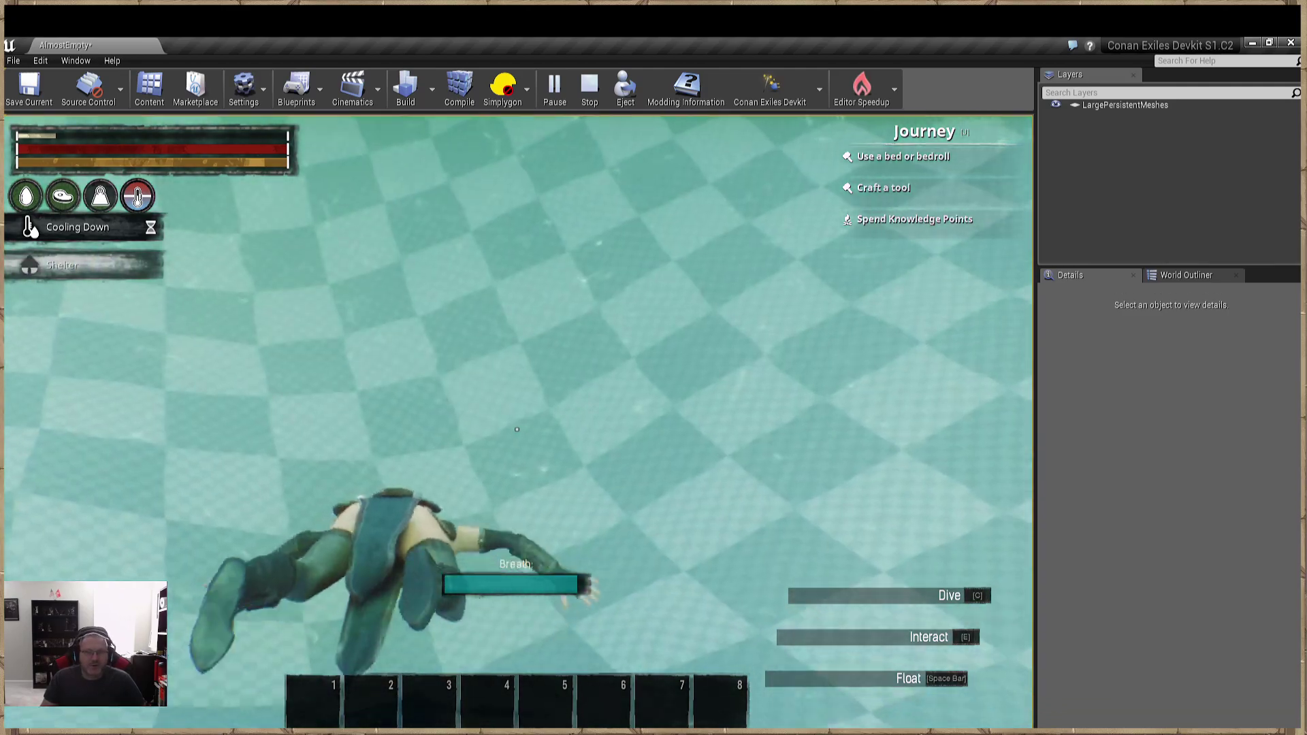
key("w")
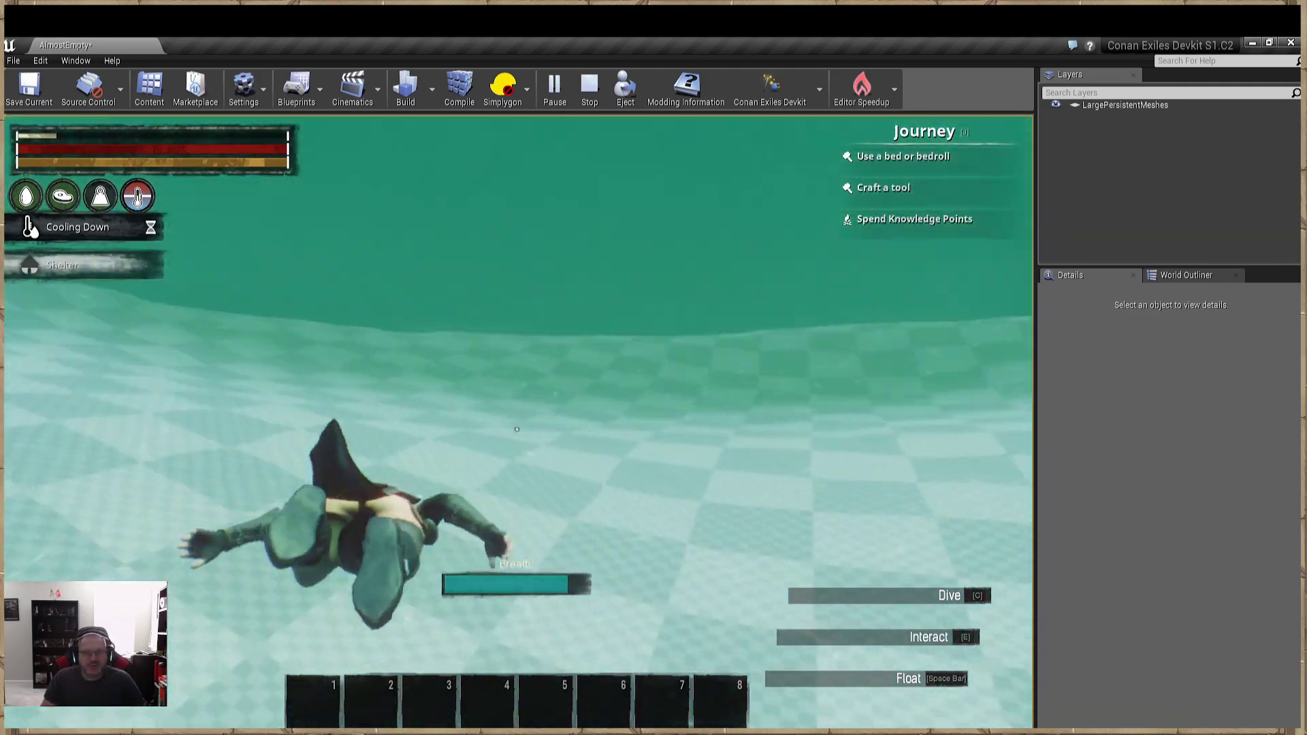
key("w")
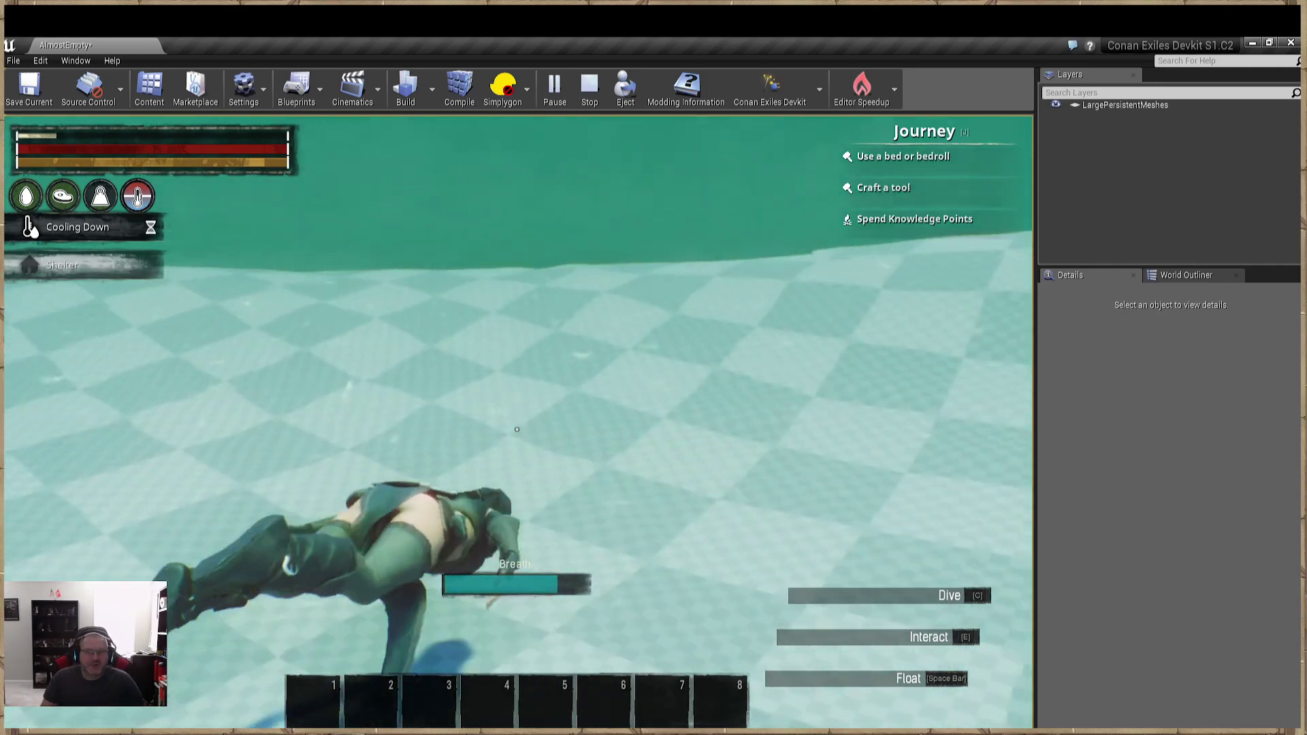
key("w")
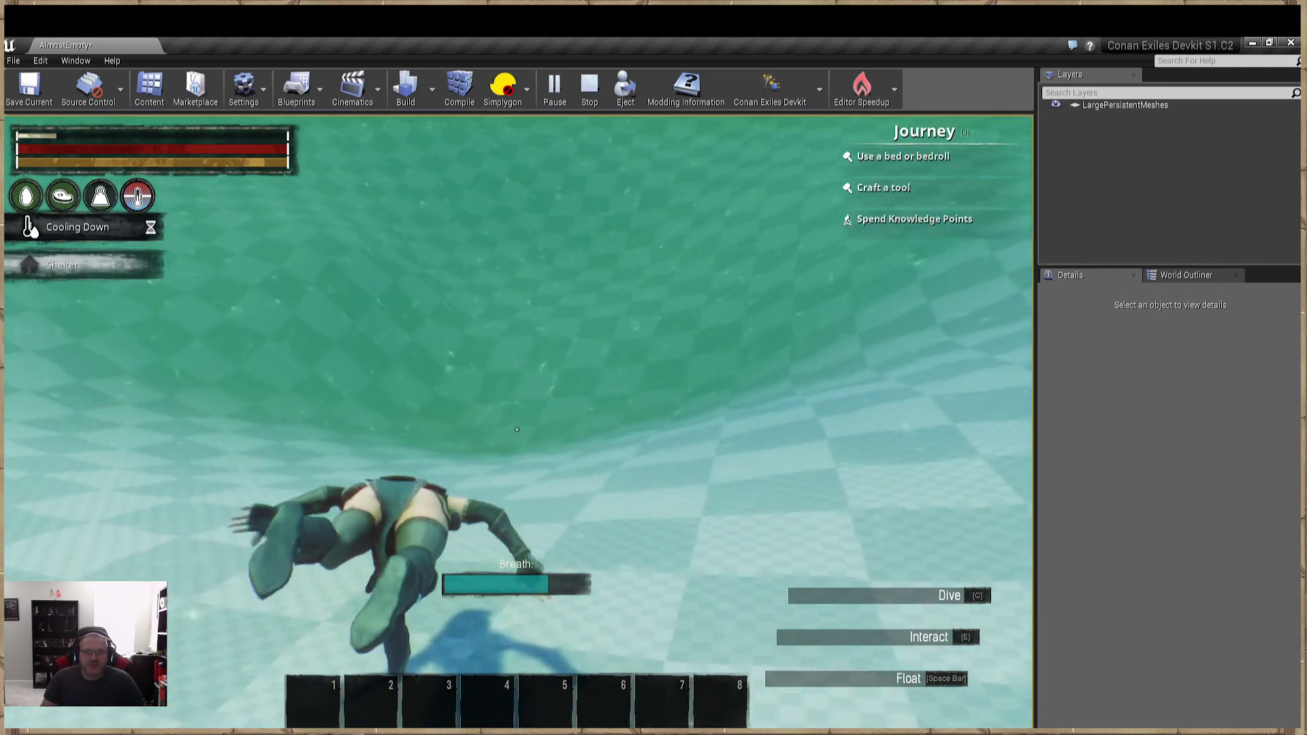
key("w")
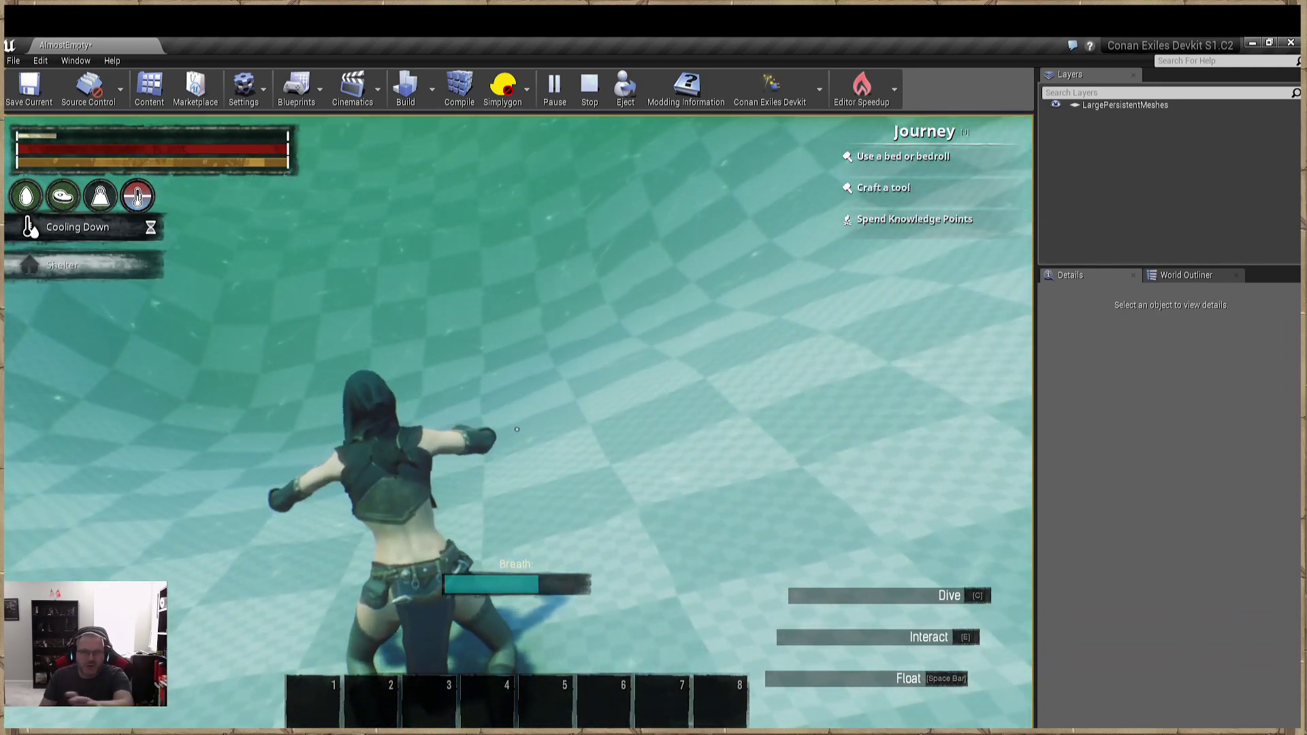
key("w")
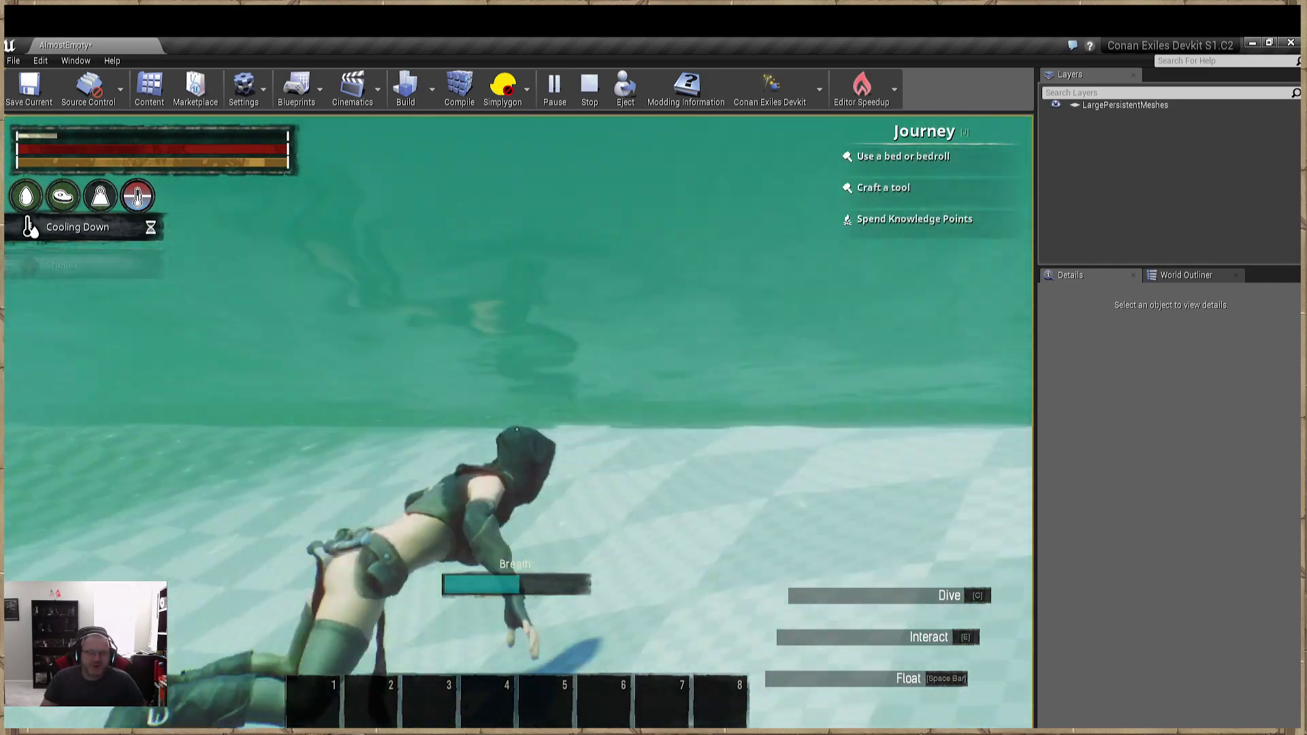
key("w")
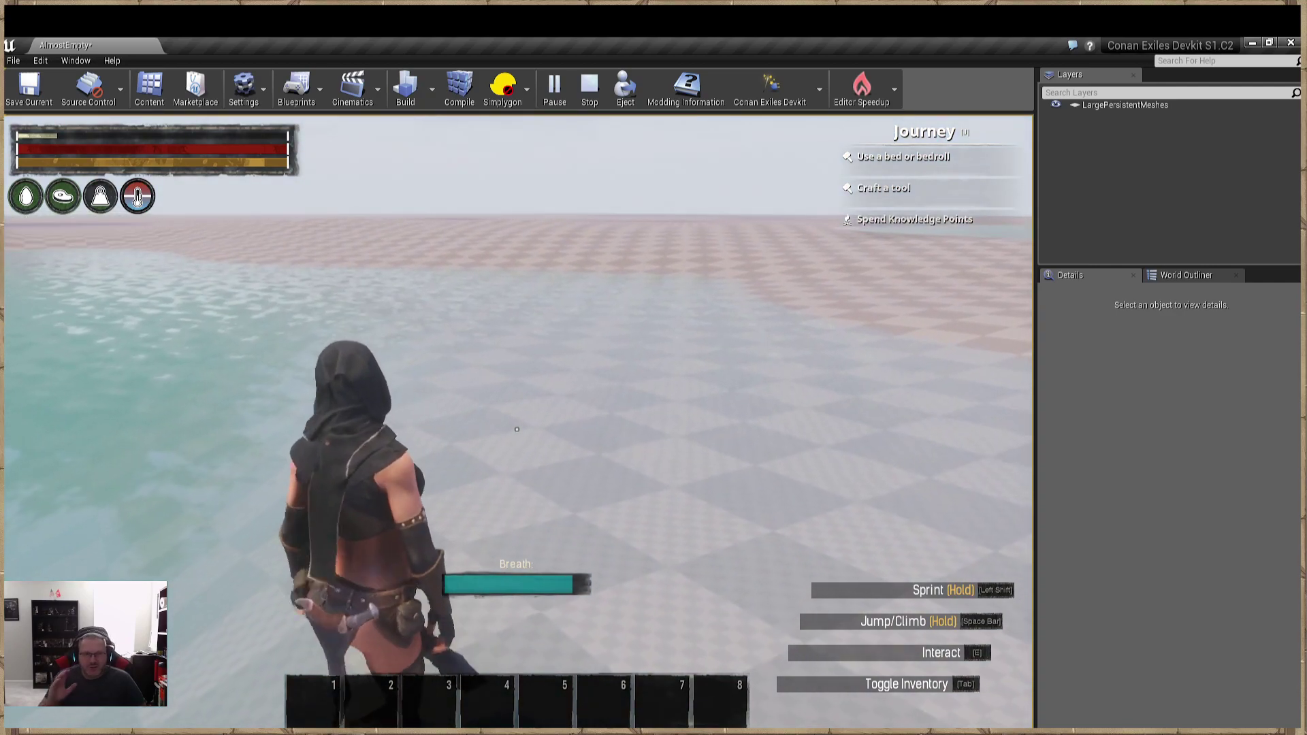
key("w")
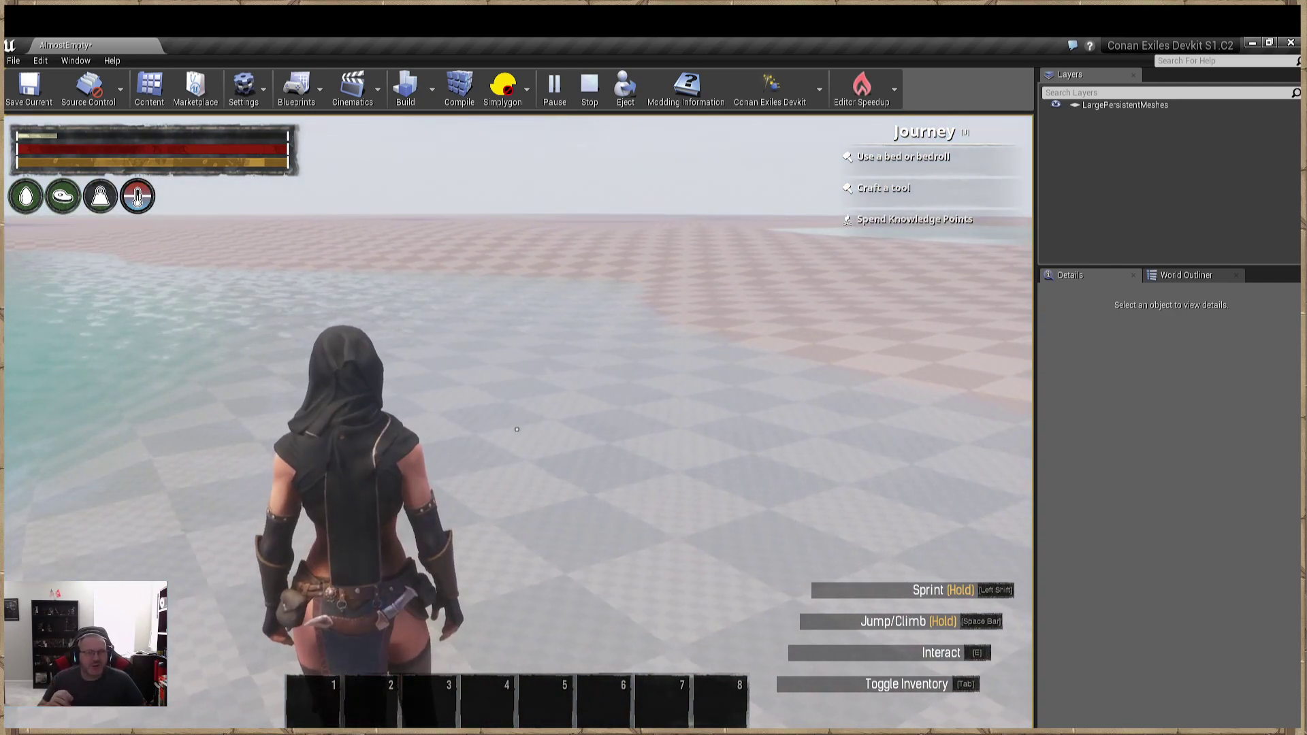
Run the character along the shore and examine the pool's surface and waterline from land.
mouse_move(517, 429)
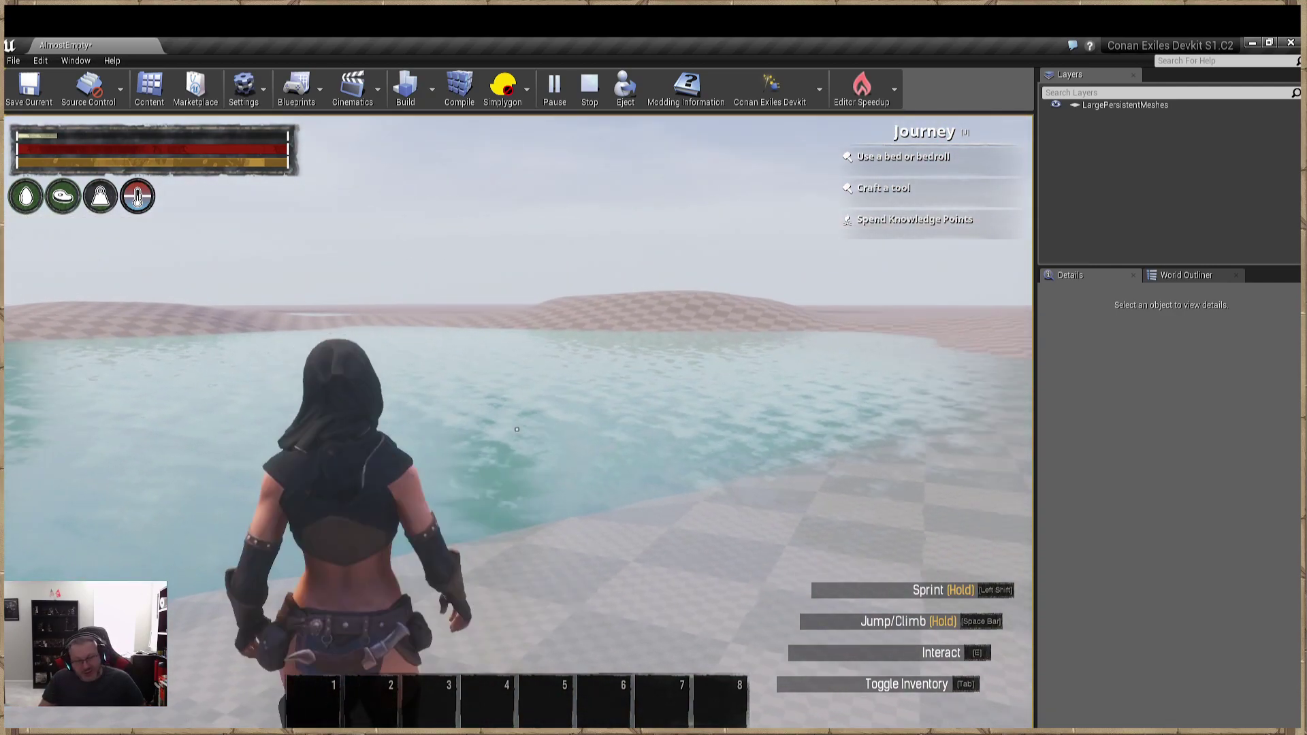
key("w")
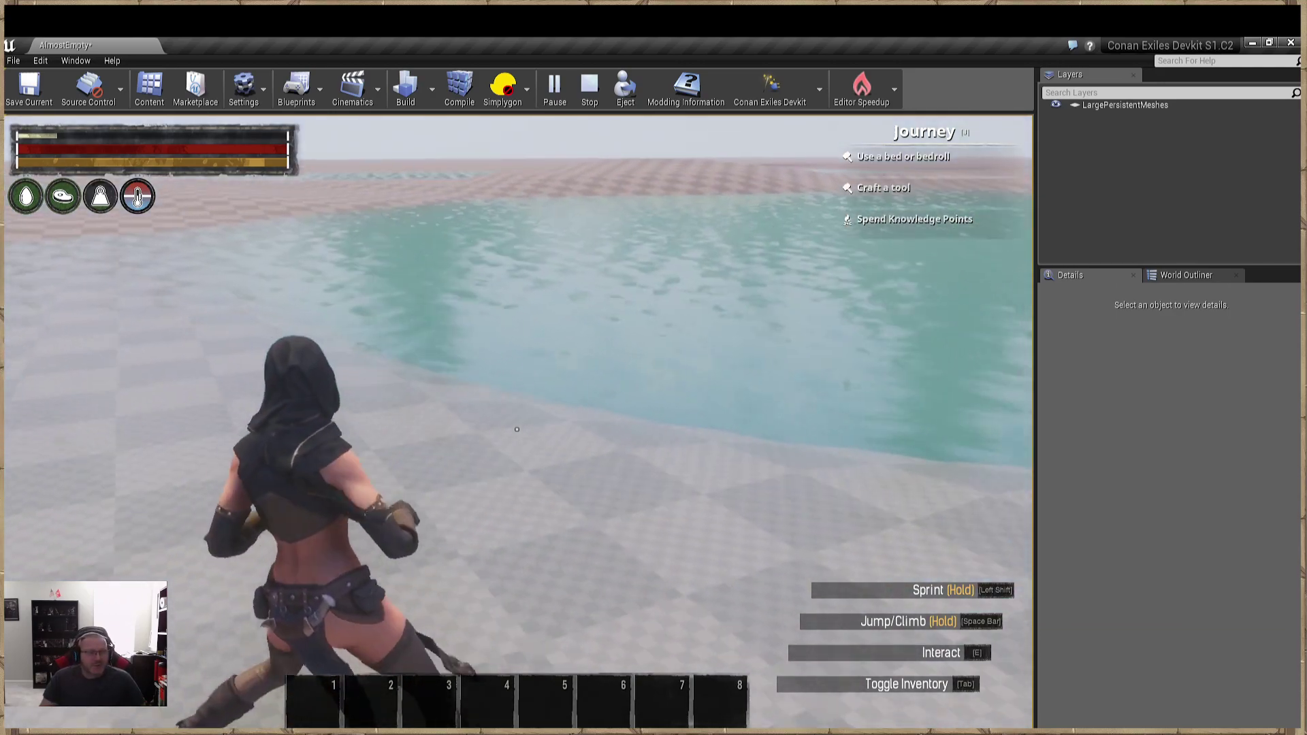
key("a")
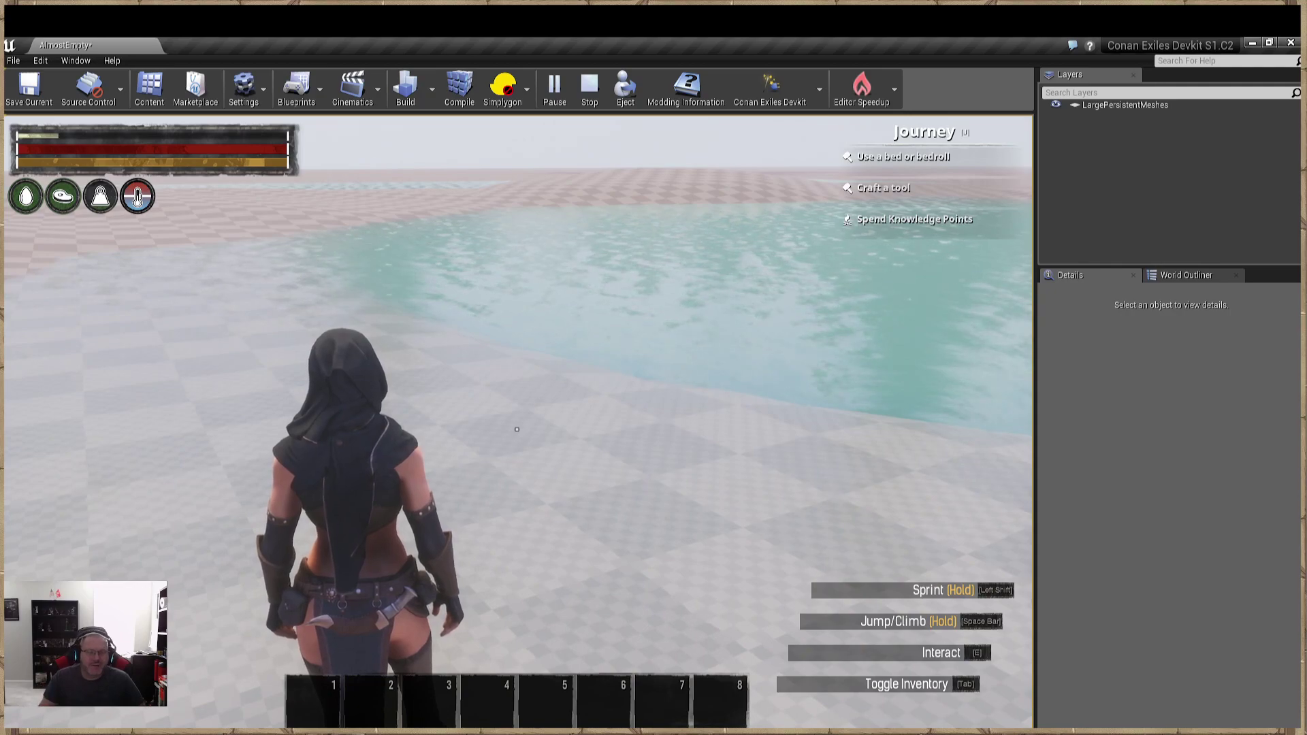
key("w")
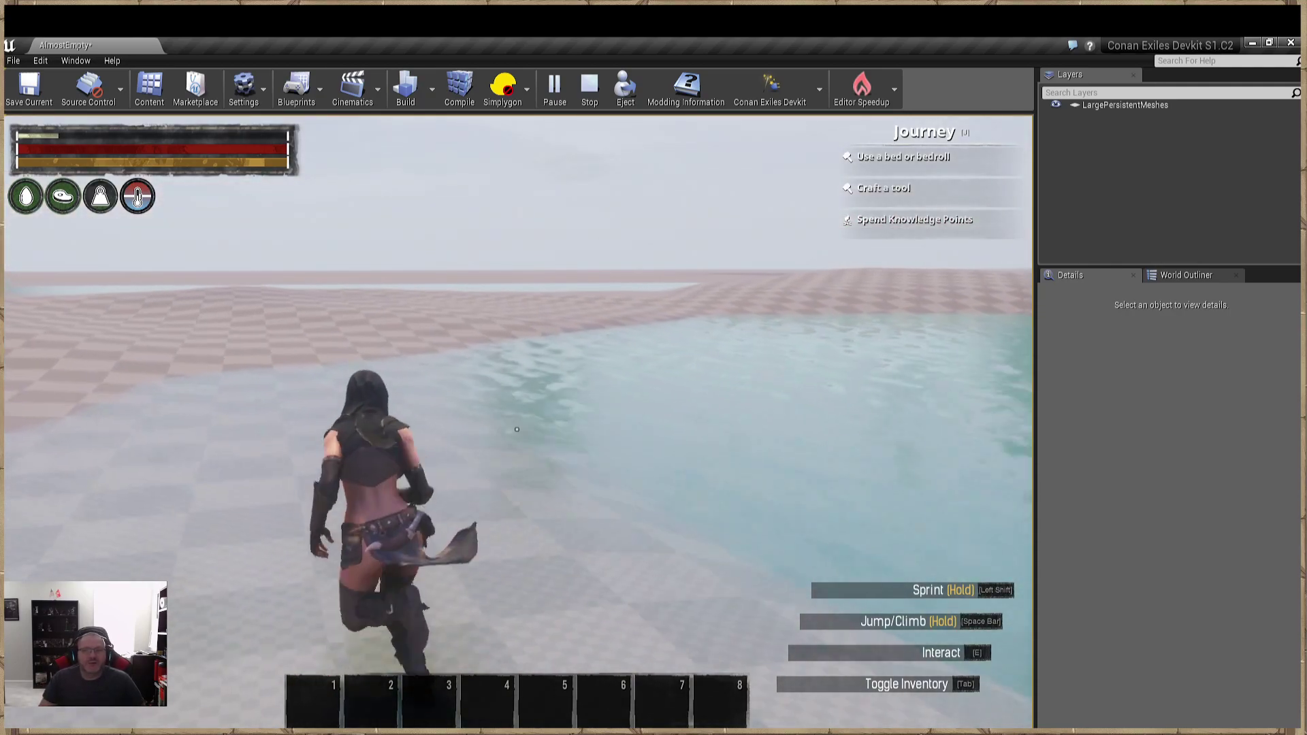
key("w")
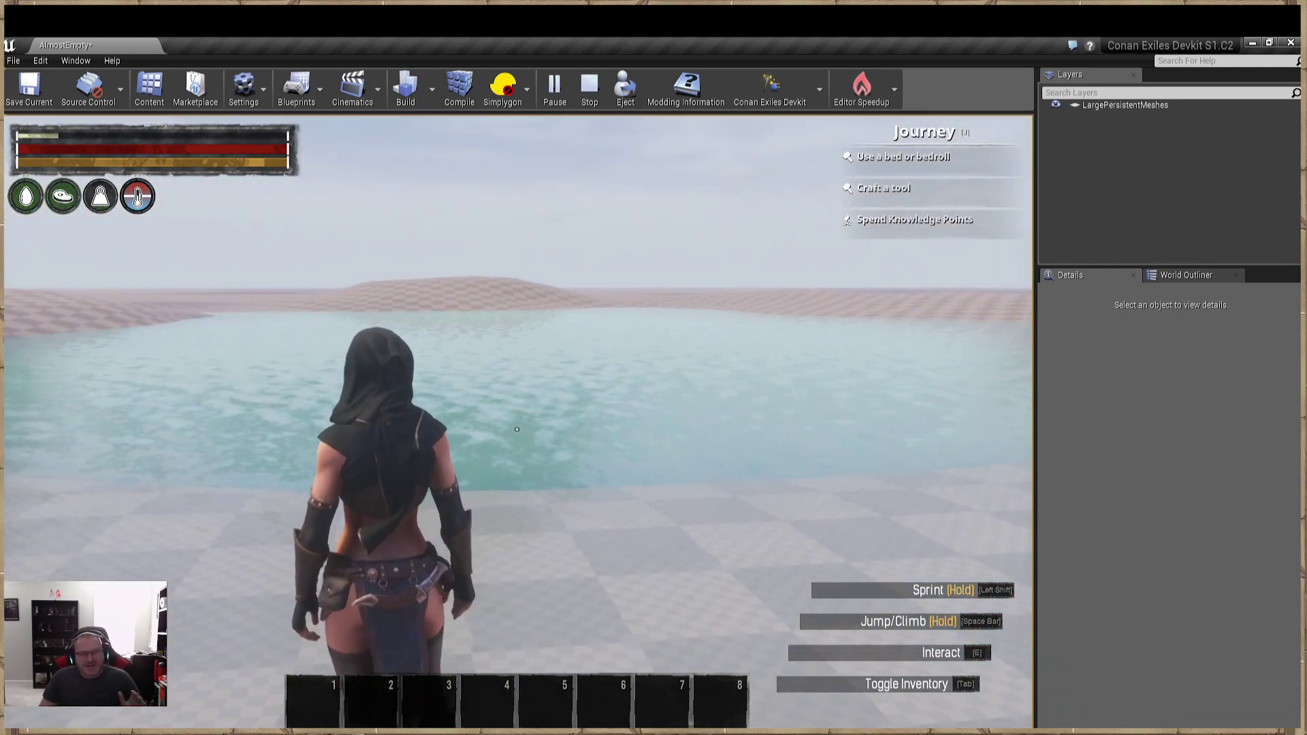
End the game preview and examine the sculpted pool and surrounding water from above.
key("Escape")
mouse_move(502, 340)
right_mouse_down()
mouse_move(476, 462)
mouse_move(463, 401)
mouse_move(502, 339)
right_mouse_up()
key("s")
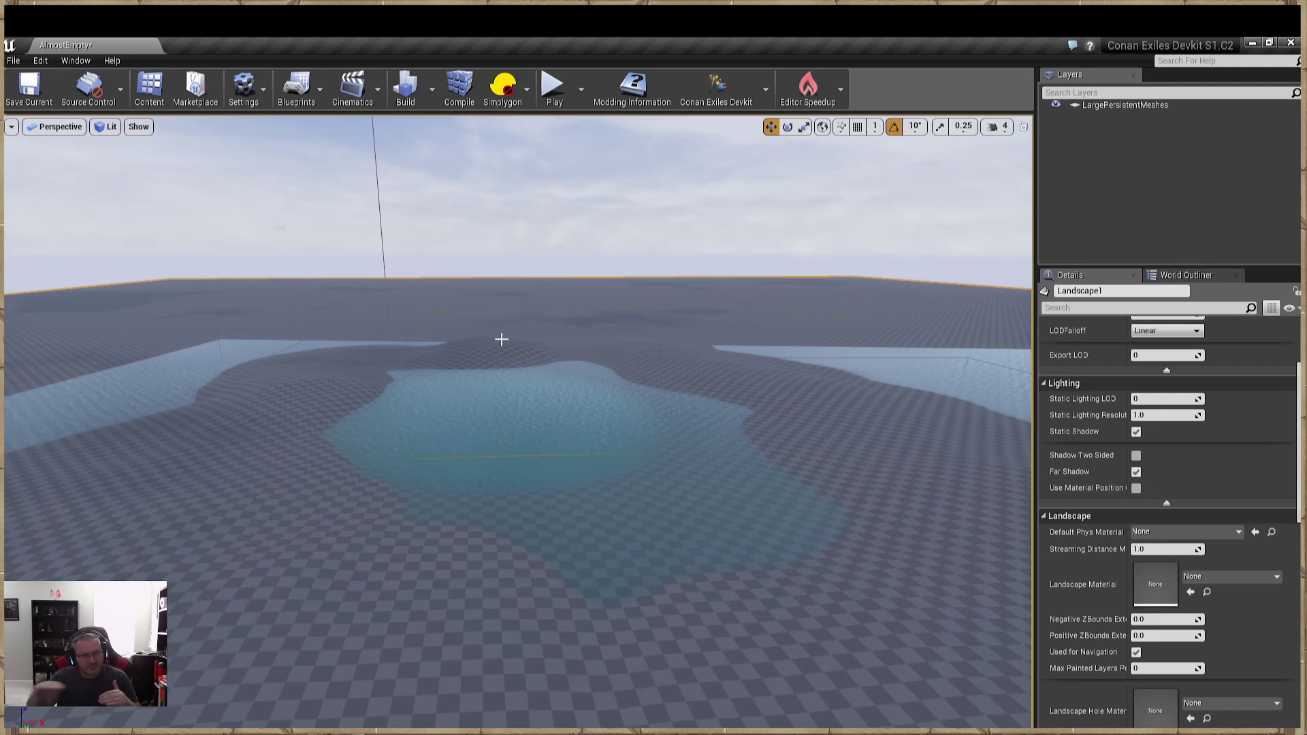
right_click_drag(563, 322, 456, 334)
right_click_drag(589, 356, 565, 356)
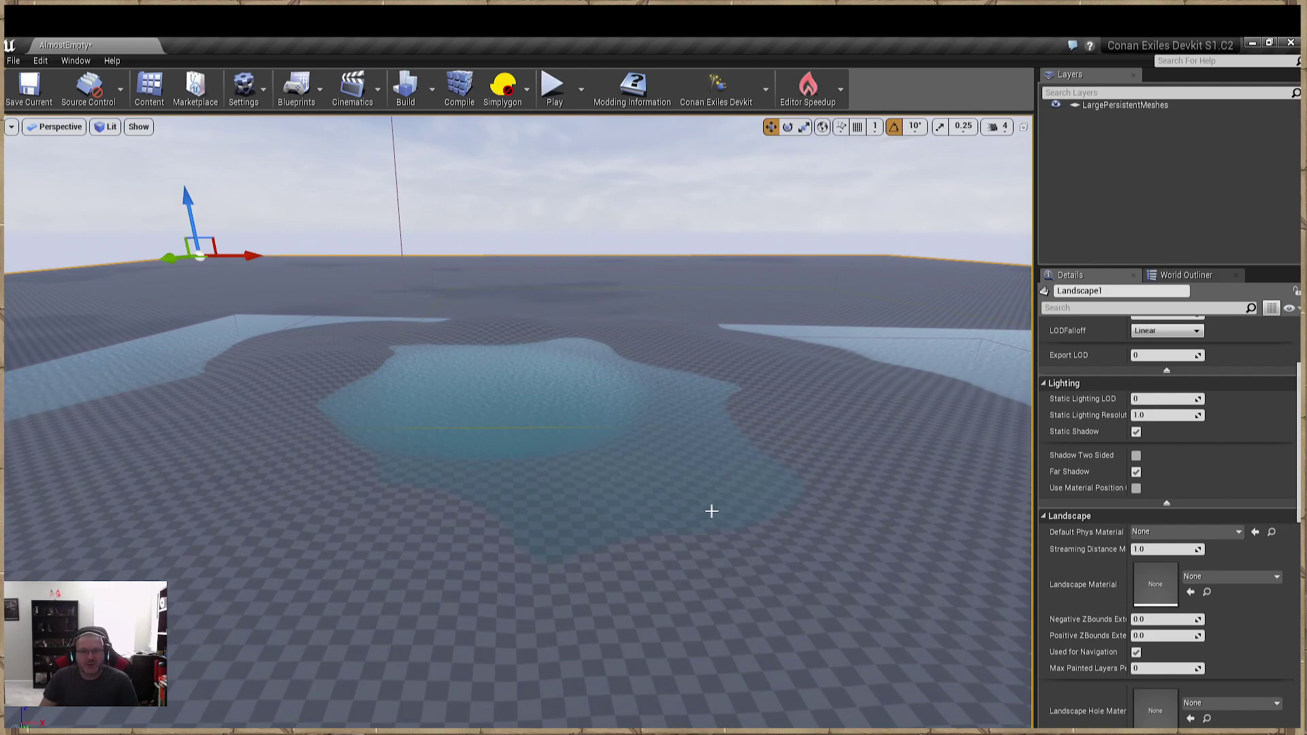
Delete Landscape1, the AudioVolume and another outlined volume around the water, and view the original grassy ground beneath the surface.
key("Delete")
left_click(613, 428)
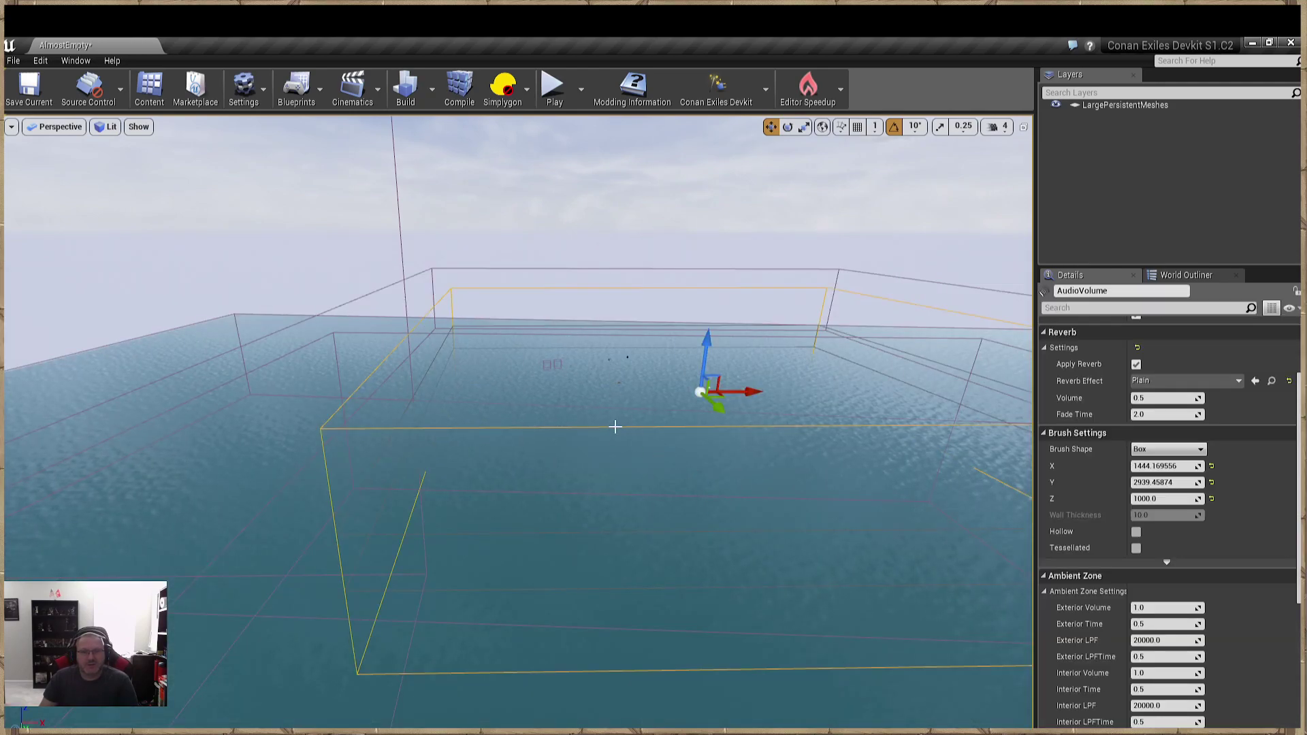
key("Delete")
right_click_drag(625, 425, 710, 343)
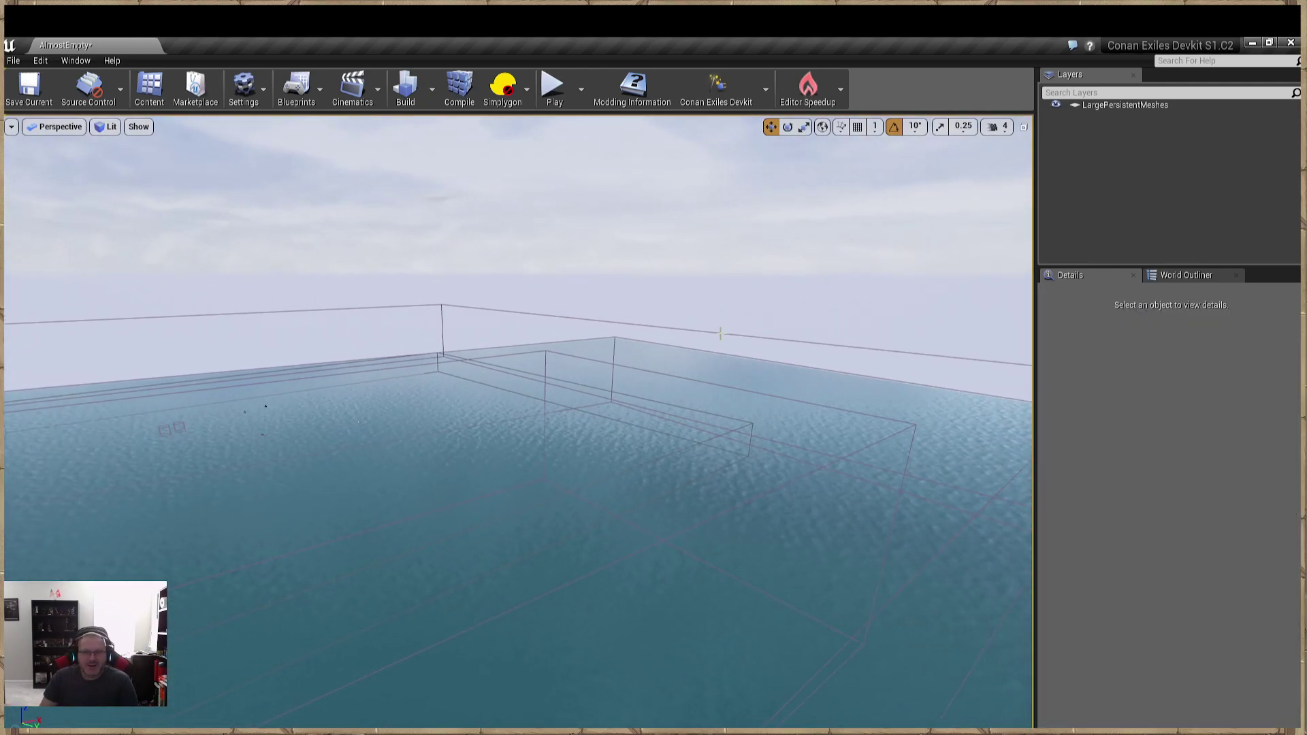
left_click(721, 334)
key("Delete")
right_click_drag(560, 399, 277, 330)
right_click_drag(955, 572, 955, 571)
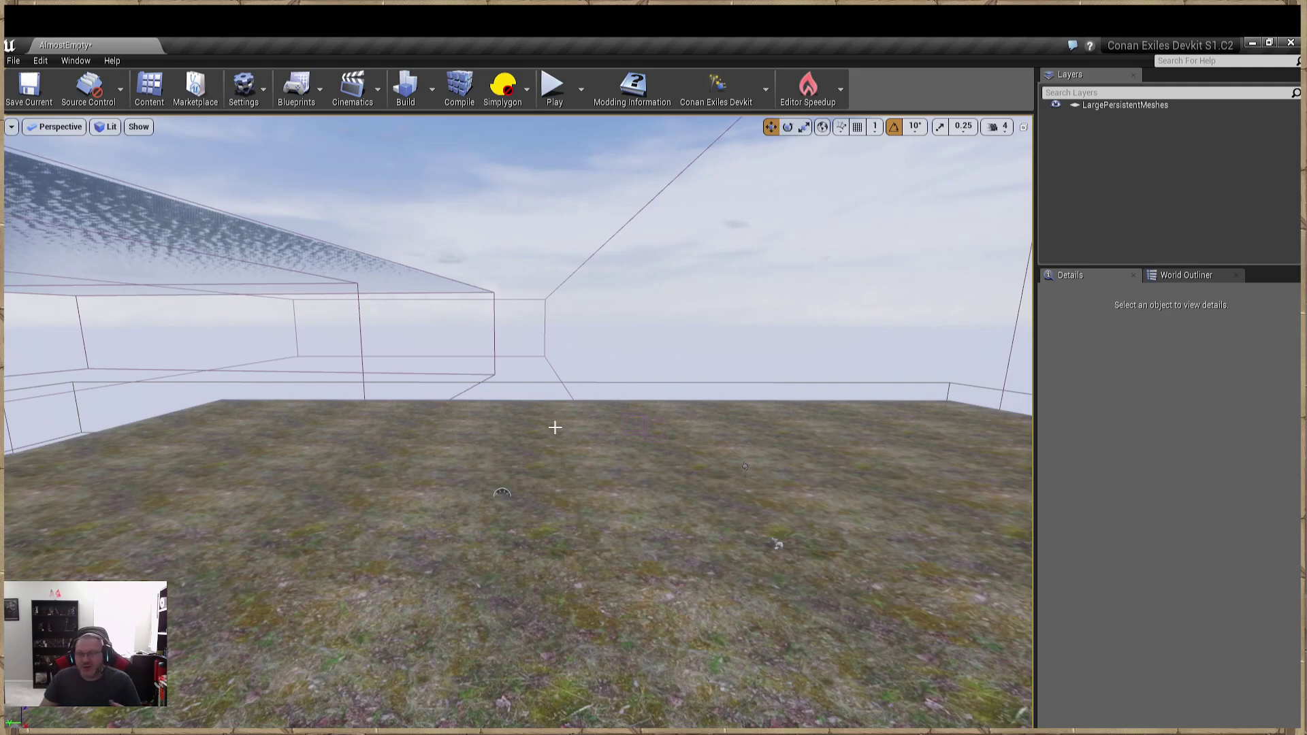
mouse_move(551, 425)
right_mouse_down()
mouse_move(574, 450)
mouse_move(537, 427)
right_mouse_up()
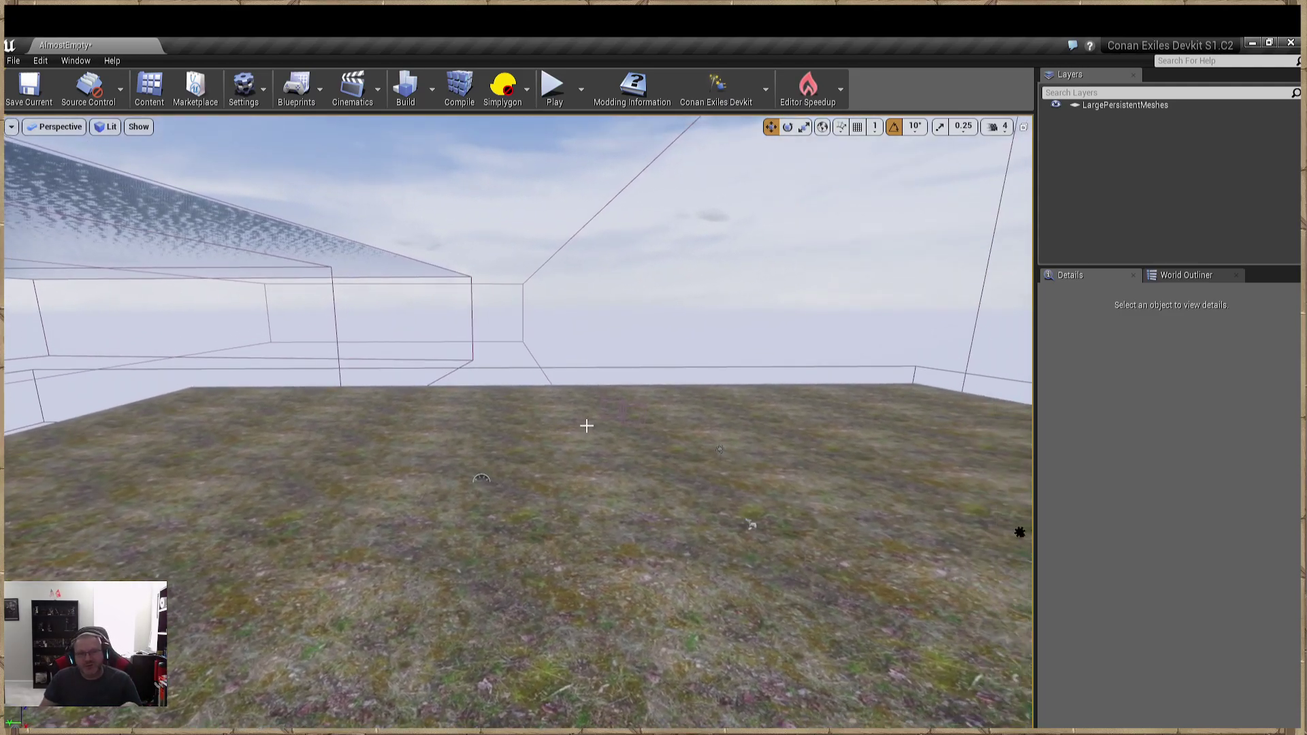